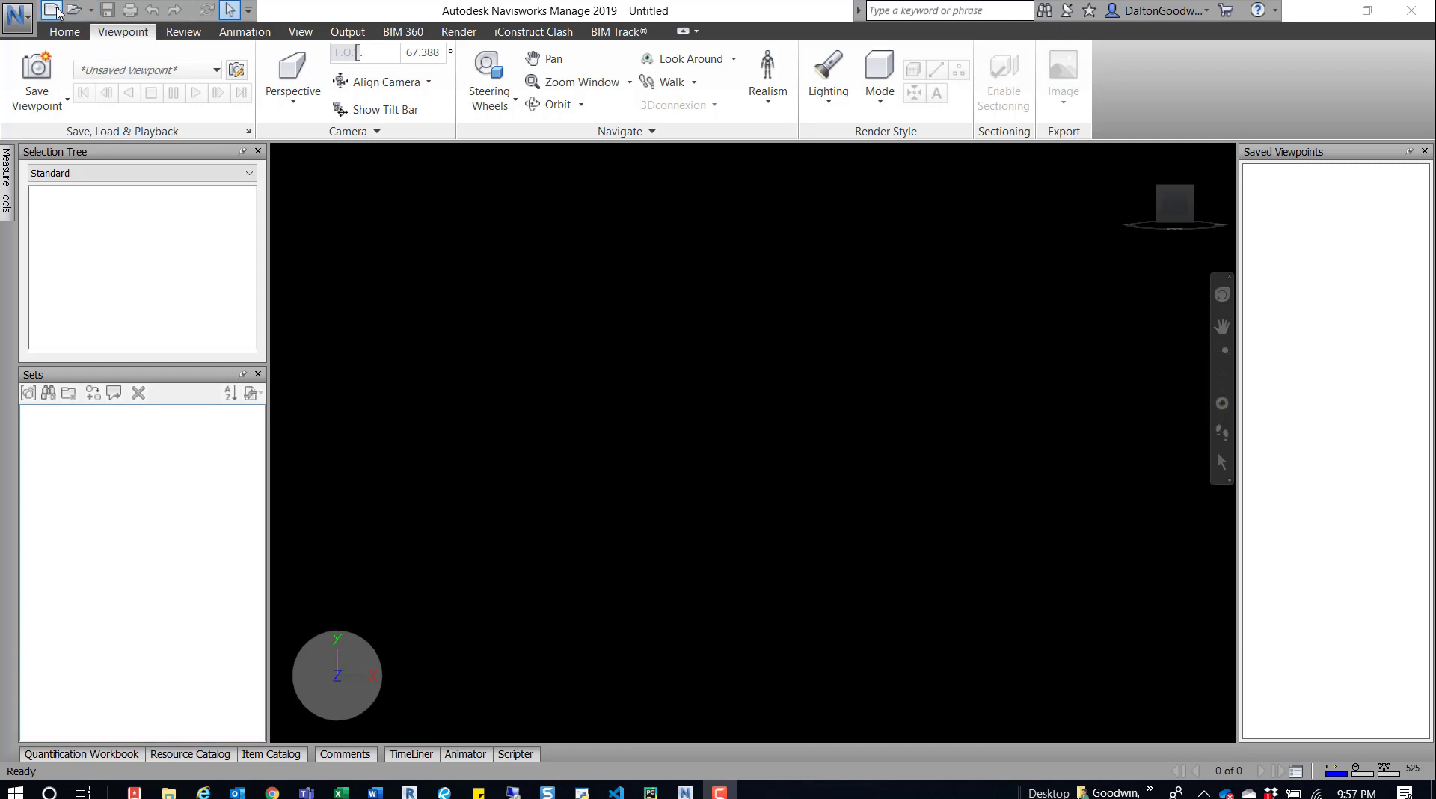
Open the installed sample file ice stadium.nwd from the Samples folder
left_click(13, 22)
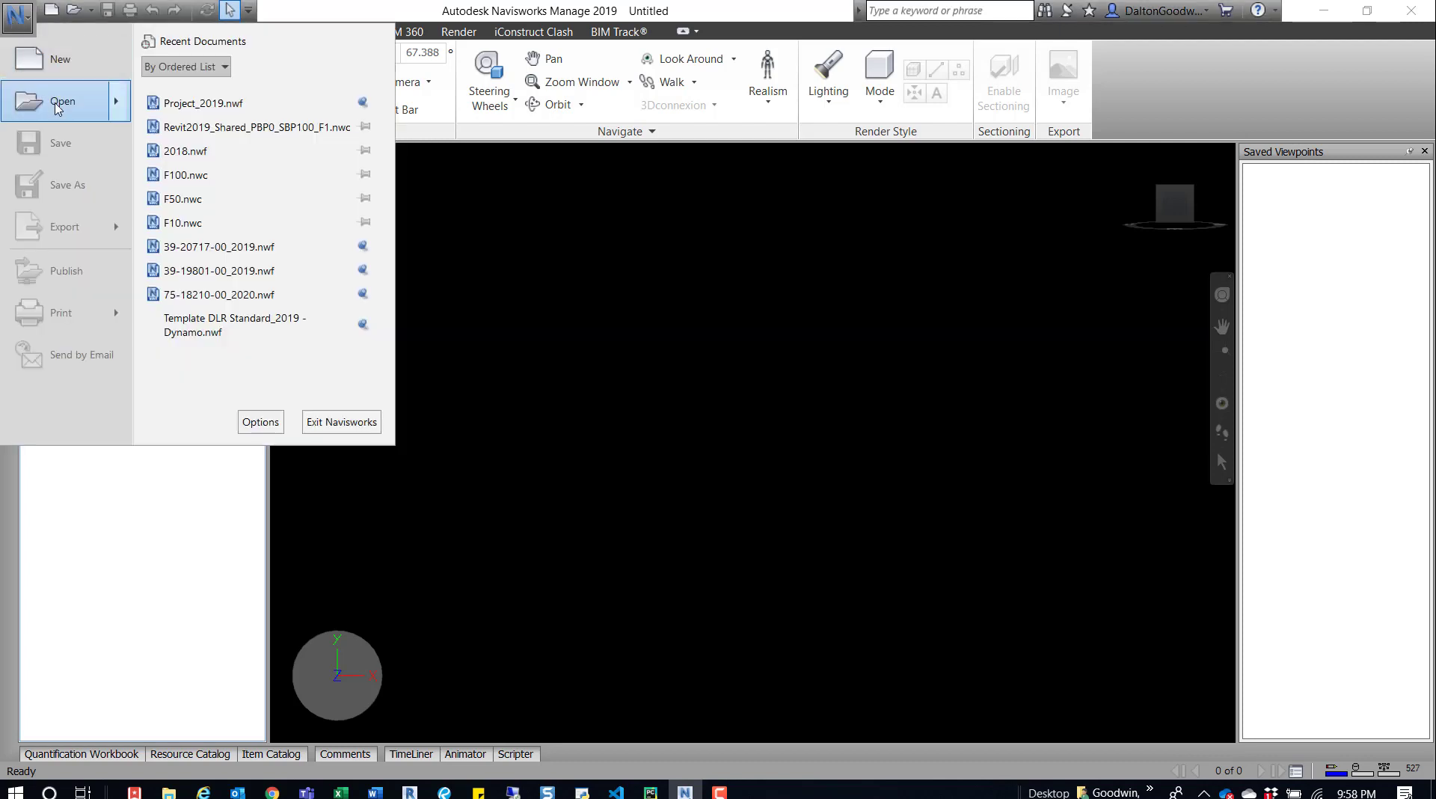
mouse_move(59, 108)
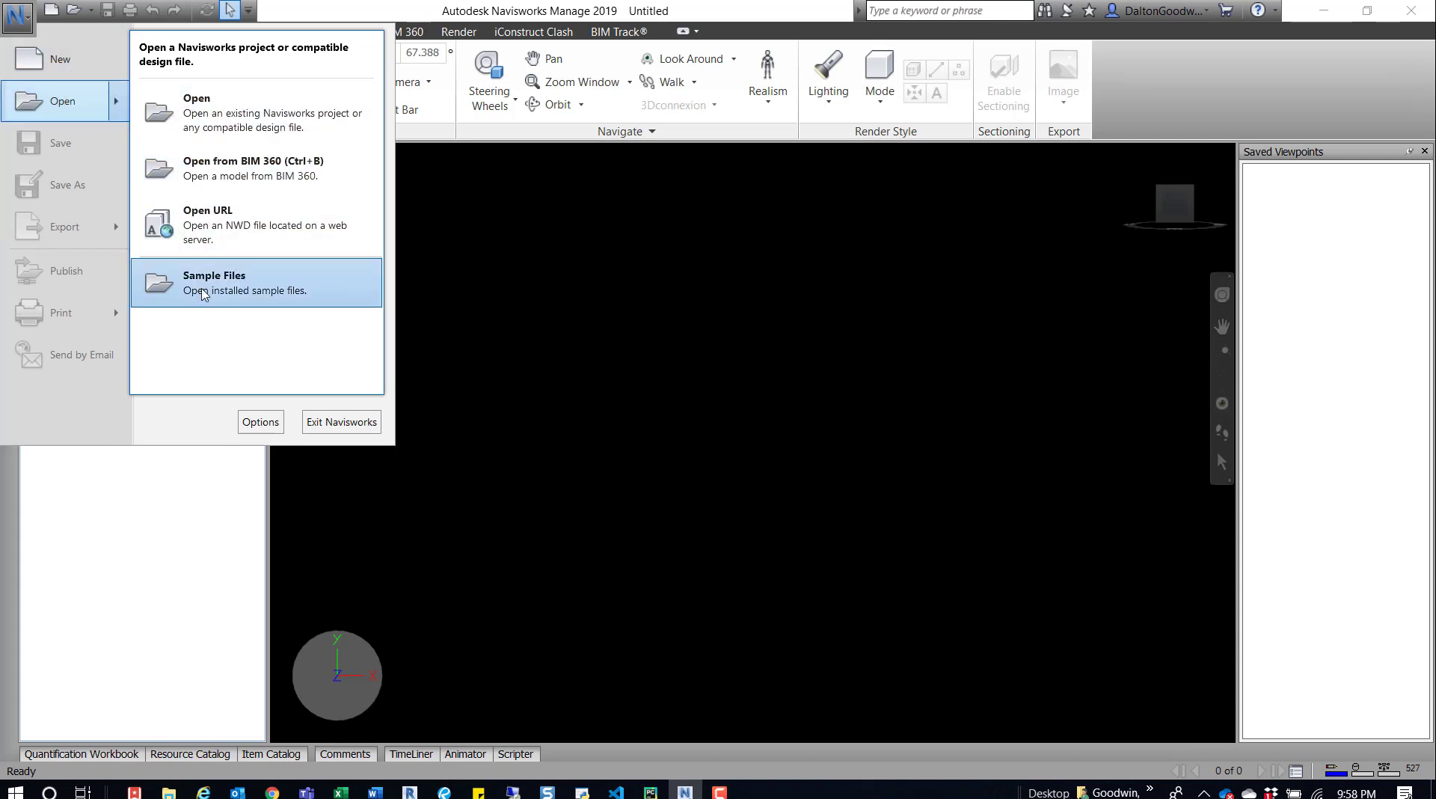
left_click(236, 292)
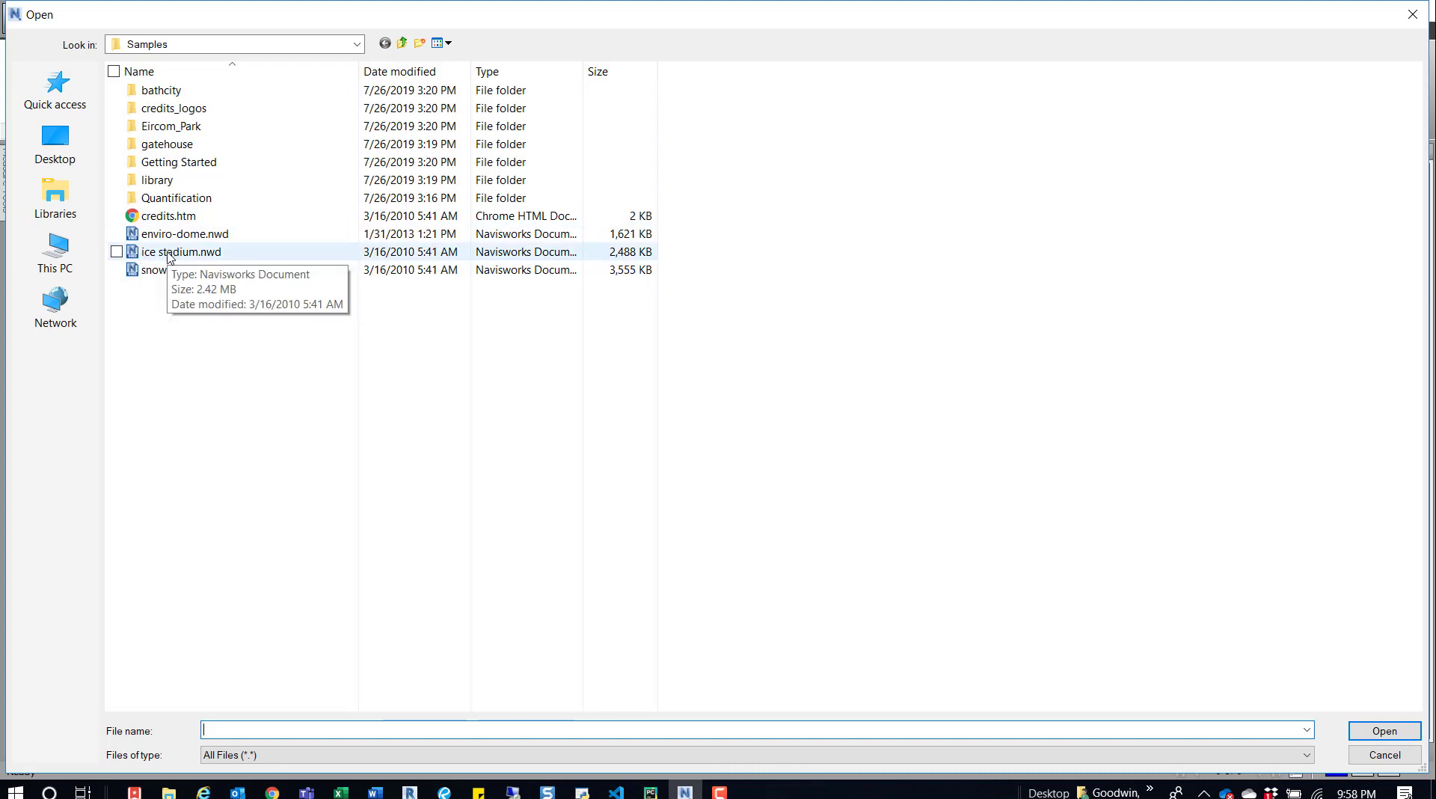
left_click(192, 259)
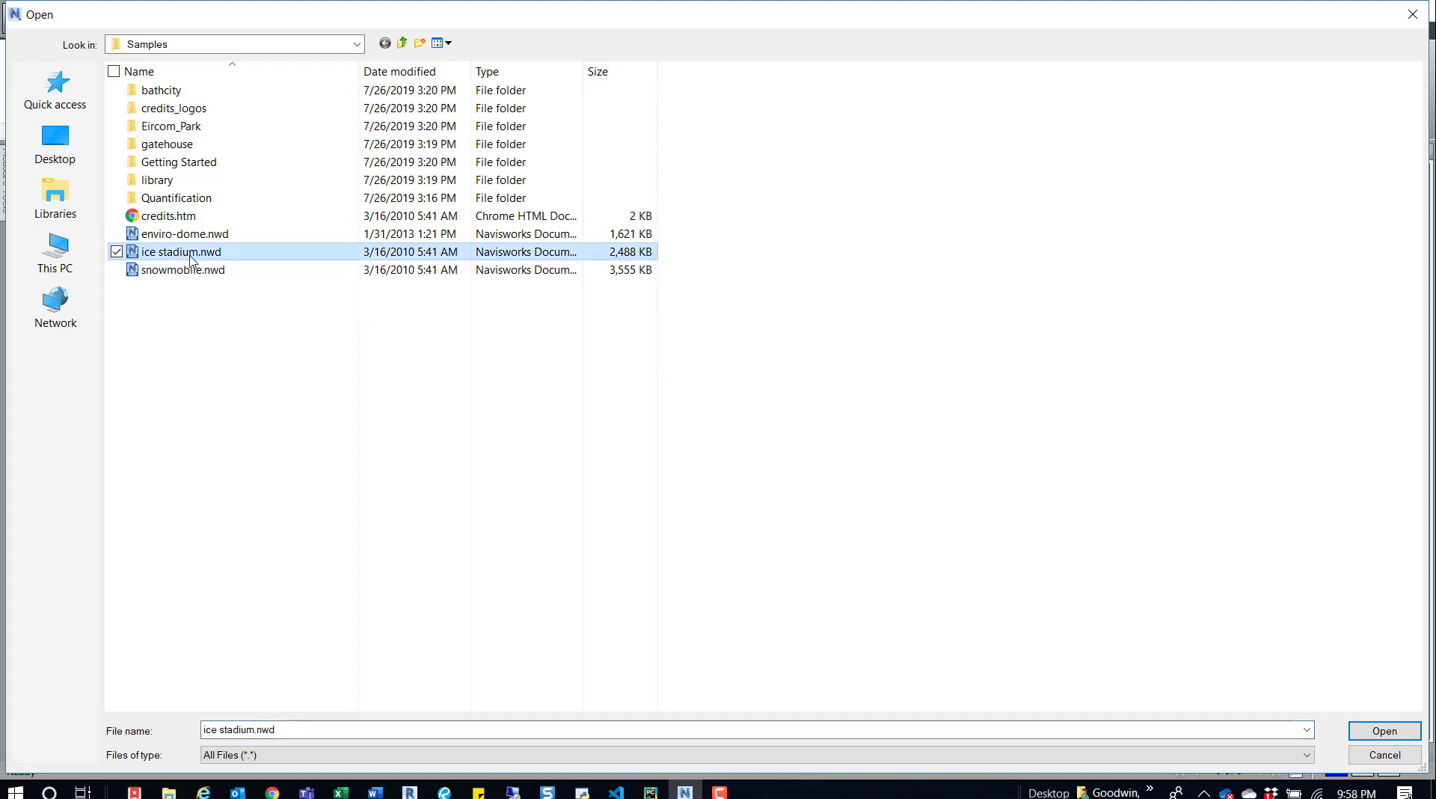
left_click(1385, 731)
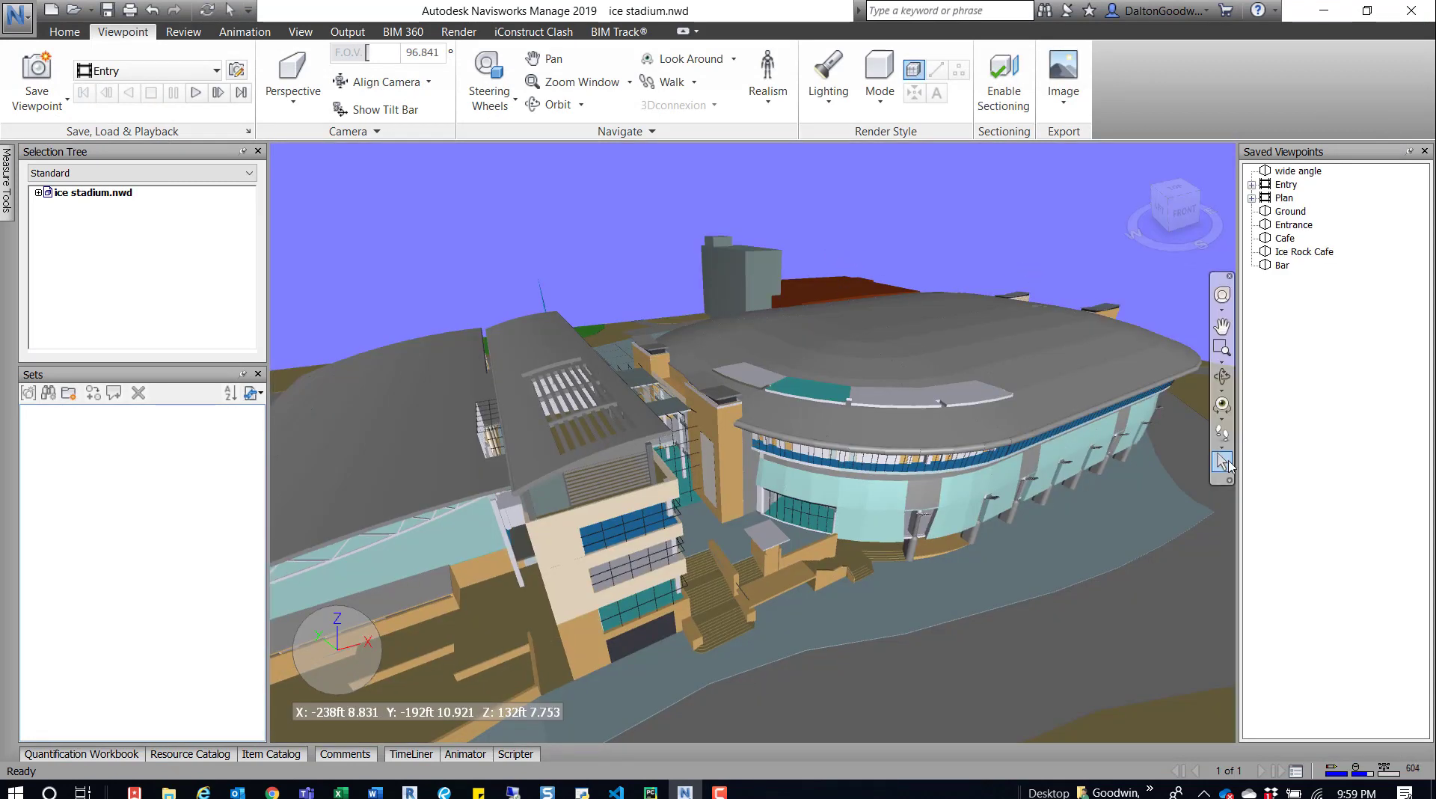
Activate the Select tool and select a panel on the arena roof
left_click(1223, 461)
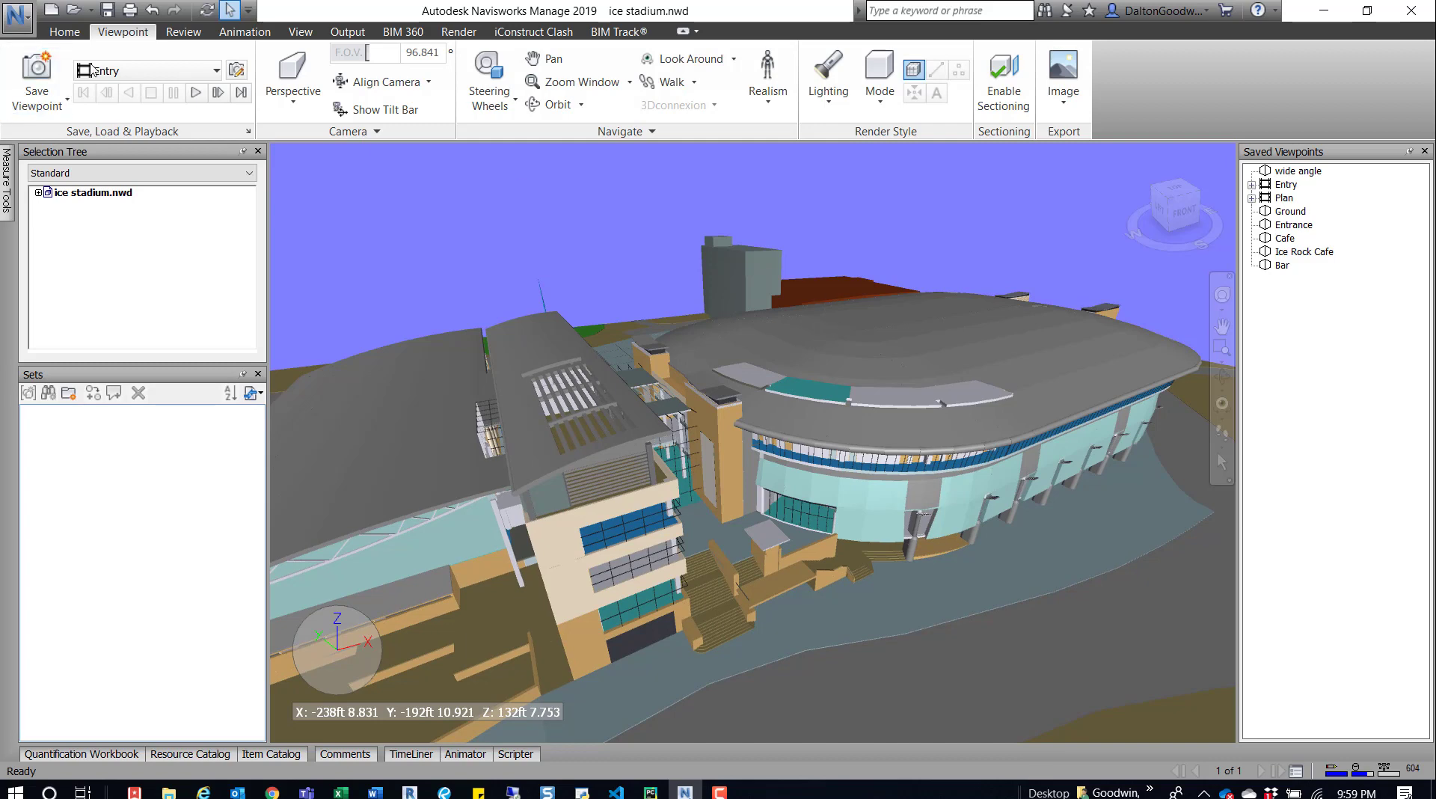
left_click(64, 31)
left_click(409, 133)
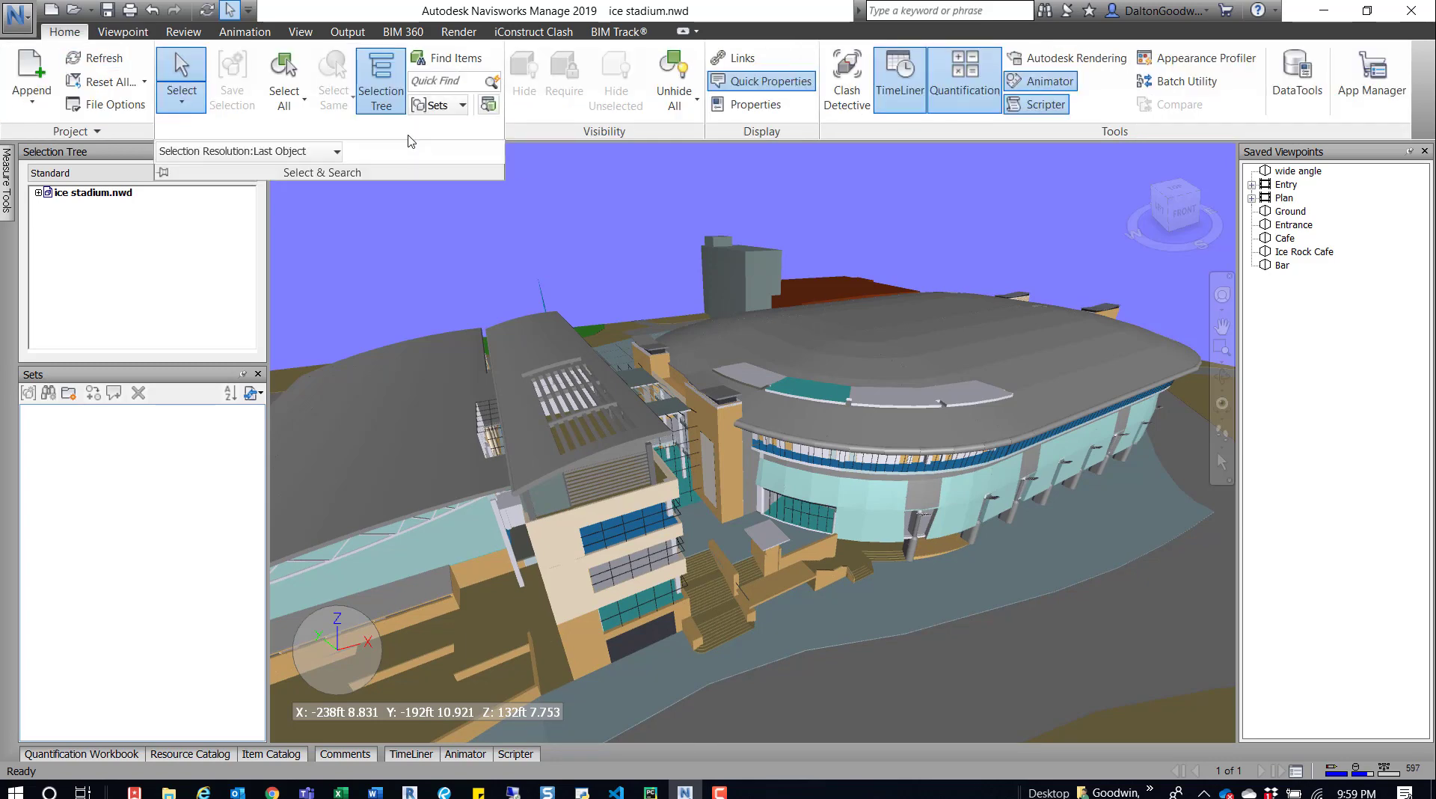
left_click(909, 354)
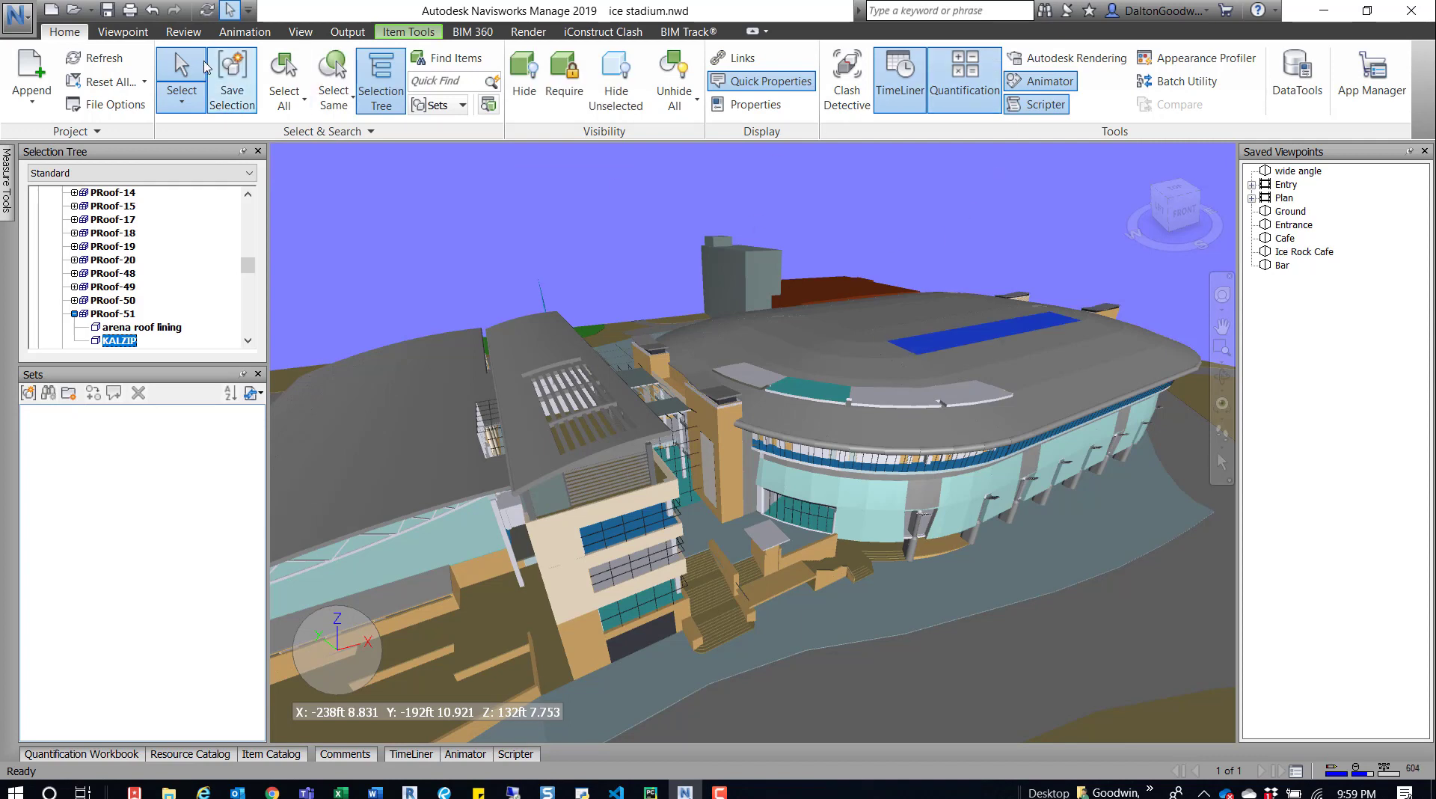
Set the selection resolution to Last Object and select a panel near the middle of the arena roof
left_click(263, 135)
left_click(300, 155)
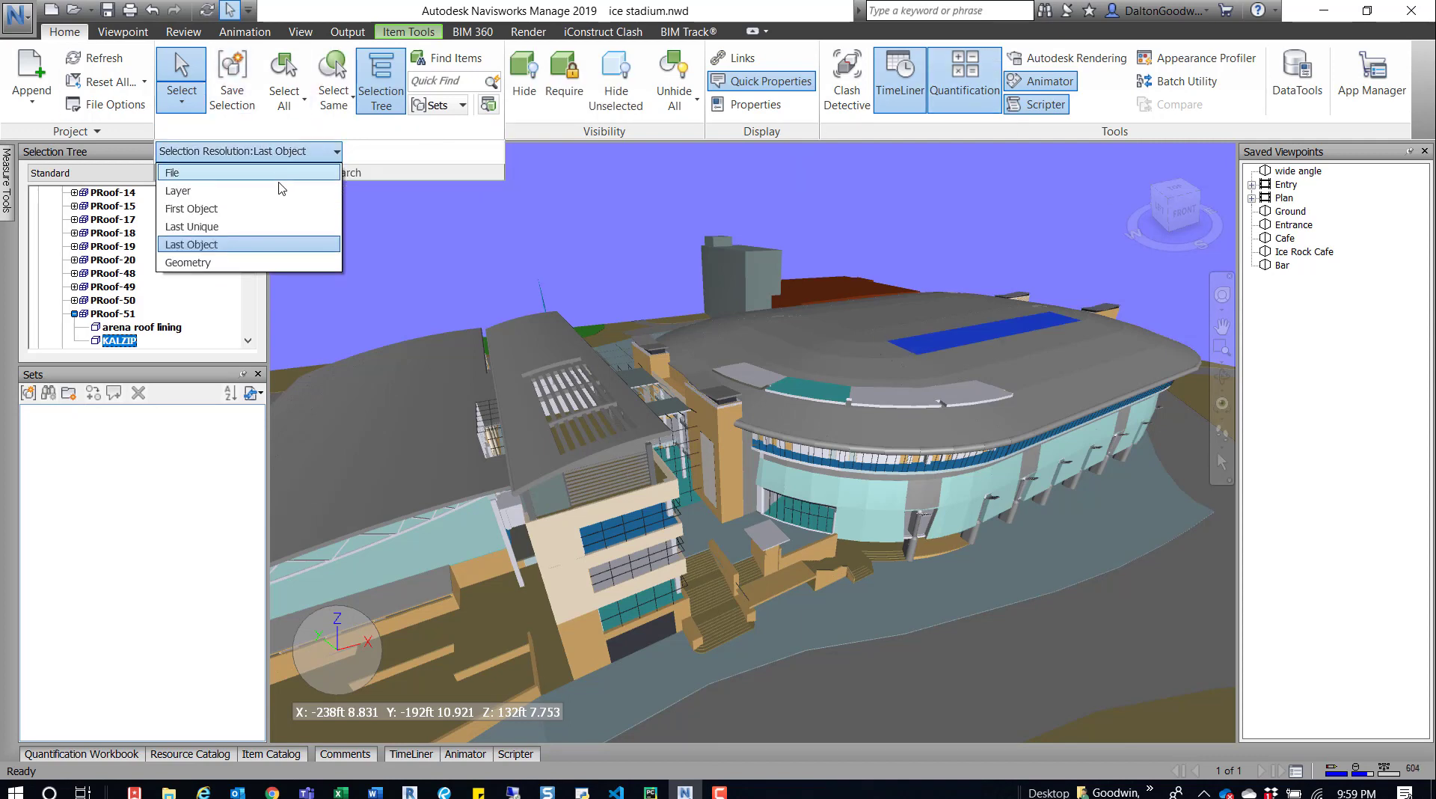
left_click(221, 244)
left_click(867, 319)
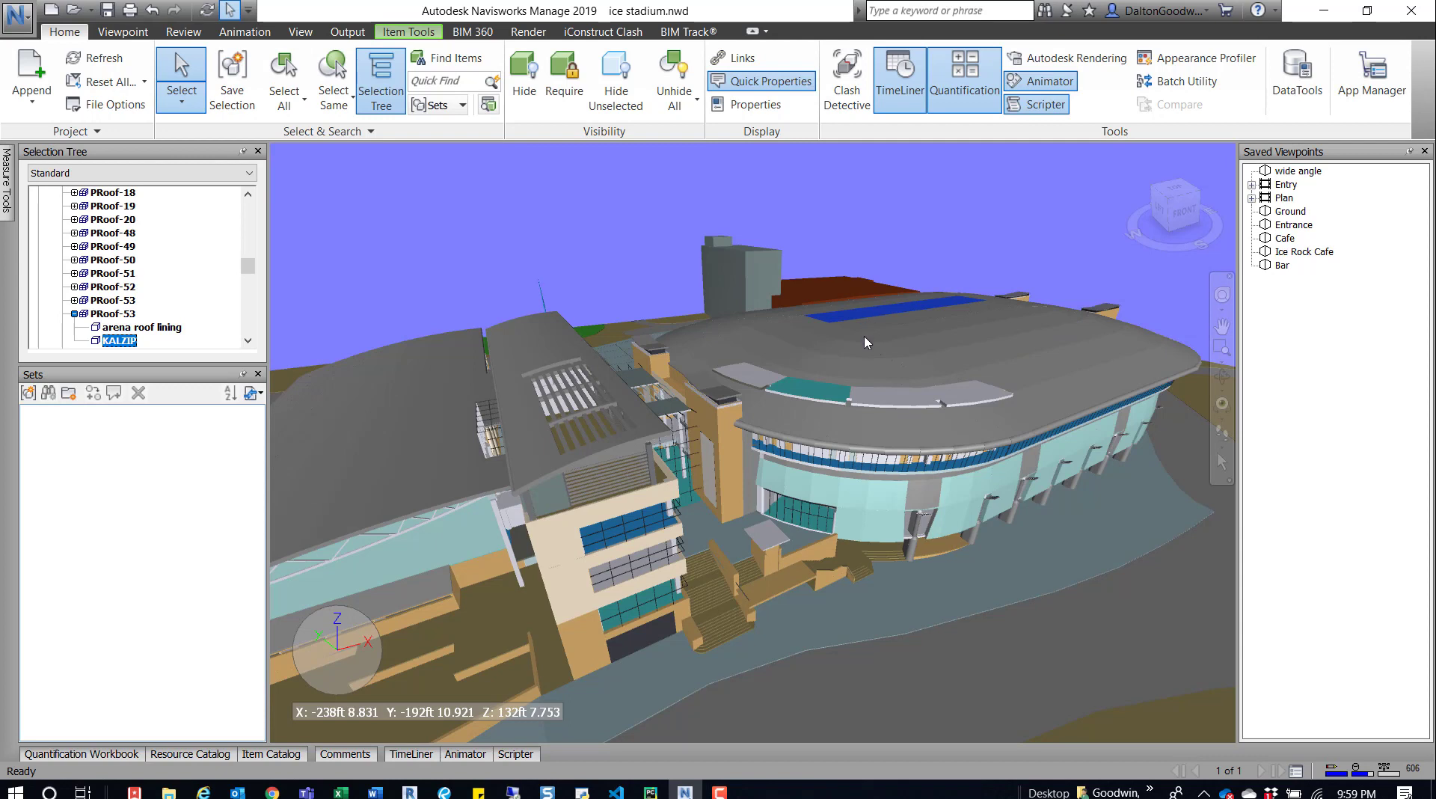
Set the selection resolution to Last Unique and select an arena roof panel
left_click(300, 135)
left_click(267, 152)
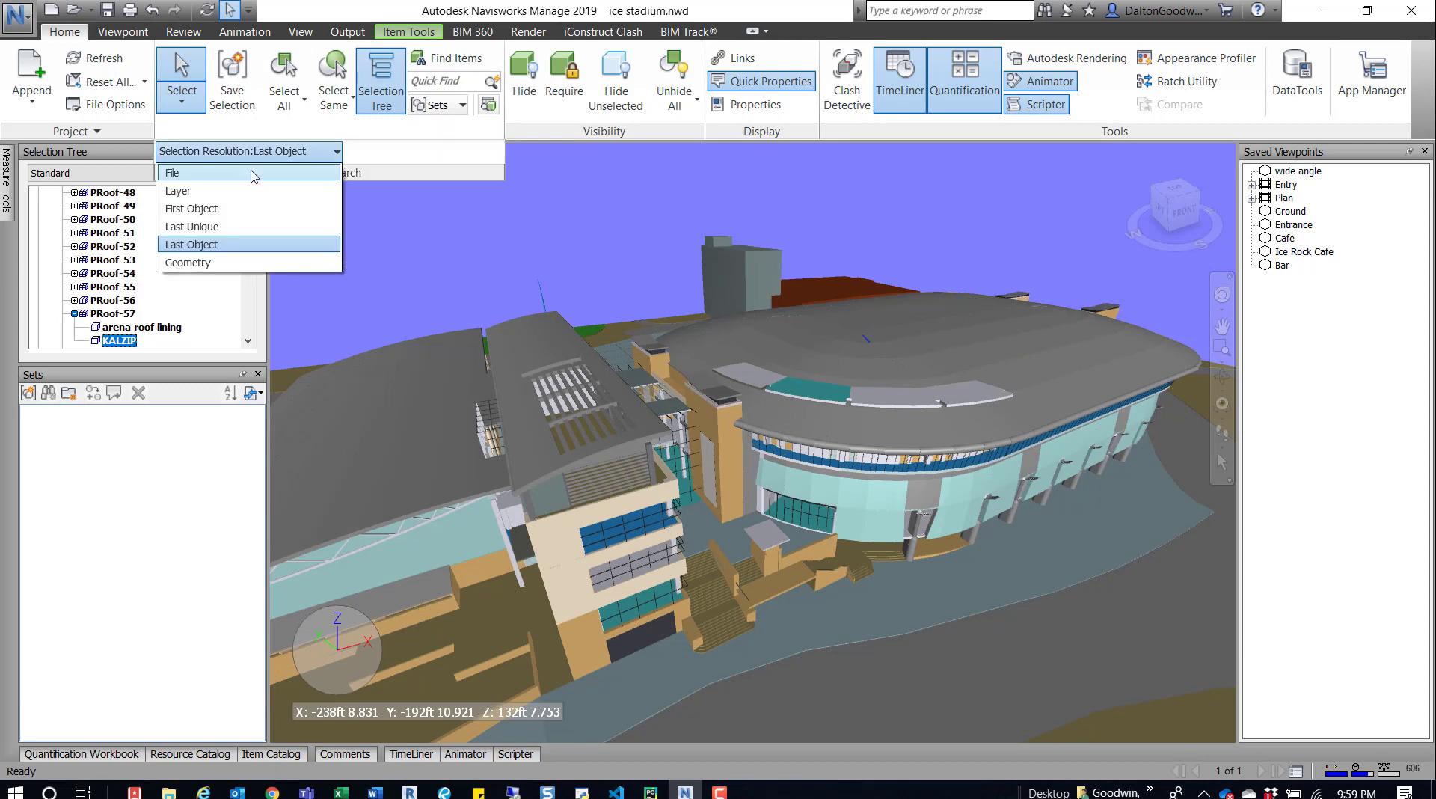
left_click(210, 227)
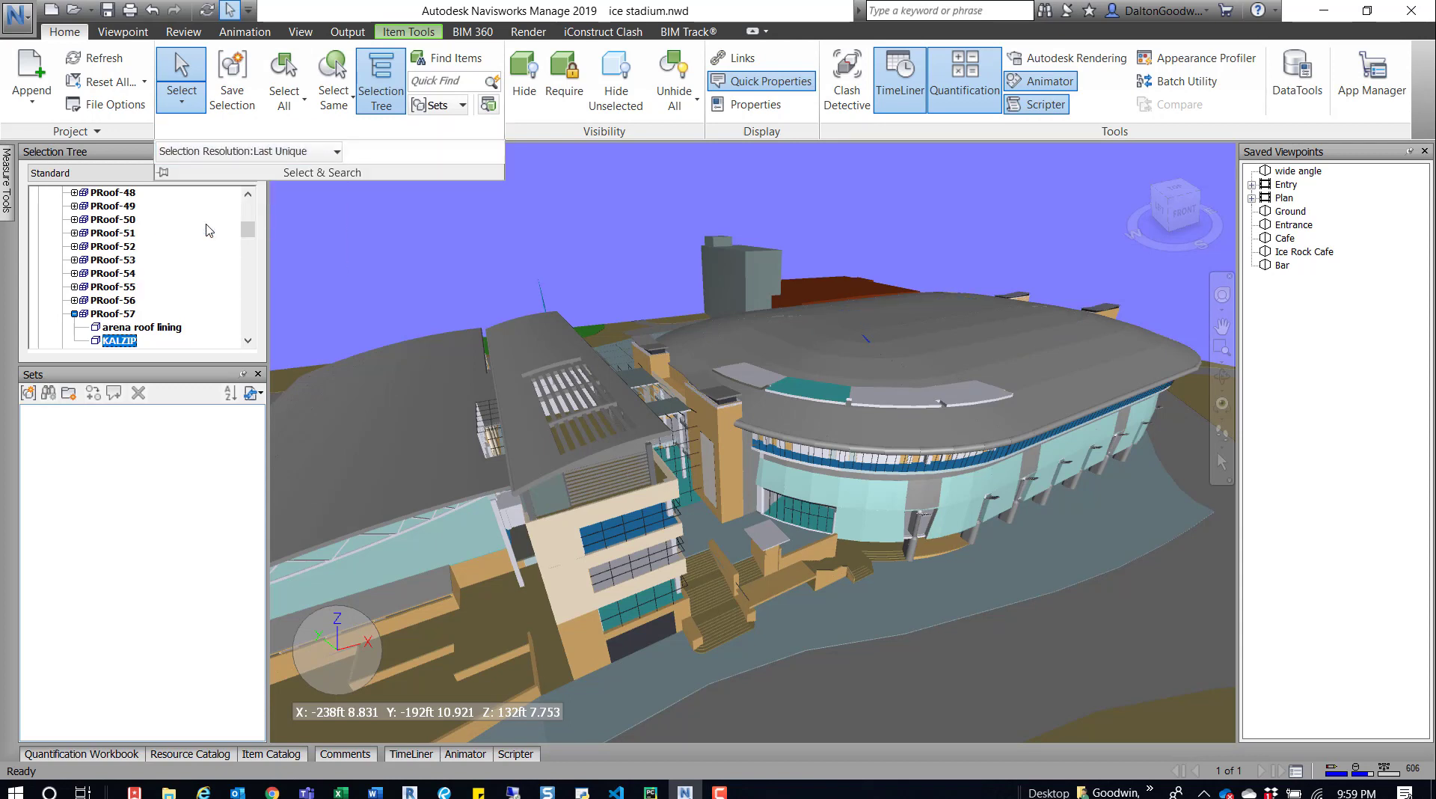
left_click(1001, 368)
left_click(980, 335)
Set the selection resolution to First Object and select the arena roof
left_click(319, 135)
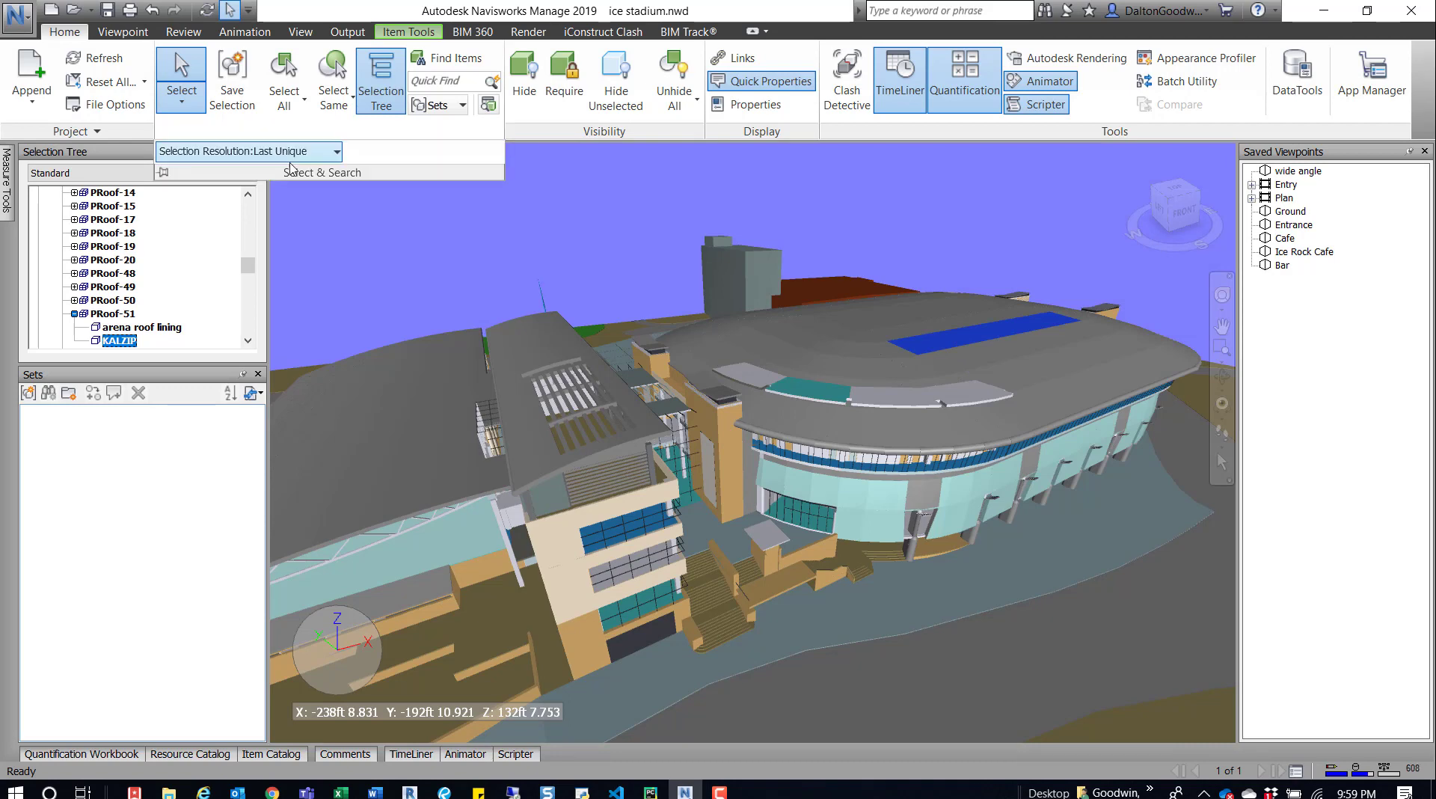
left_click(284, 151)
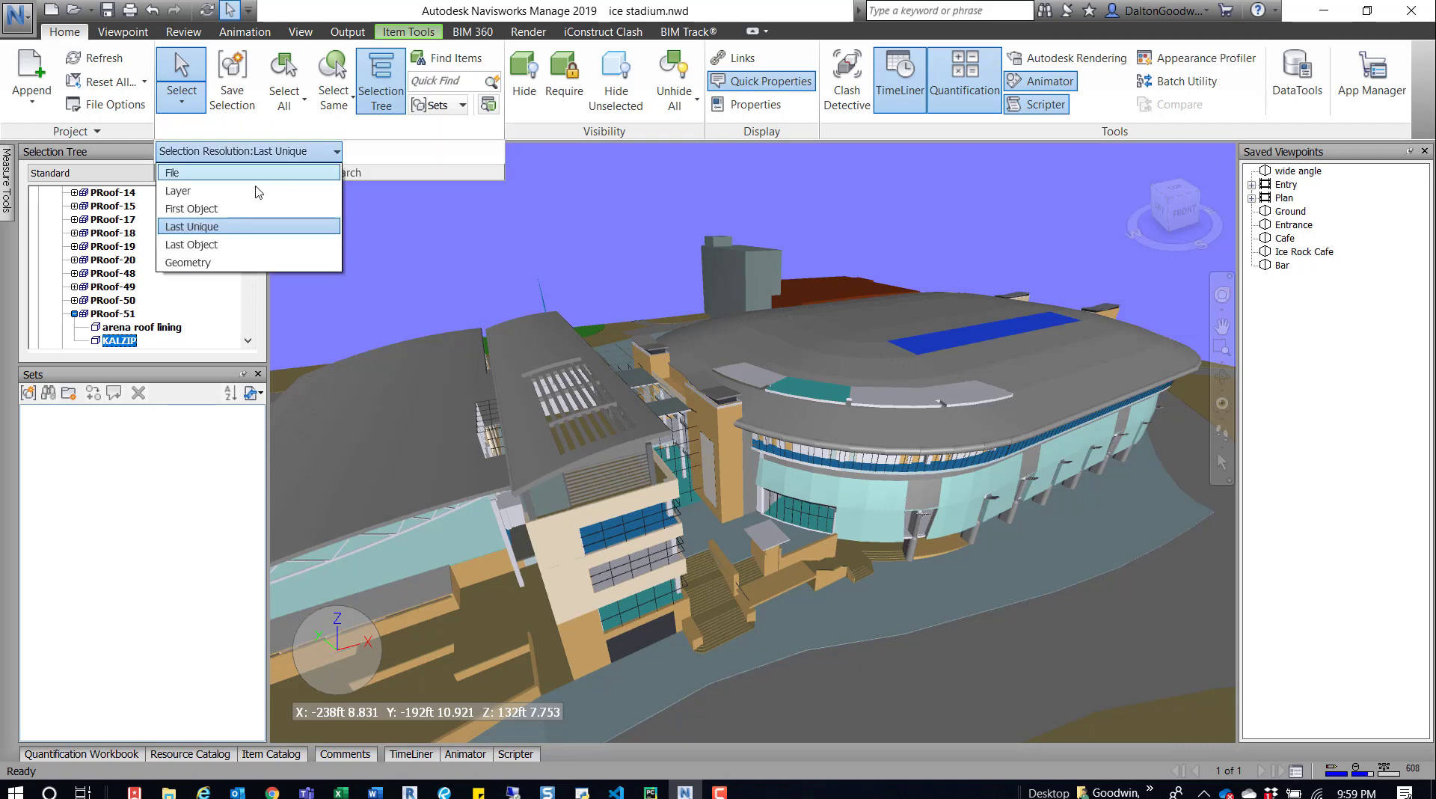
left_click(210, 209)
left_click(911, 321)
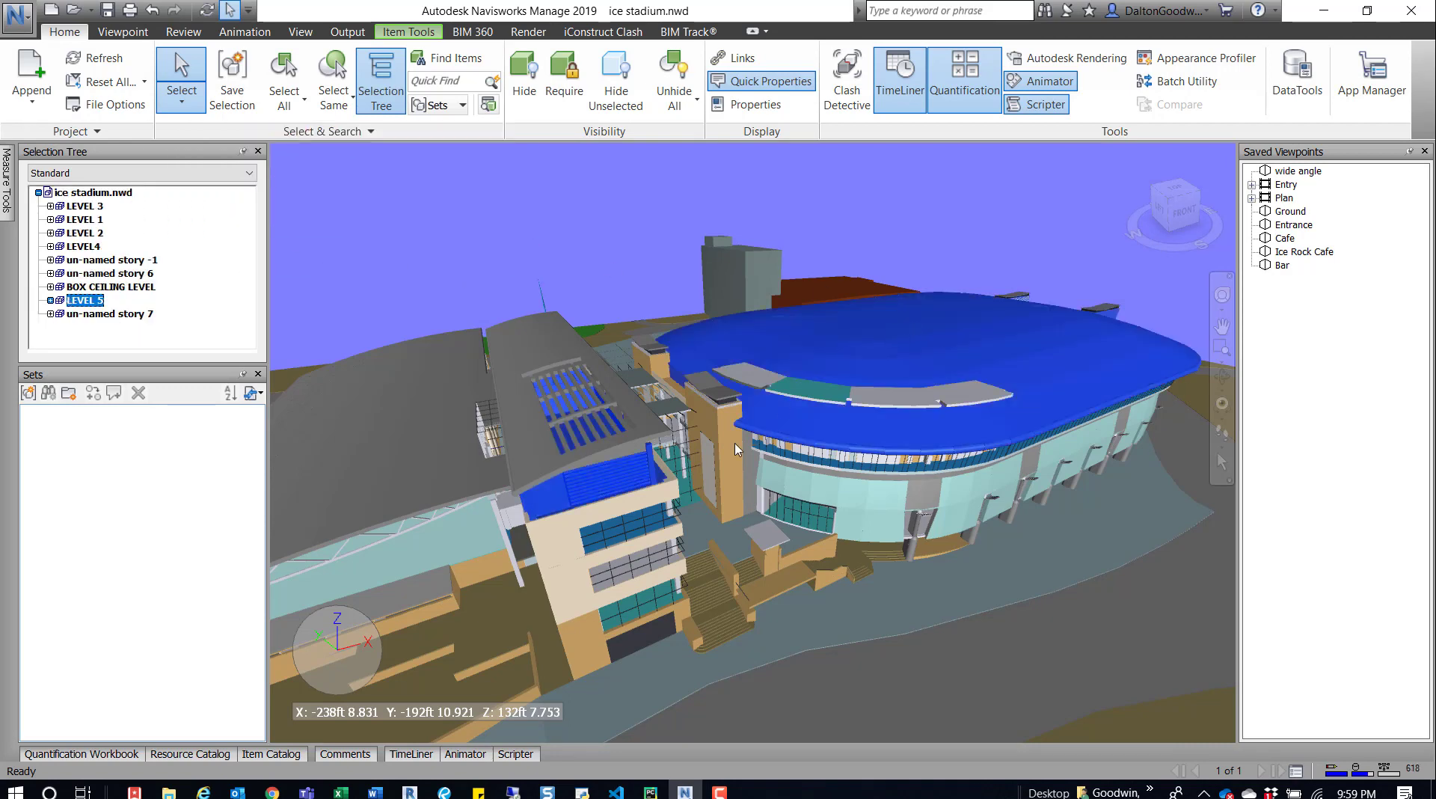
middle_click_drag(860, 421, 807, 412, "shift")
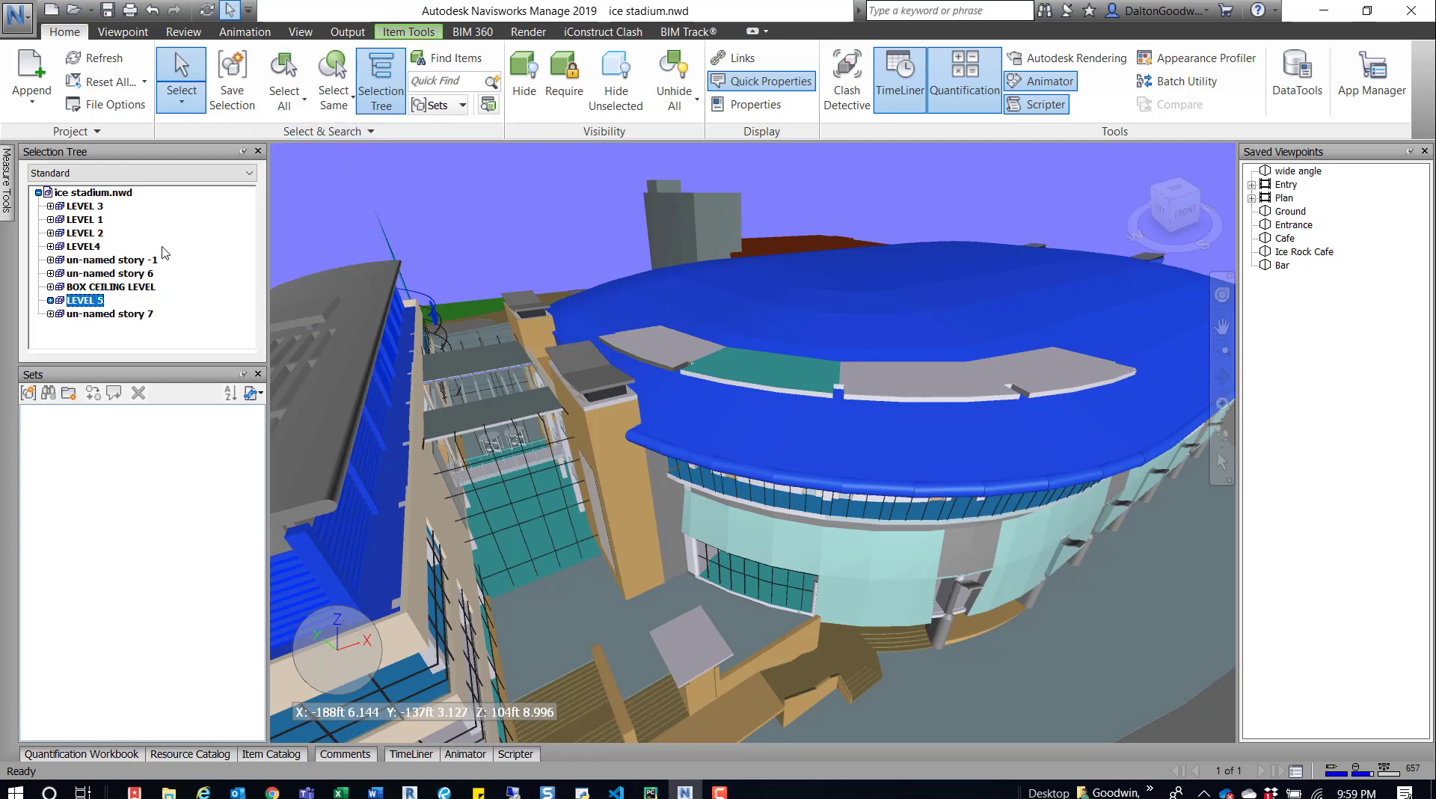
Change the selection resolution back to Last Unique and select a panel at the far side of the arena roof
left_click(320, 133)
left_click(258, 151)
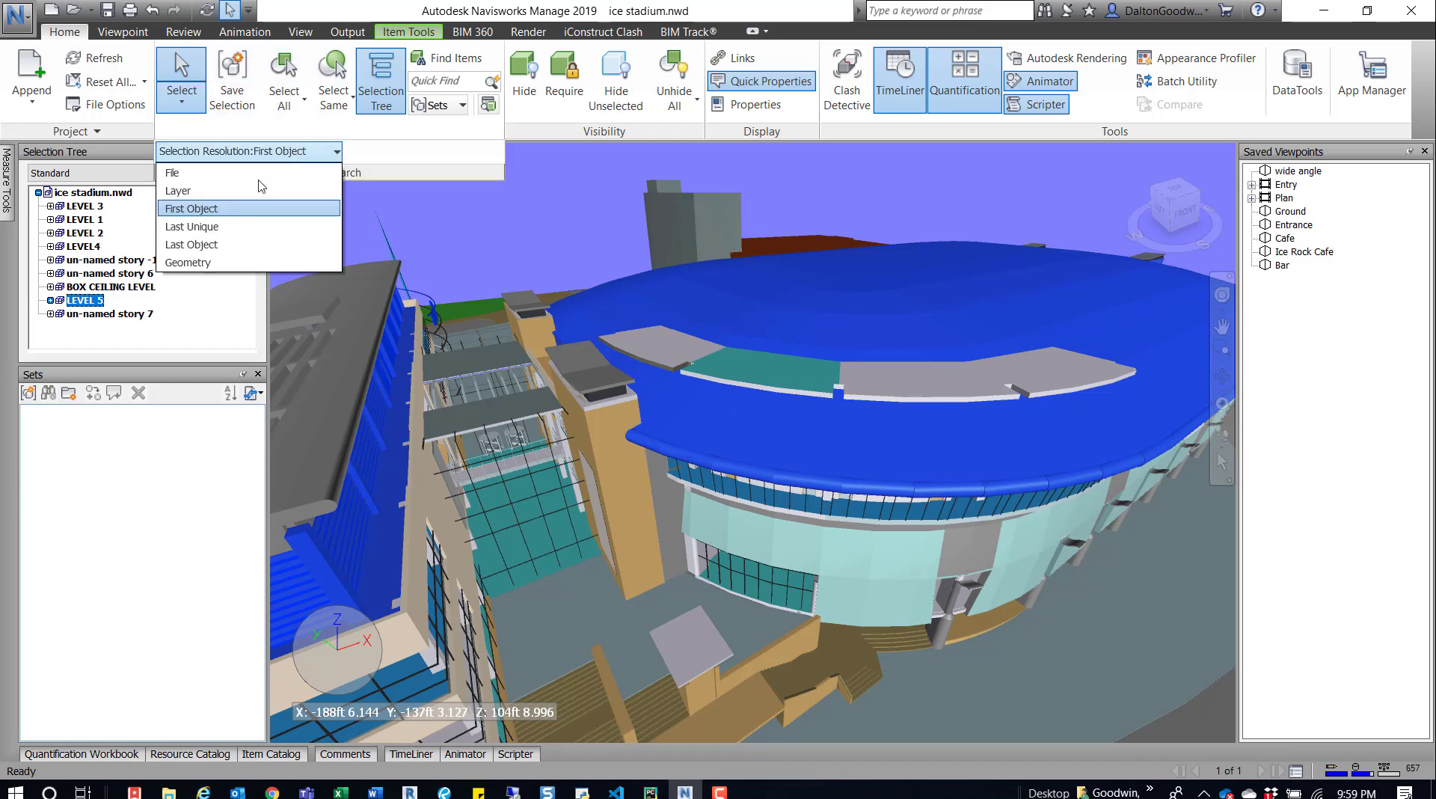
left_click(191, 228)
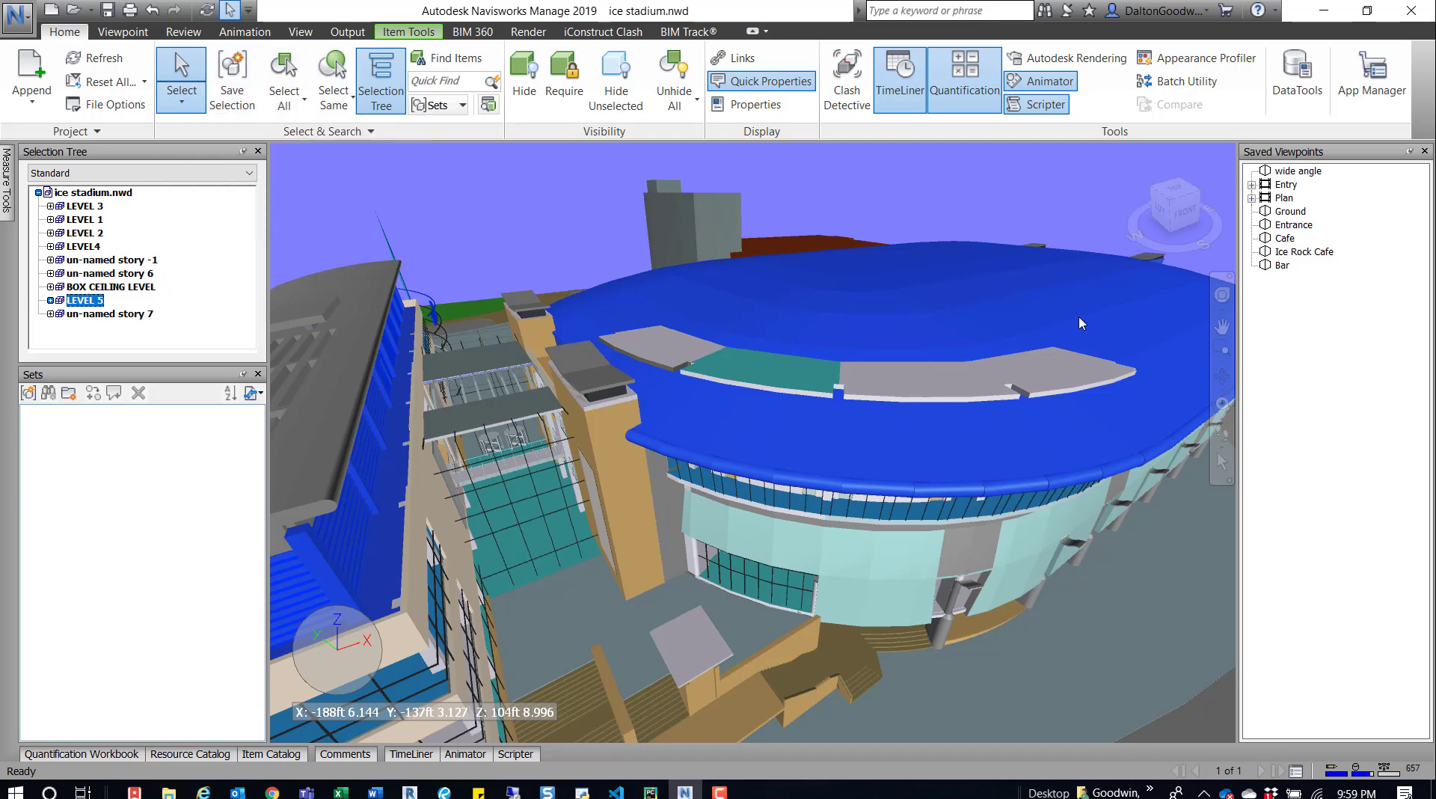
left_click(991, 313)
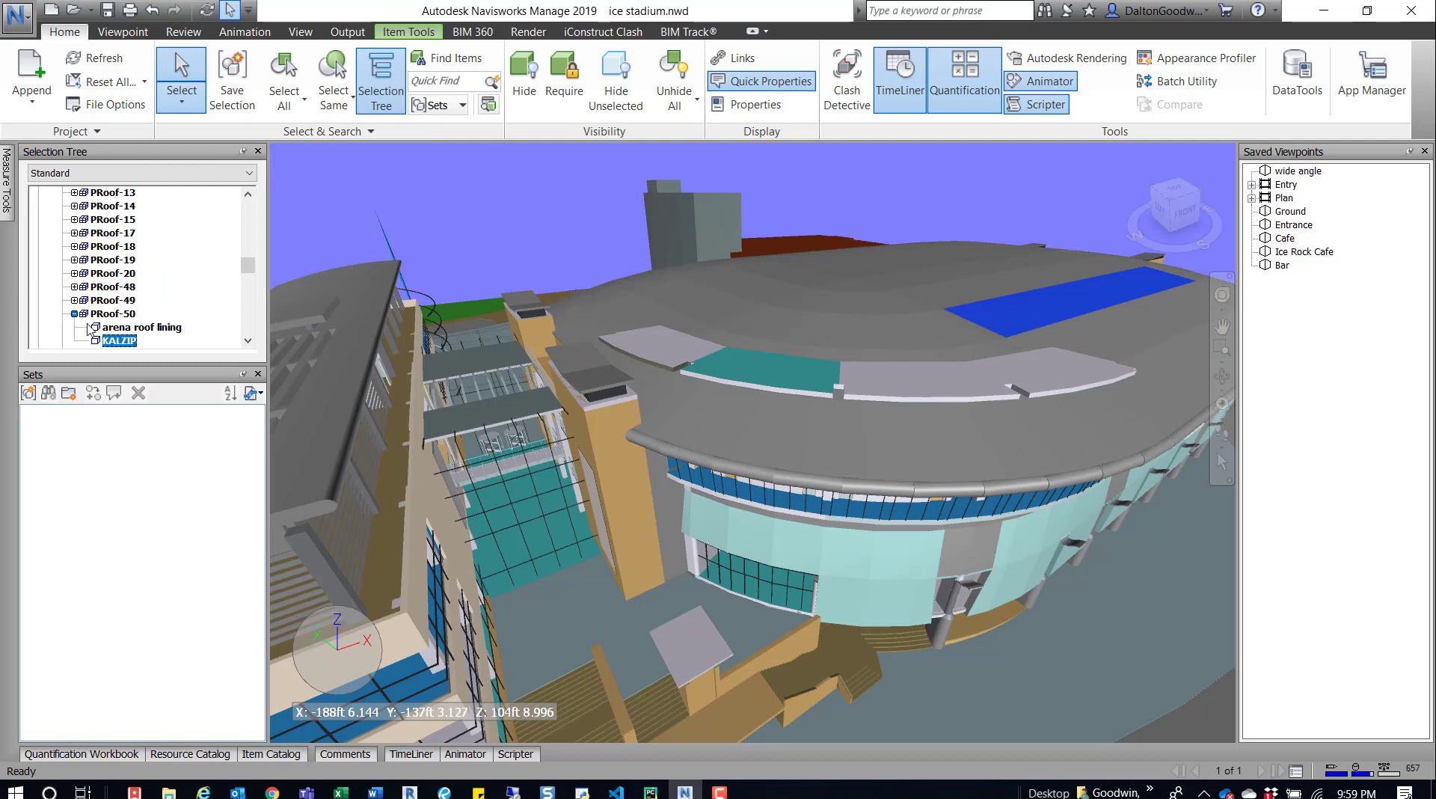
scroll(137, 294, "down", 1)
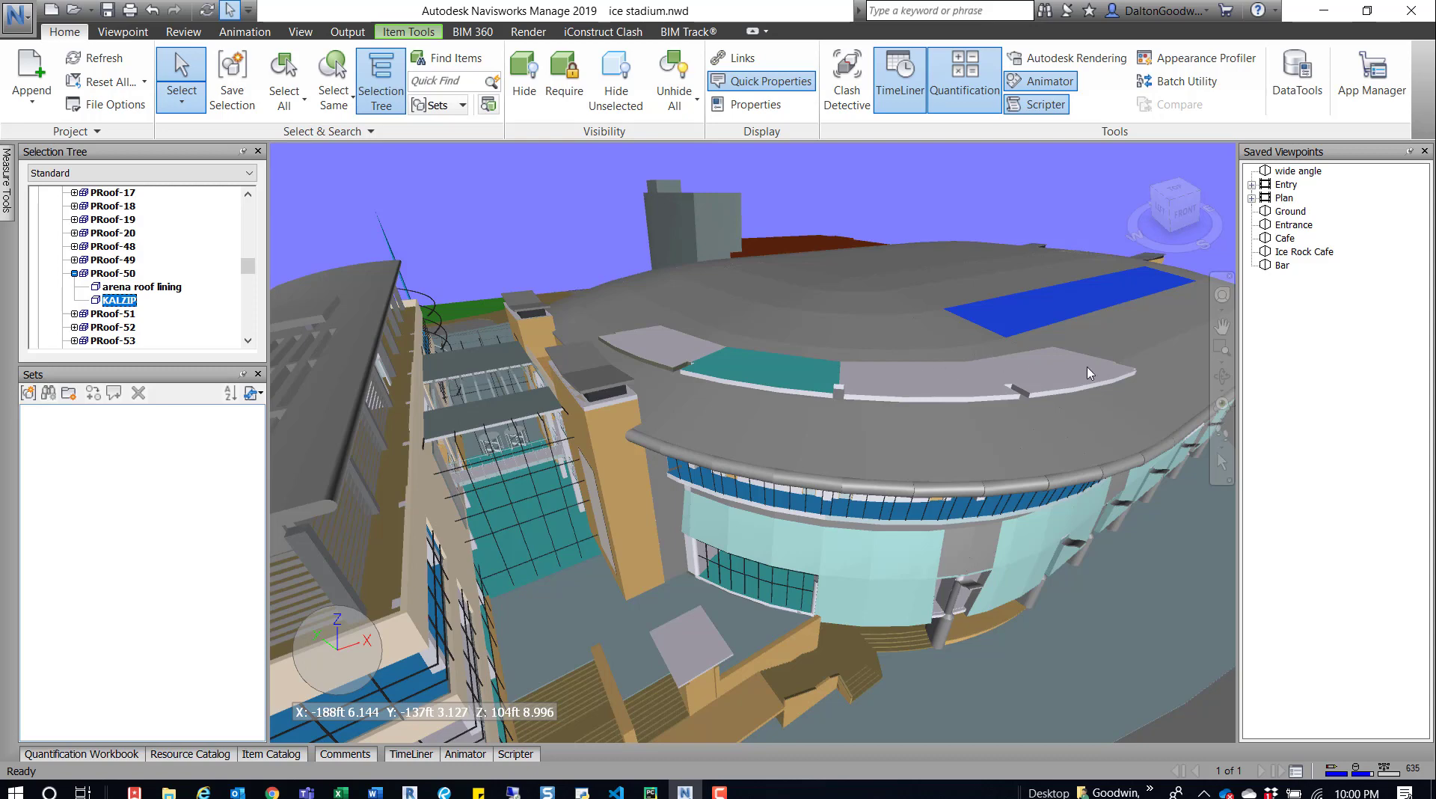
Select individual arena roof panels one after another while viewing the roof from different angles
left_click(834, 357)
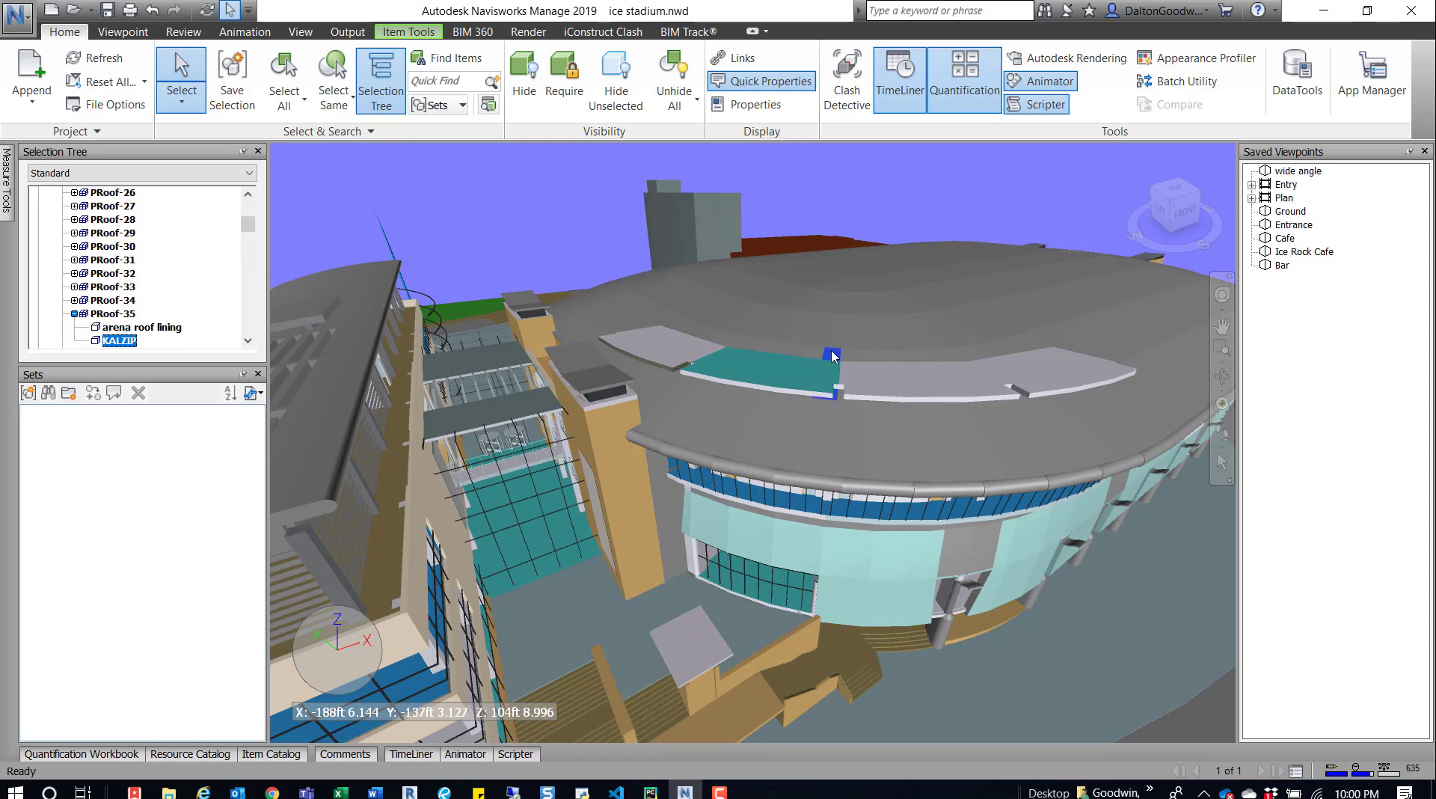
middle_click_drag(852, 321, 677, 333, "shift")
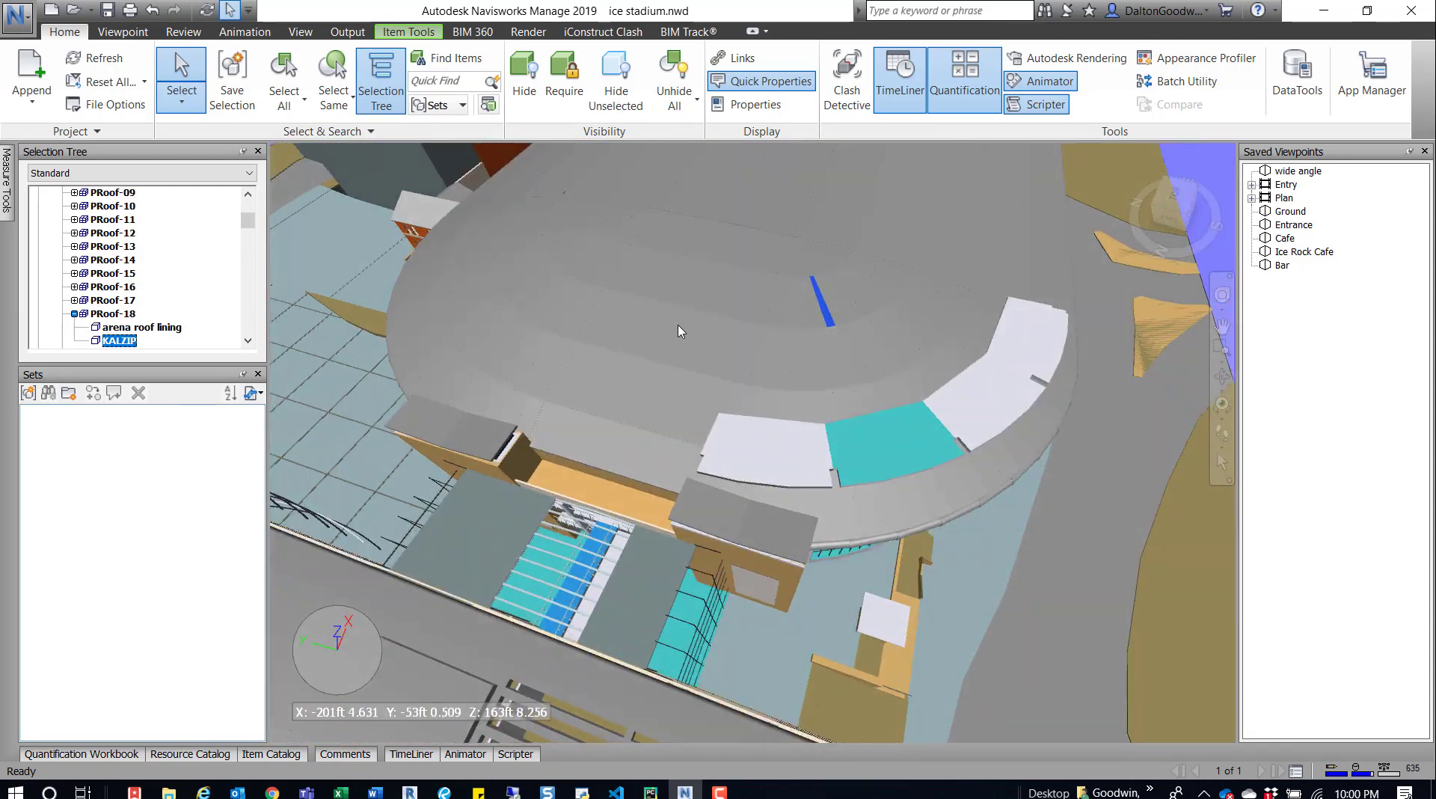
left_click(677, 333)
middle_click_drag(553, 366, 782, 369, "shift")
left_click(528, 355)
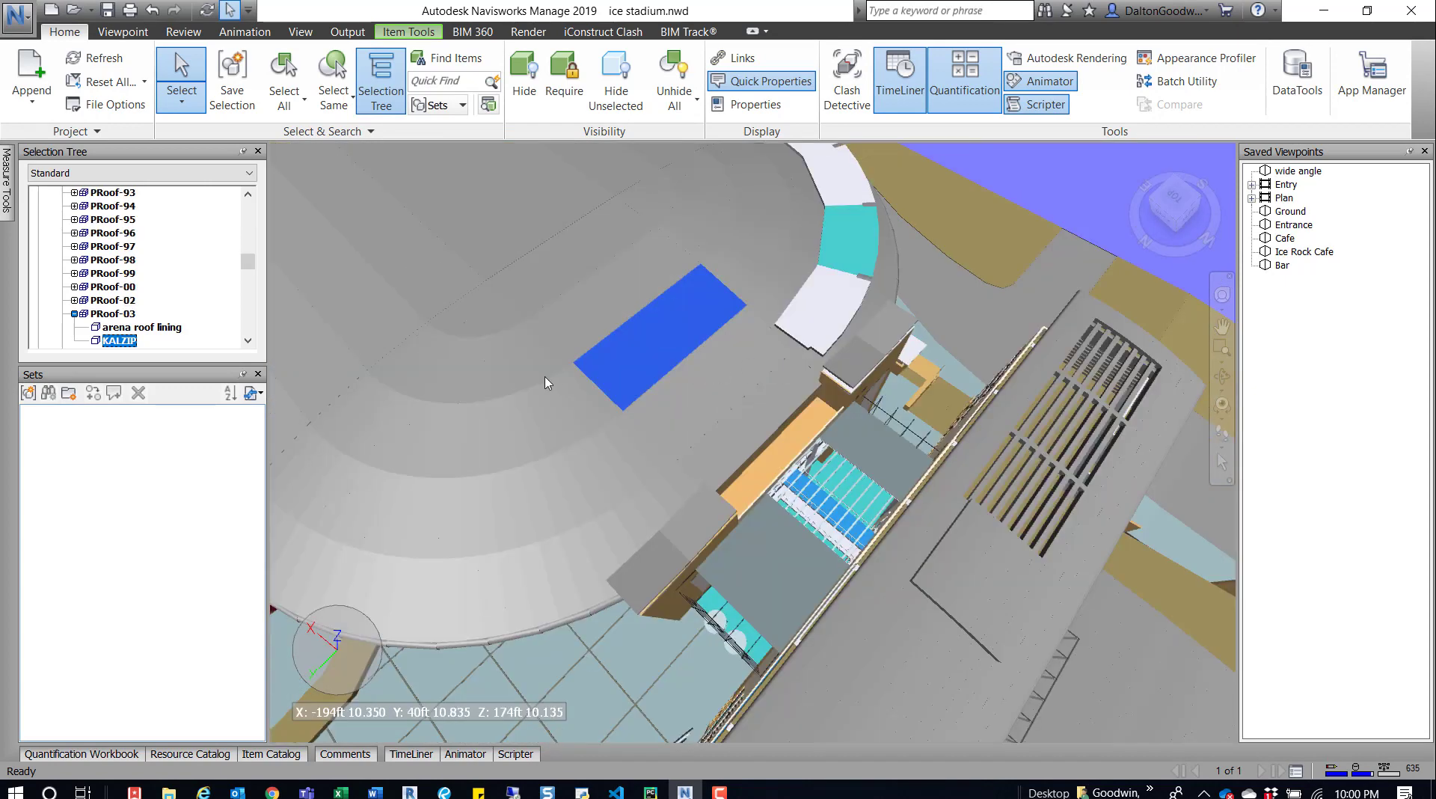
Check the quick properties of the roof and tower wall beside the arena, select the wall, and clear the selection
mouse_move(528, 354)
middle_mouse_down("shift")
mouse_move(599, 336)
mouse_move(508, 280)
mouse_move(640, 378)
mouse_move(537, 336)
middle_mouse_up("shift")
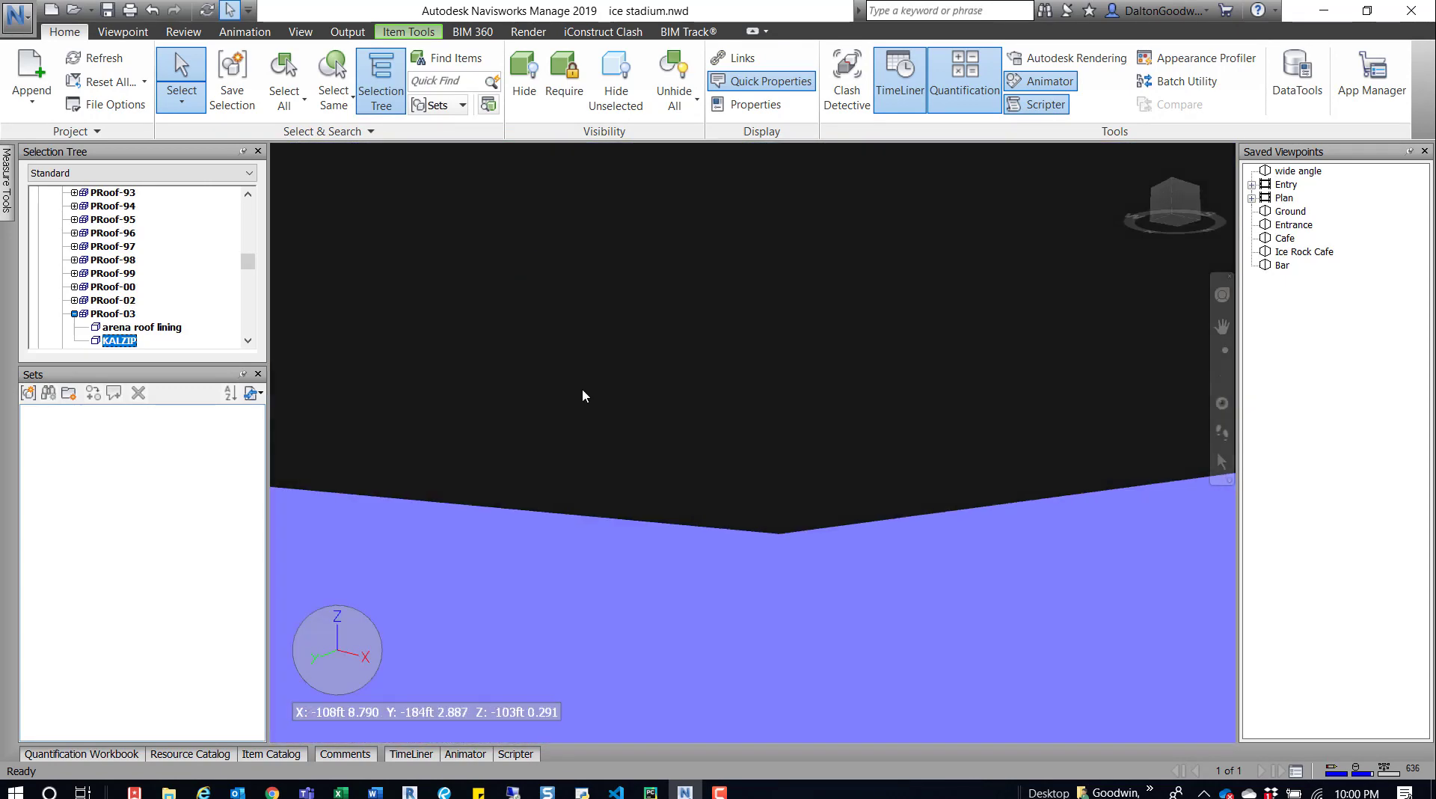
middle_click_drag(583, 394, 677, 378, "shift")
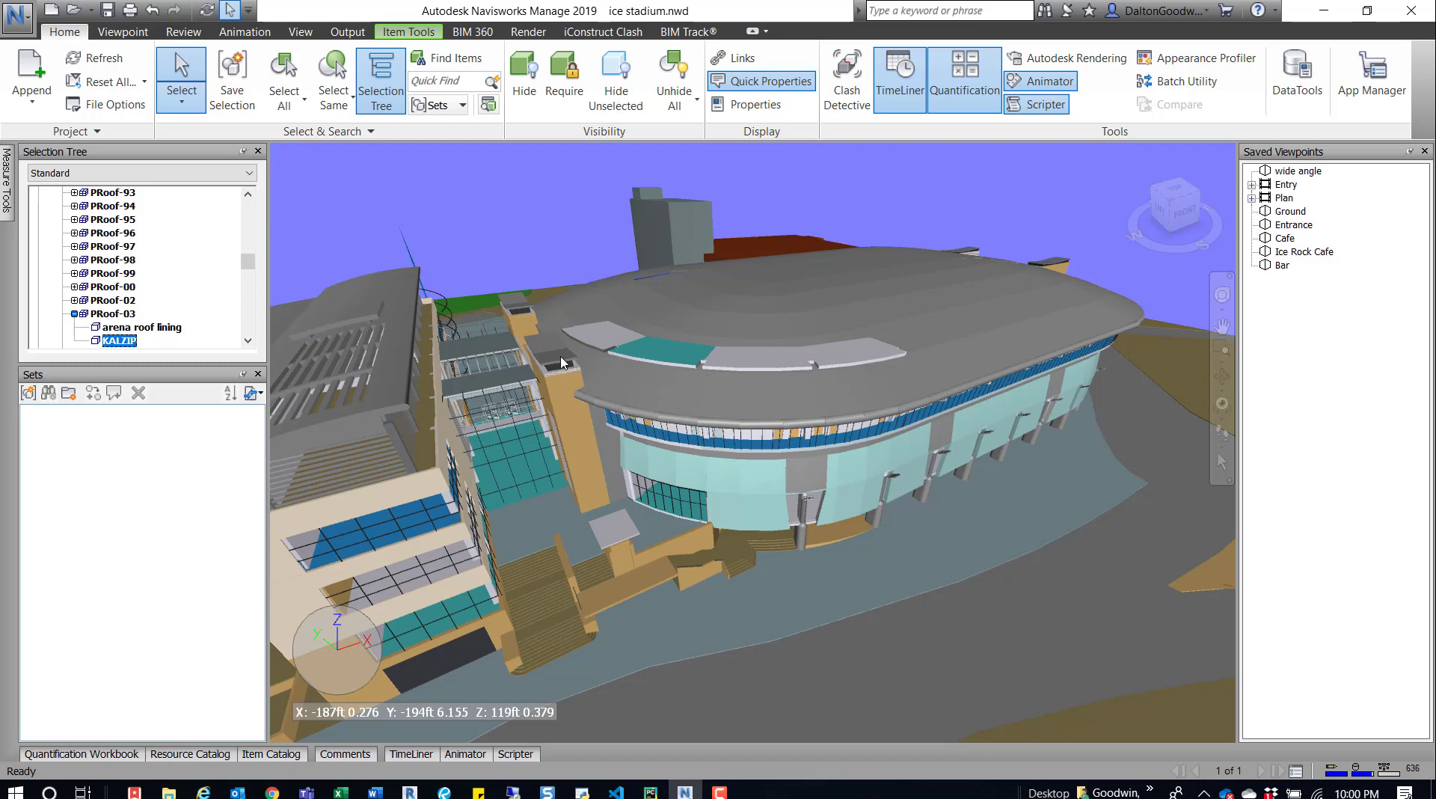
middle_click_drag(613, 386, 741, 413, "shift")
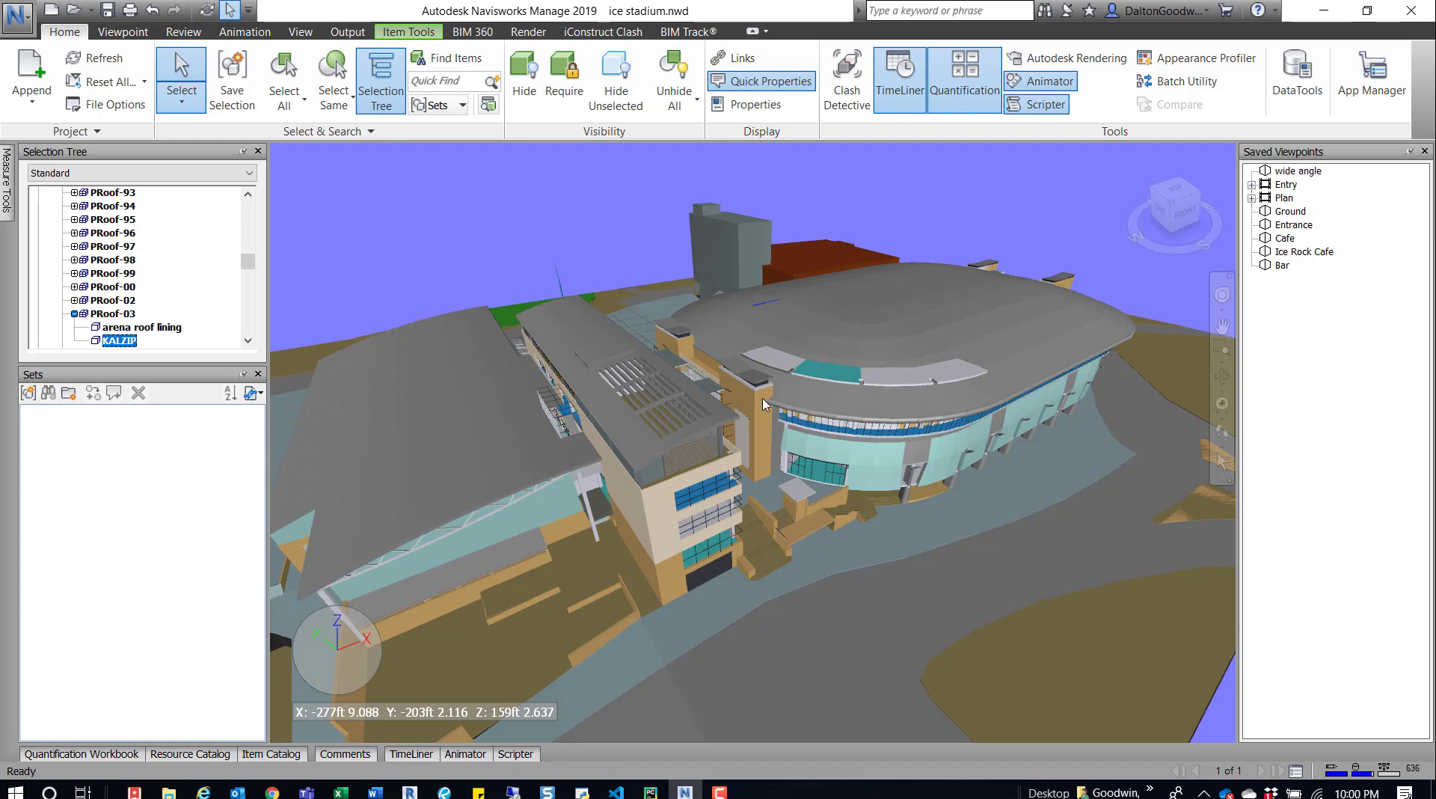
mouse_move(752, 397)
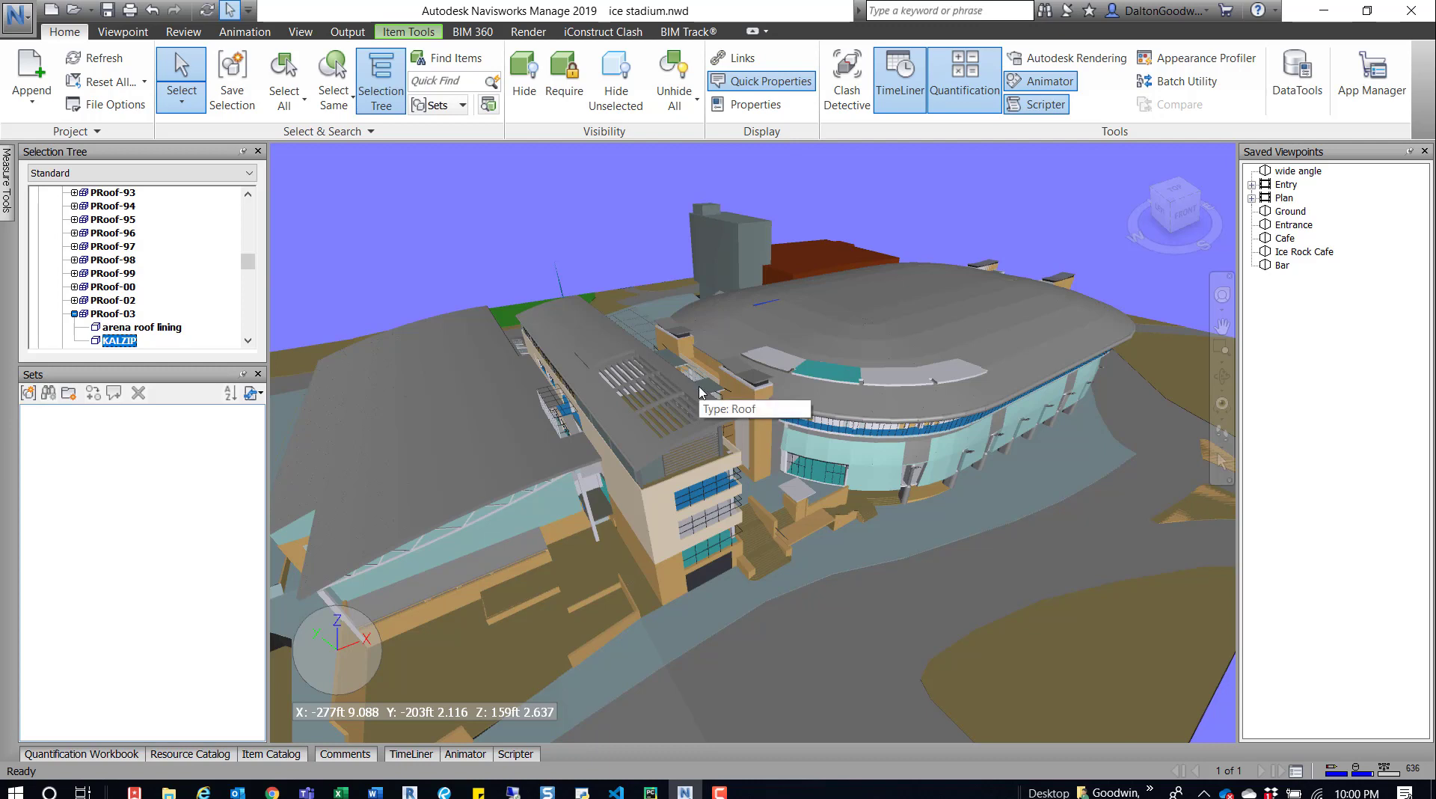
mouse_move(699, 389)
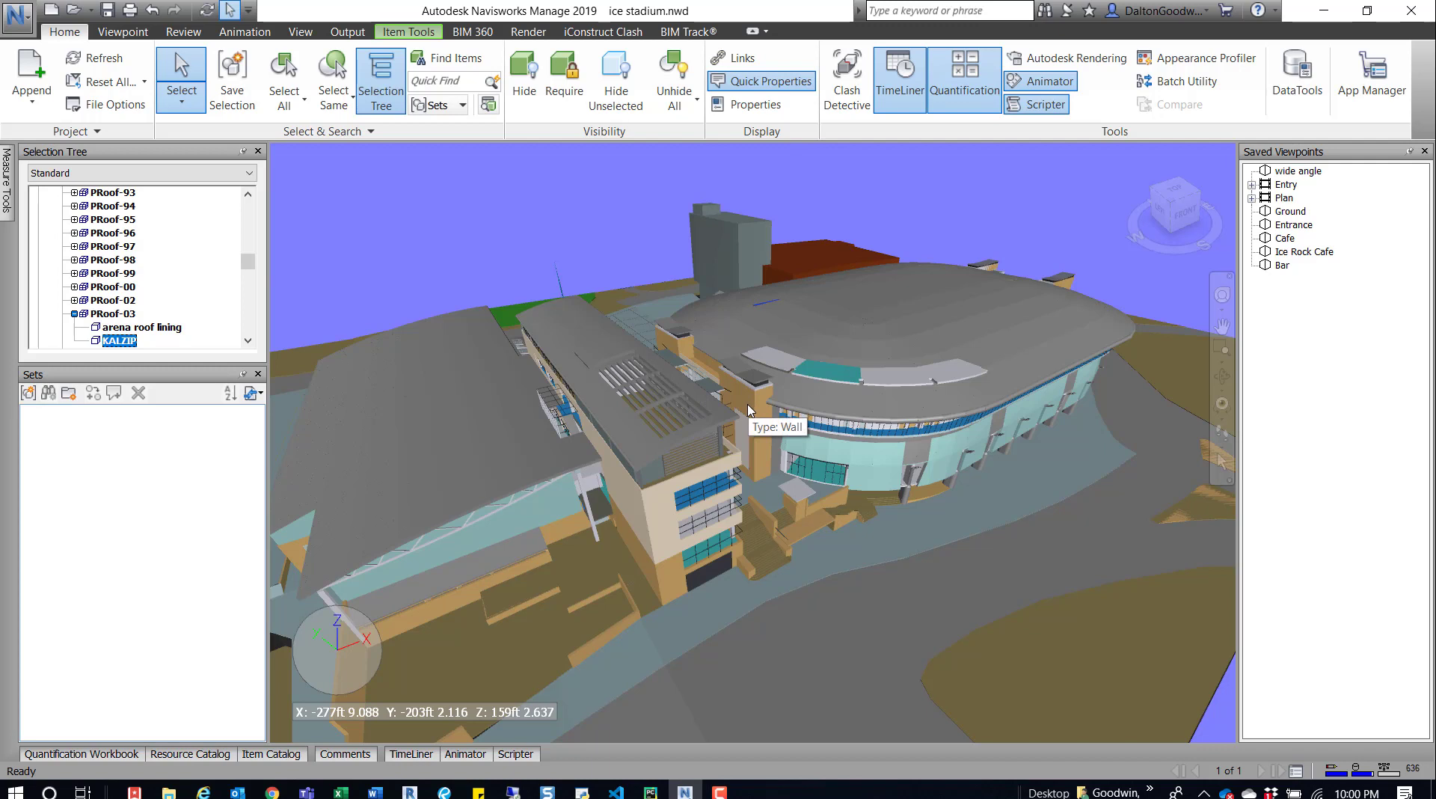
left_click(748, 410)
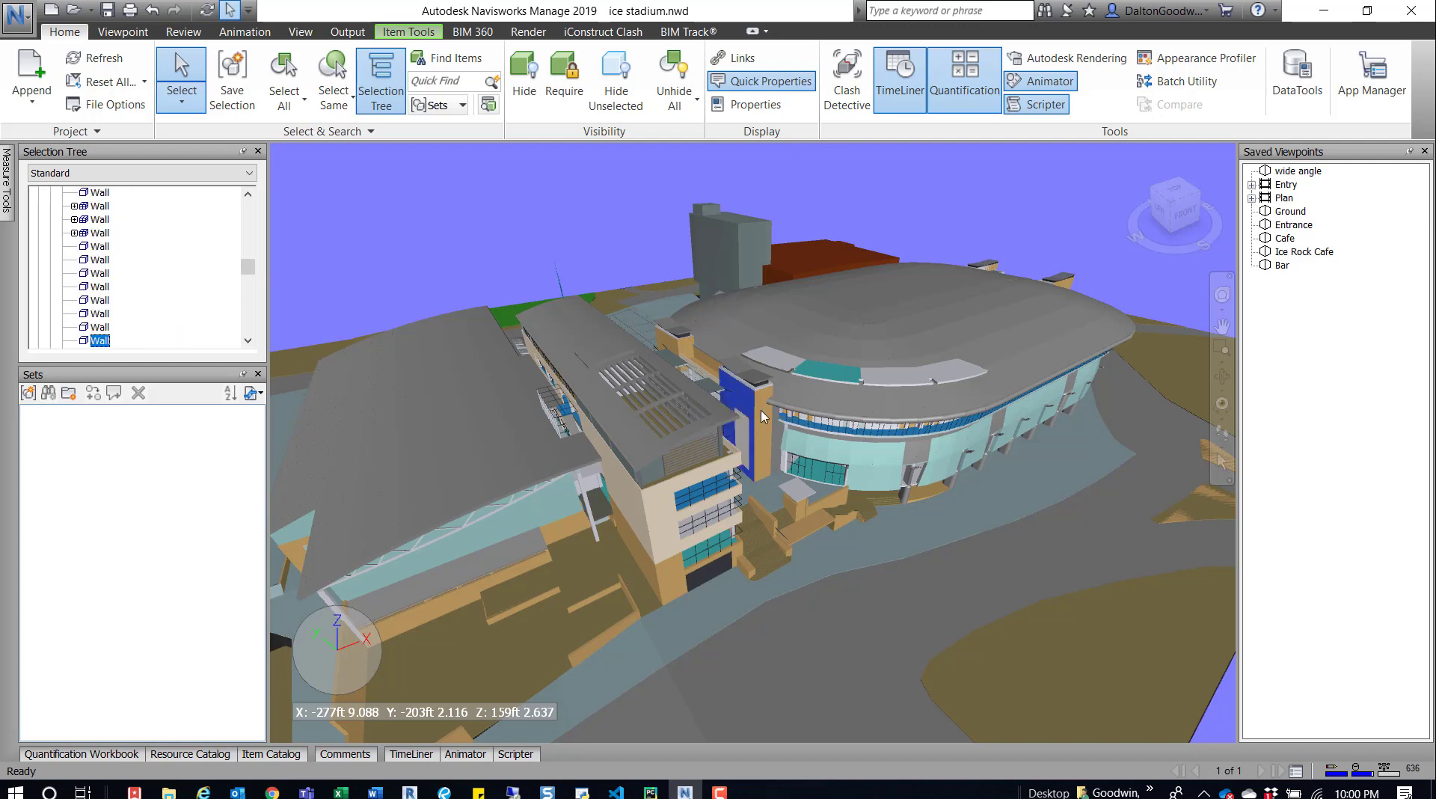
key("Escape")
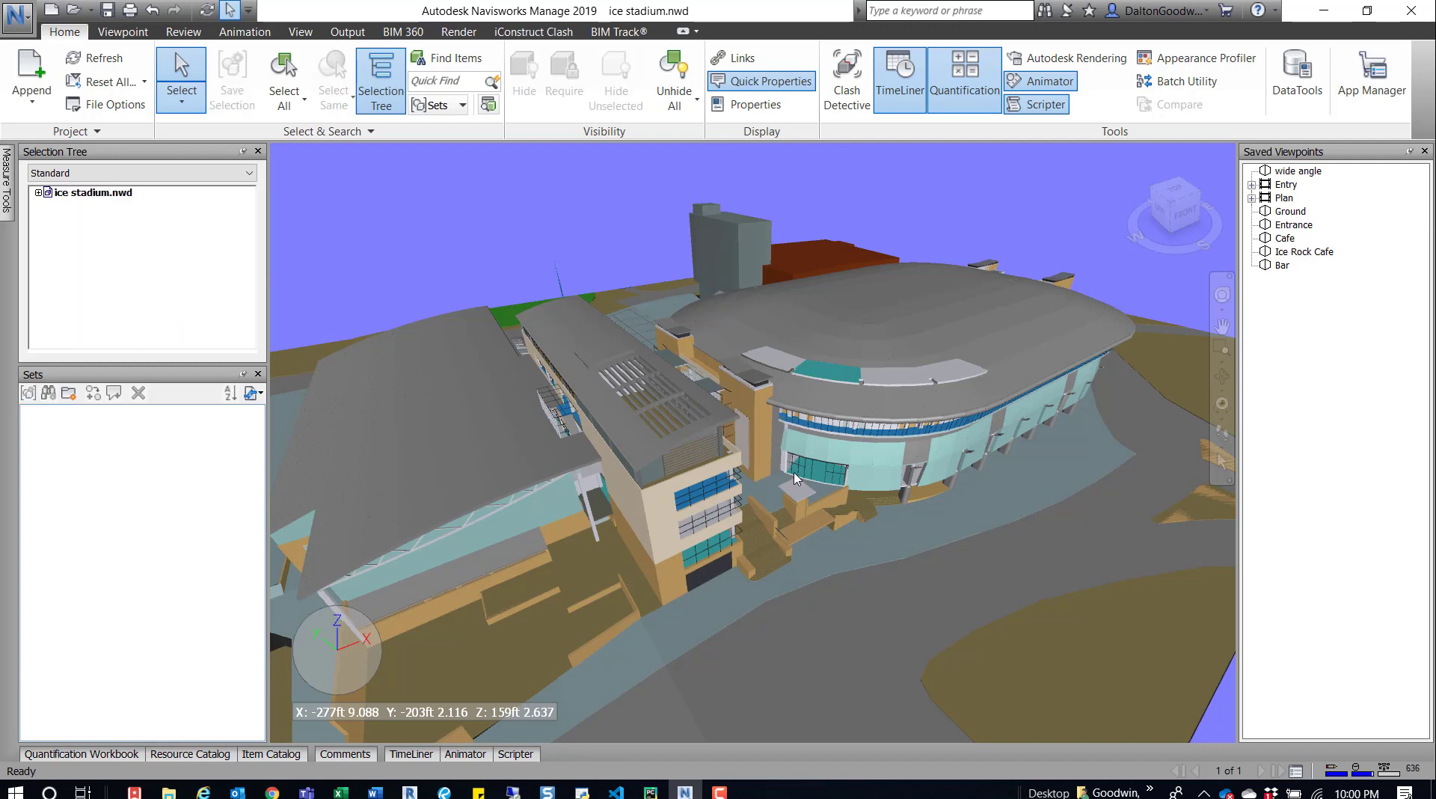
Save the current view as a viewpoint named Bar and open the saved Cafe viewpoint
mouse_move(796, 479)
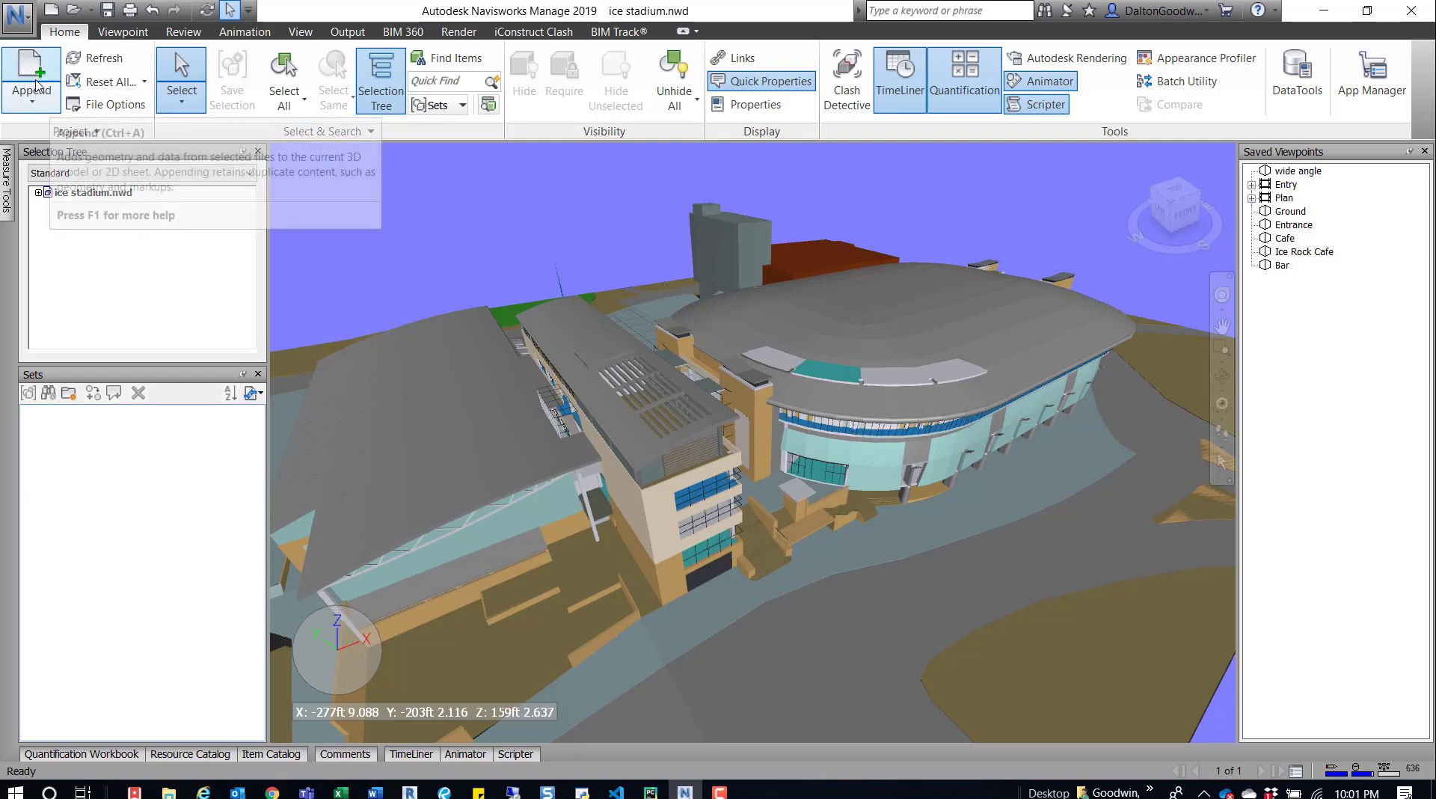
left_click(123, 32)
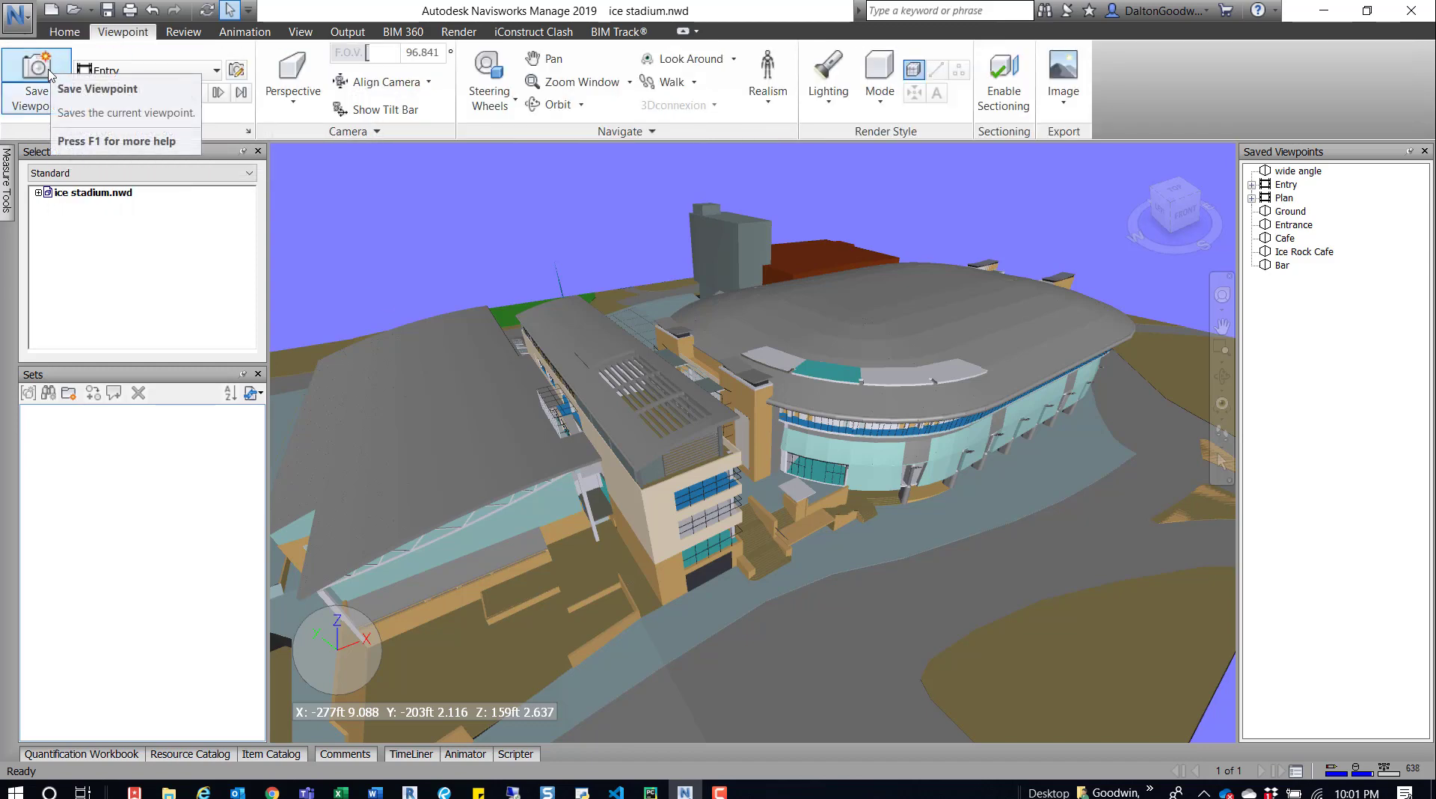
left_click(46, 100)
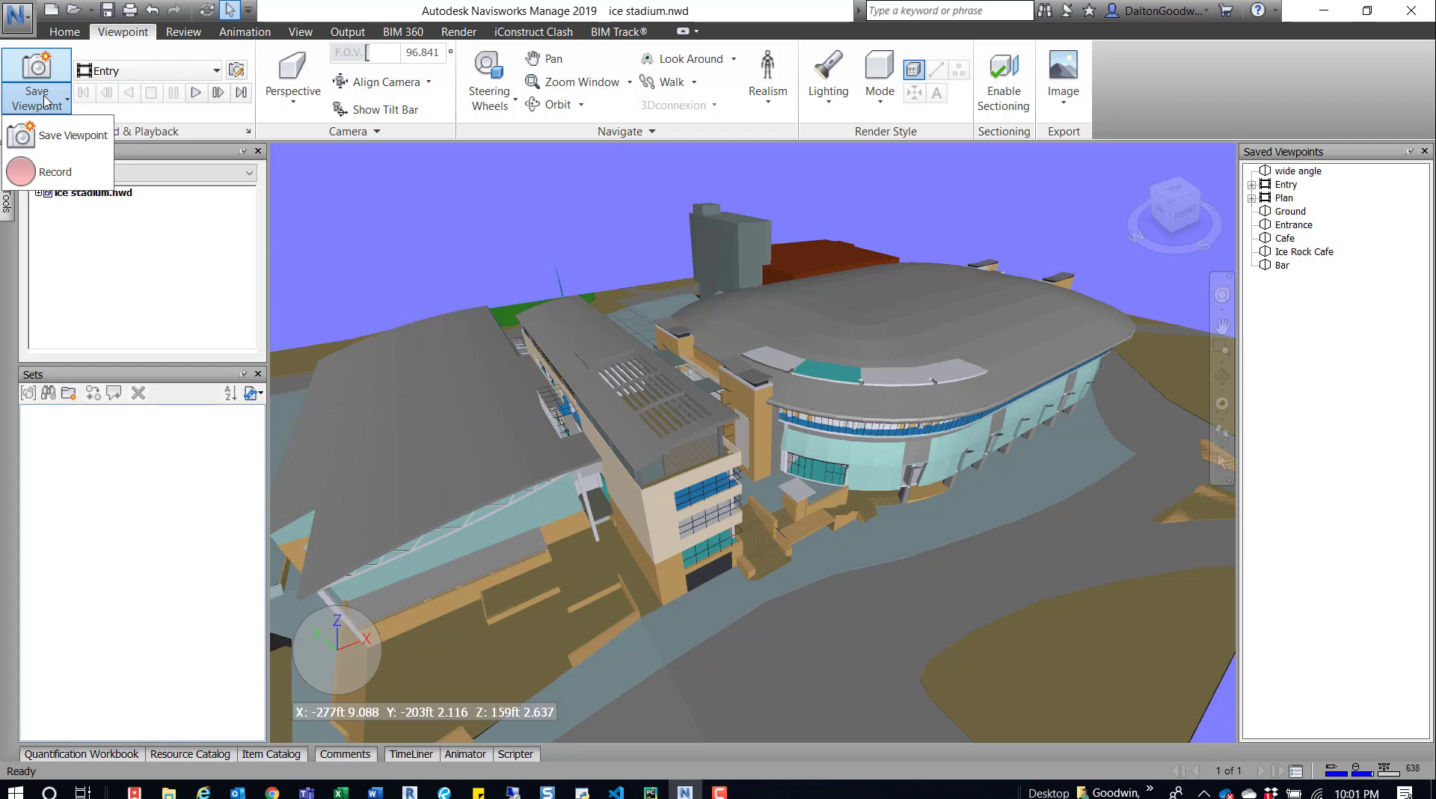
left_click(73, 135)
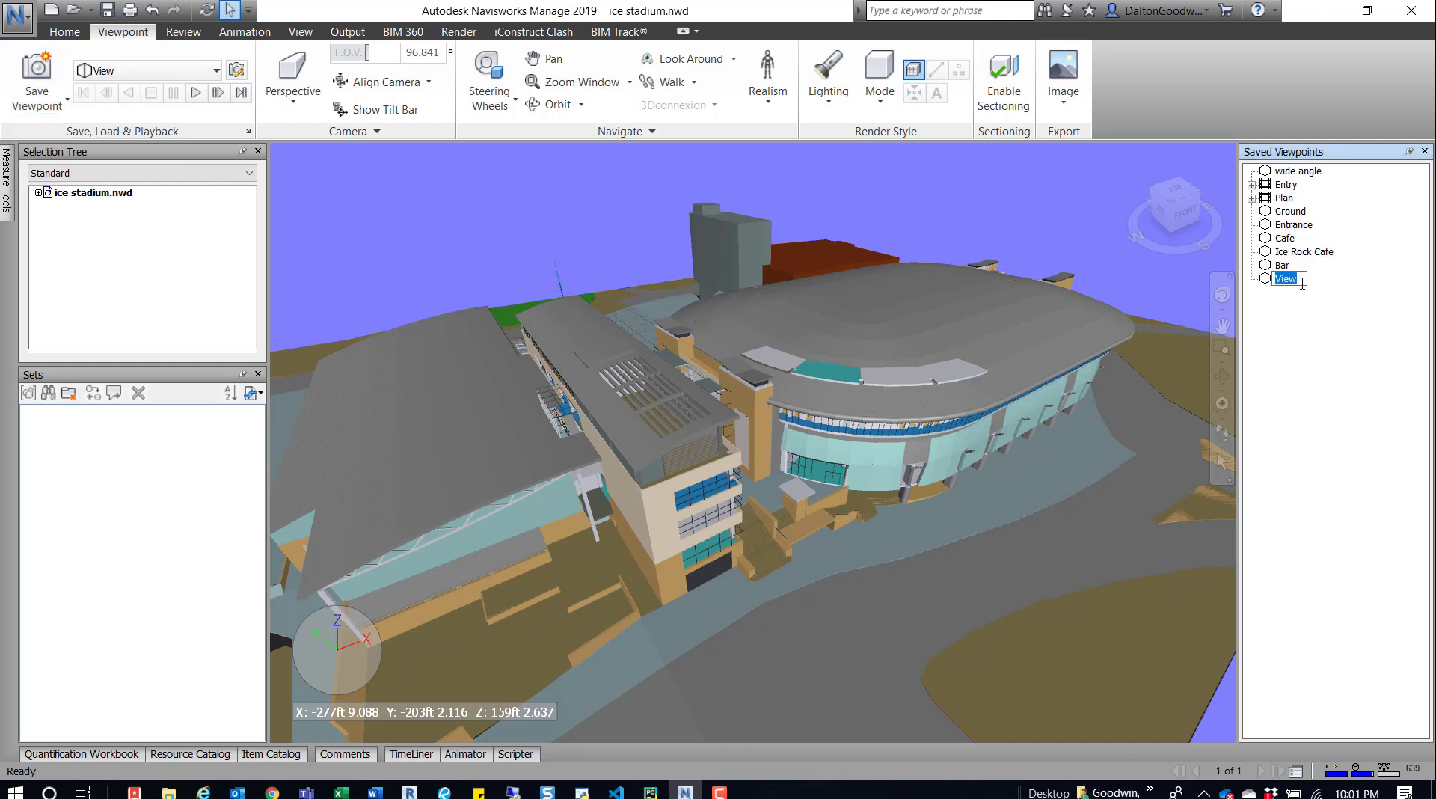
type("Bar")
left_click(1296, 238)
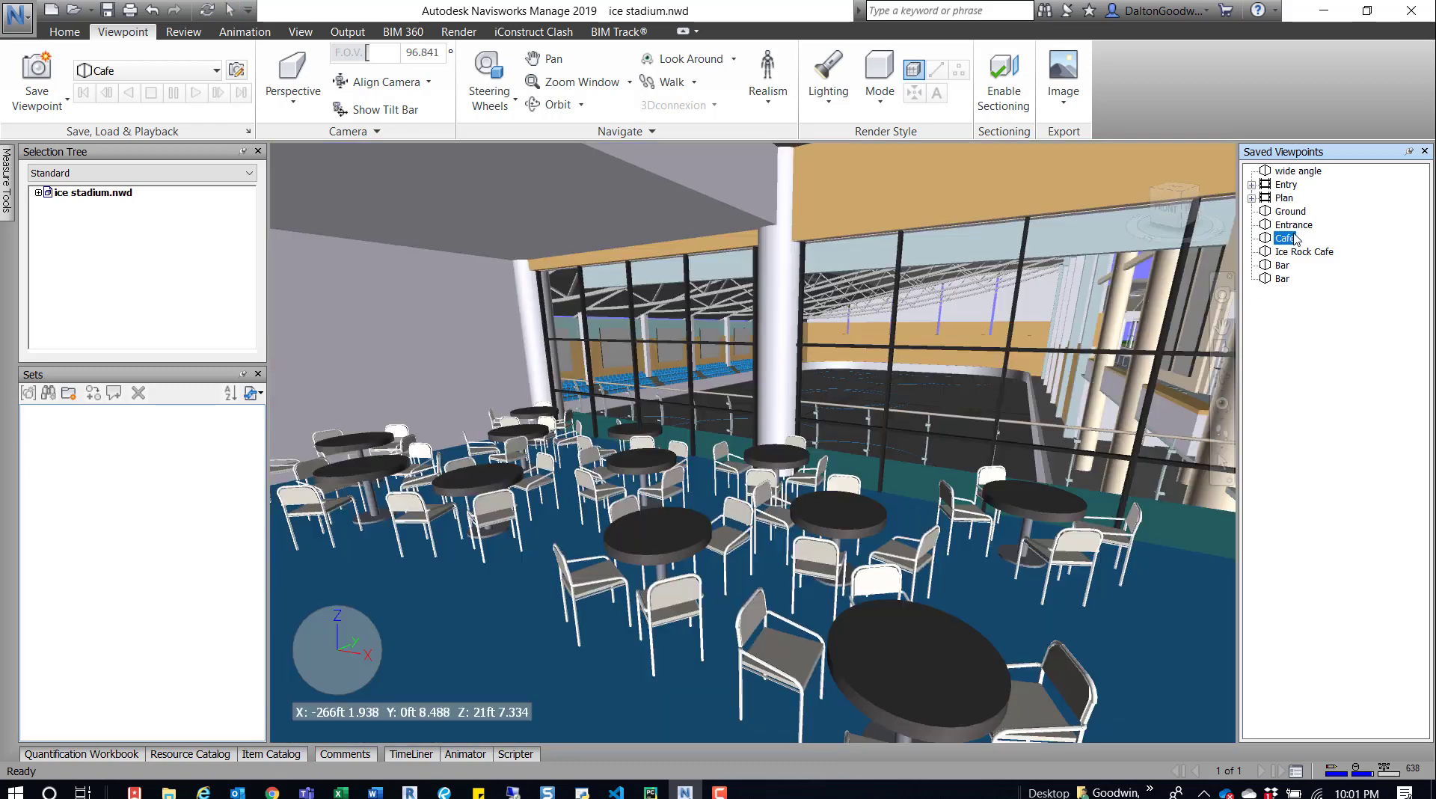
Rename the second Bar viewpoint, showing the stadium exterior, as Starting View and recall it after opening the remaining Bar viewpoint
left_click(1283, 265)
left_click(1283, 278)
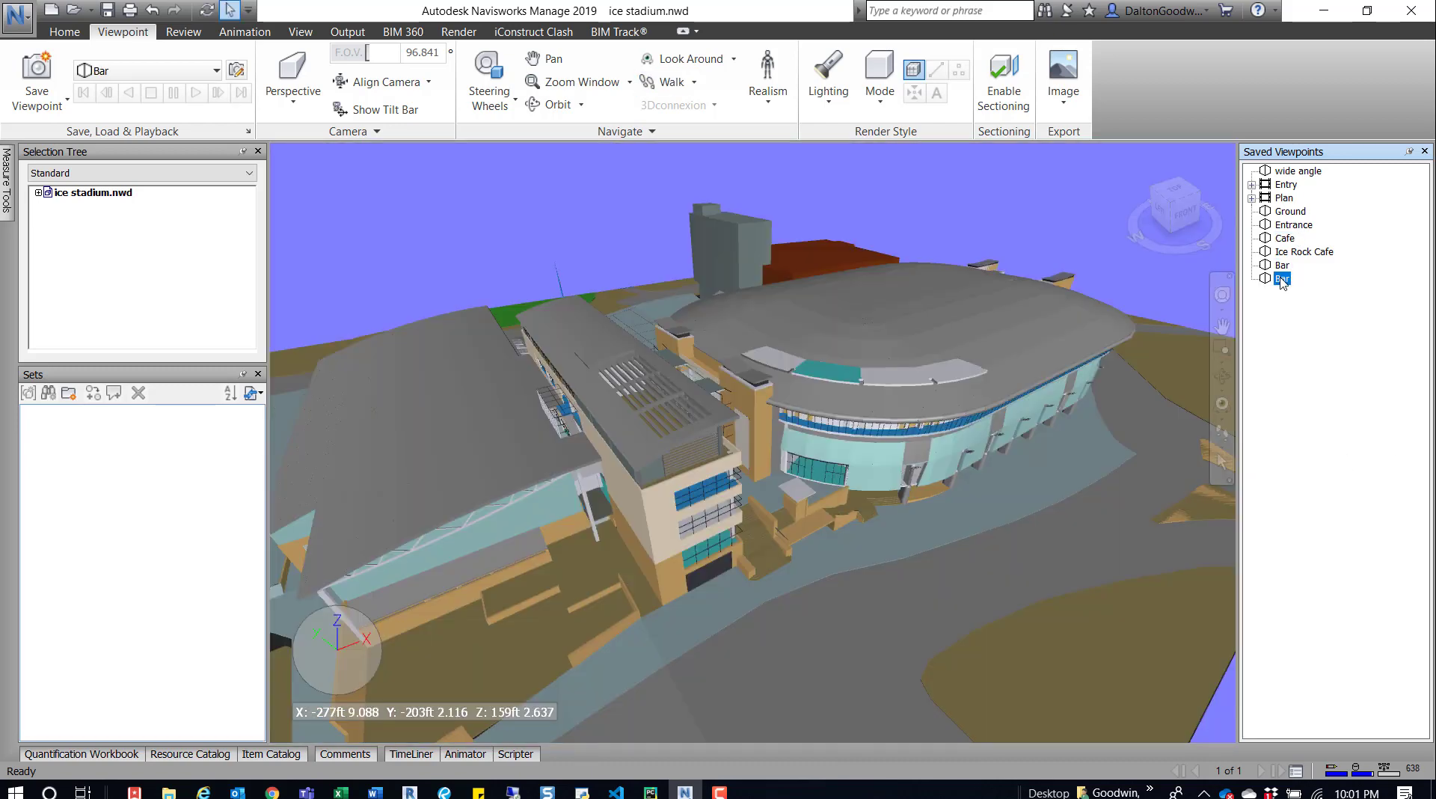
left_click(1281, 279)
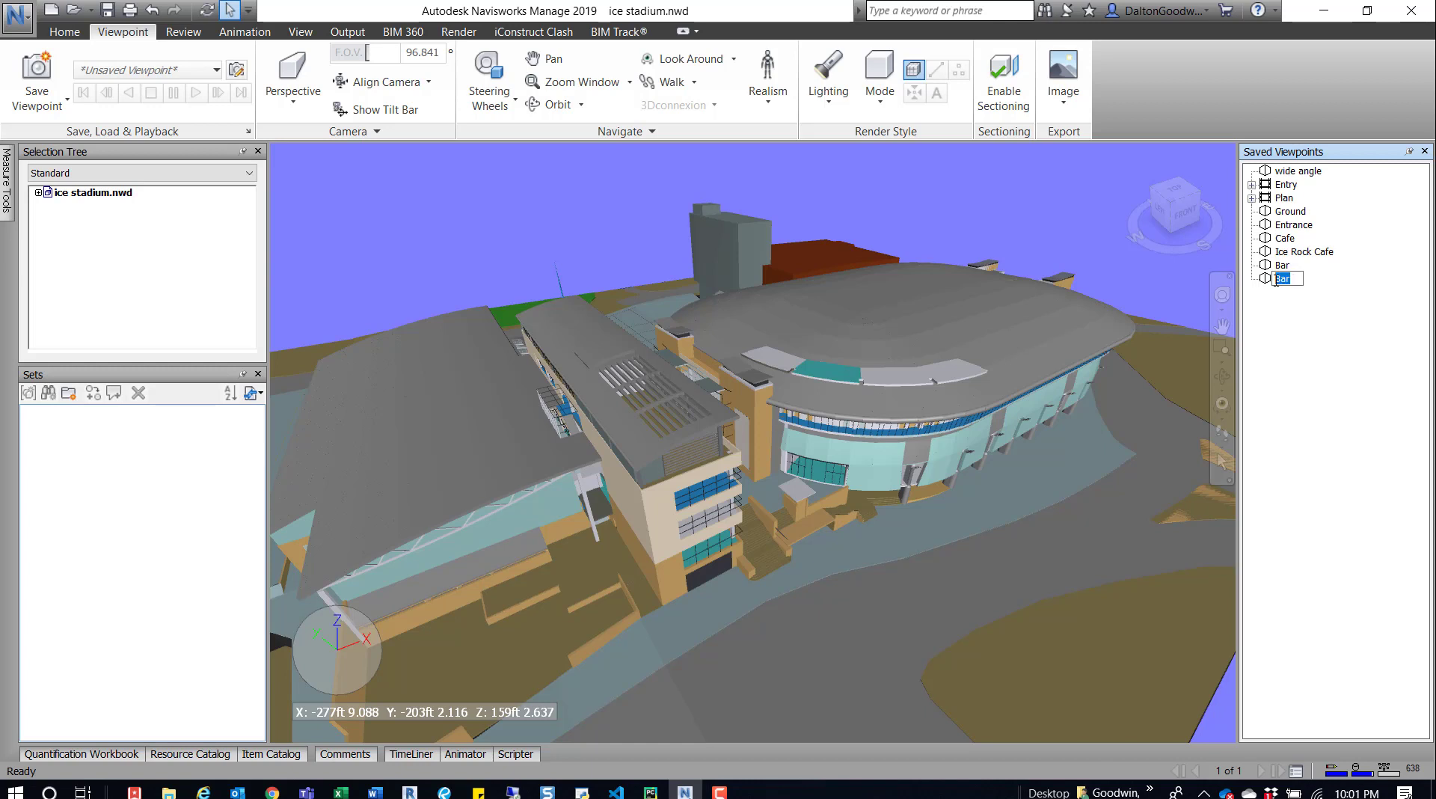
type("Starting View")
left_click(1279, 267)
left_click(1278, 279)
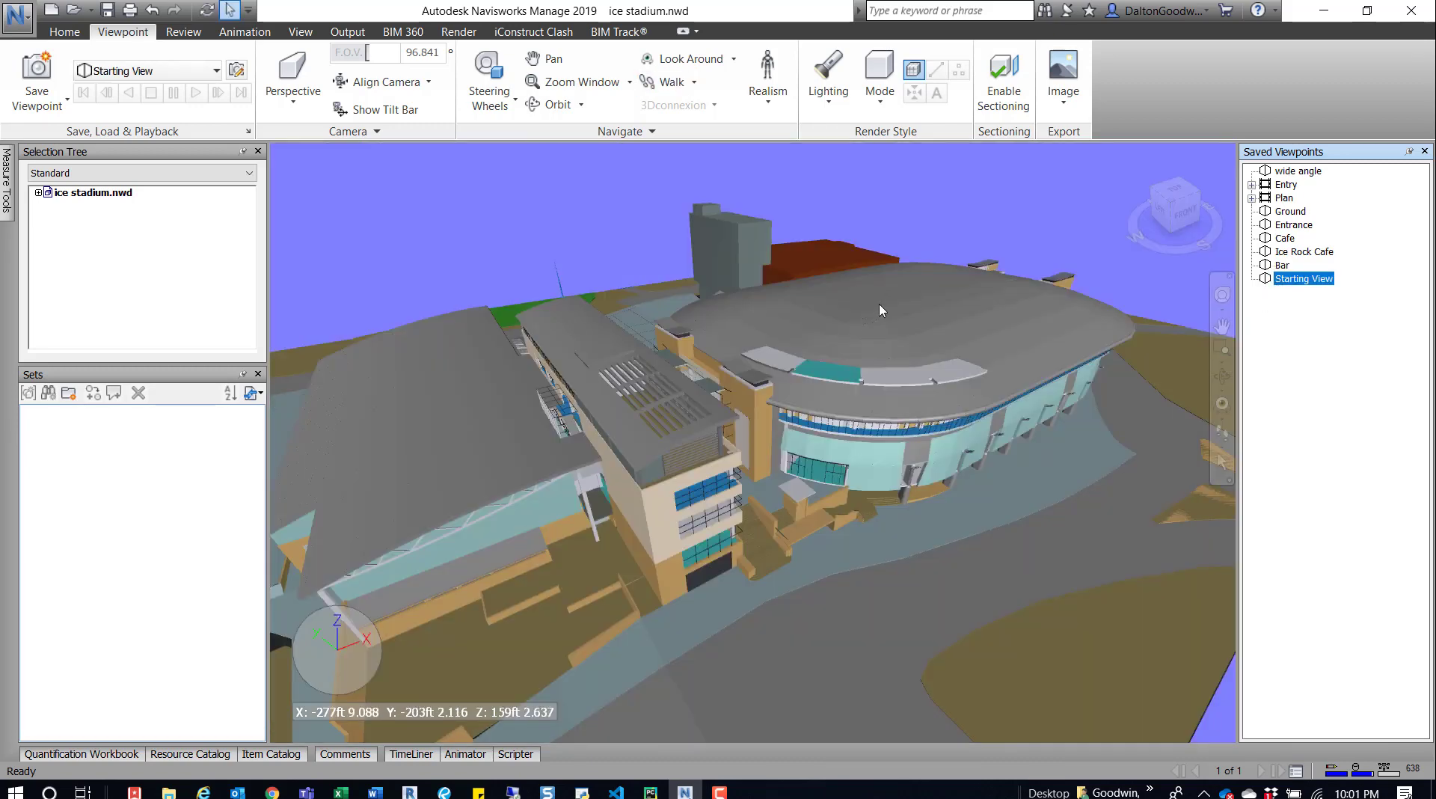
Walk from the exterior over the roof into the arena seating, and return to the saved Starting View
left_click(1221, 434)
mouse_move(868, 628)
left_mouse_down()
mouse_move(955, 213)
mouse_move(867, 628)
left_mouse_up()
middle_click_drag(867, 627, 865, 644)
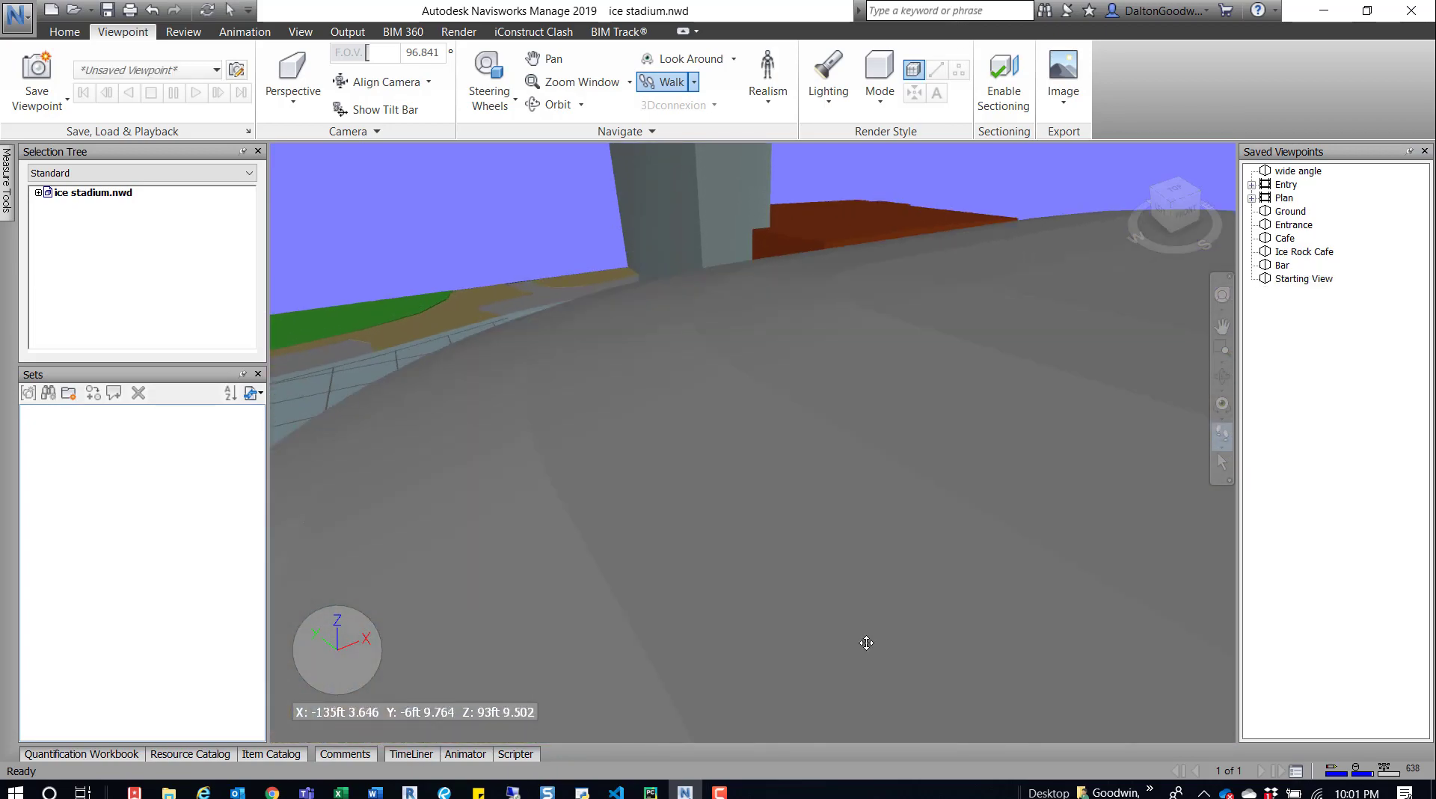
middle_click_drag(779, 485, 779, 568)
left_click_drag(778, 568, 788, 317)
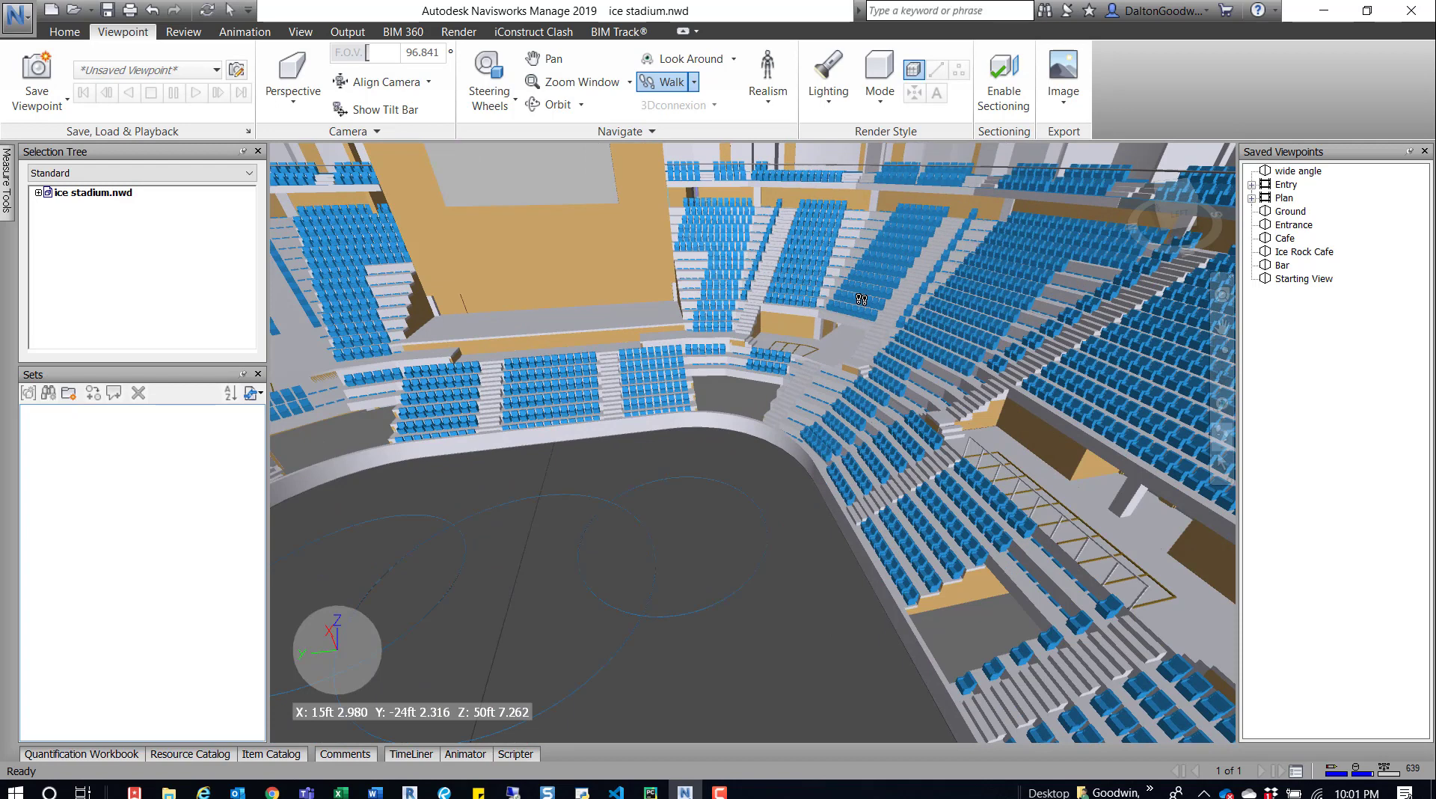
left_click(1308, 279)
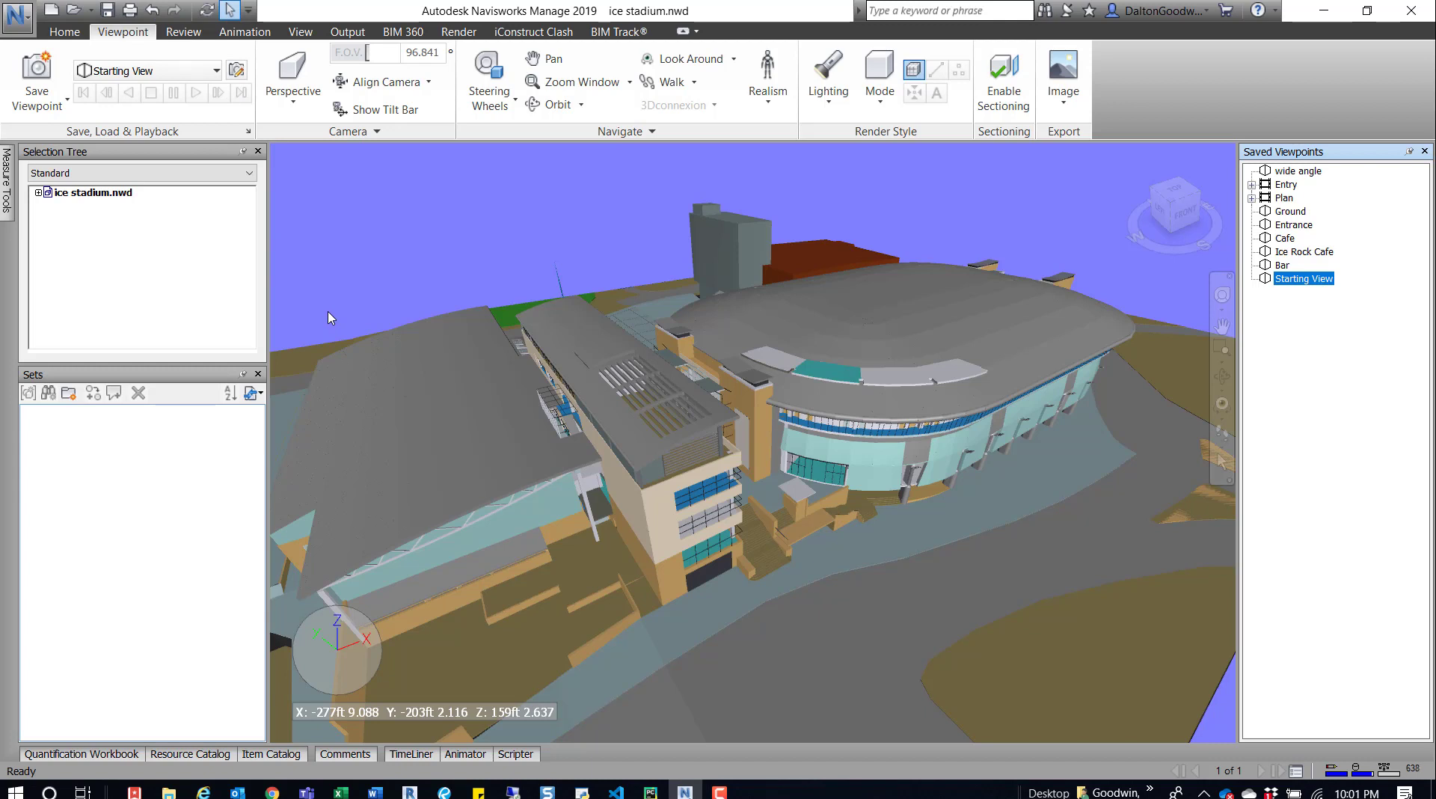
Expand the saved Plan animation and view its sectioned floor plan frames View17 and View18
left_click(1251, 198)
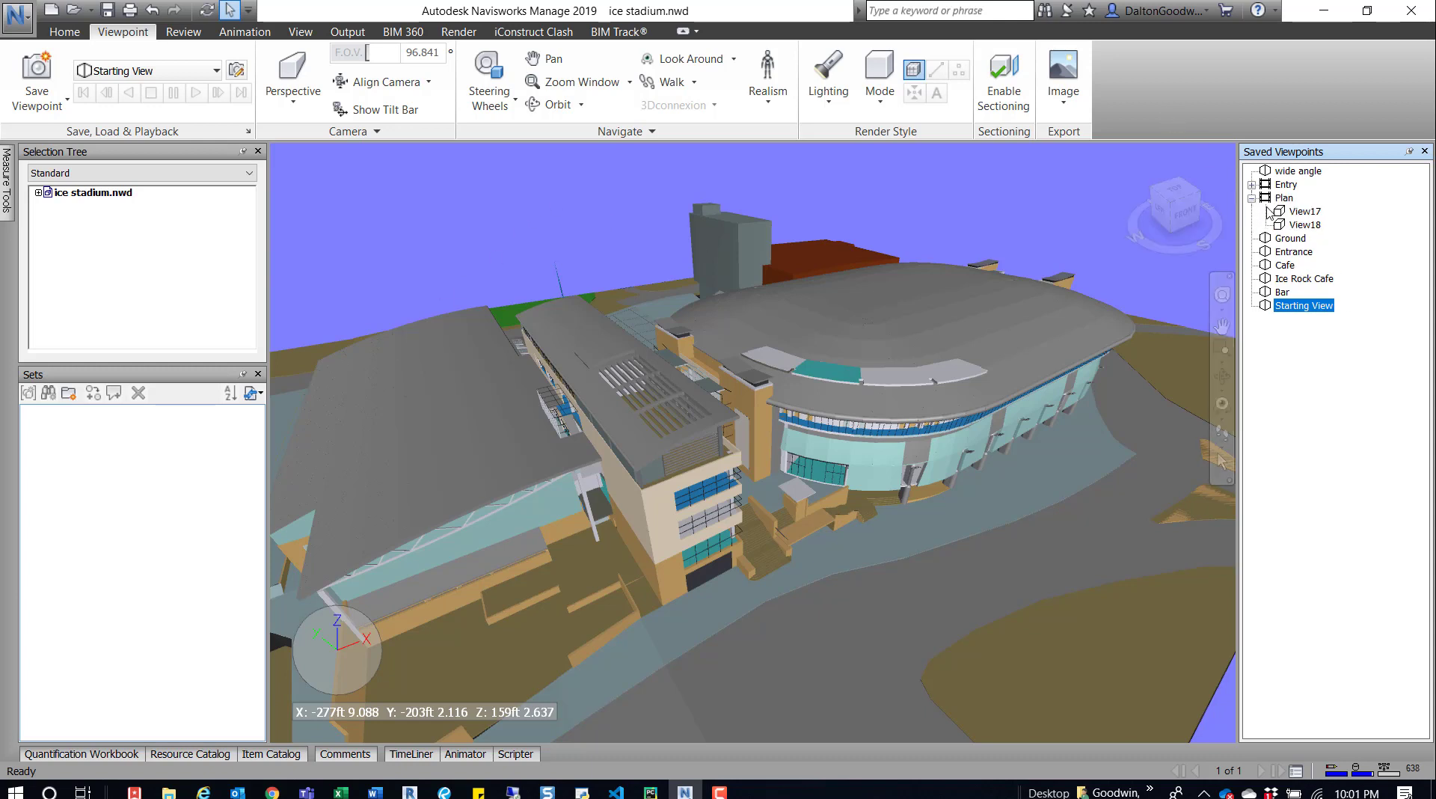
left_click(1304, 212)
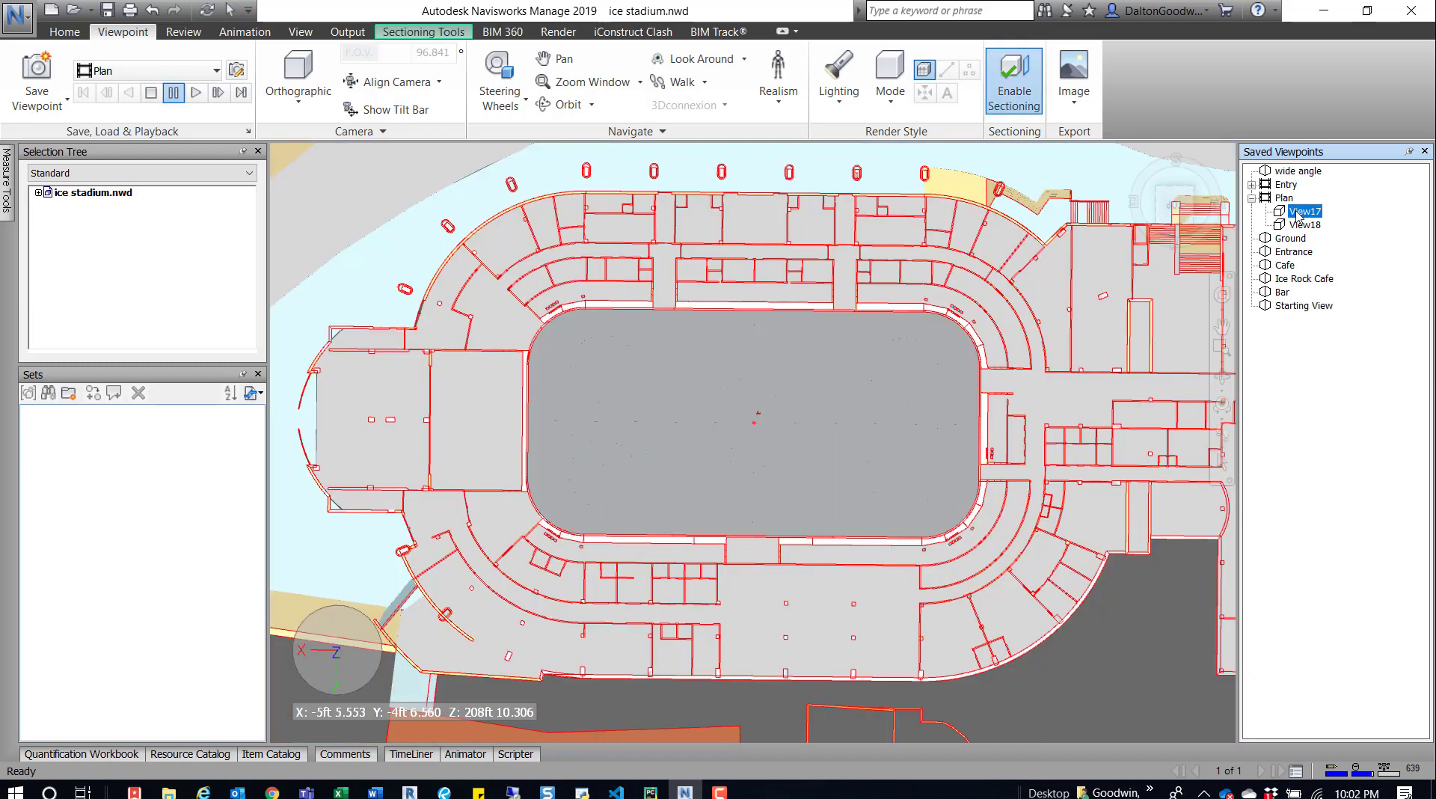
left_click(1305, 225)
left_click(1305, 211)
Step through the Entry animation's saved frames up to View8, collapse the animation, and recall Starting View
left_click(1252, 184)
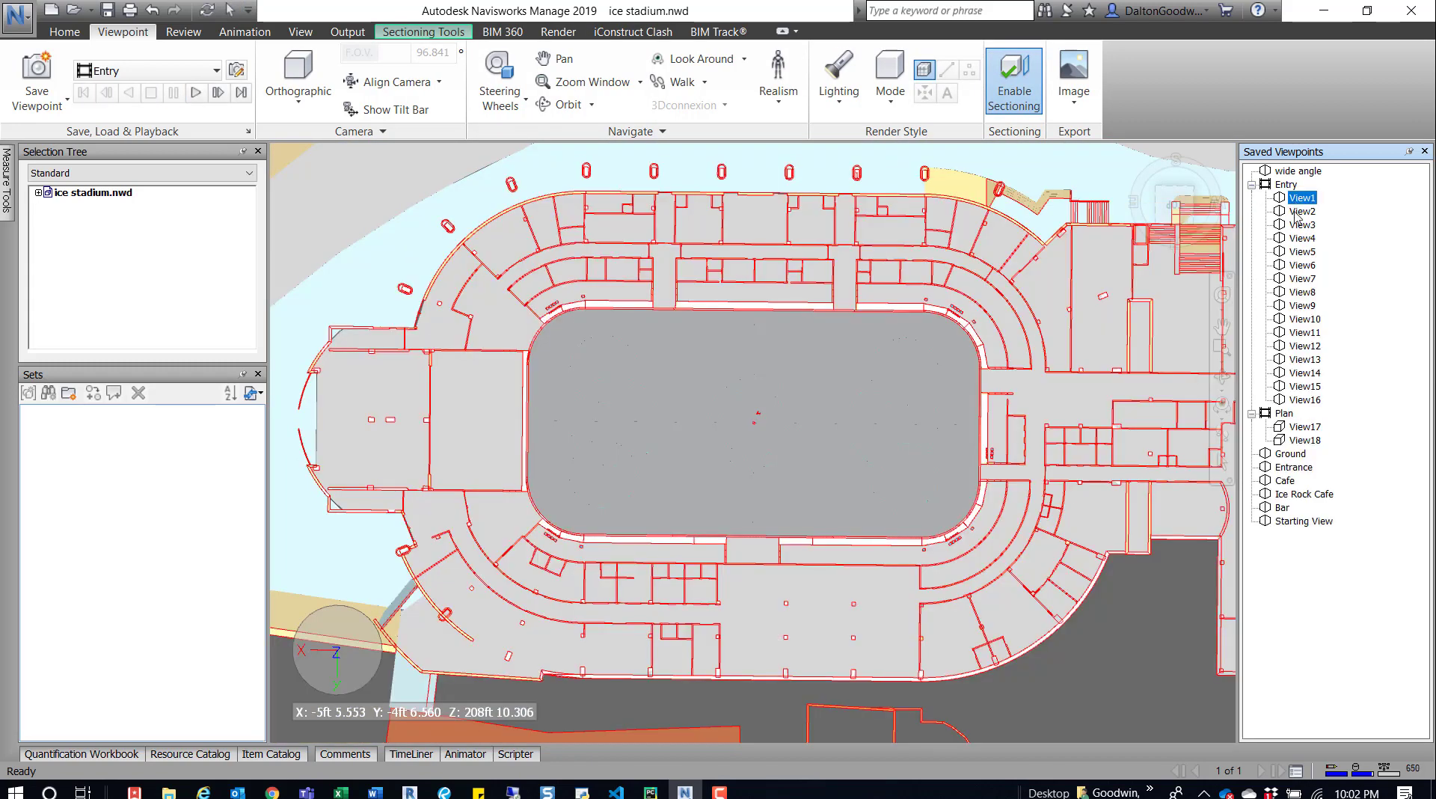
left_click(1302, 212)
left_click(1302, 225)
left_click(1302, 238)
left_click(1302, 266)
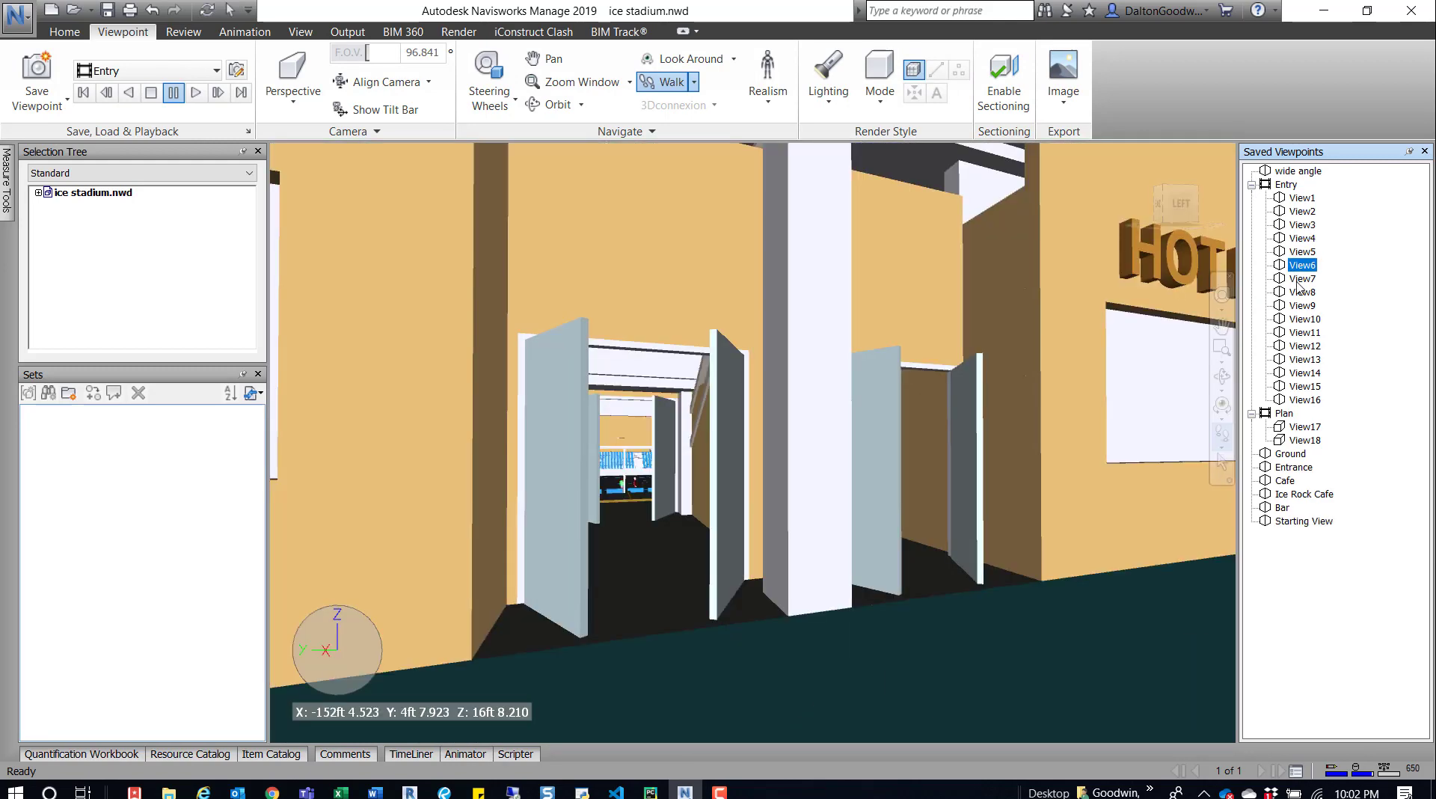
left_click(1301, 292)
left_click(1252, 185)
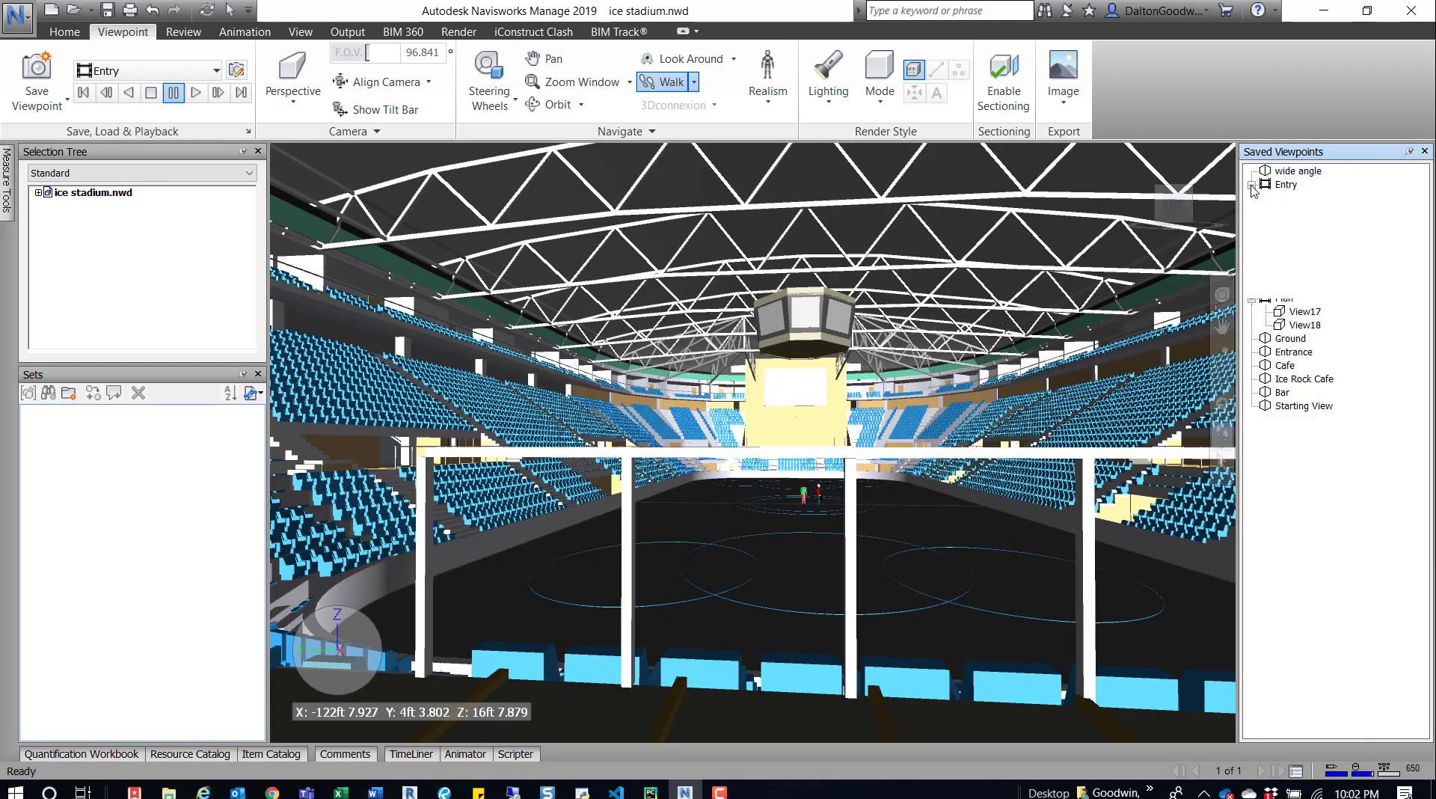
left_click(1295, 320)
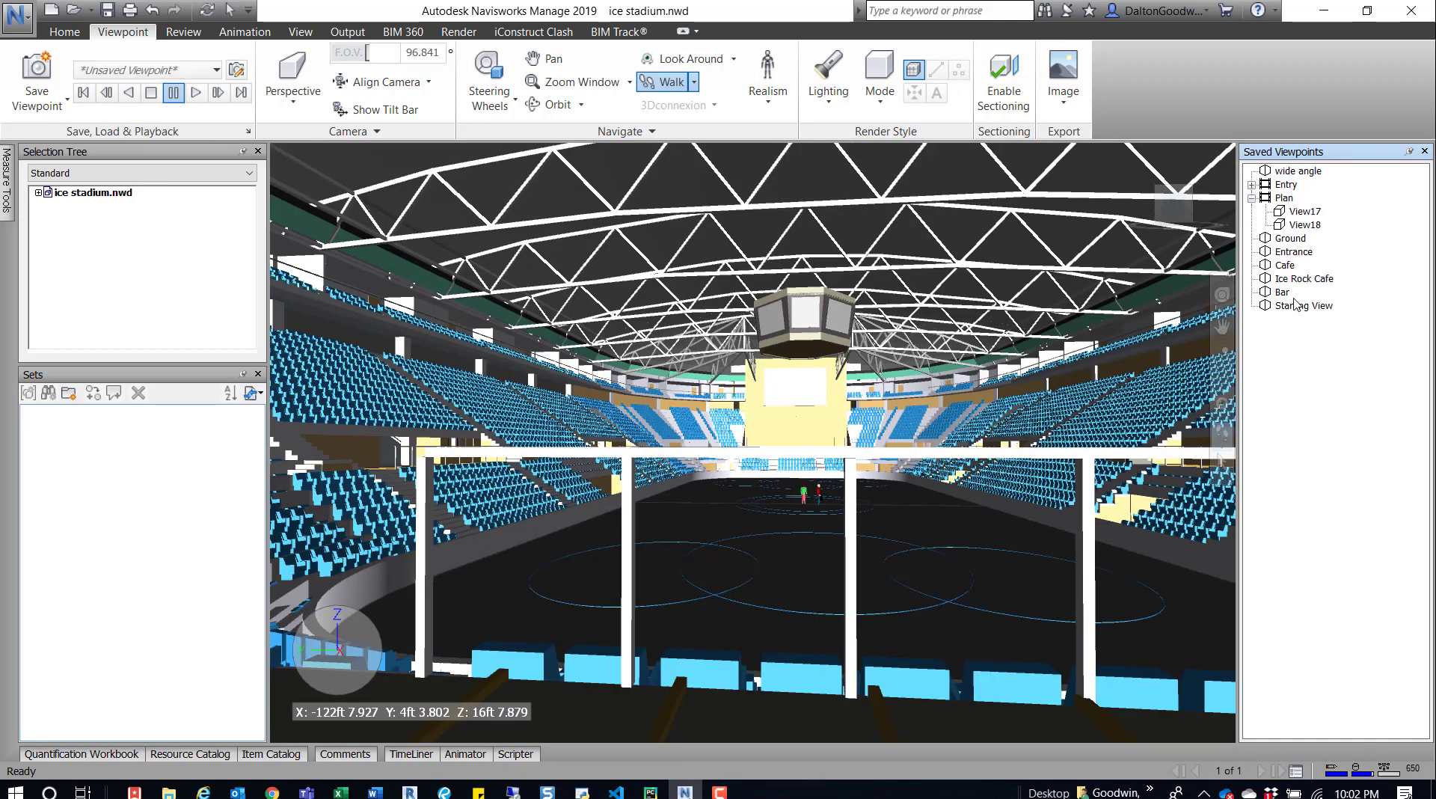
left_click(1292, 306)
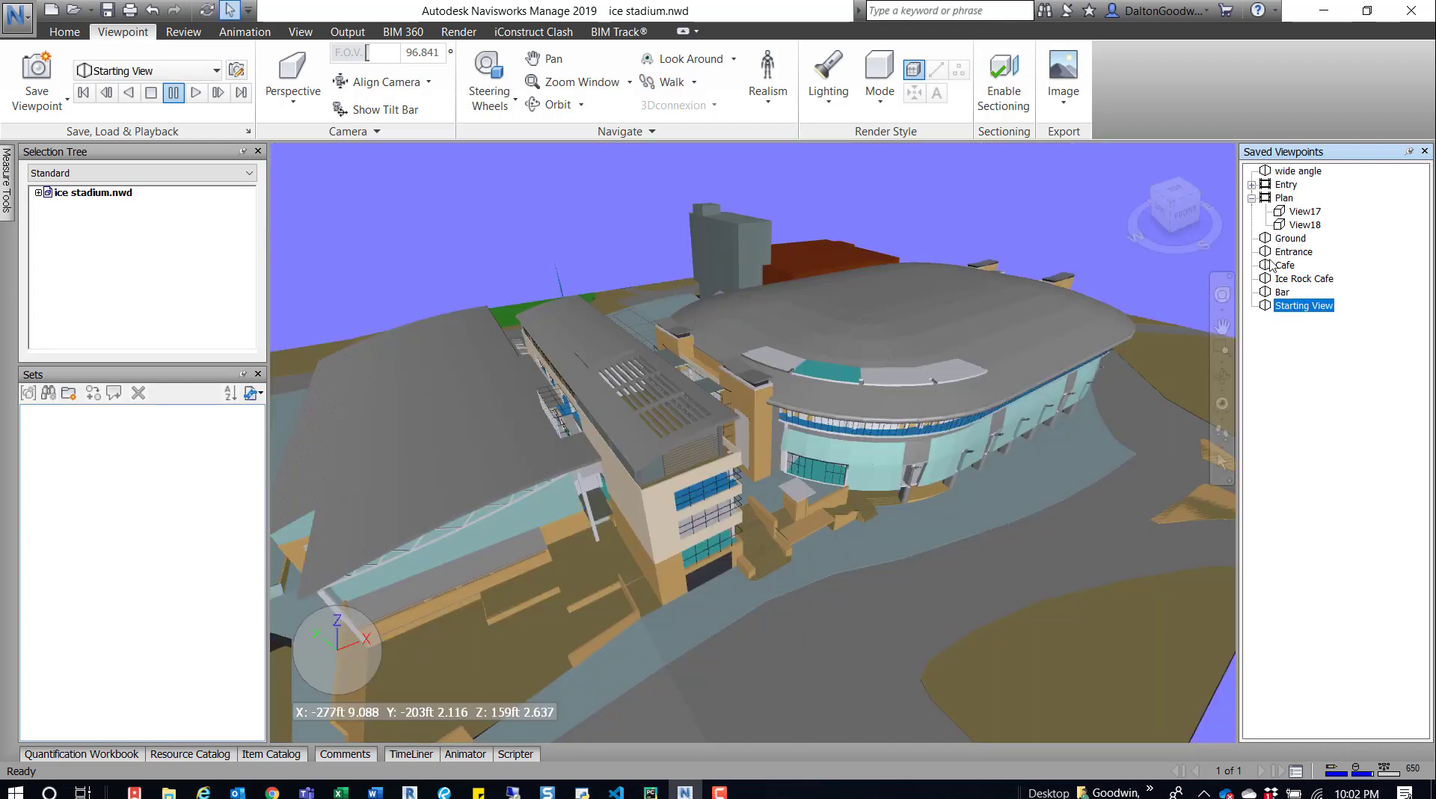
Walk around the outside of the stadium to examine its front facade, roof and entrance tower
left_click(1222, 432)
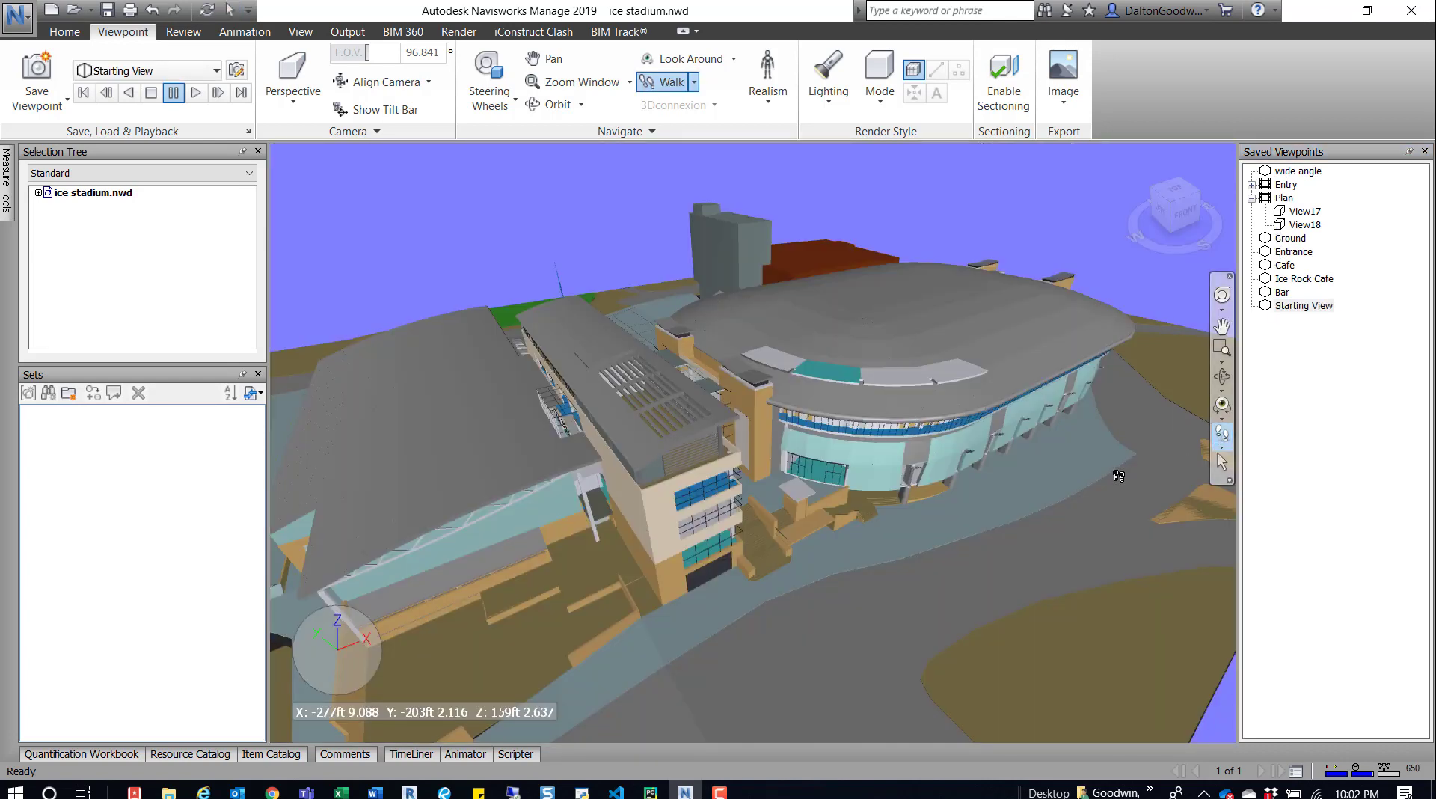
left_click_drag(848, 469, 577, 426)
middle_click_drag(1043, 446, 1293, 451)
left_click_drag(773, 449, 923, 593)
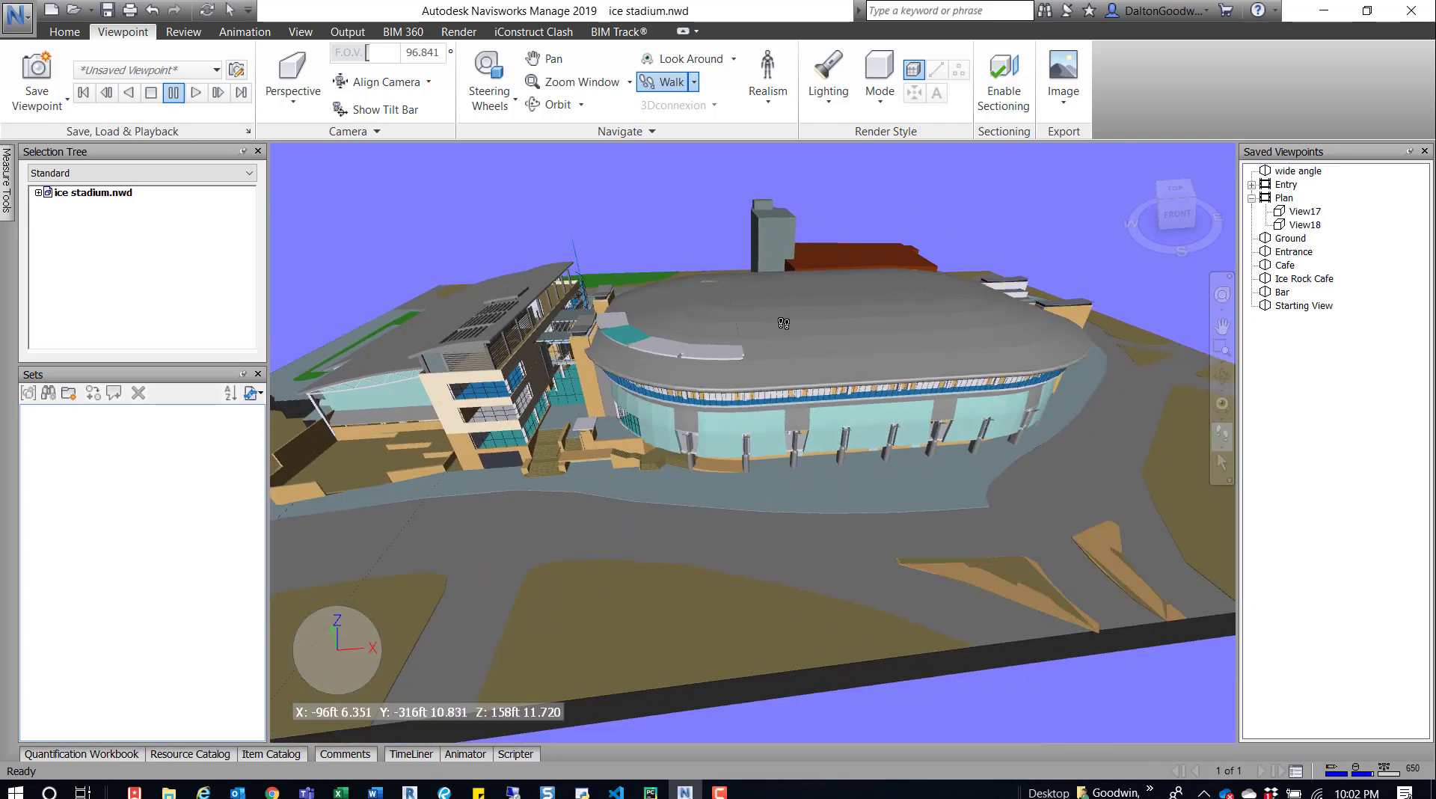
left_click_drag(872, 287, 776, 344)
left_click_drag(640, 382, 857, 287)
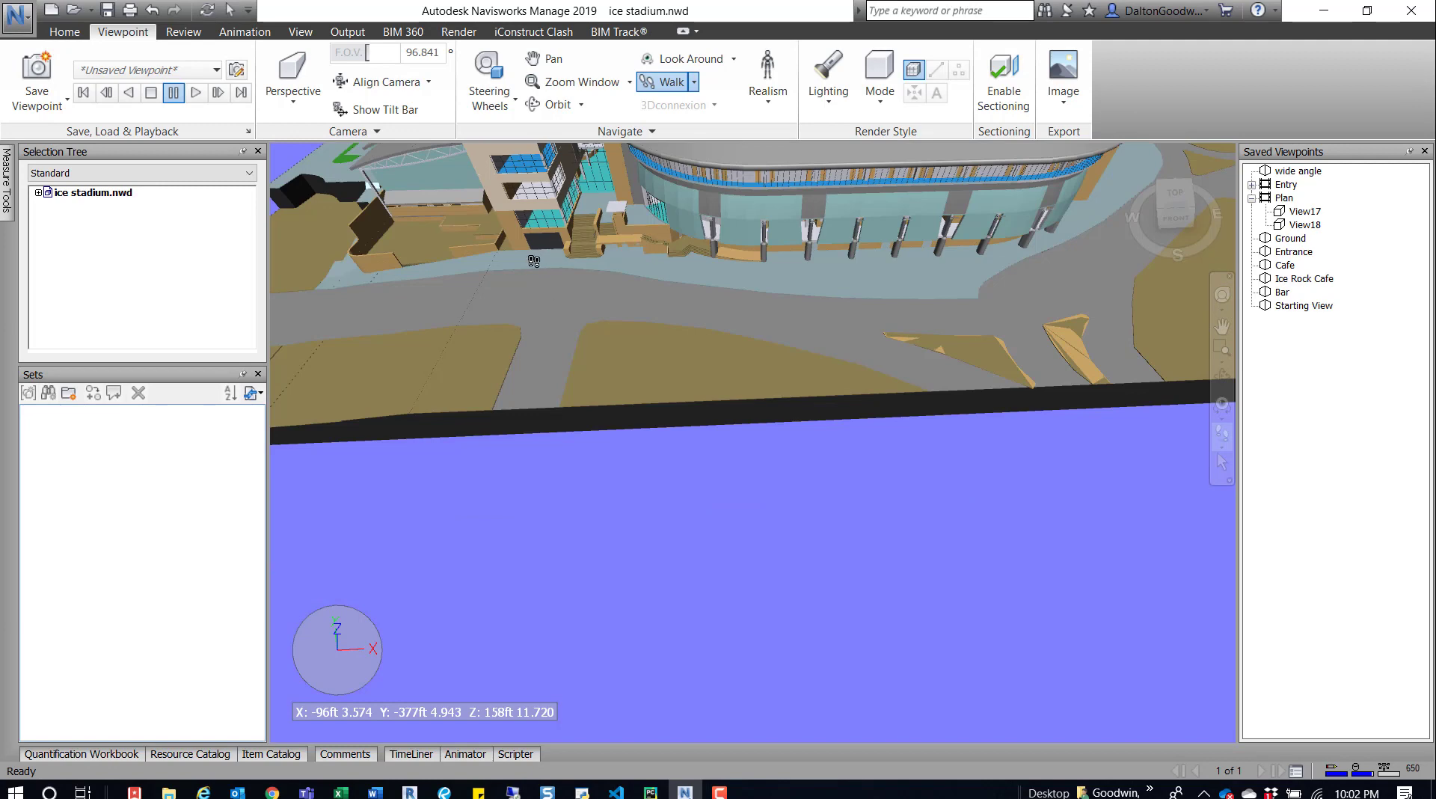
left_click_drag(534, 261, 673, 281)
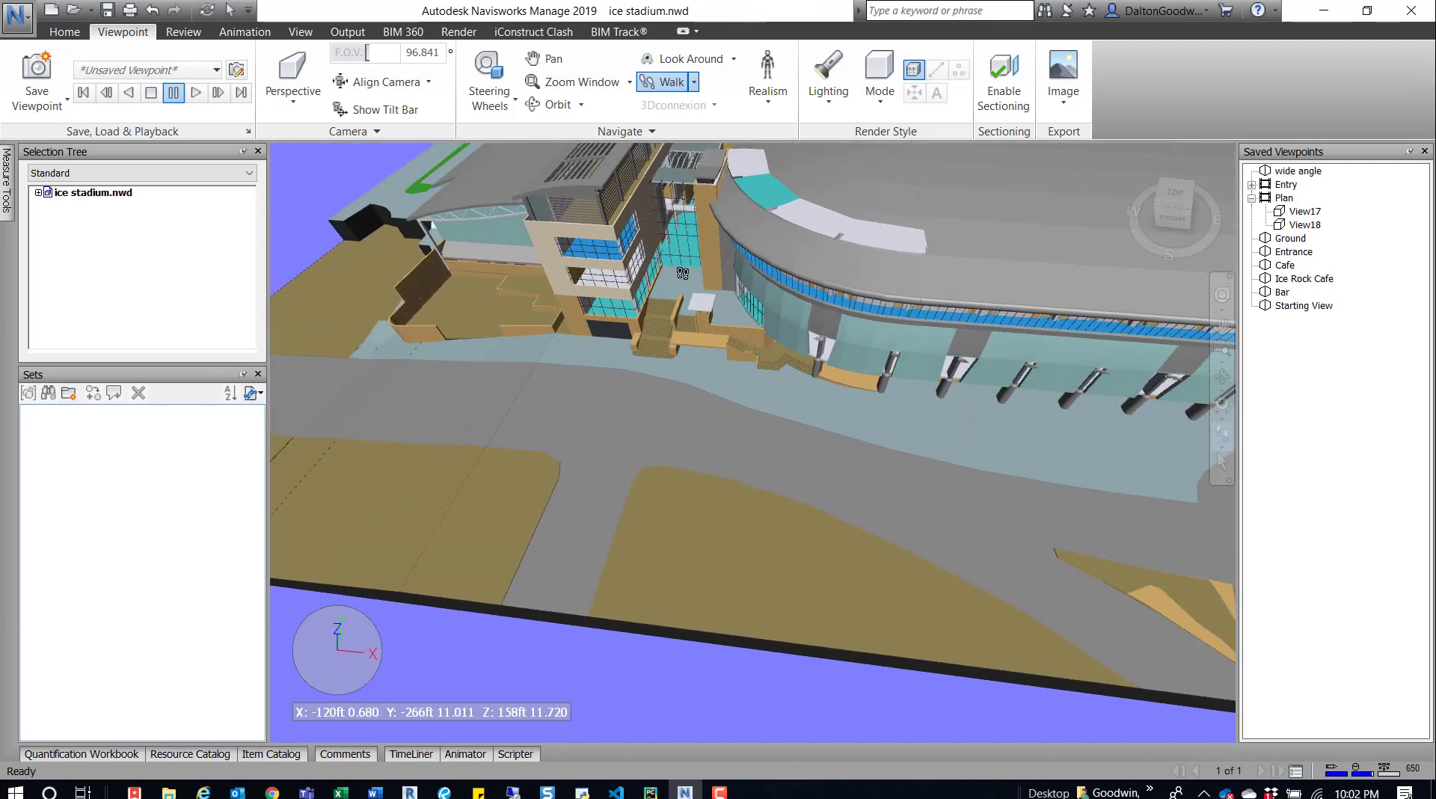
scroll(721, 331, "up", 3)
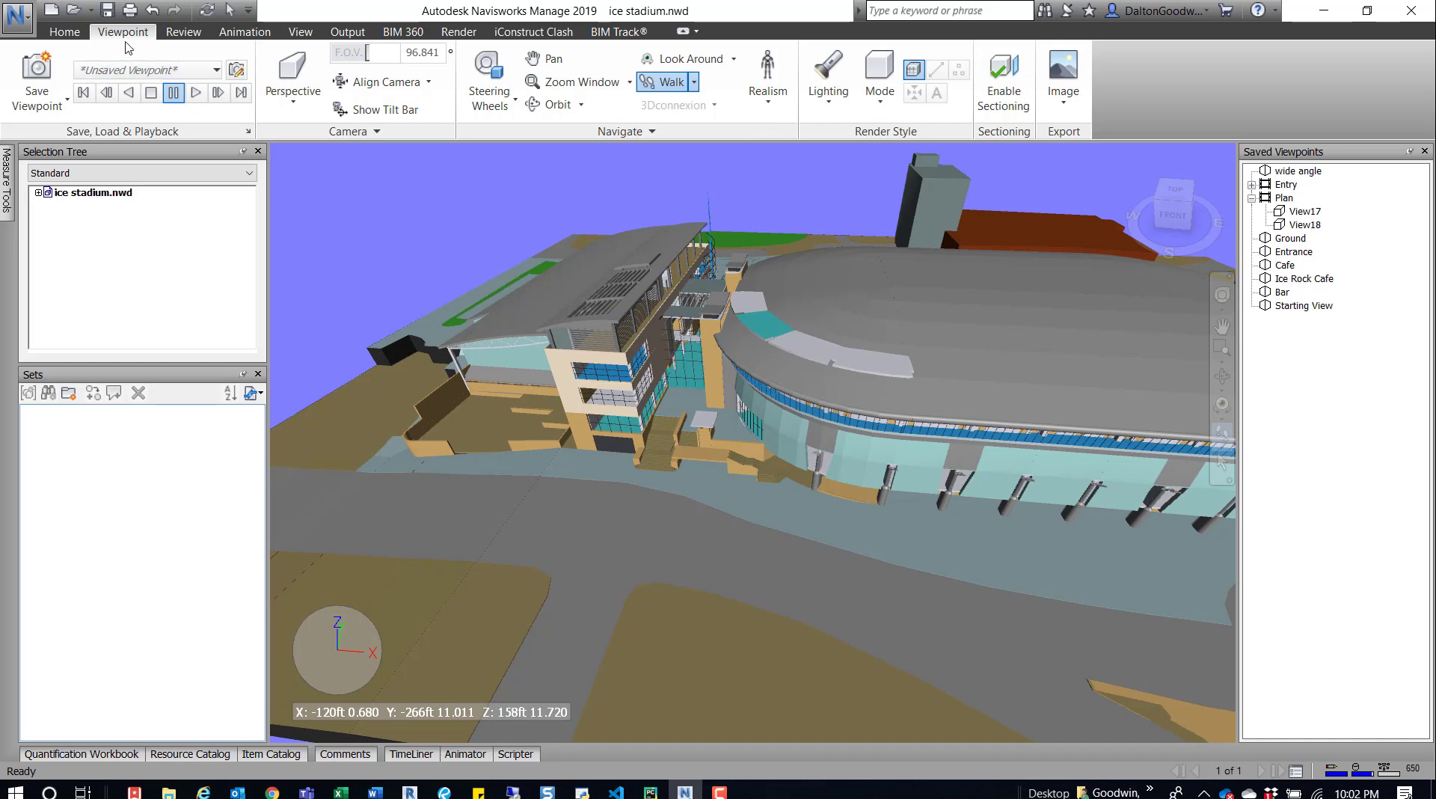
Enable sectioning and align section Plane 1 to Top so it cuts the stadium horizontally
left_click(1010, 93)
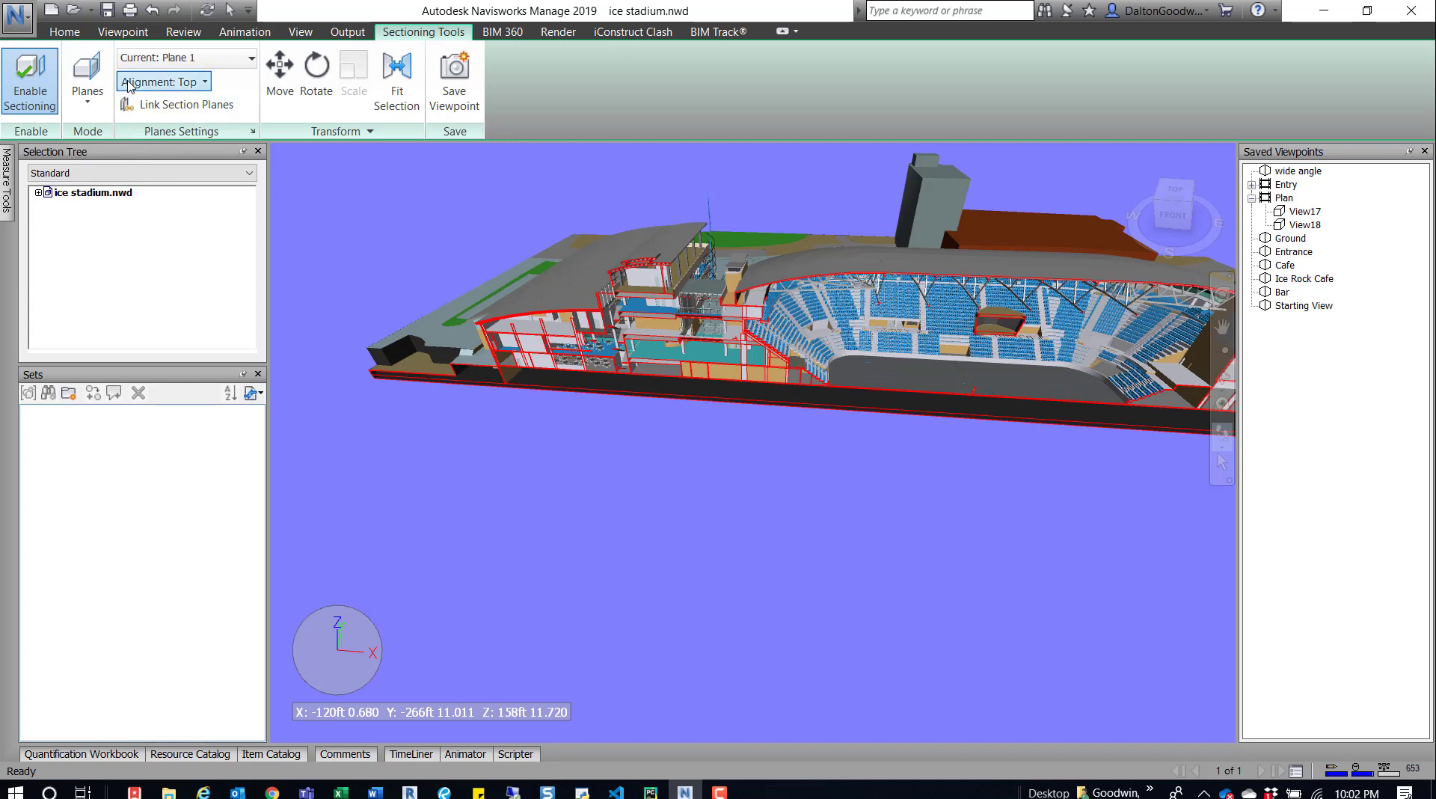
left_click(210, 58)
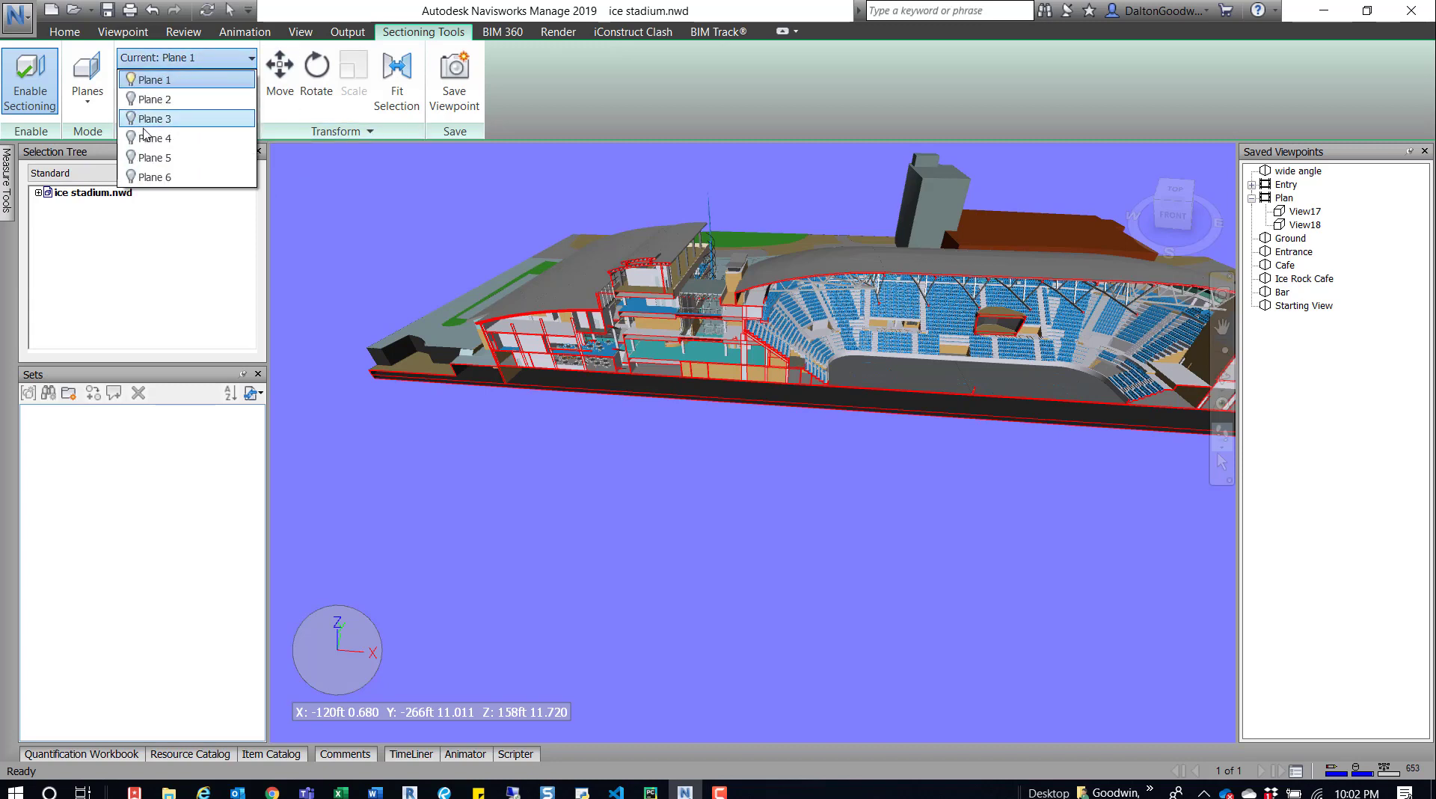
left_click(180, 60)
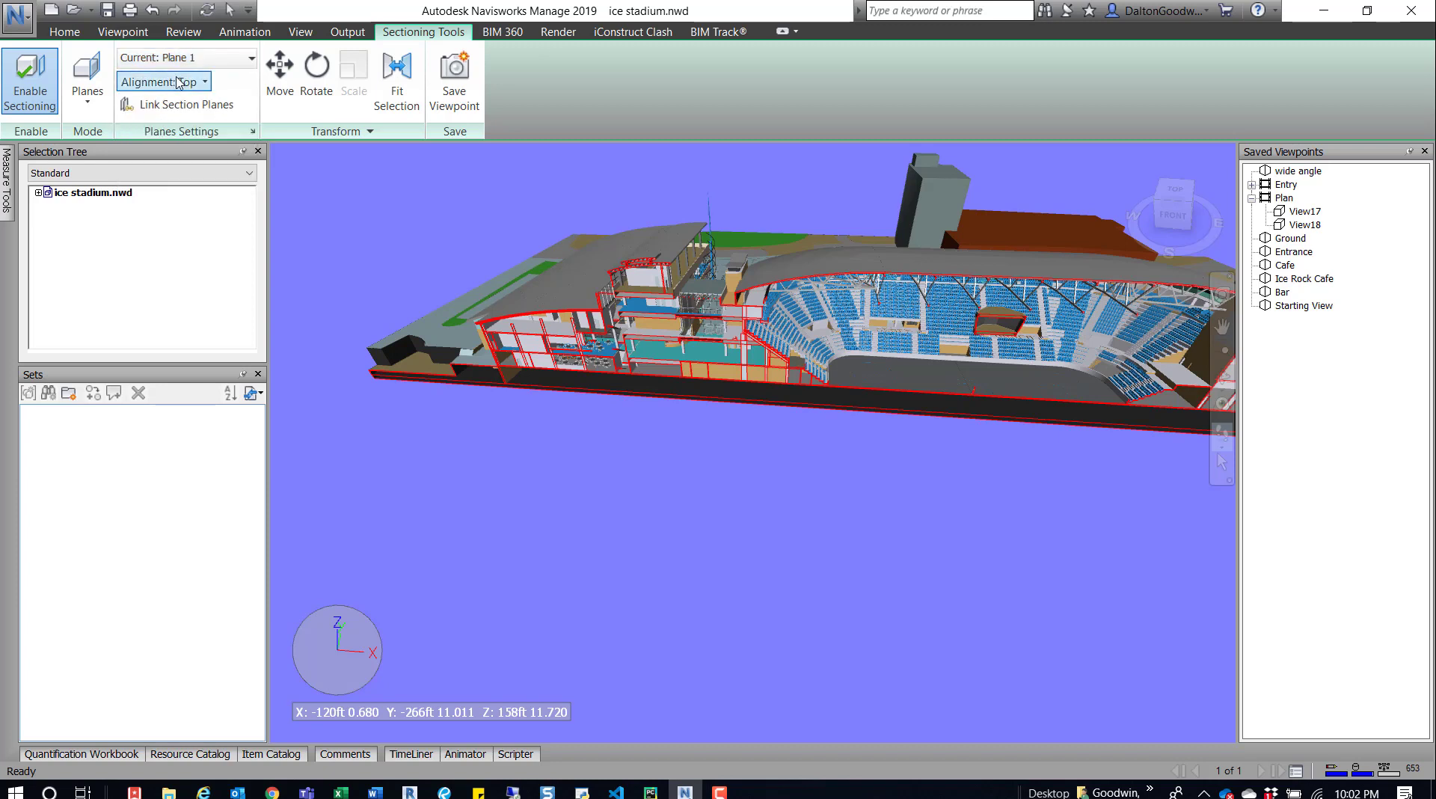
left_click(178, 82)
left_click(207, 87)
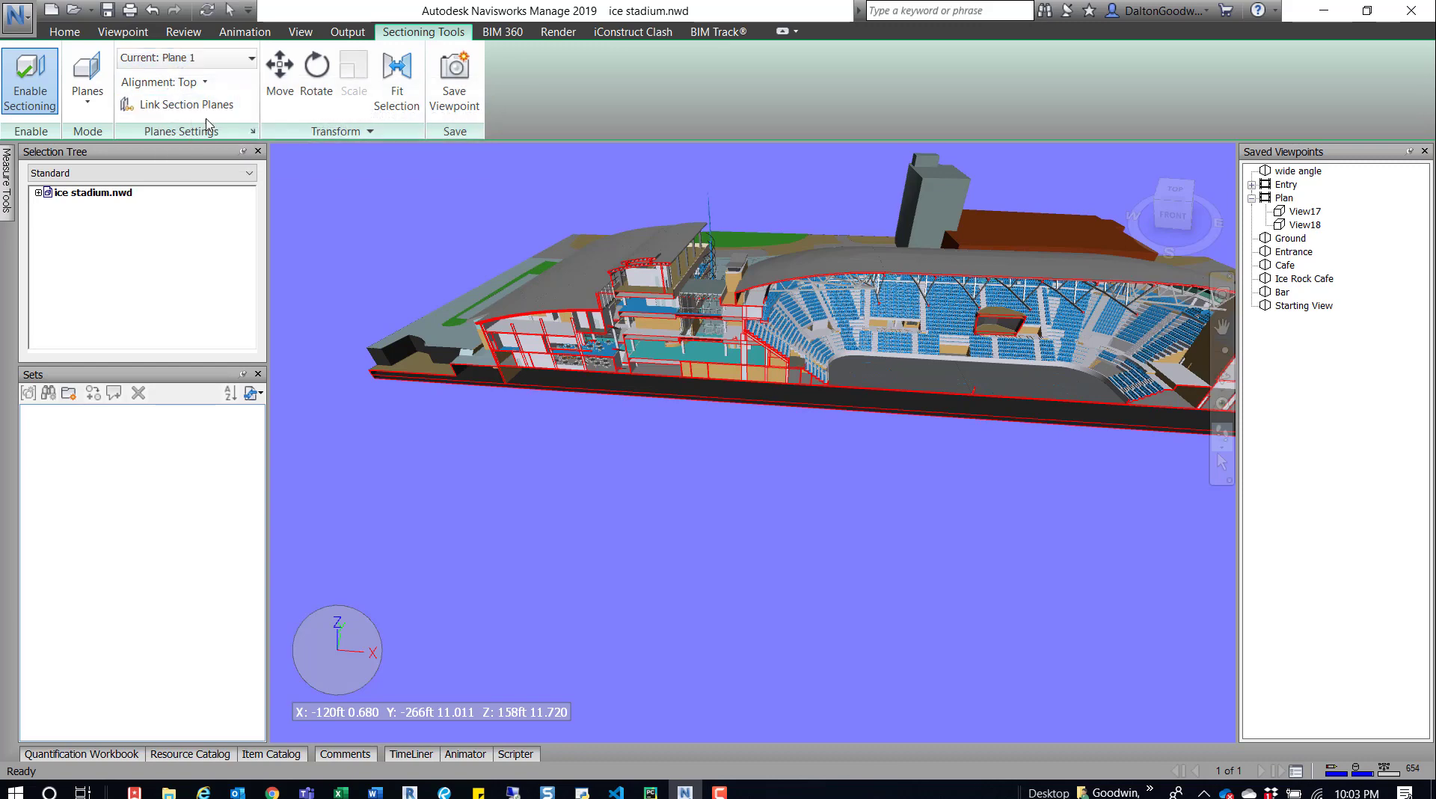
left_click(180, 83)
left_click(168, 108)
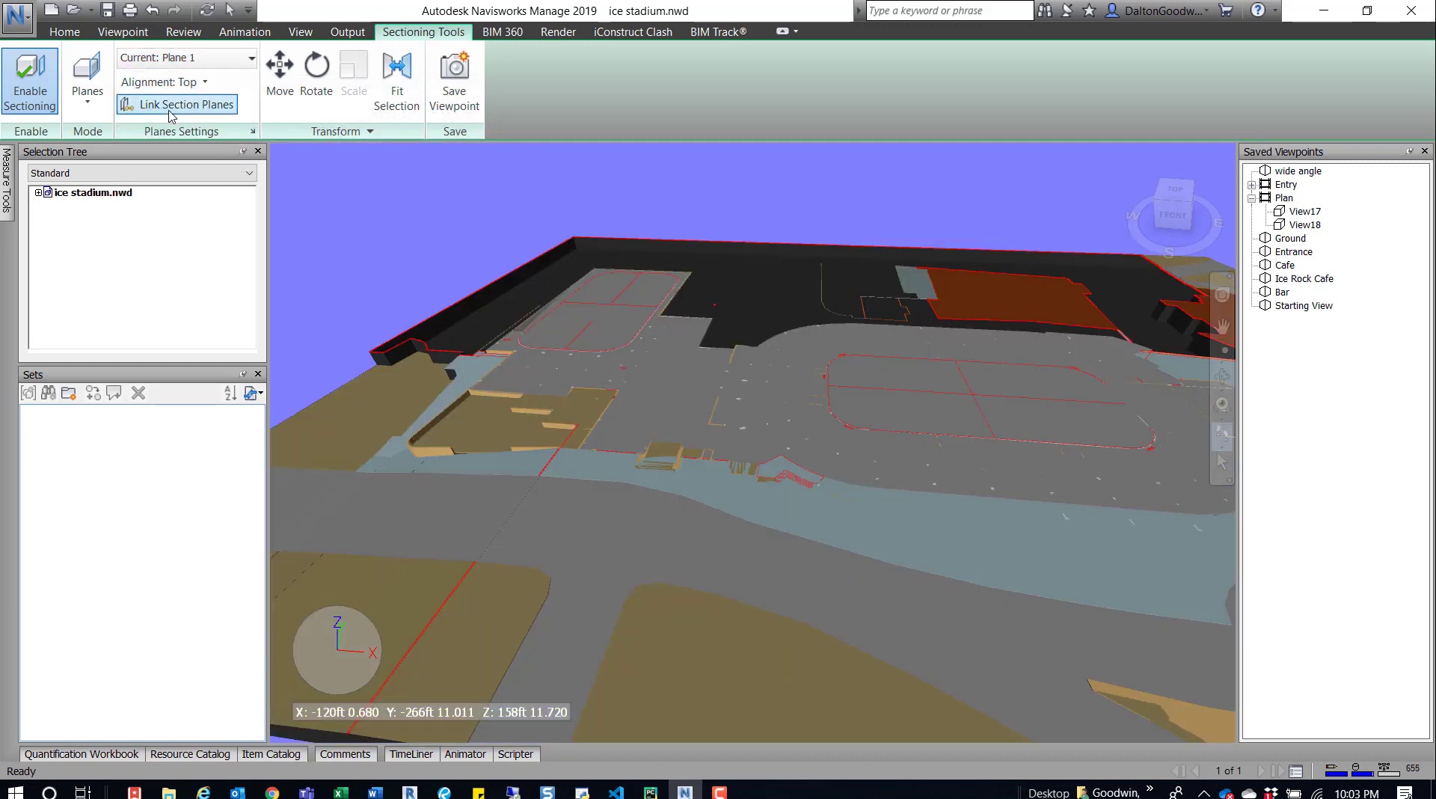
Raise section Plane 1 with the move gizmo until it cuts through the stadium's rooms and walls around the rinks
left_click_drag(392, 229, 196, 464)
left_click(279, 71)
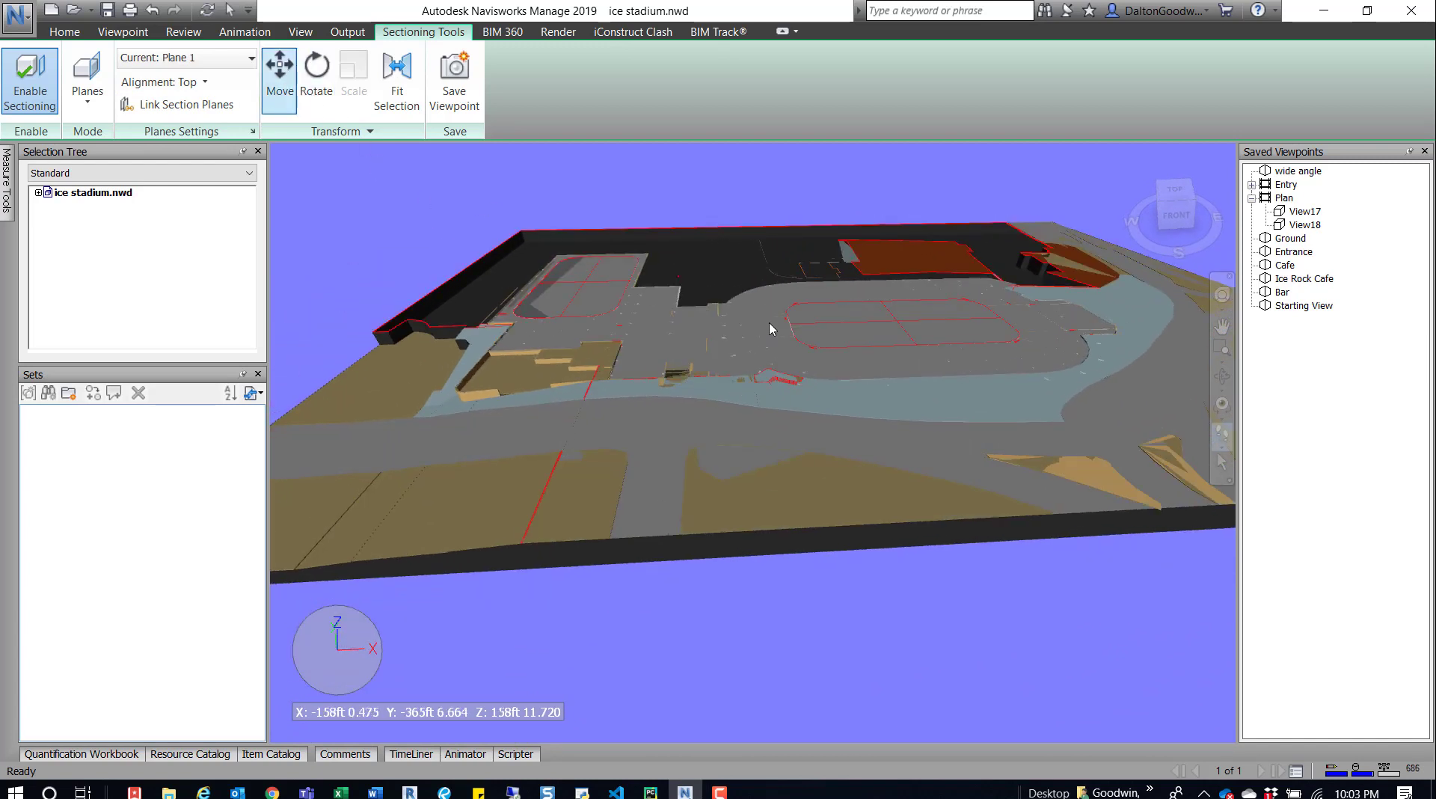
scroll(779, 247, "up", 3)
scroll(808, 286, "down", 3)
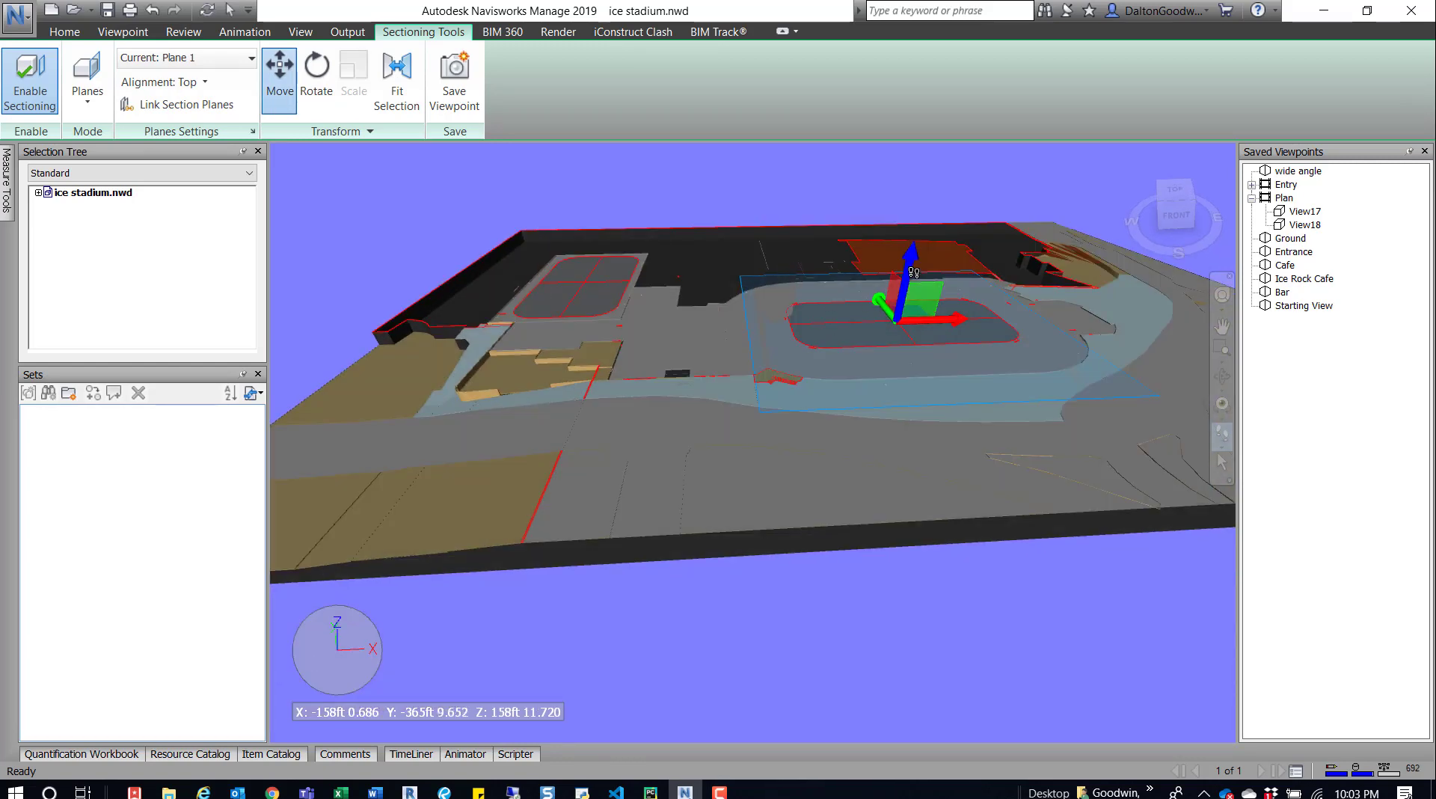
left_click_drag(913, 273, 896, 246)
scroll(625, 326, "down", 2)
scroll(663, 333, "up", 1)
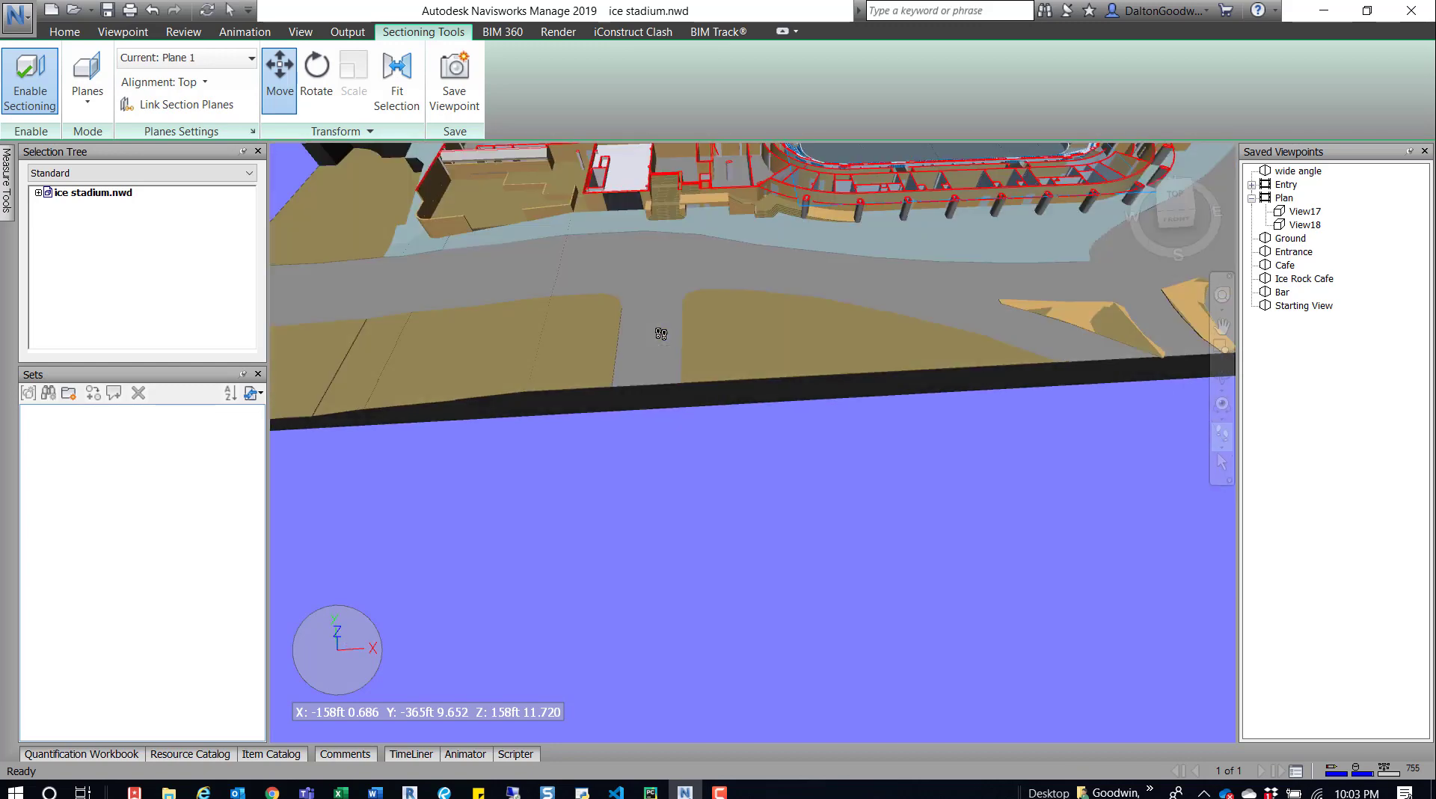
scroll(661, 334, "up", 3)
left_click_drag(661, 334, 763, 309)
mouse_move(1000, 404)
left_mouse_down()
mouse_move(1016, 367)
mouse_move(994, 397)
left_mouse_up()
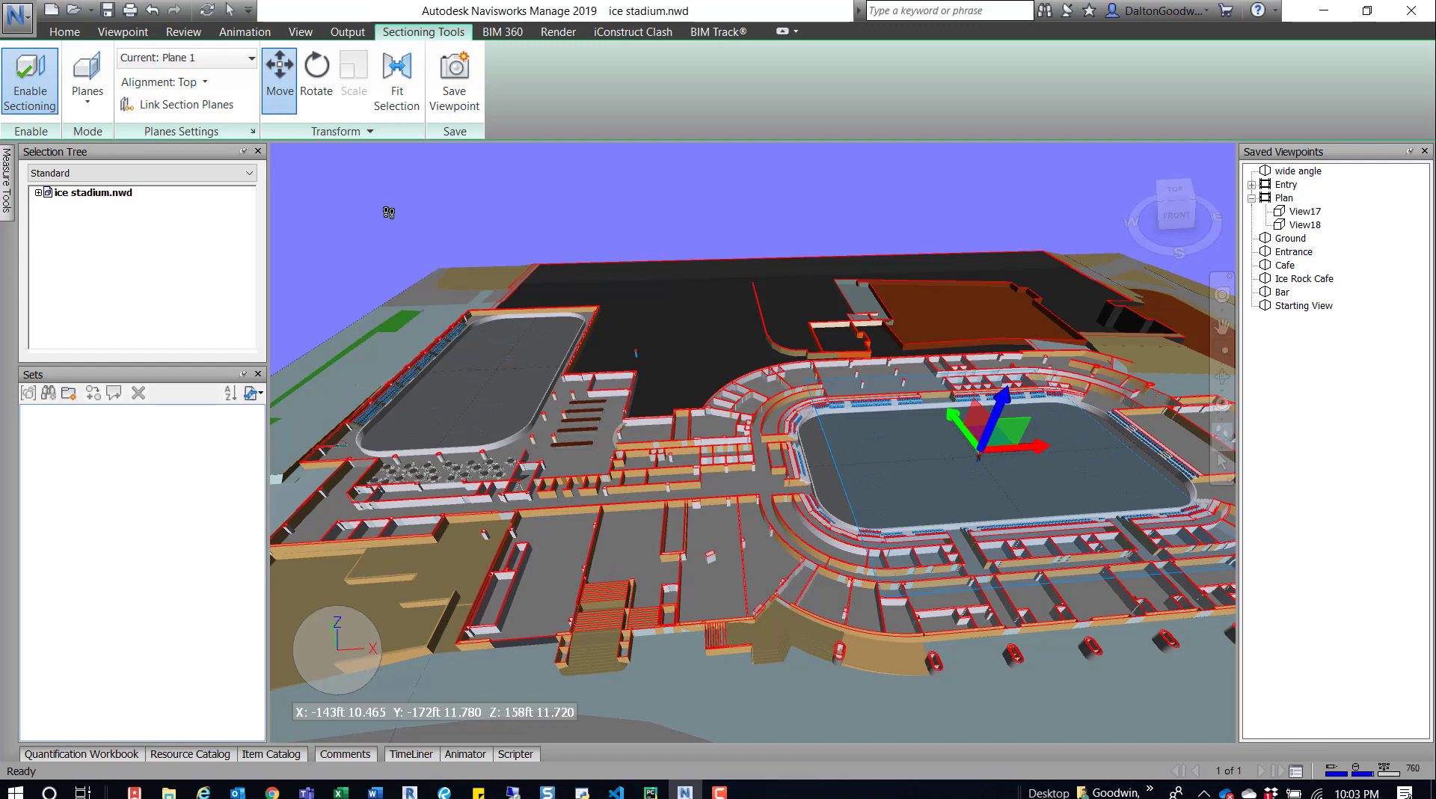
Turn on section Plane 2, make it the current plane, and set its alignment to Back
left_click(193, 59)
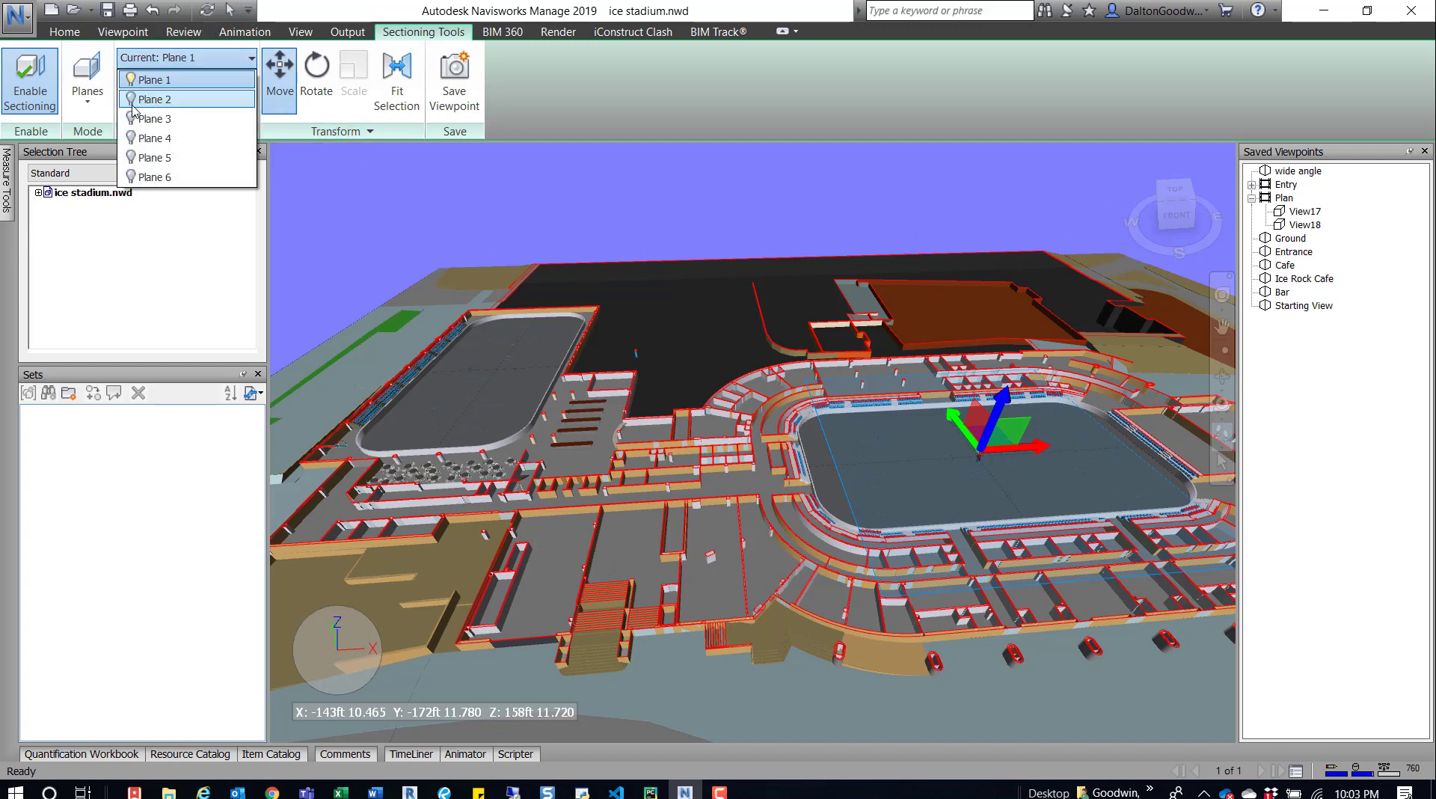
left_click(132, 103)
left_click(172, 78)
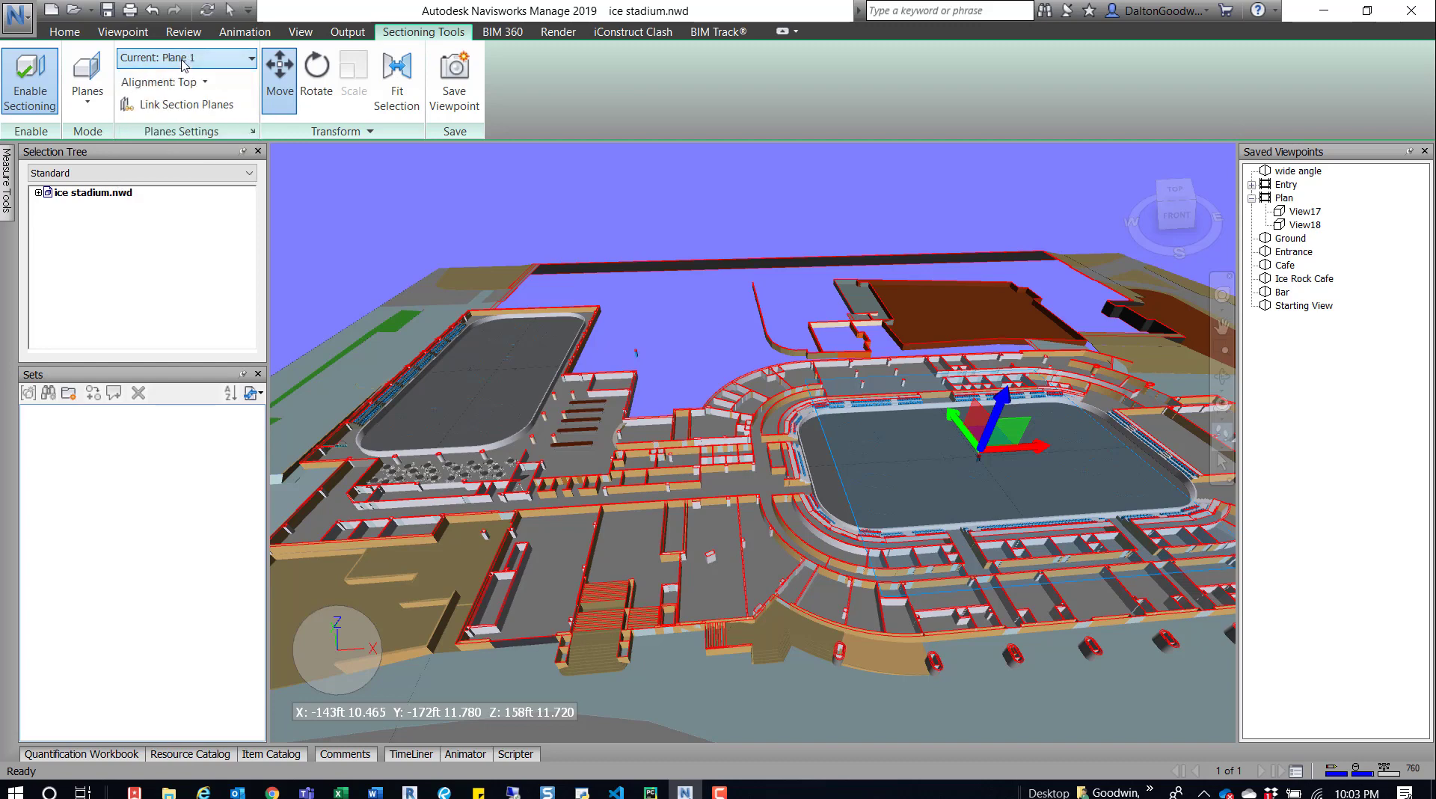
left_click(184, 59)
left_click(165, 100)
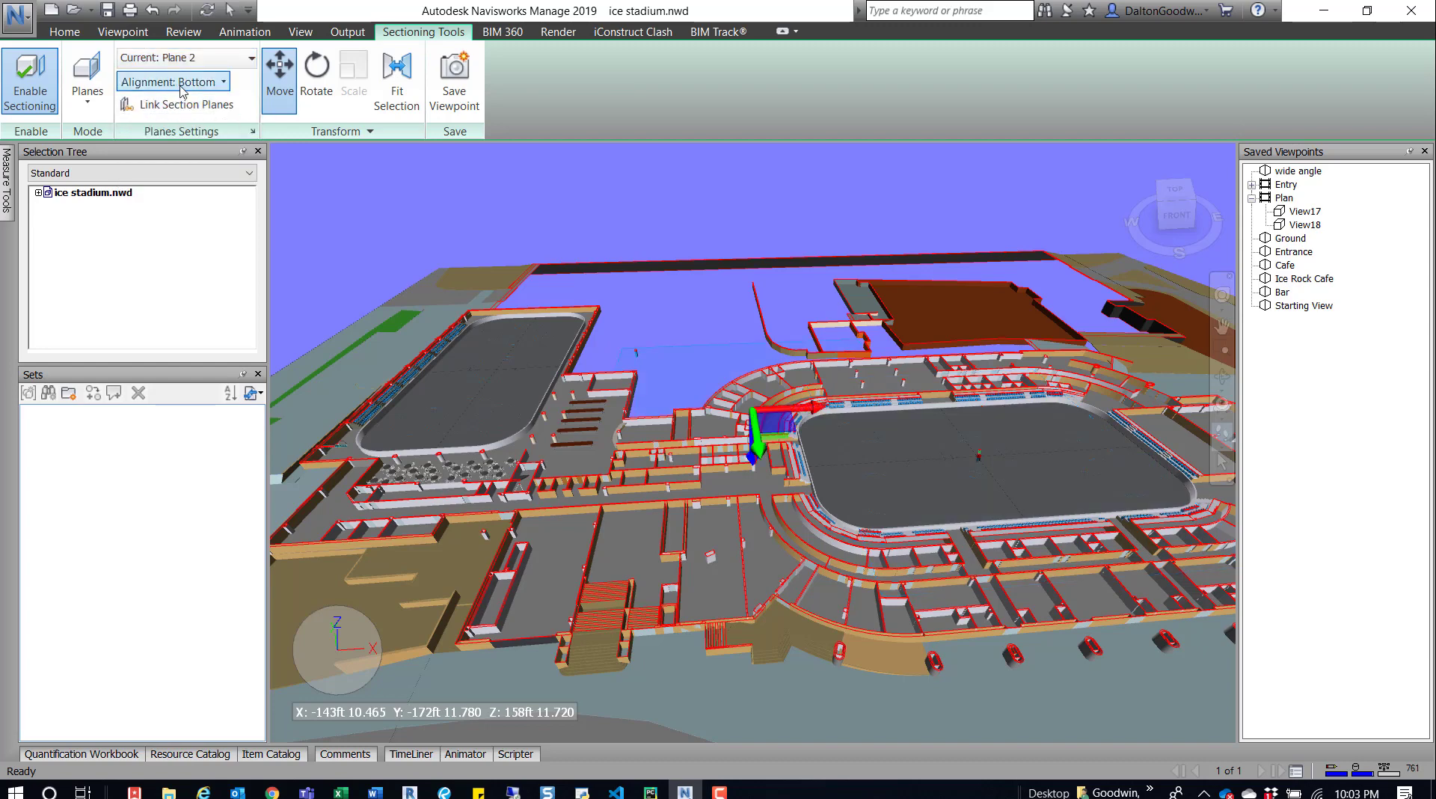
left_click(179, 83)
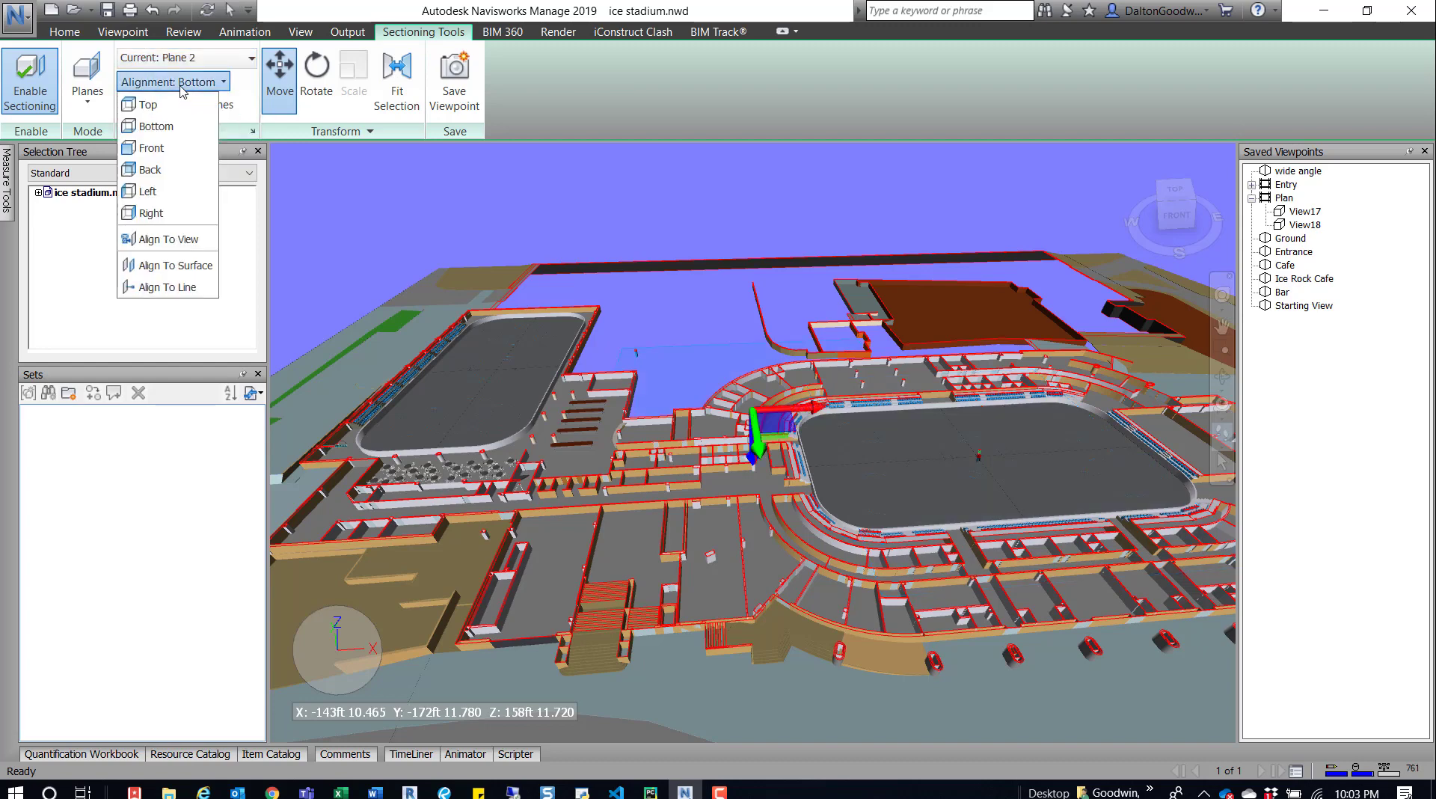
left_click(161, 170)
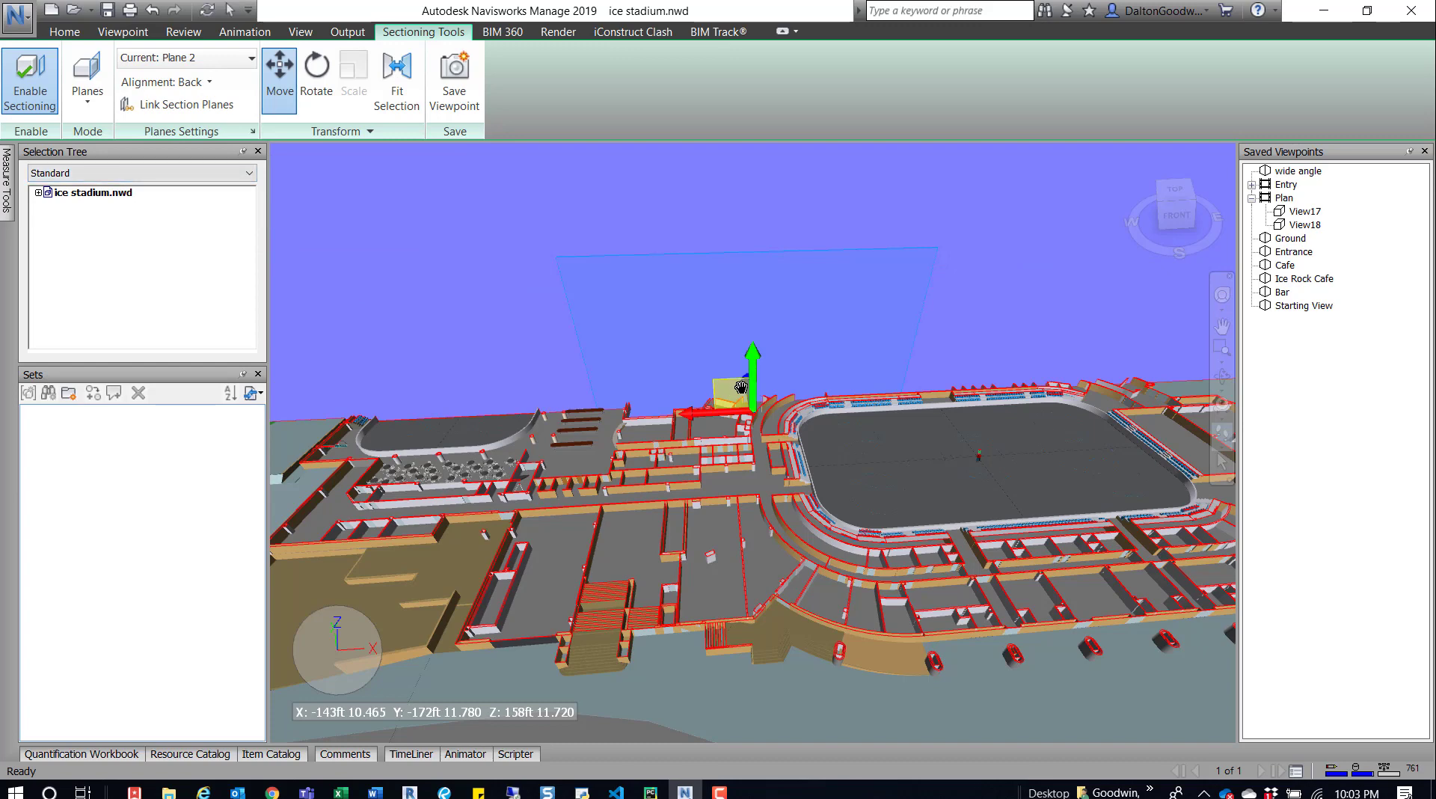
Inspect the Back section from another angle and activate section Plane 3 with its Front alignment
middle_click_drag(583, 369, 682, 388)
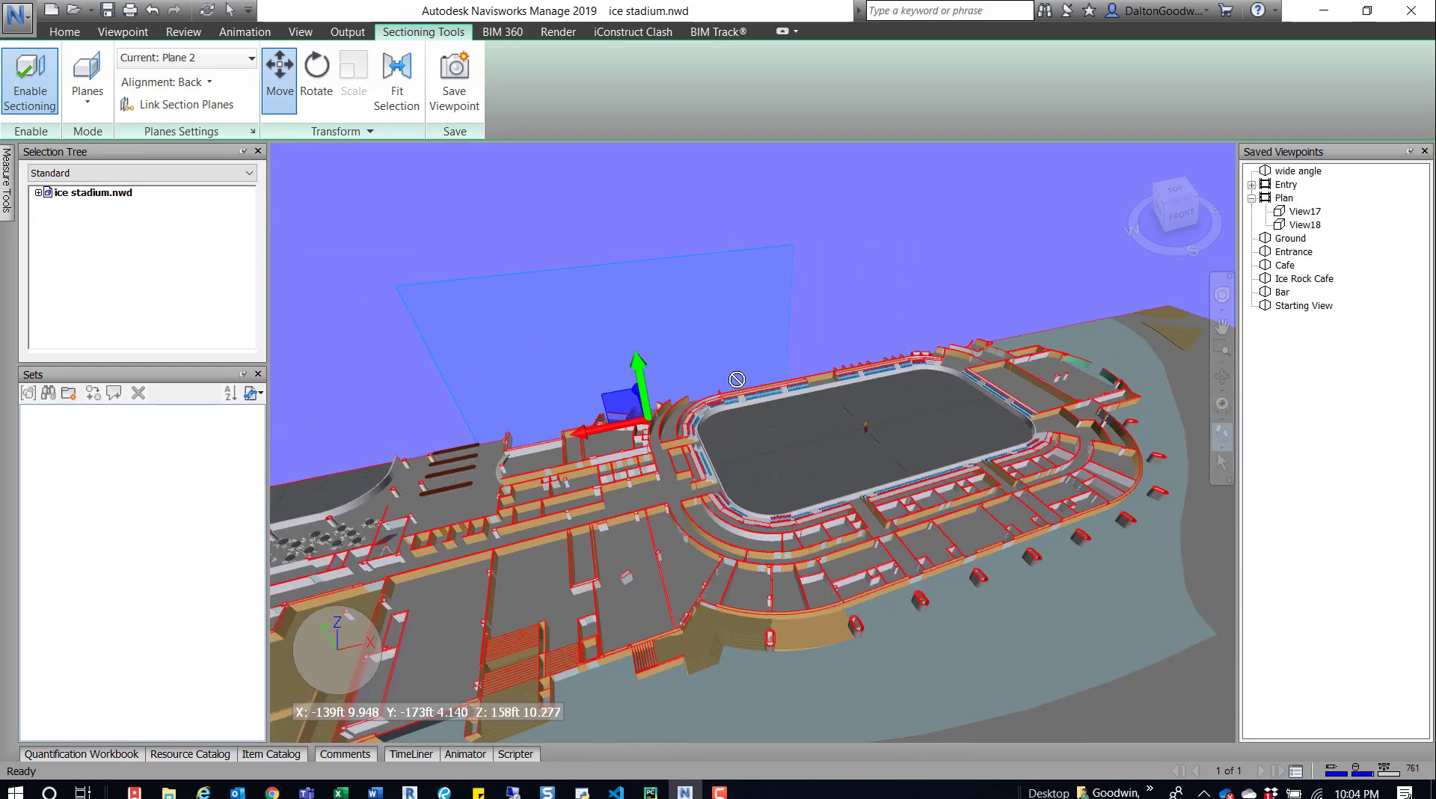
right_click(682, 388)
left_click(719, 346)
middle_click_drag(714, 321, 801, 358, "shift")
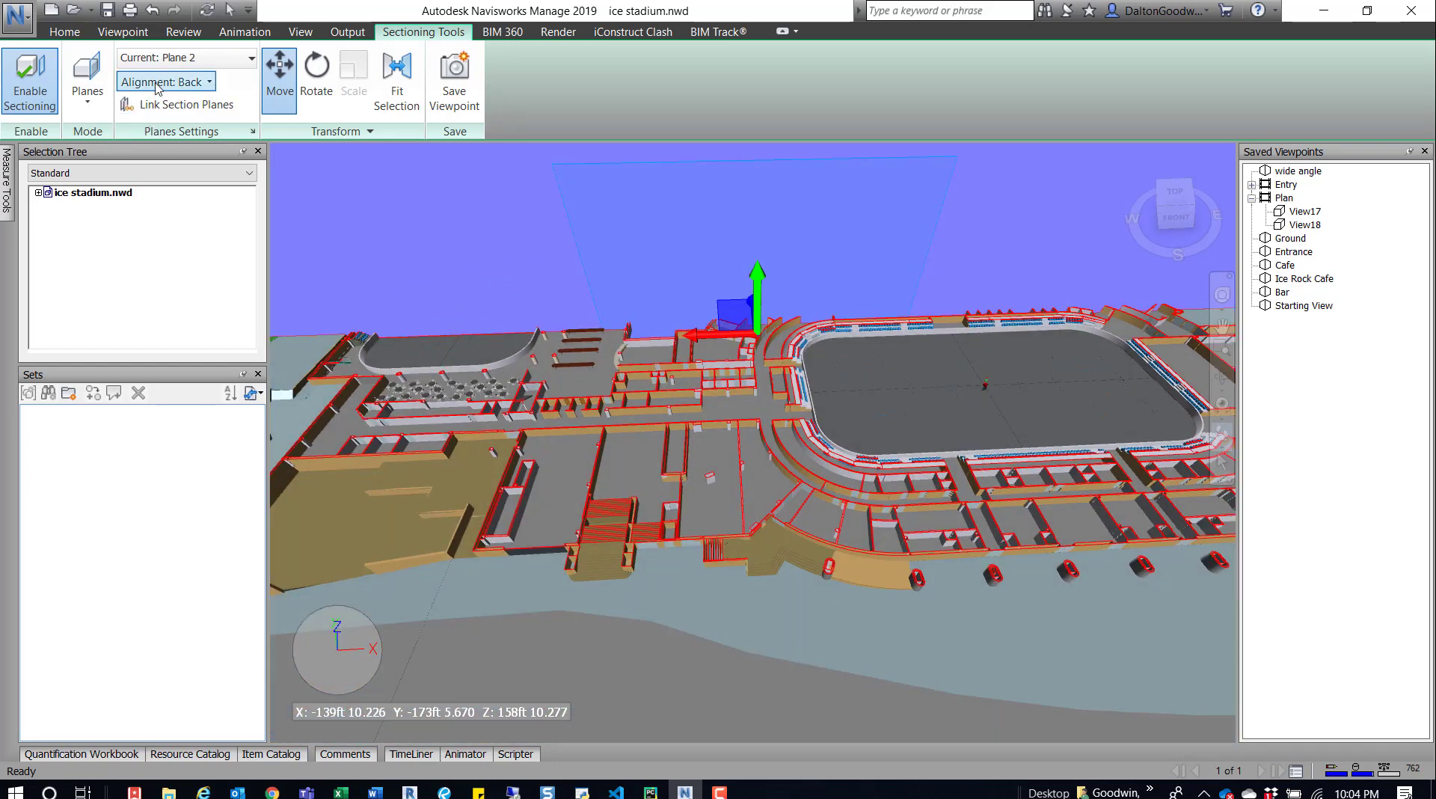
left_click(172, 60)
left_click(157, 121)
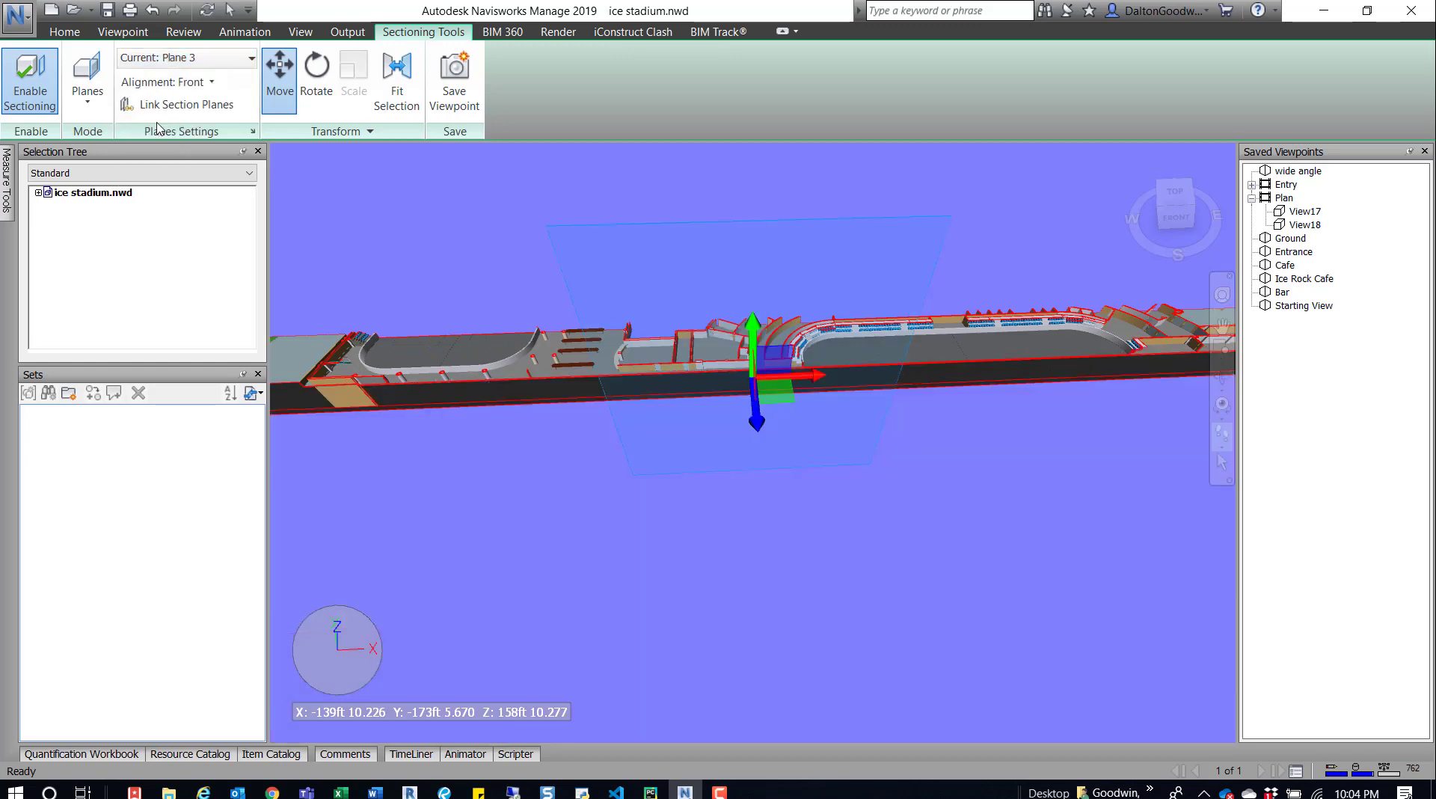
Align section Plane 3 to Right and move it slightly outward toward the stadium's east side
left_click(200, 84)
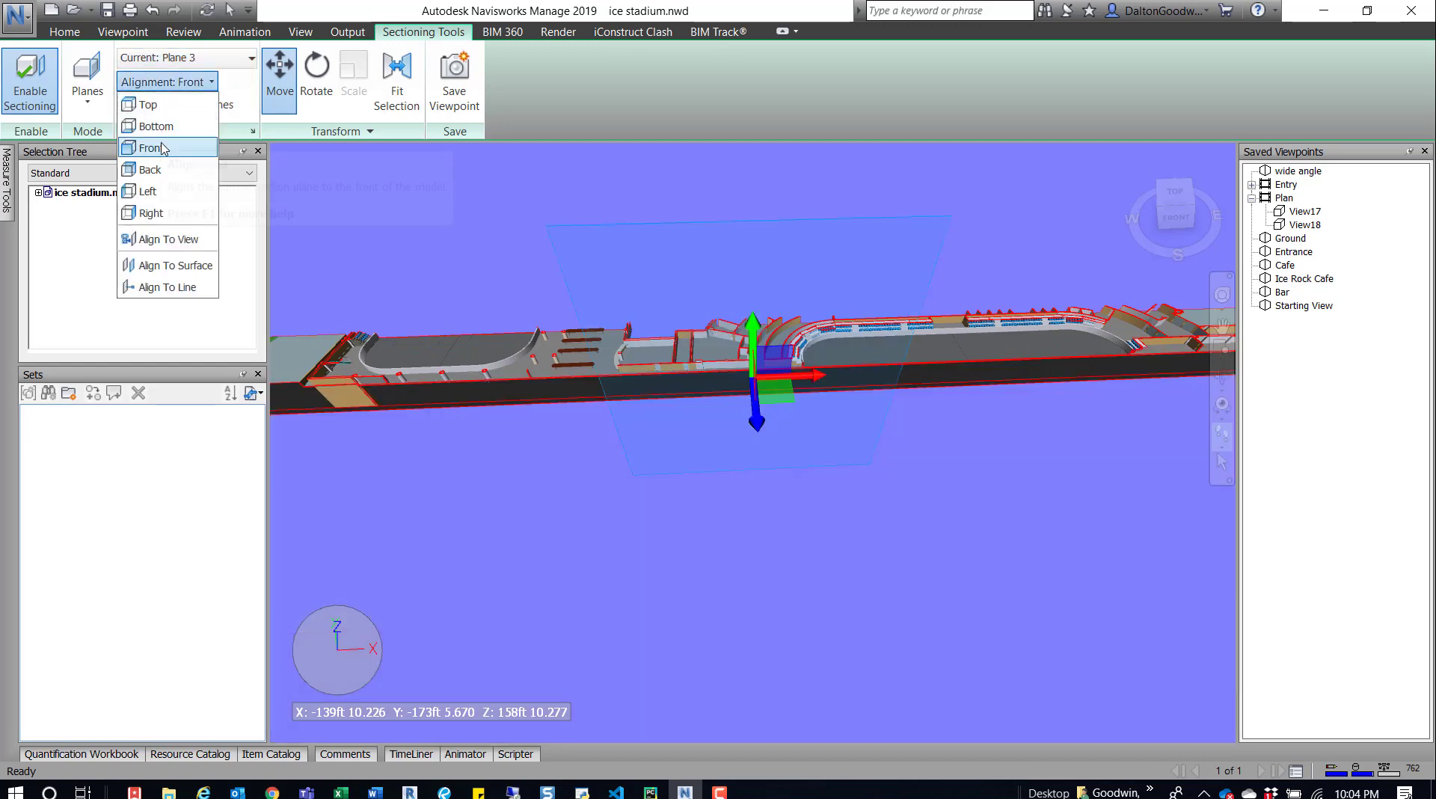
left_click(152, 214)
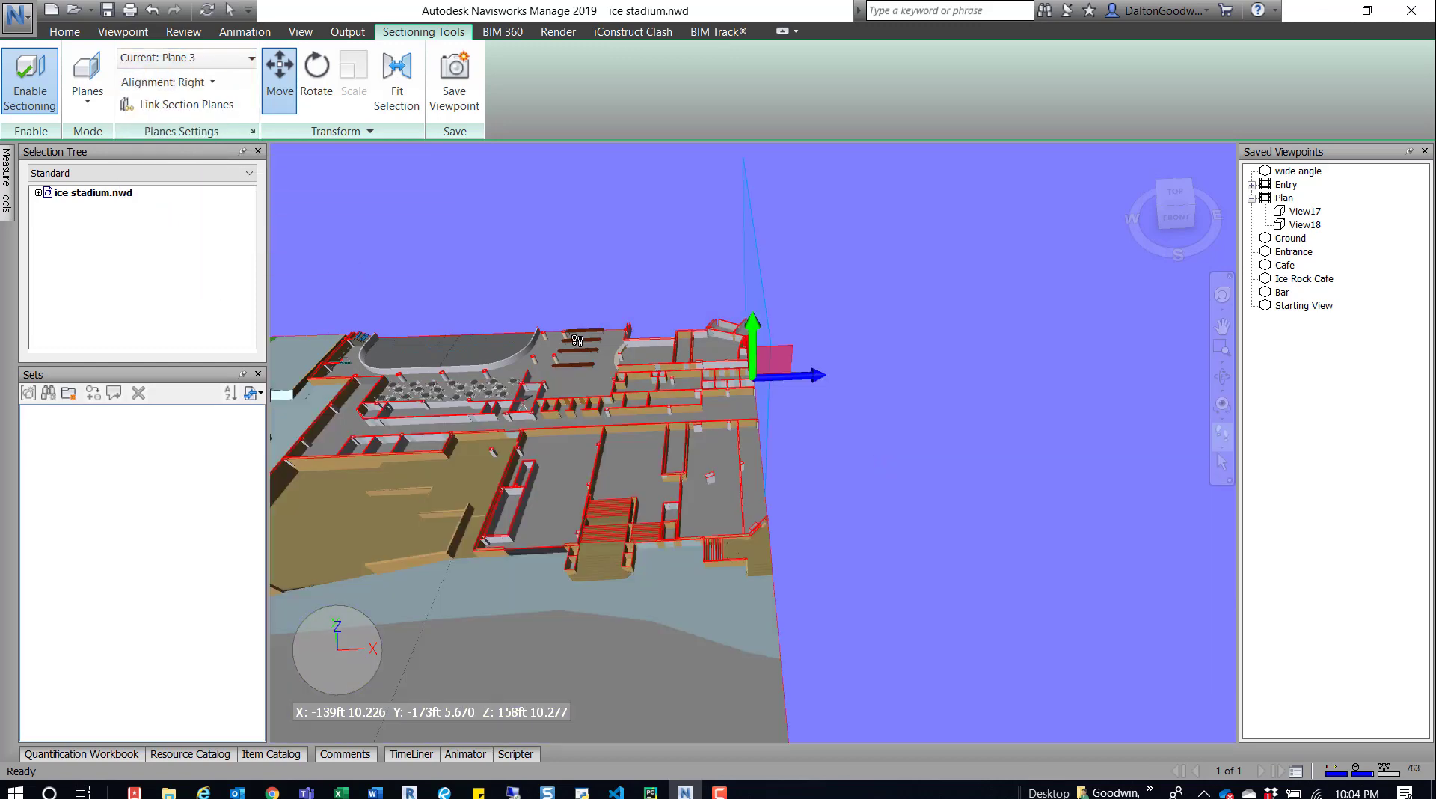
mouse_move(816, 378)
left_mouse_down()
mouse_move(978, 374)
mouse_move(843, 375)
left_mouse_up()
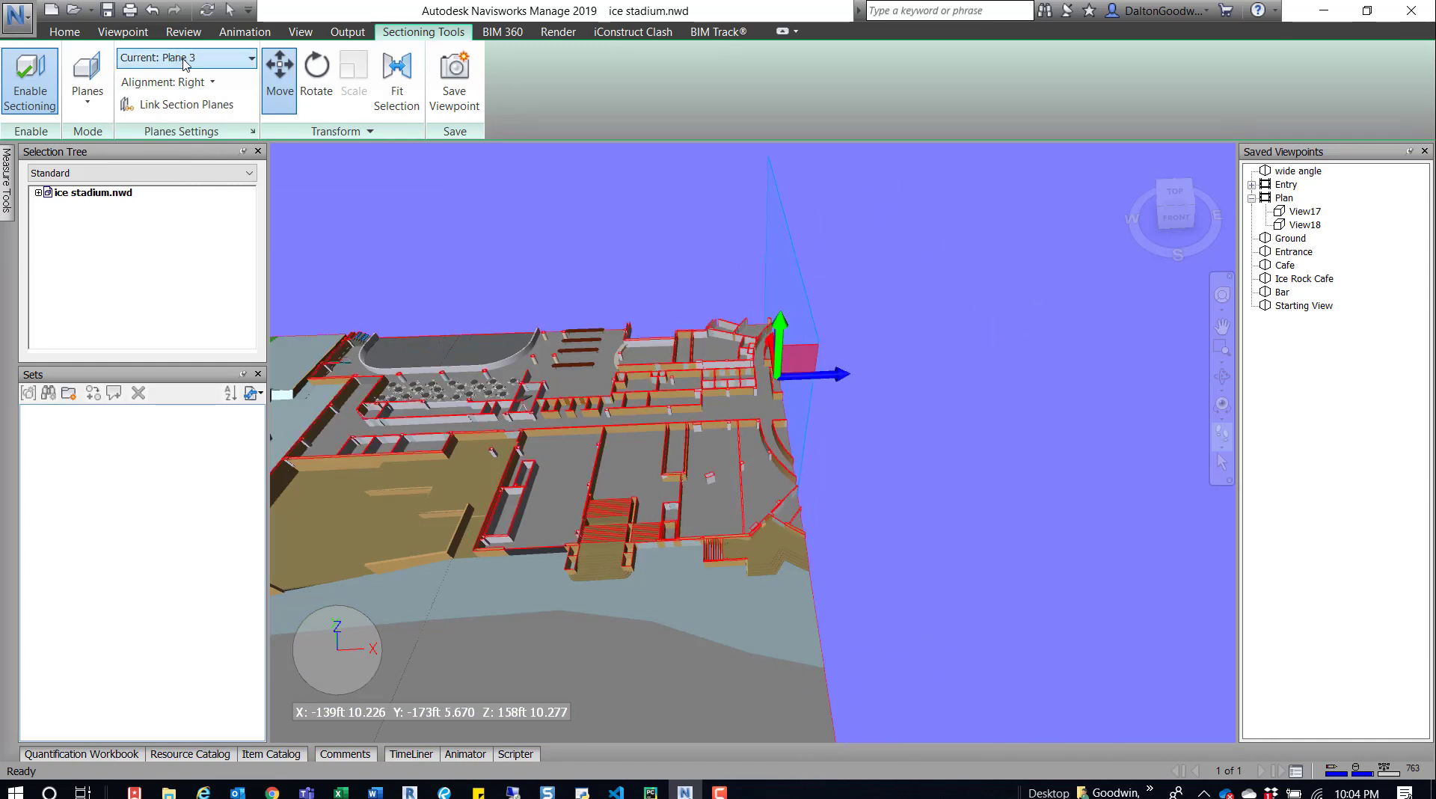
Turn on section Plane 4, make it the current plane, and align it to Left
left_click(207, 66)
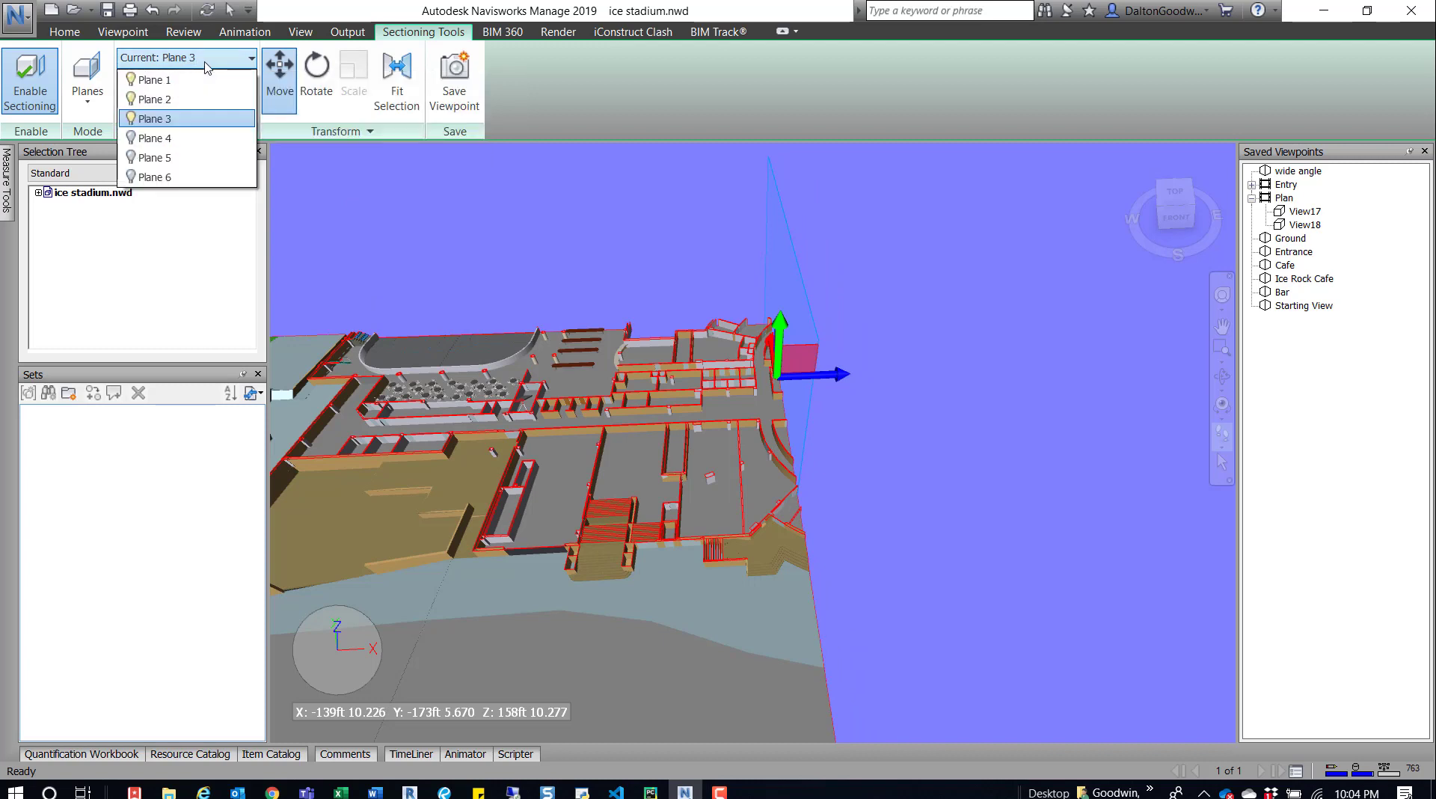
left_click(132, 140)
left_click(178, 66)
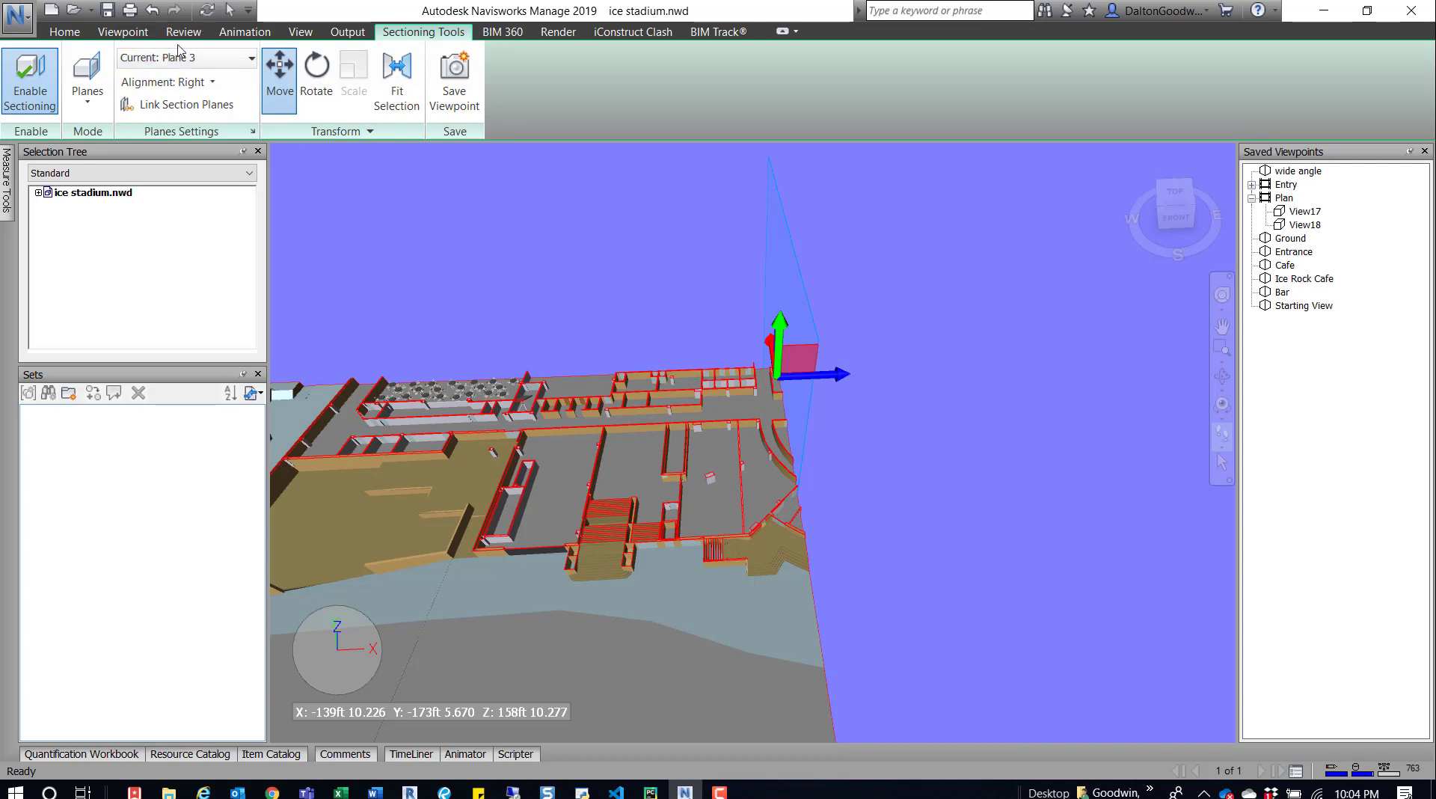
left_click(177, 82)
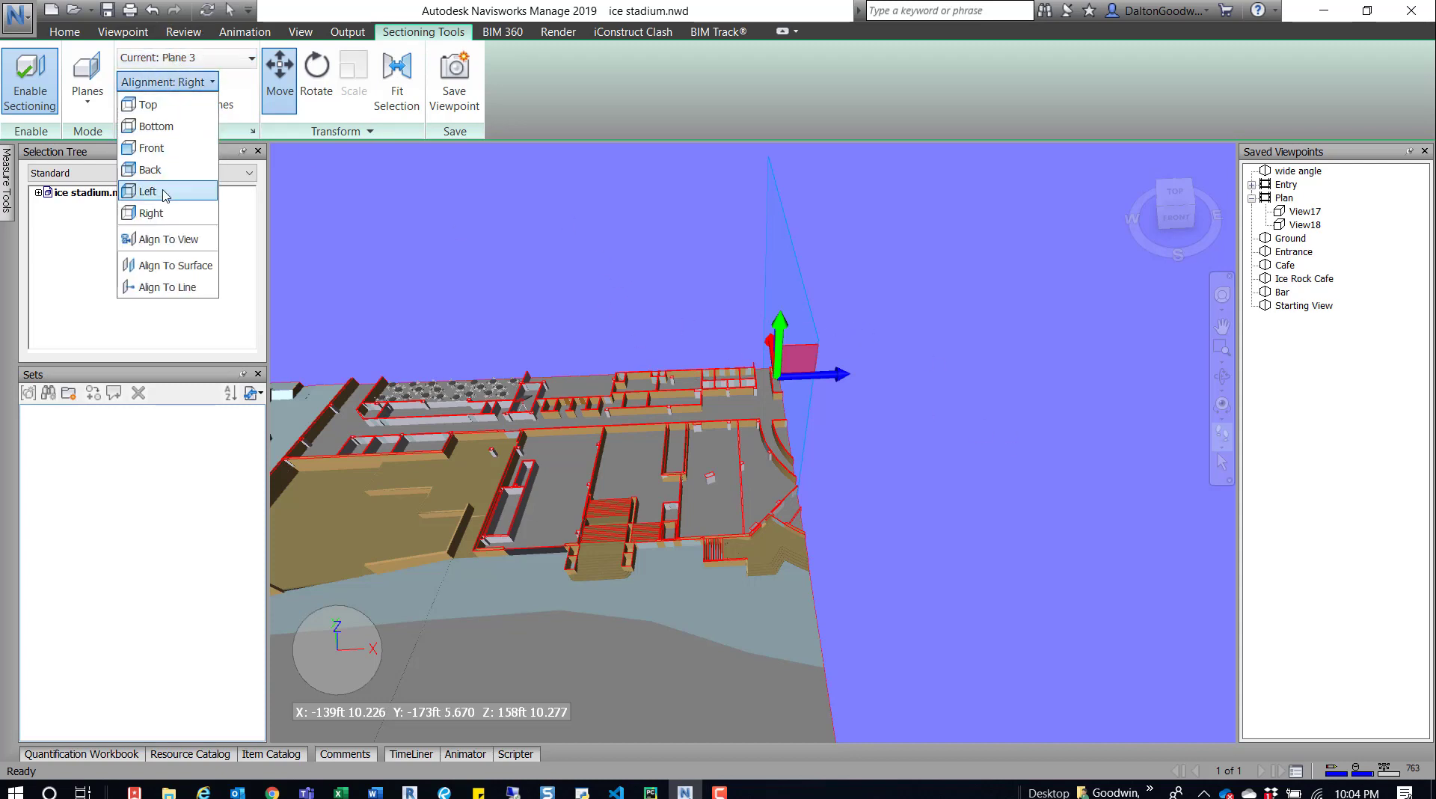
left_click(182, 58)
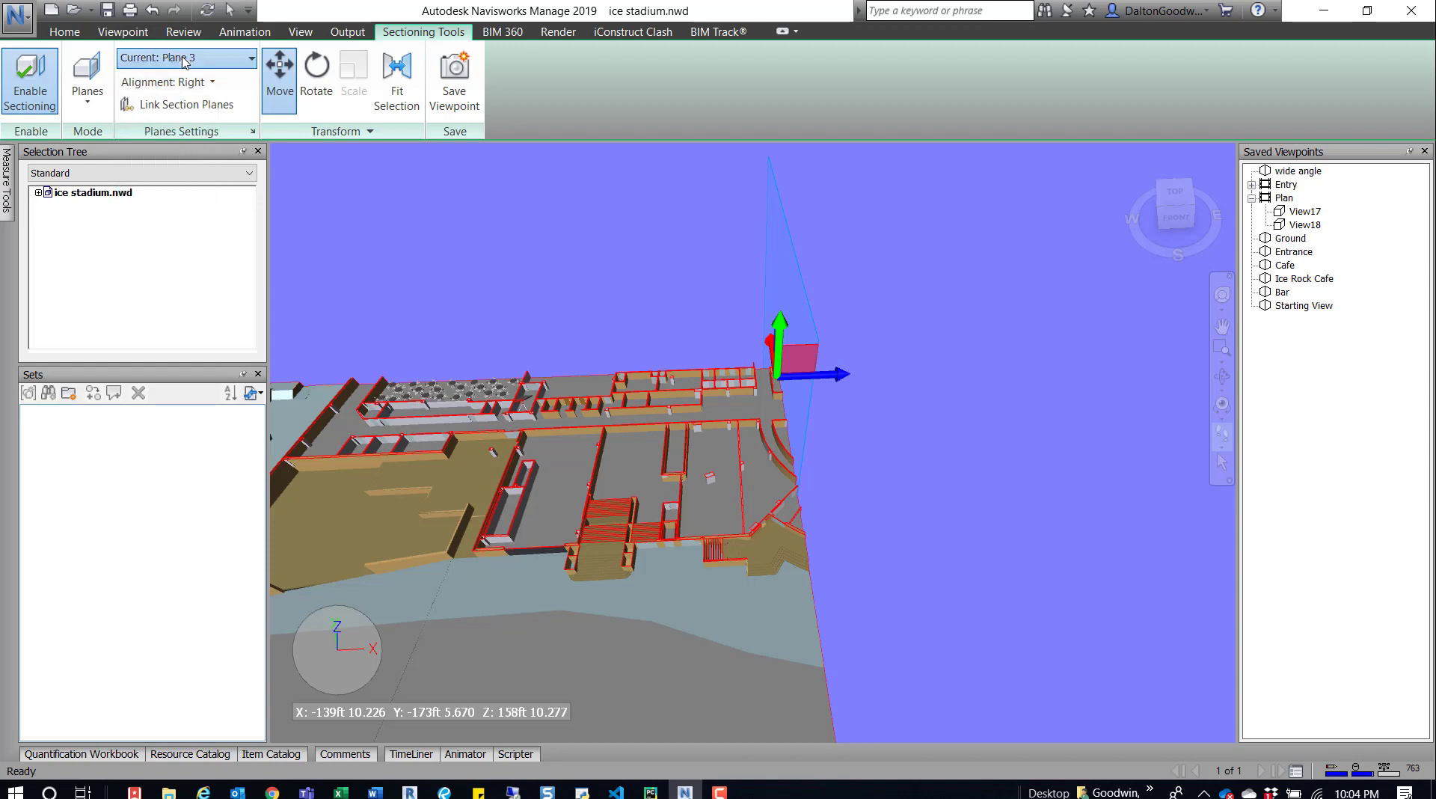
left_click(182, 57)
left_click(176, 140)
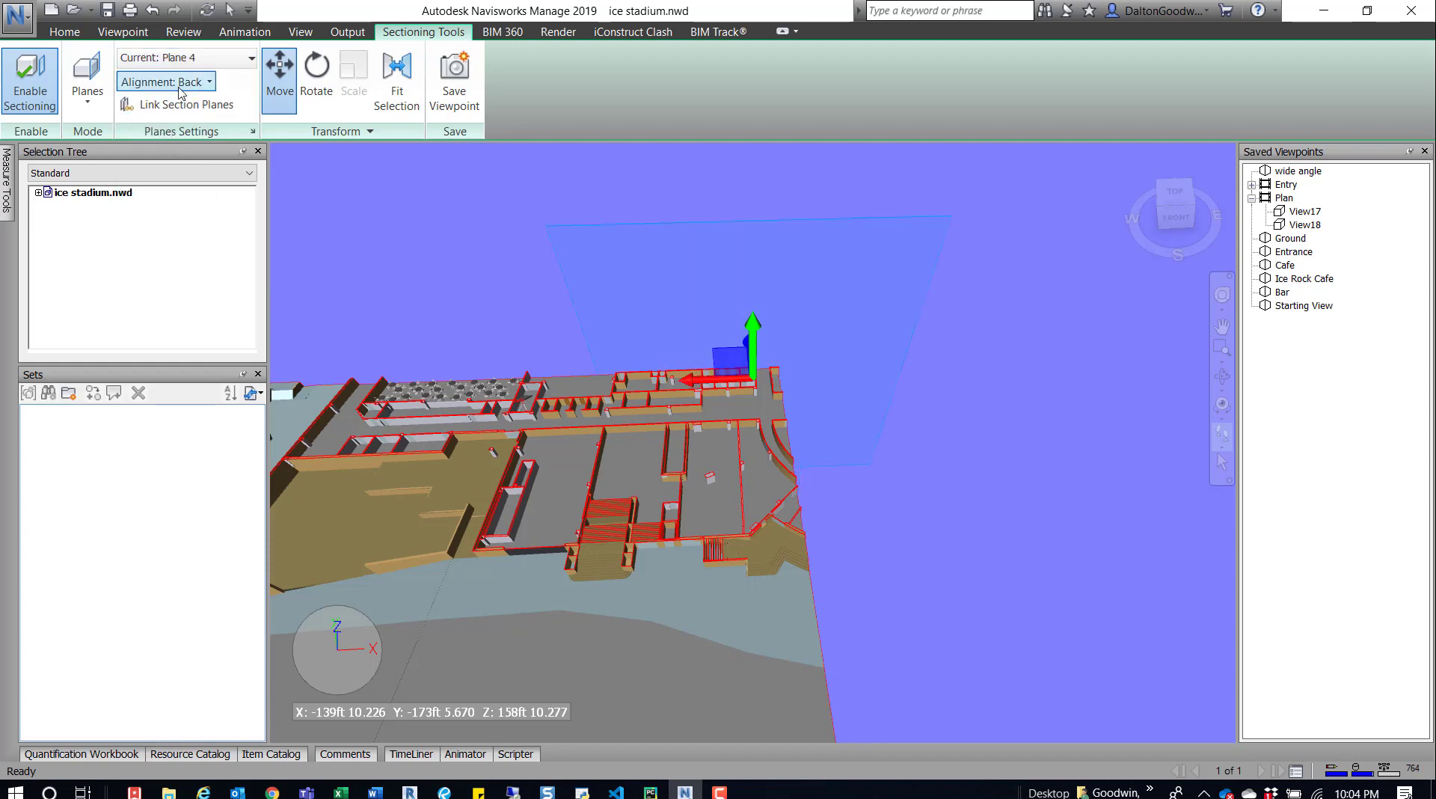
left_click(179, 88)
left_click(161, 190)
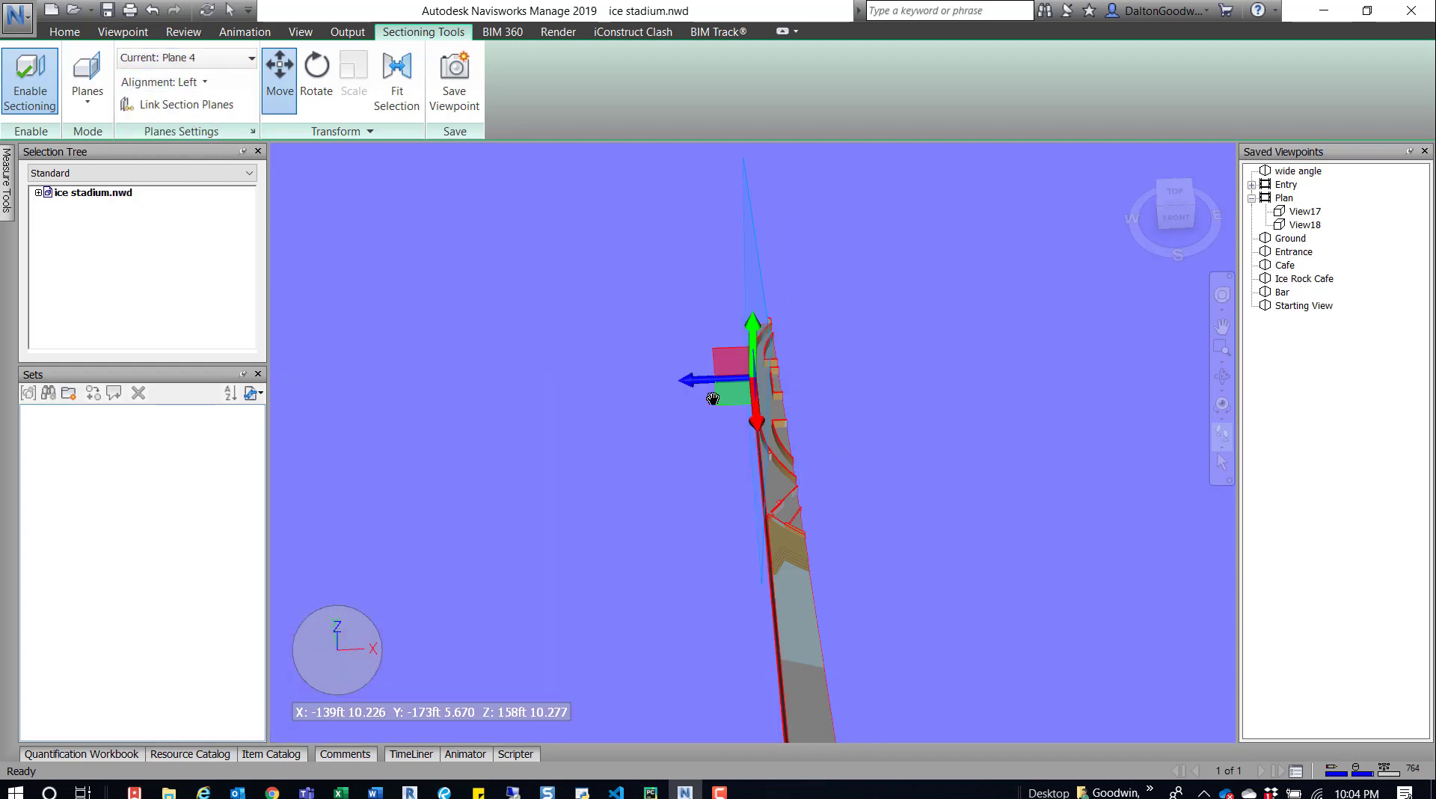
Move section Plane 4 out to the building's west side and look at the available sectioning modes
left_click_drag(689, 378, 271, 354)
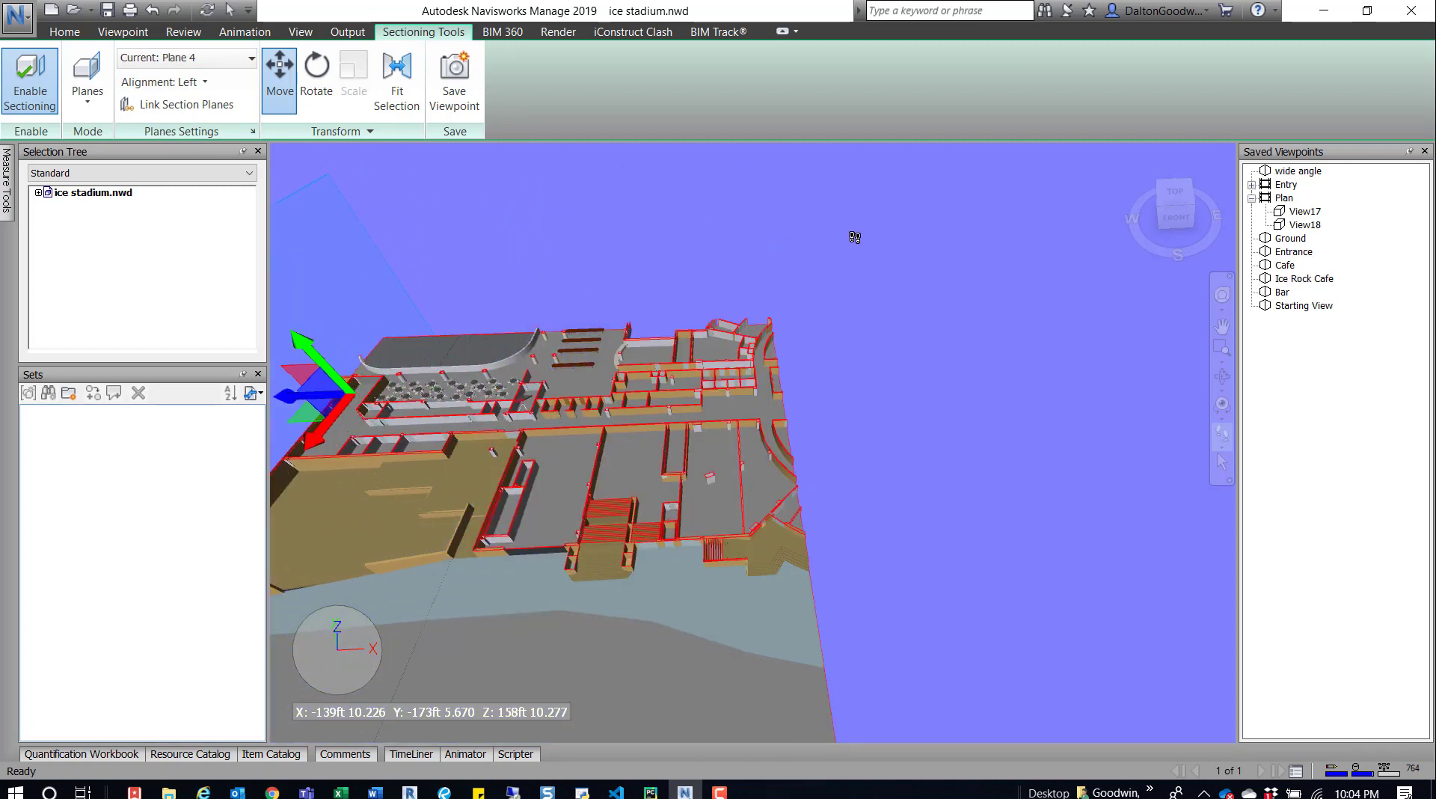
middle_click_drag(855, 237, 504, 260, "shift")
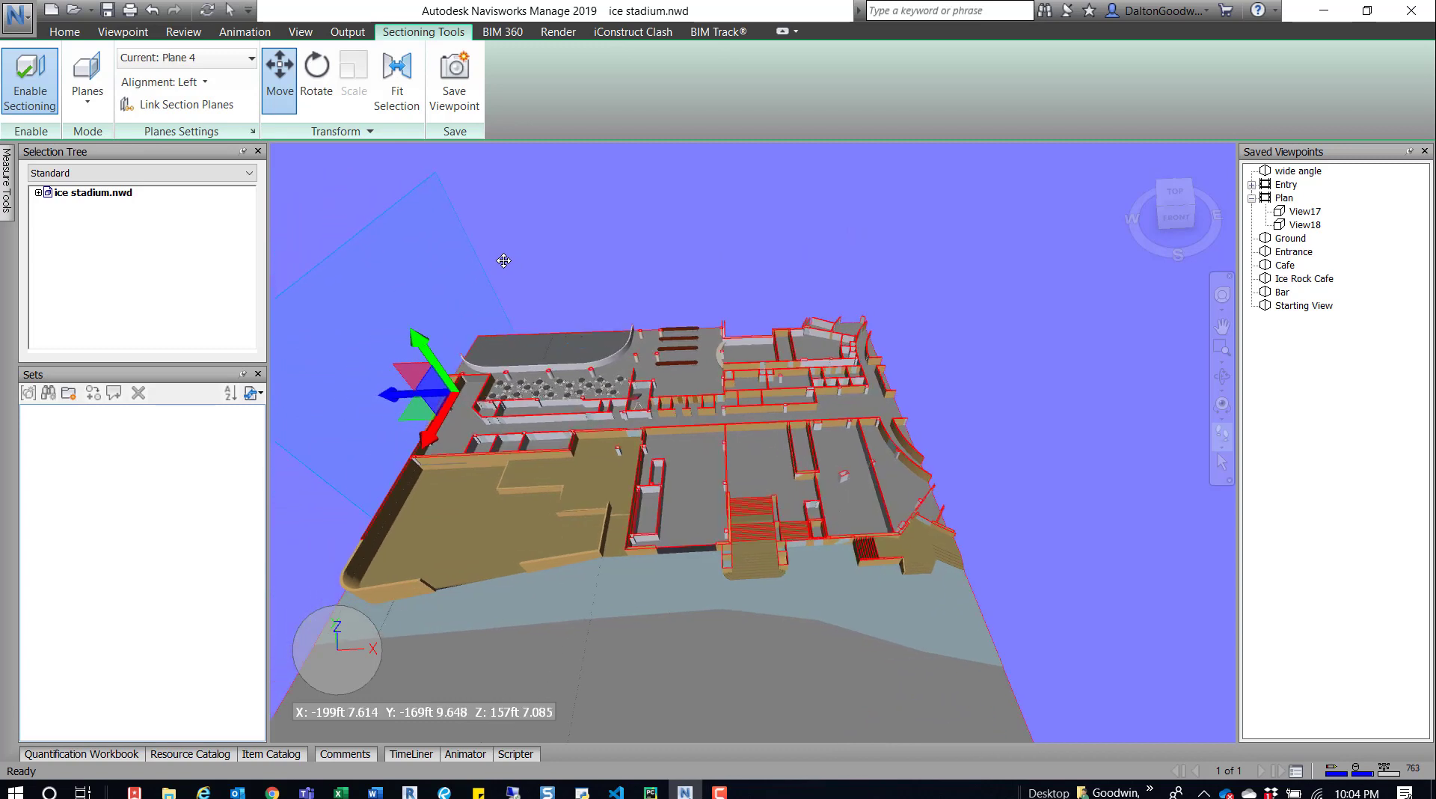
left_click(86, 104)
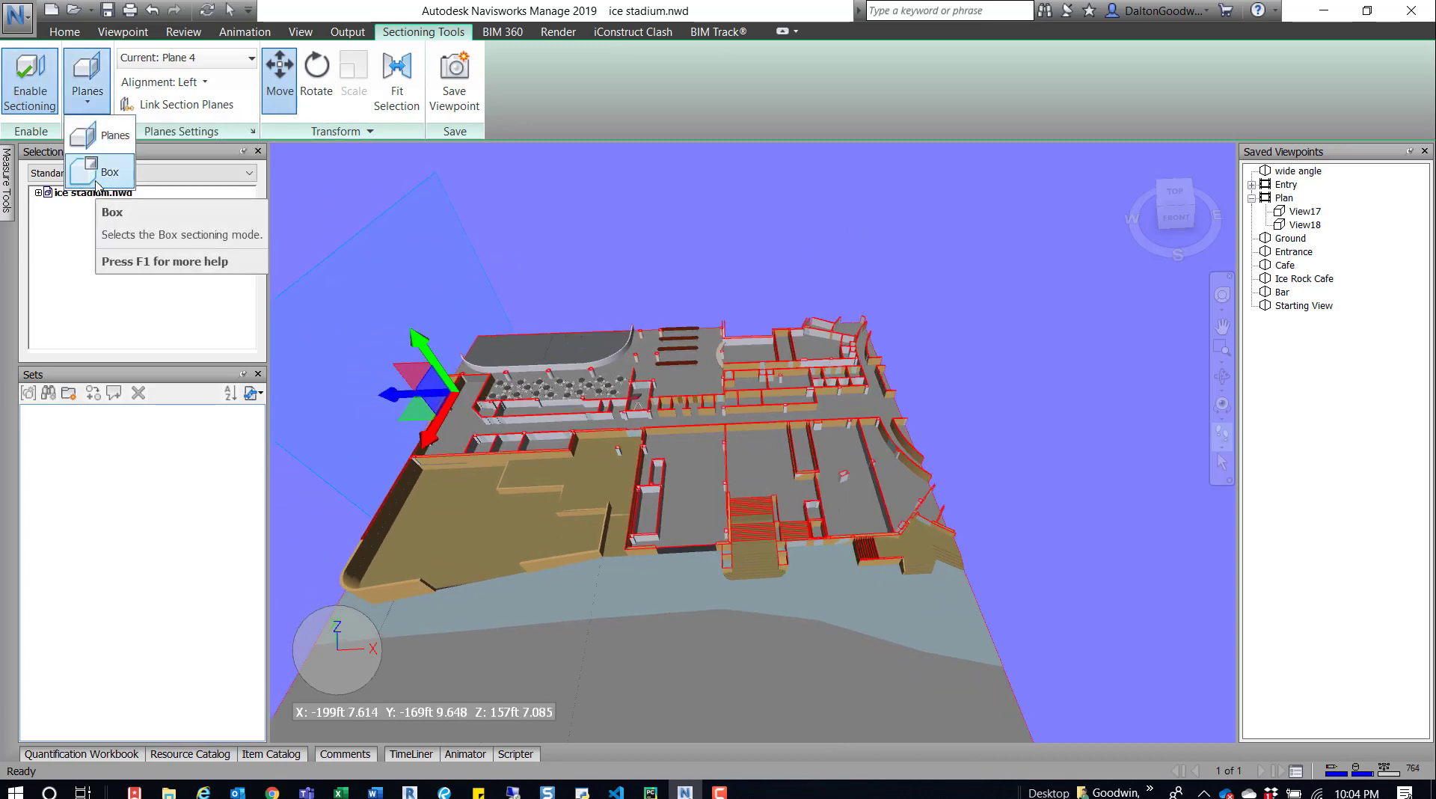
left_click(764, 233)
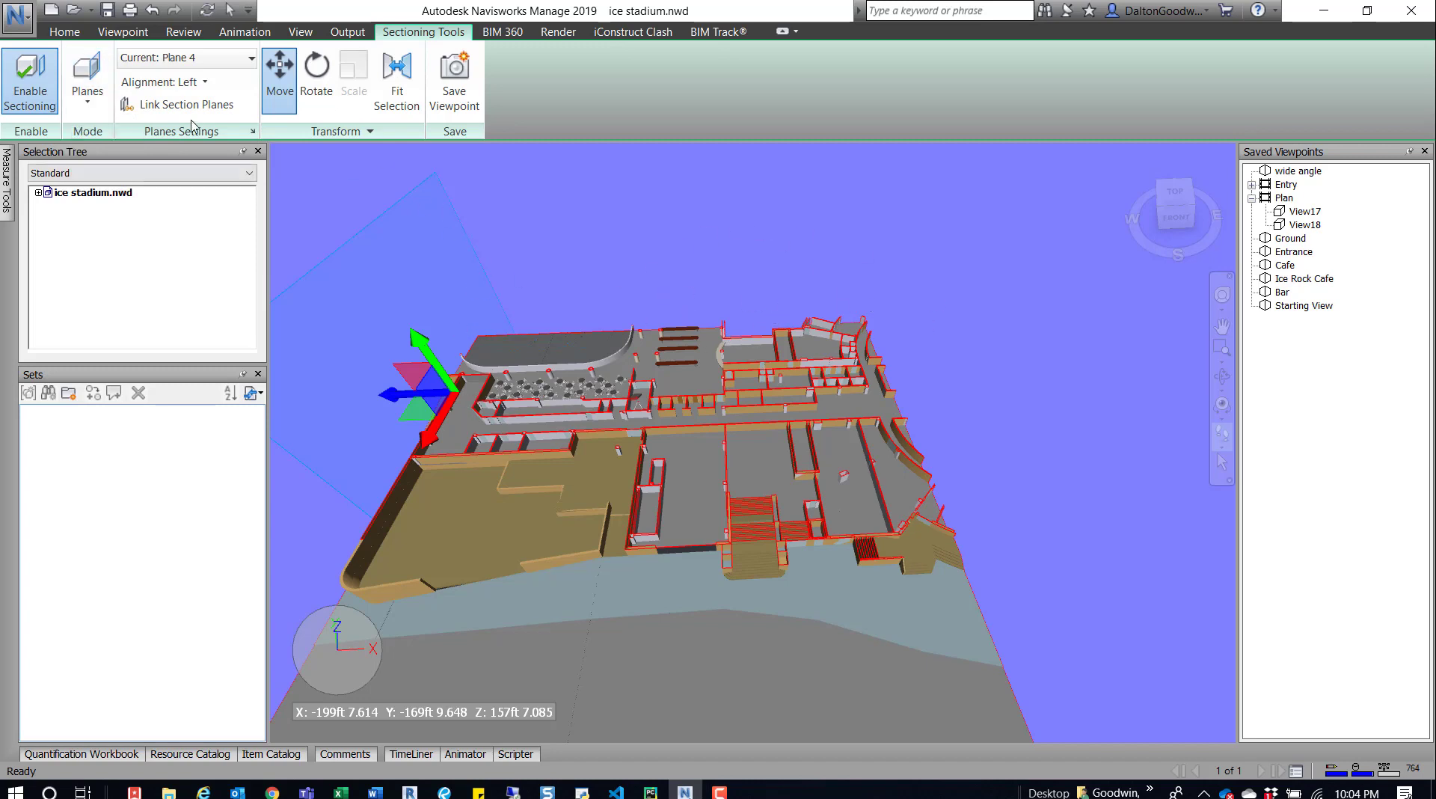
Make section Plane 1 current and view the four-plane cut of the building from a higher angle
left_click(202, 65)
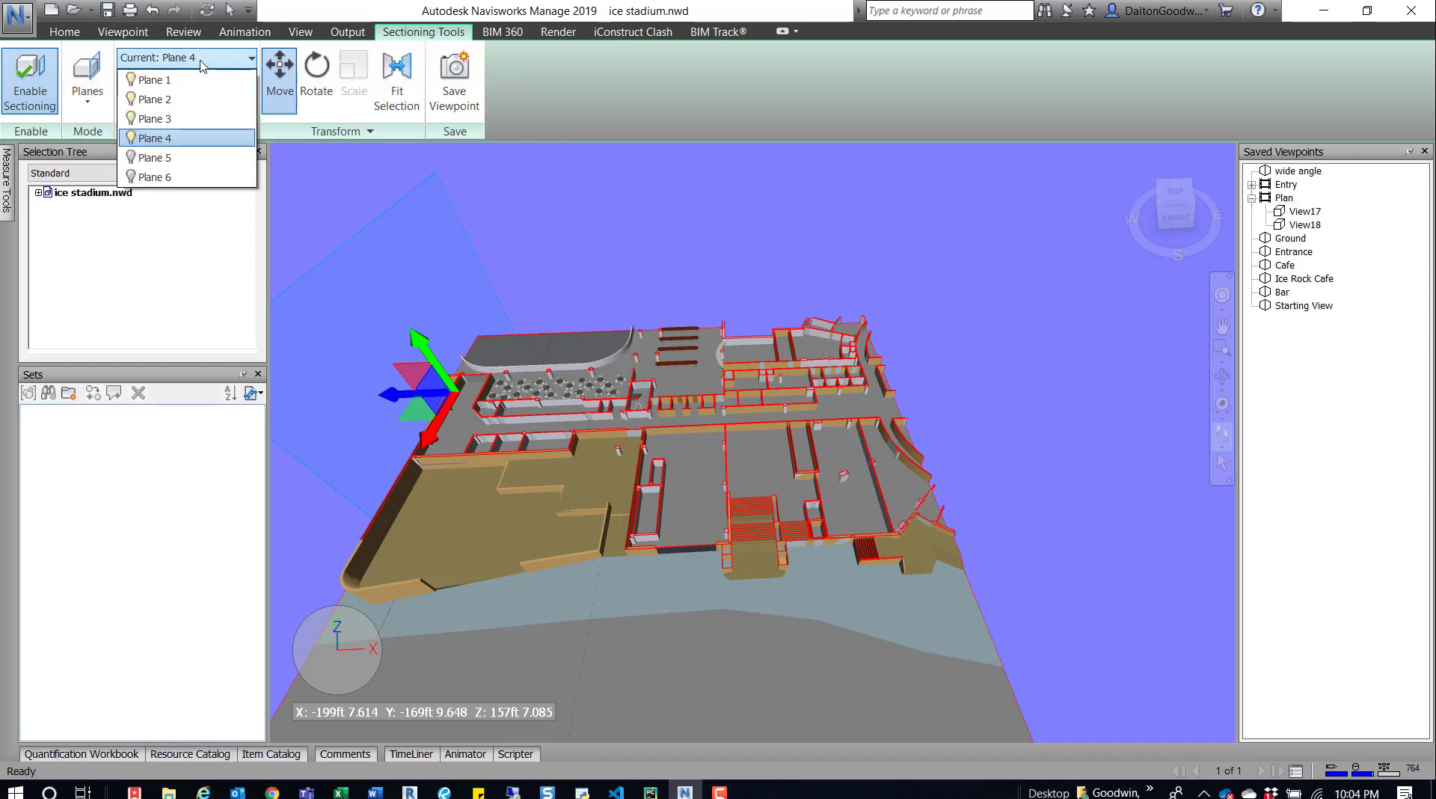
left_click(153, 80)
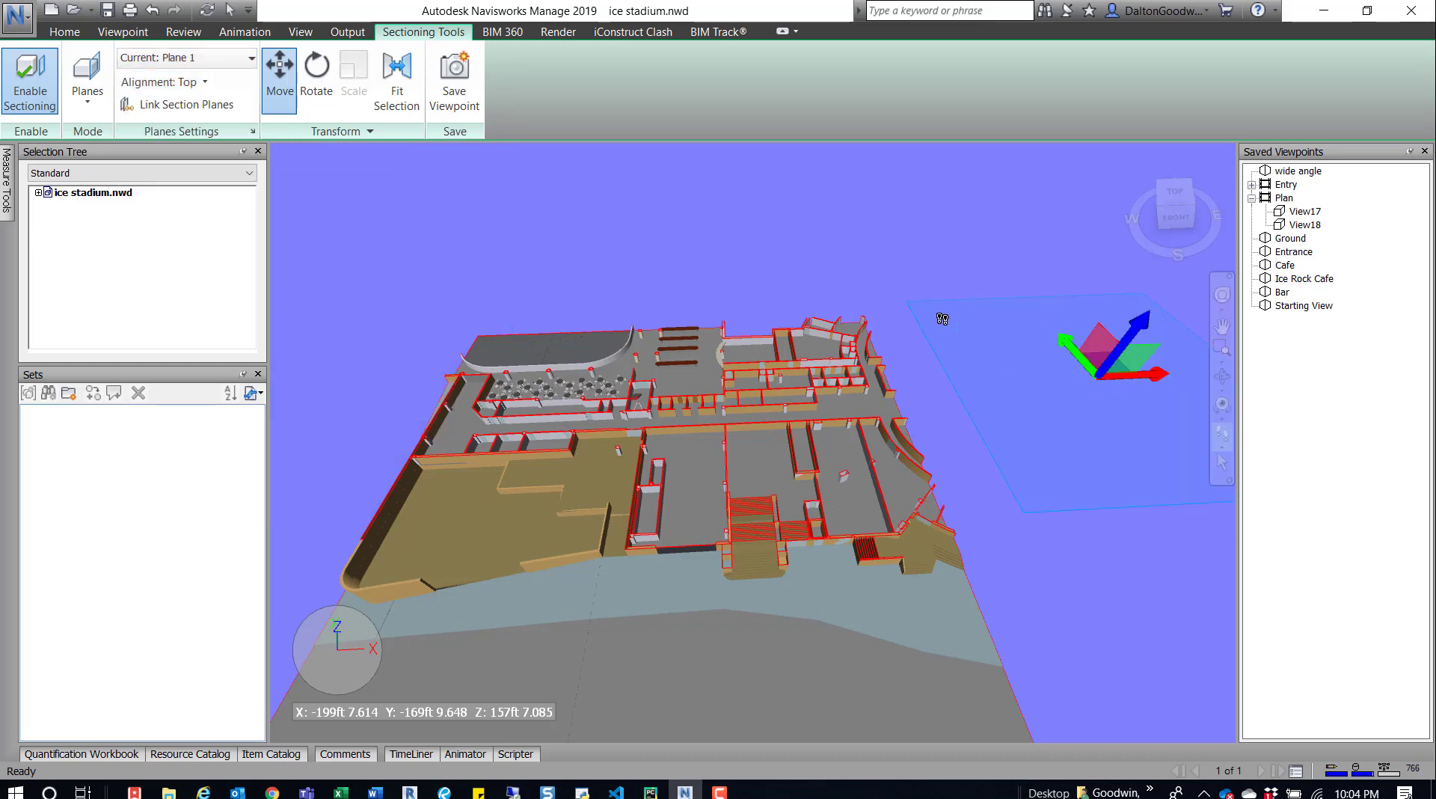
scroll(767, 263, "down", 2)
left_click_drag(957, 251, 927, 257)
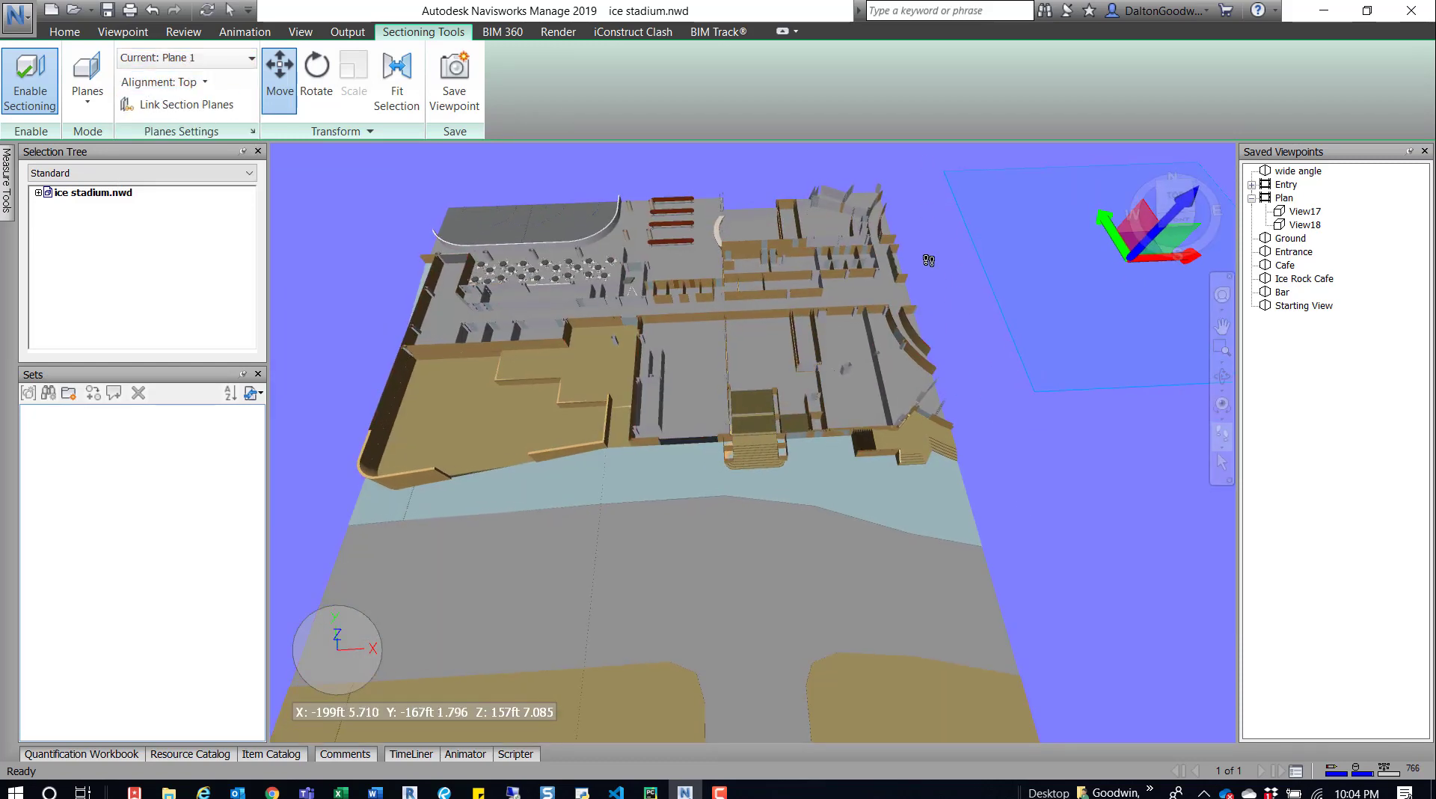
scroll(926, 258, "up", 3)
scroll(926, 258, "down", 2)
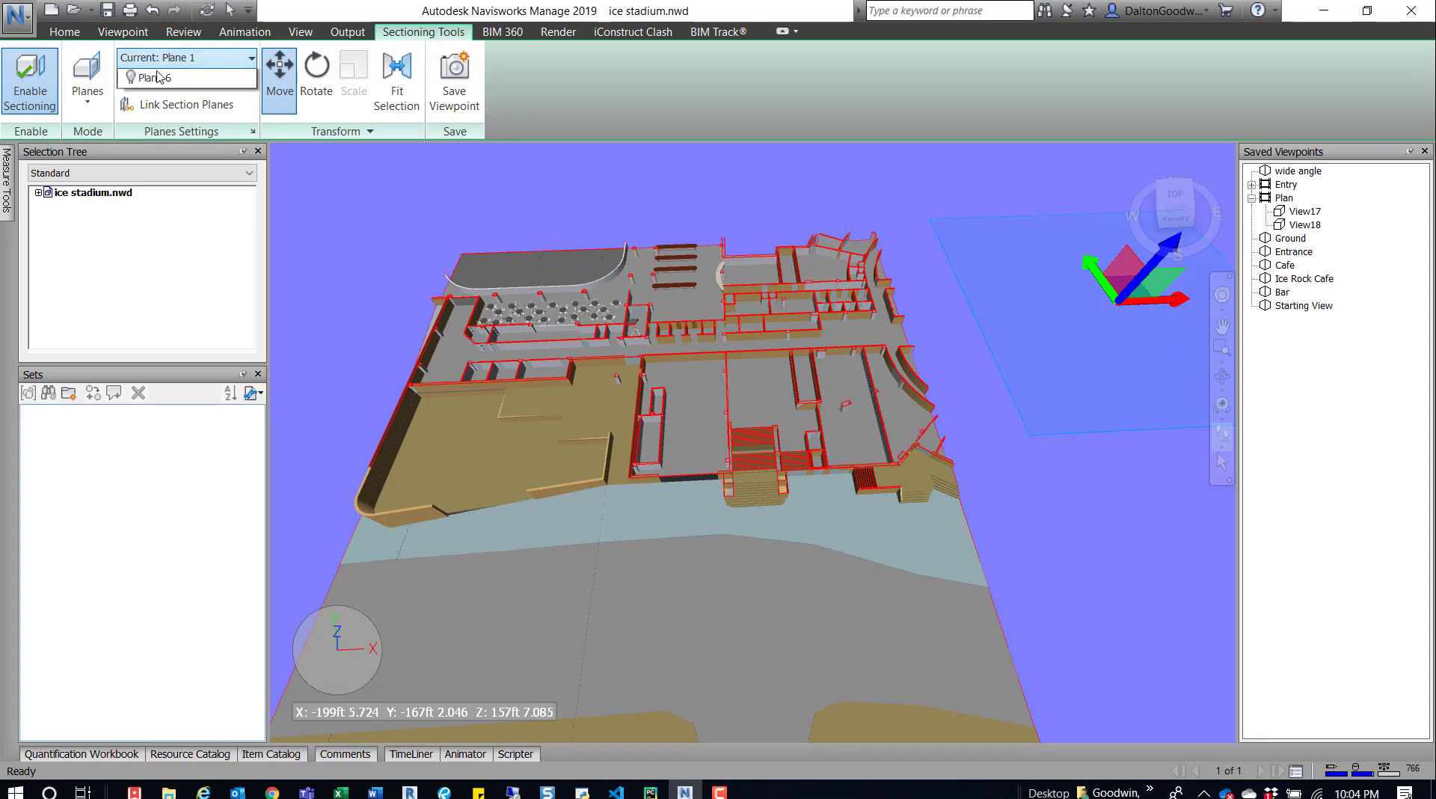
Activate section Plane 5, align it to Front, and move it forward beyond the entrance stairs
left_click(161, 60)
left_click(172, 166)
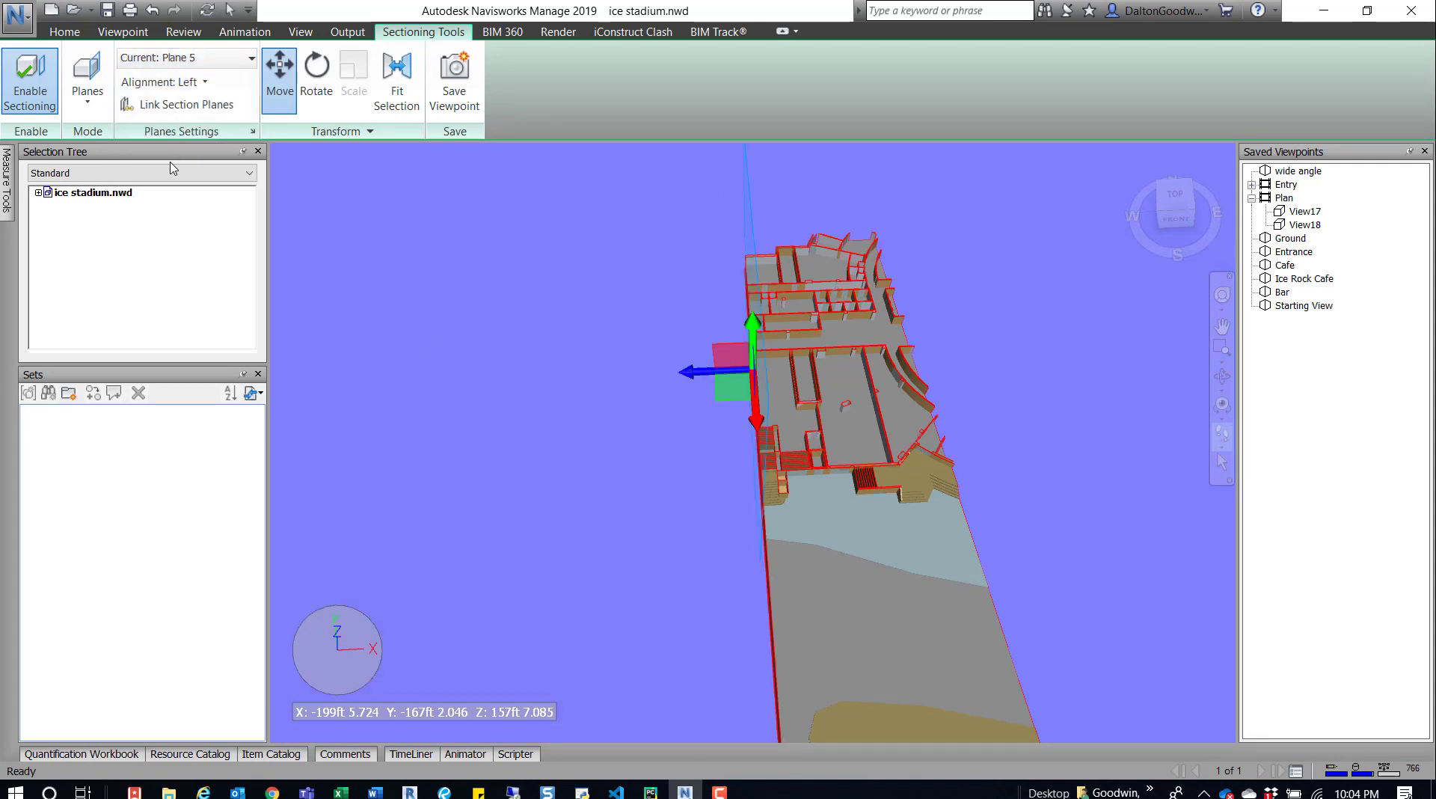
left_click(200, 58)
left_click(201, 60)
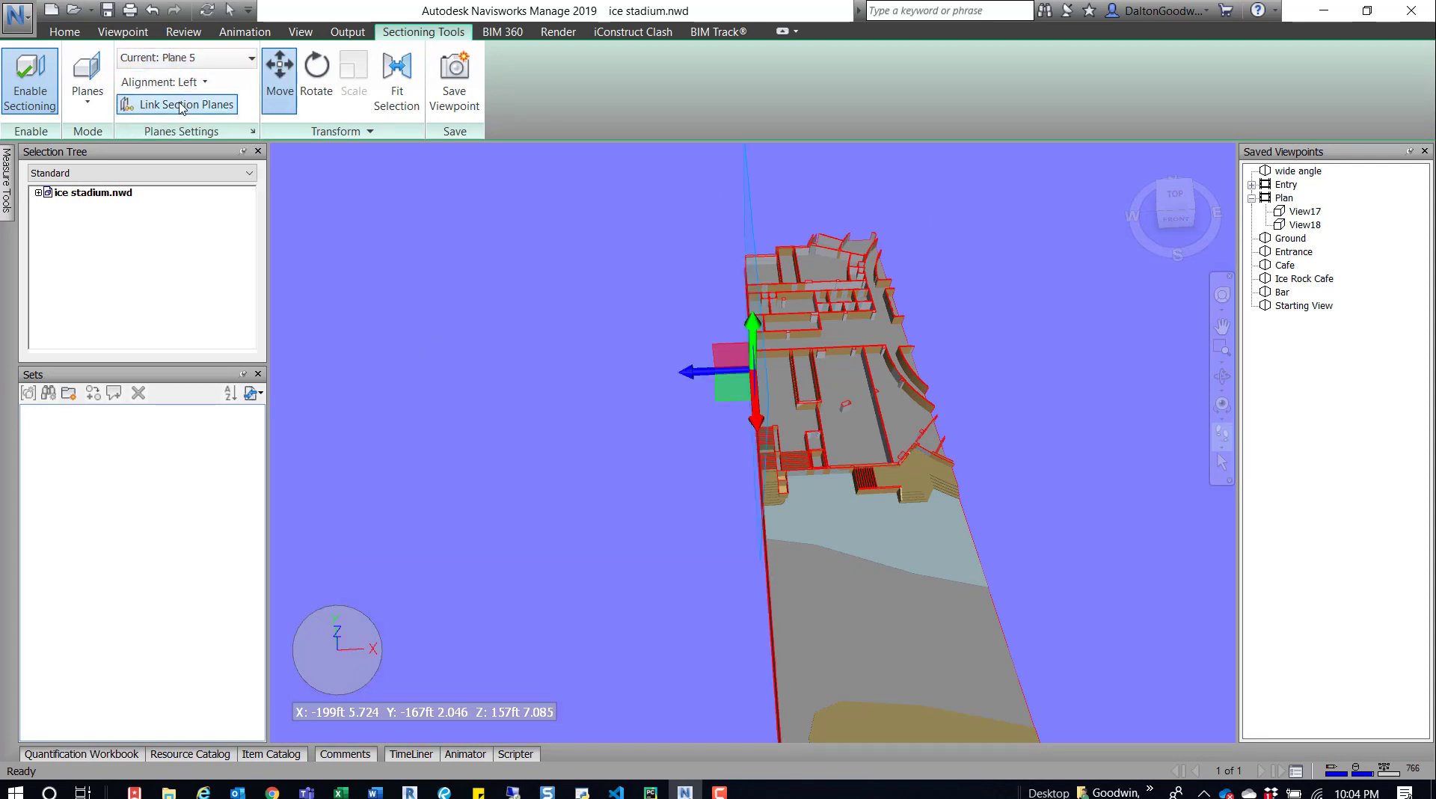
left_click(187, 82)
left_click(154, 148)
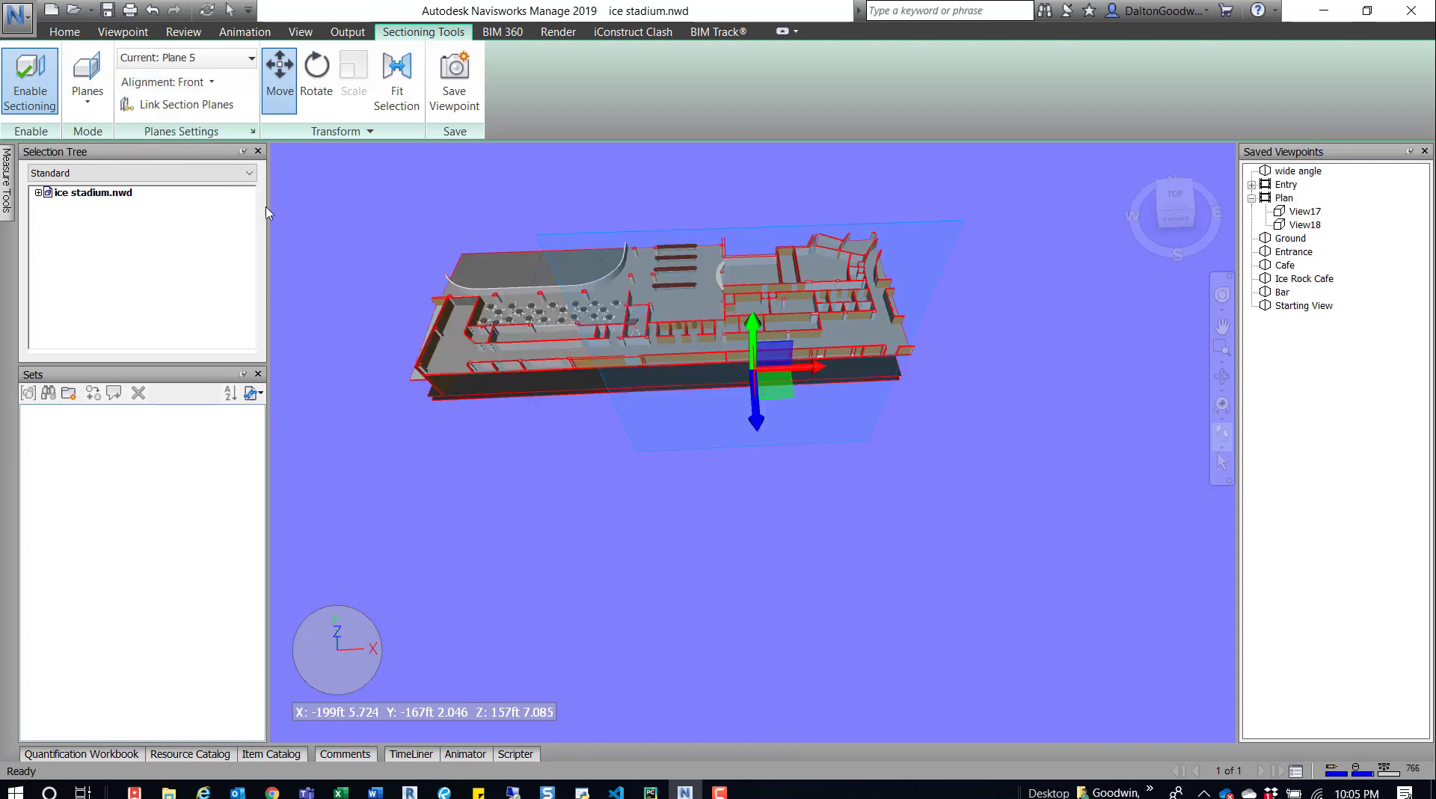
left_click_drag(759, 406, 771, 625)
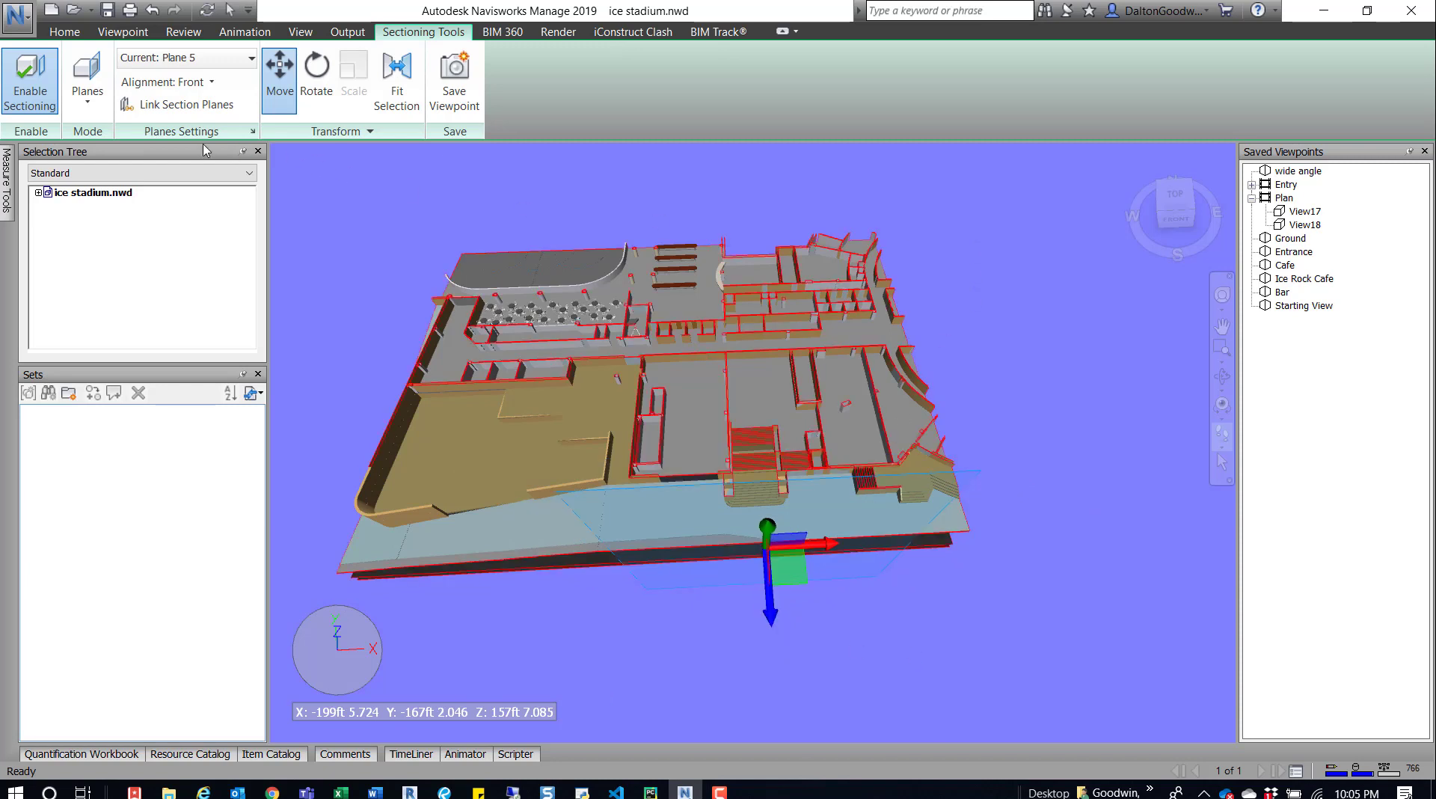
Make section Plane 1 current and save the sectioned view as a viewpoint named 1st Floor
left_click(153, 58)
left_click(154, 80)
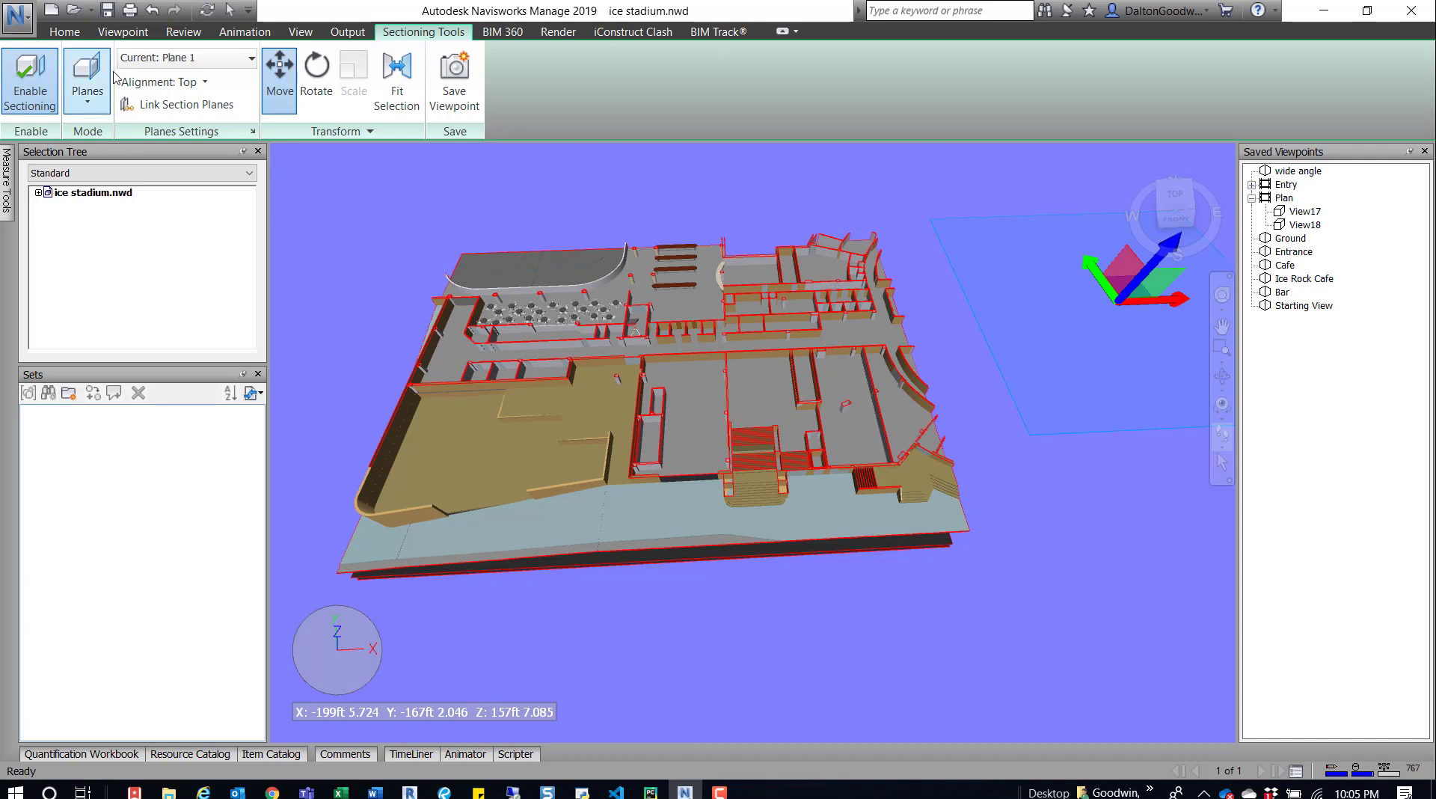
left_click(94, 35)
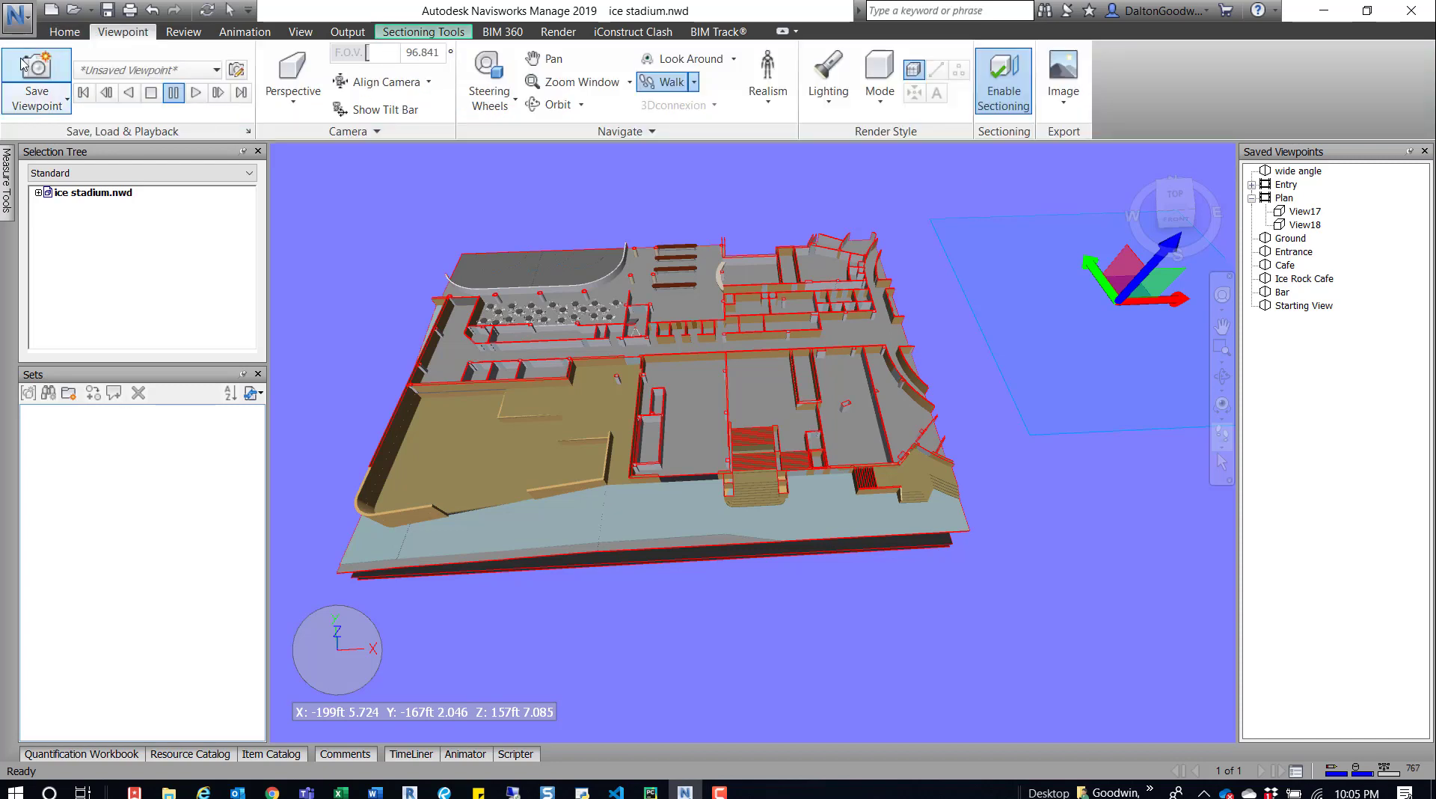
left_click(25, 65)
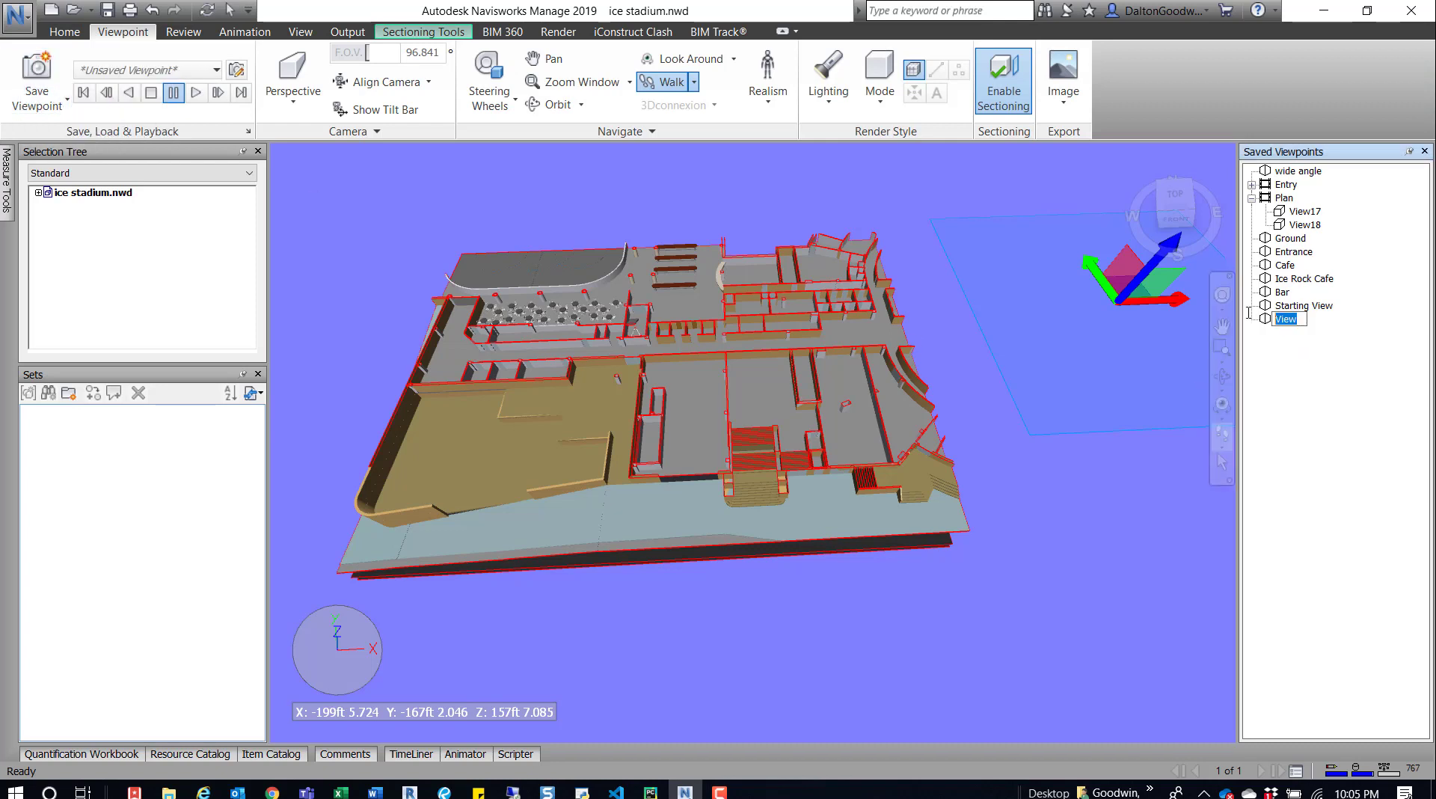
type("1st Floor")
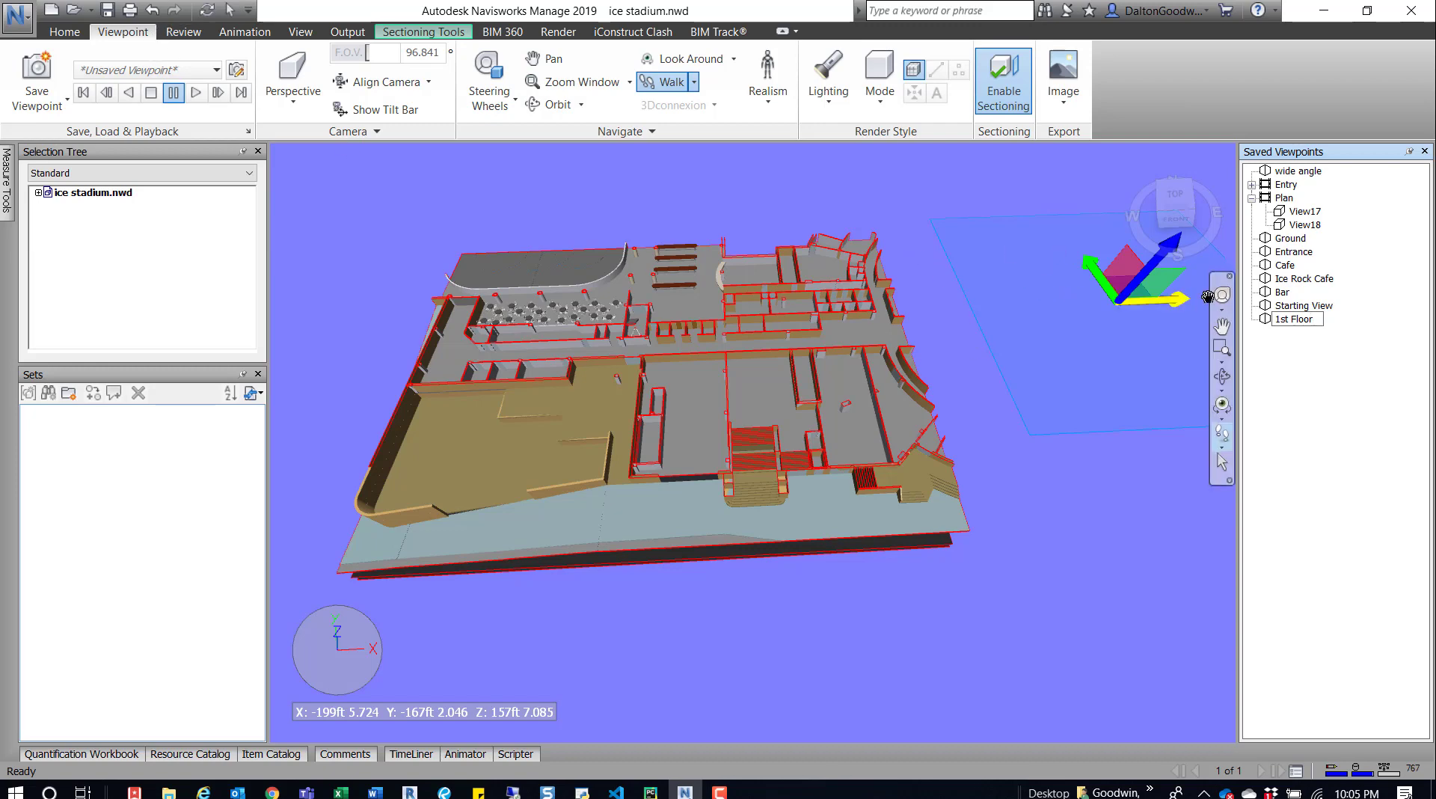
Switch between the Starting View and 1st Floor viewpoints, trying the 1st Floor view with sectioning off as well
left_click(1318, 307)
left_click(1290, 319)
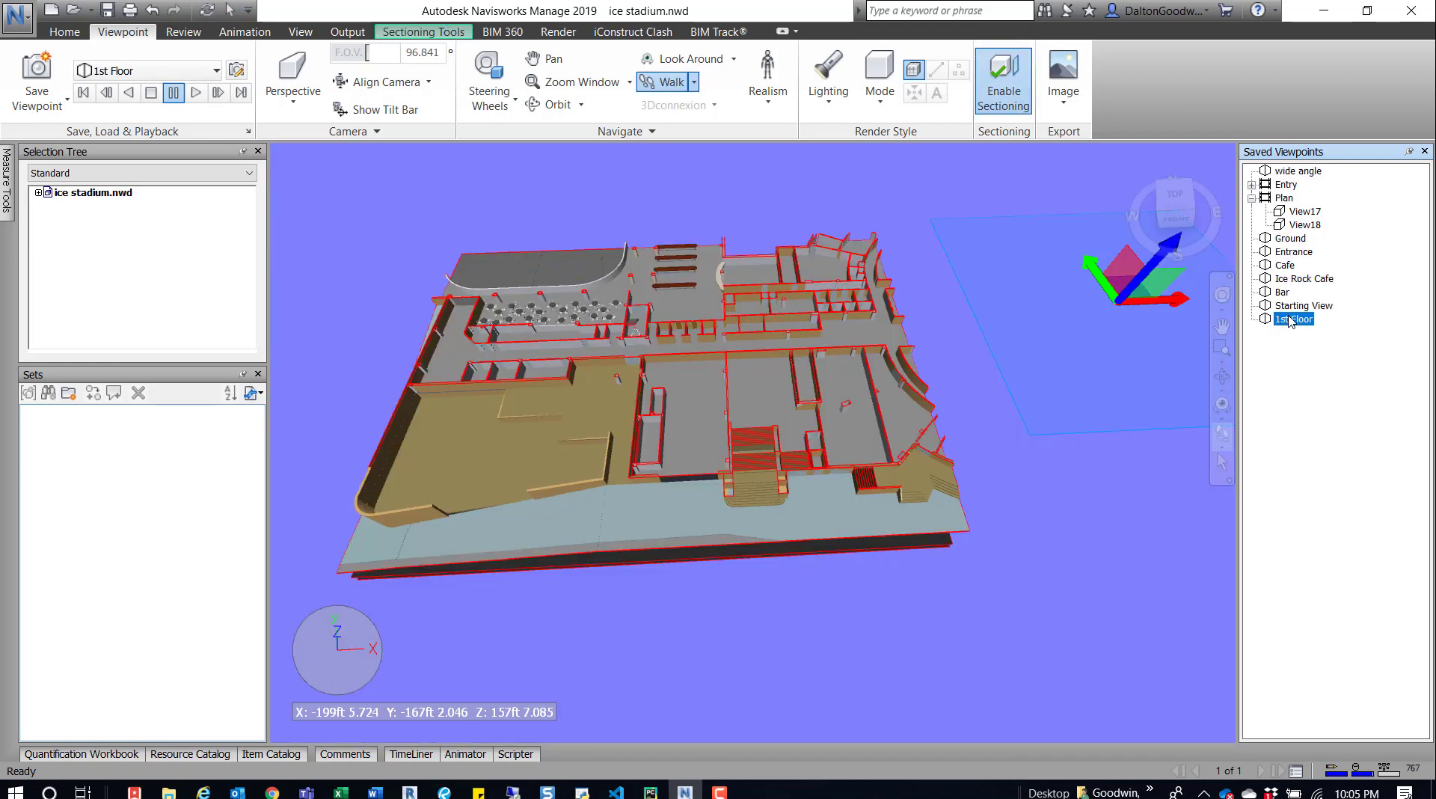
left_click(1301, 305)
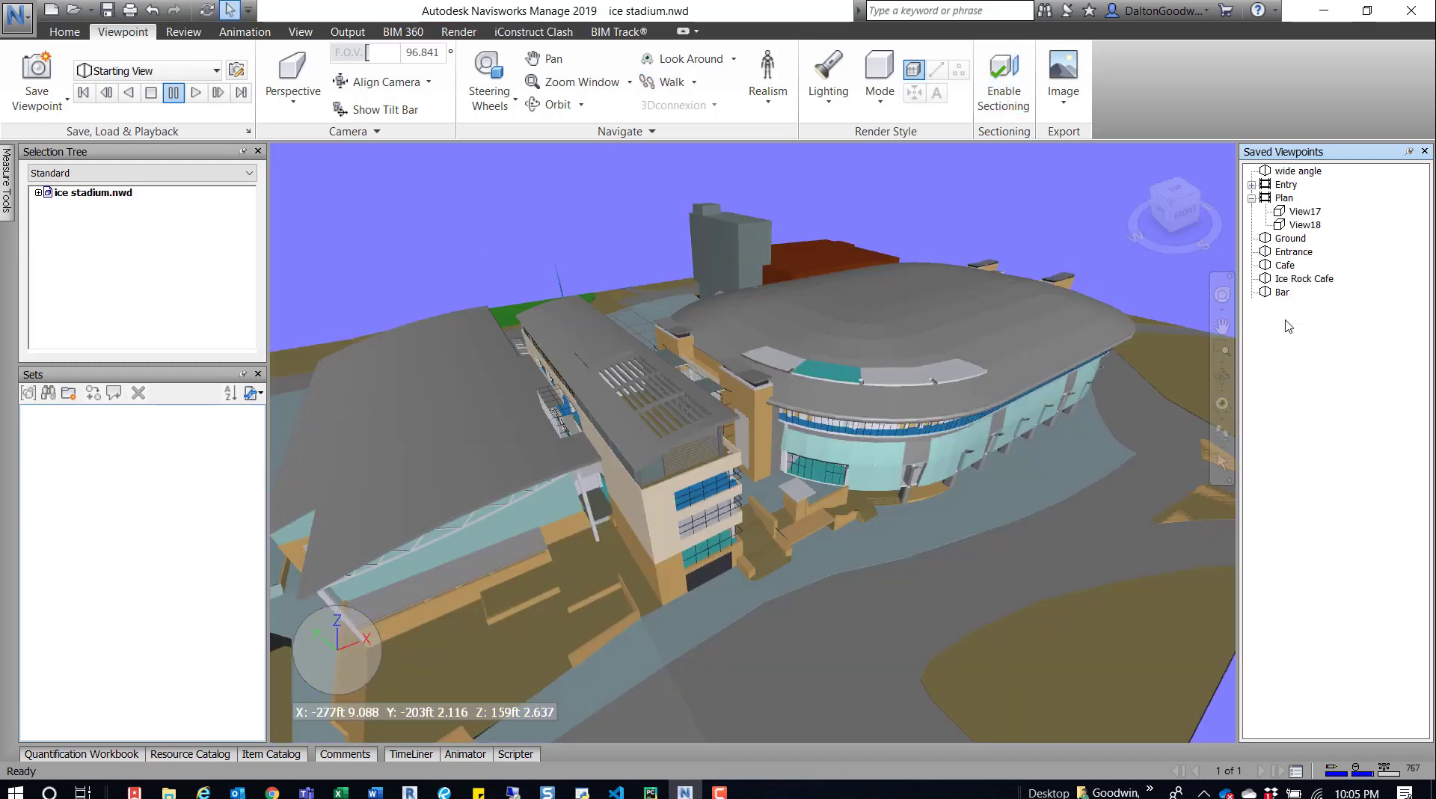
left_click(1293, 319)
left_click(1004, 82)
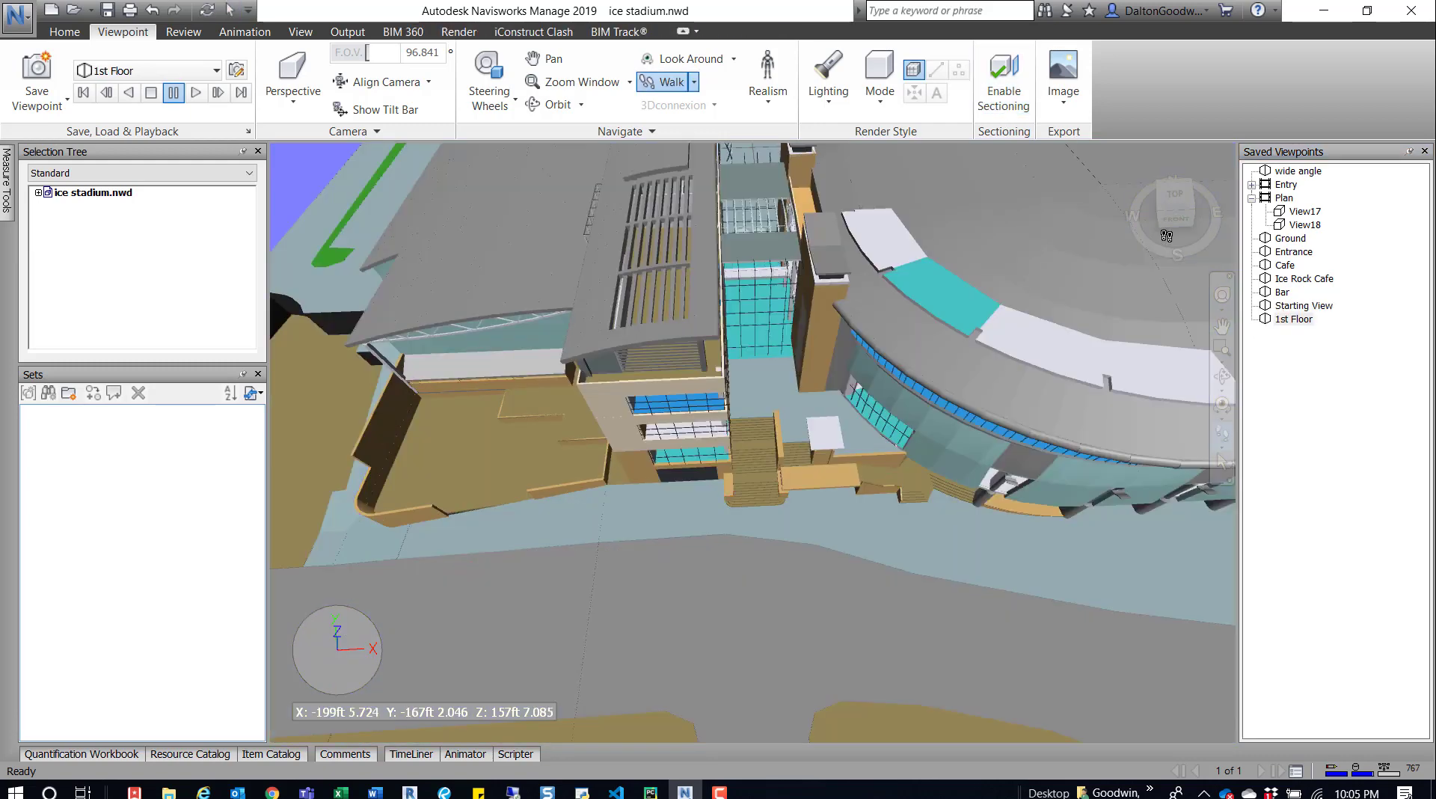
left_click(1302, 305)
left_click(1291, 318)
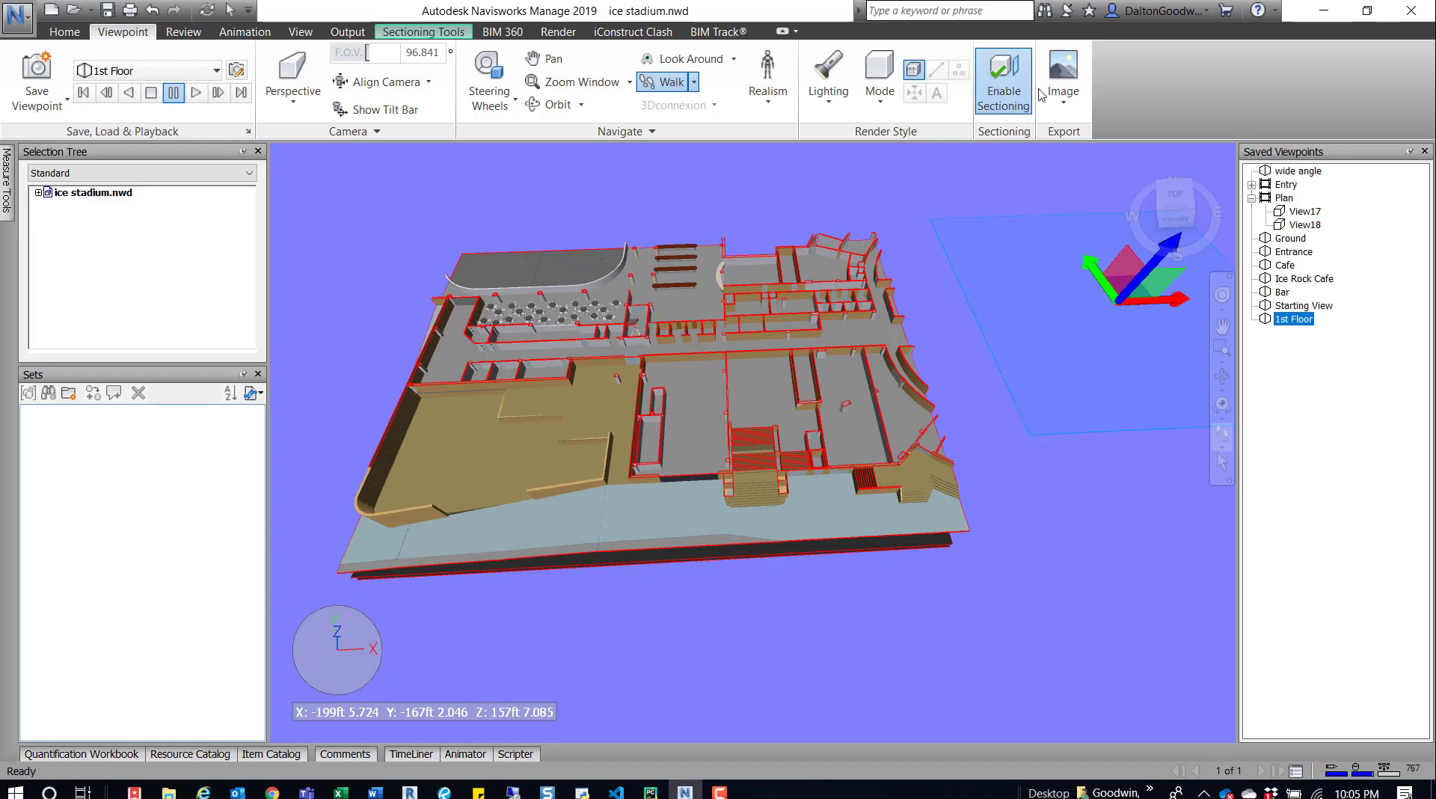
left_click(1325, 309)
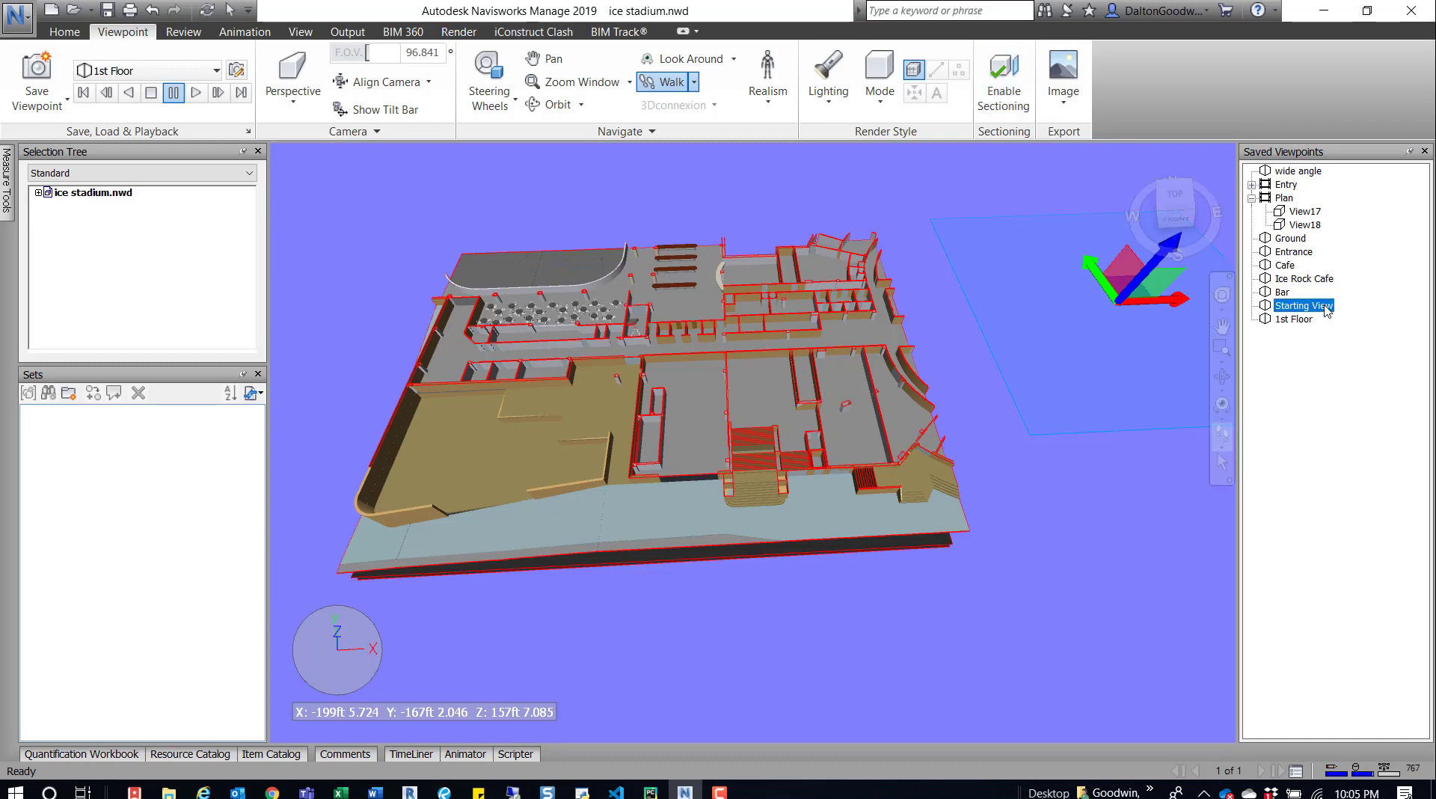
left_click(1308, 320)
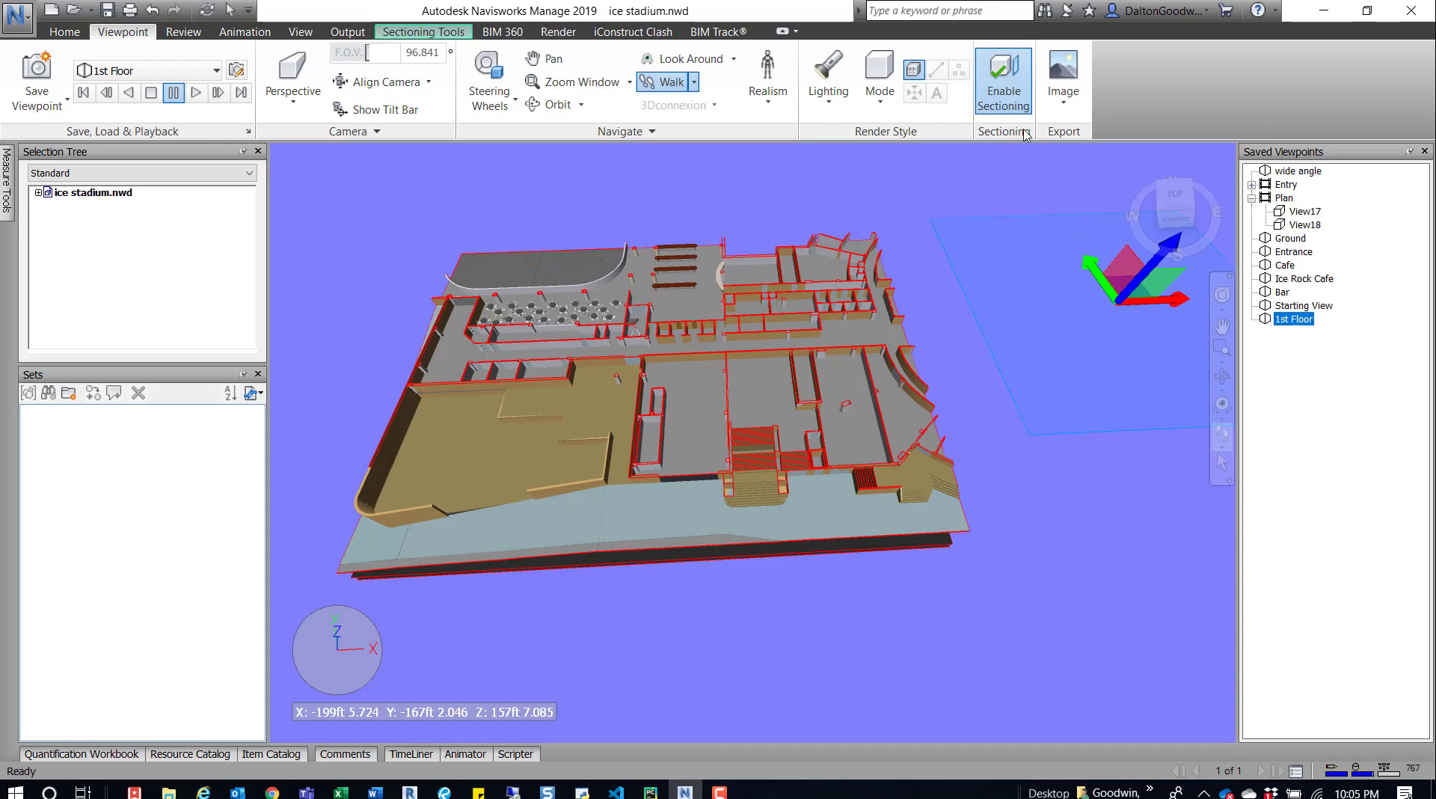
Raise section Plane 1 to cut through the second floor and save the view as a viewpoint named 2nd Floor
left_click_drag(1148, 270, 1159, 228)
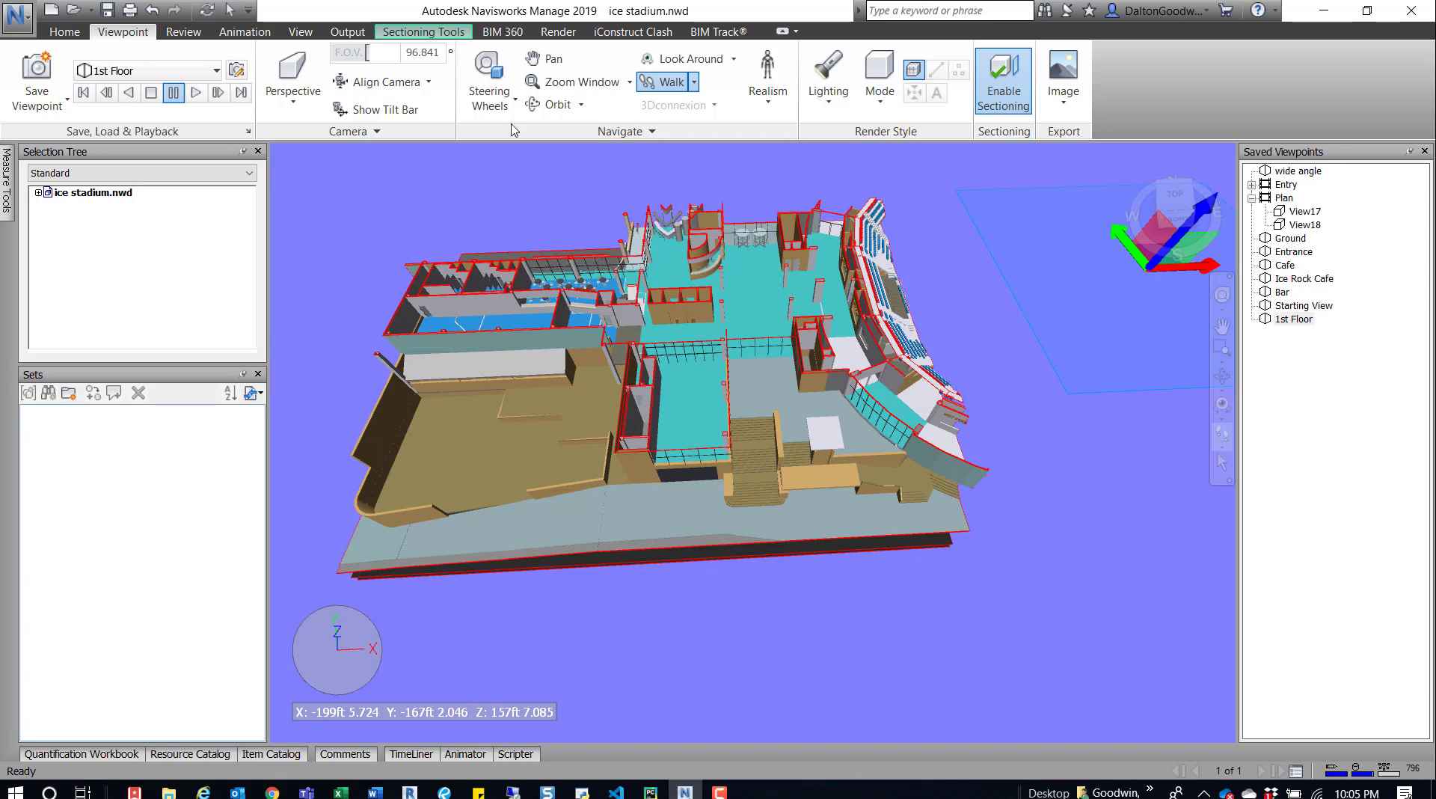
left_click(43, 71)
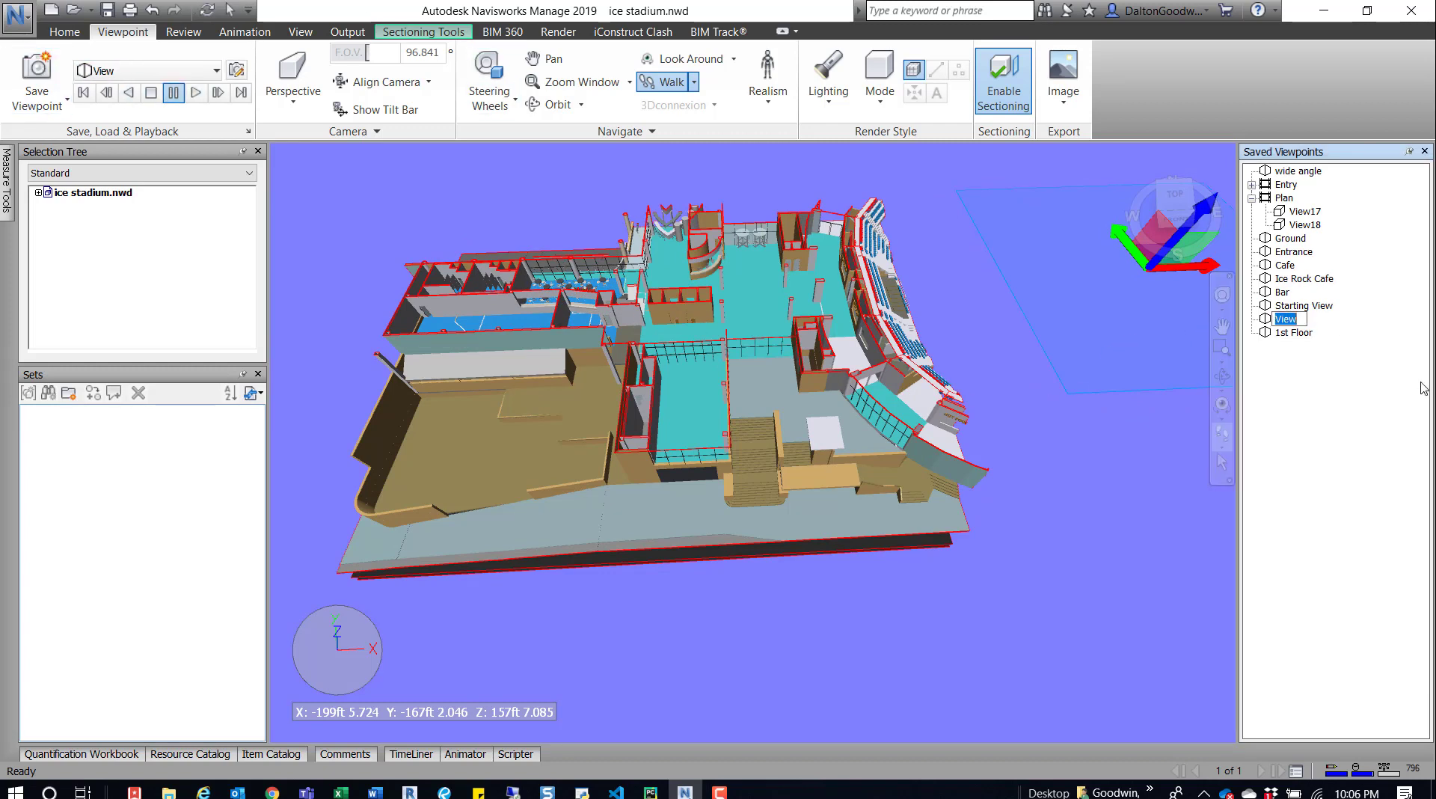
type("2nd Floor")
left_click(1094, 313)
Recall the 1st Floor viewpoint, return to 2nd Floor, and view the model from there
left_click(1302, 334)
left_click(1296, 319)
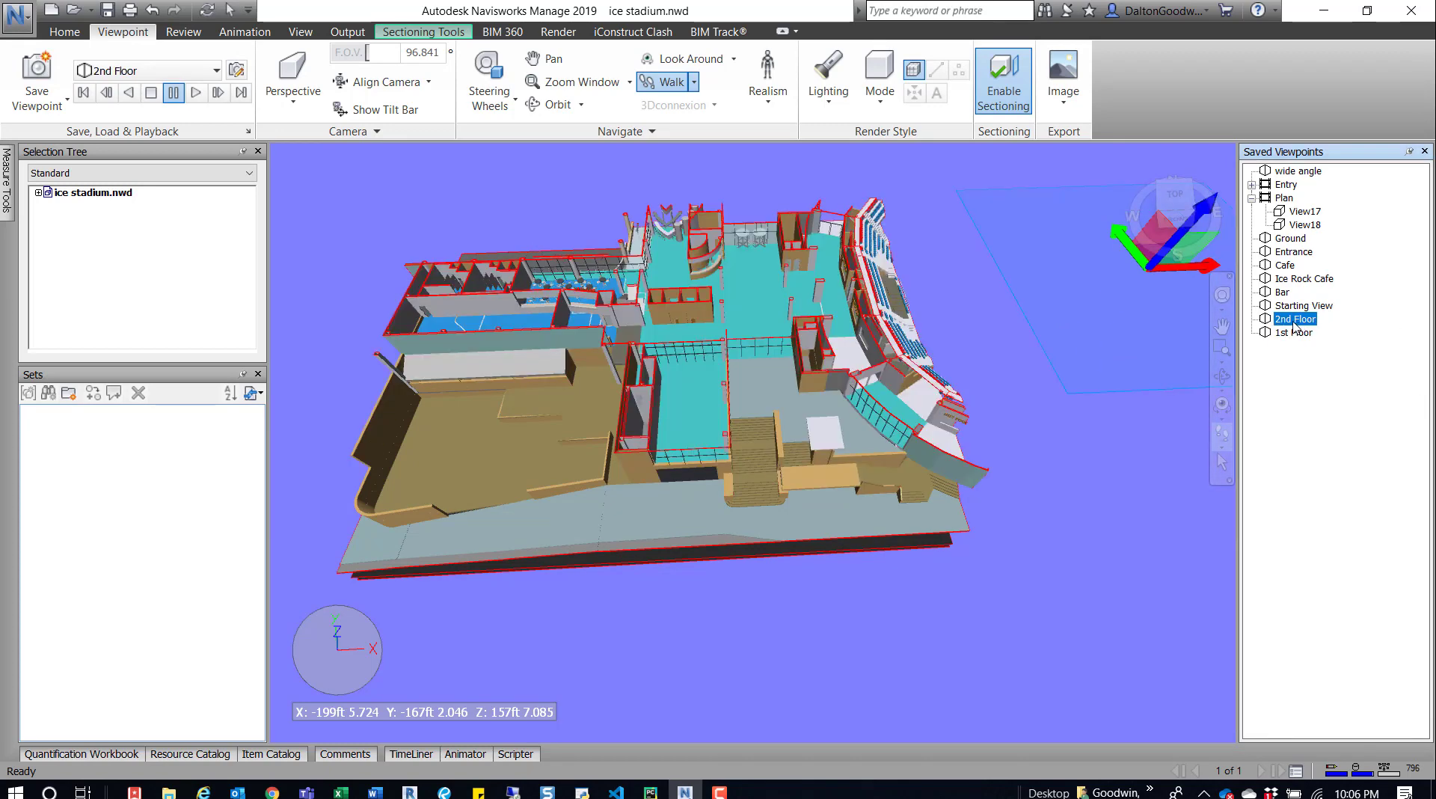
left_click_drag(1090, 298, 1057, 317)
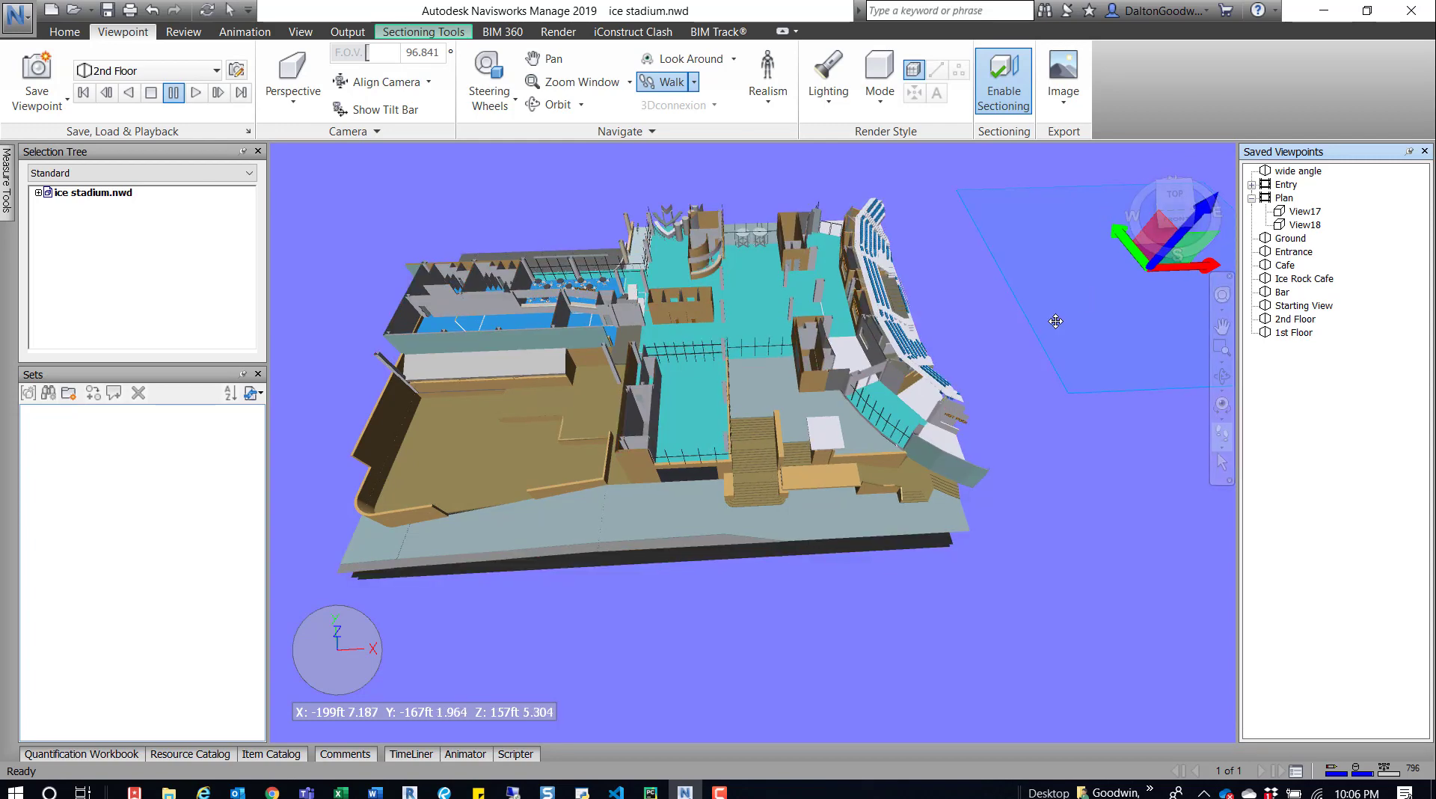
Raise the section plane to cut through the third floor and save the view as a viewpoint named 3rd Floor
left_click_drag(1155, 264, 1113, 201)
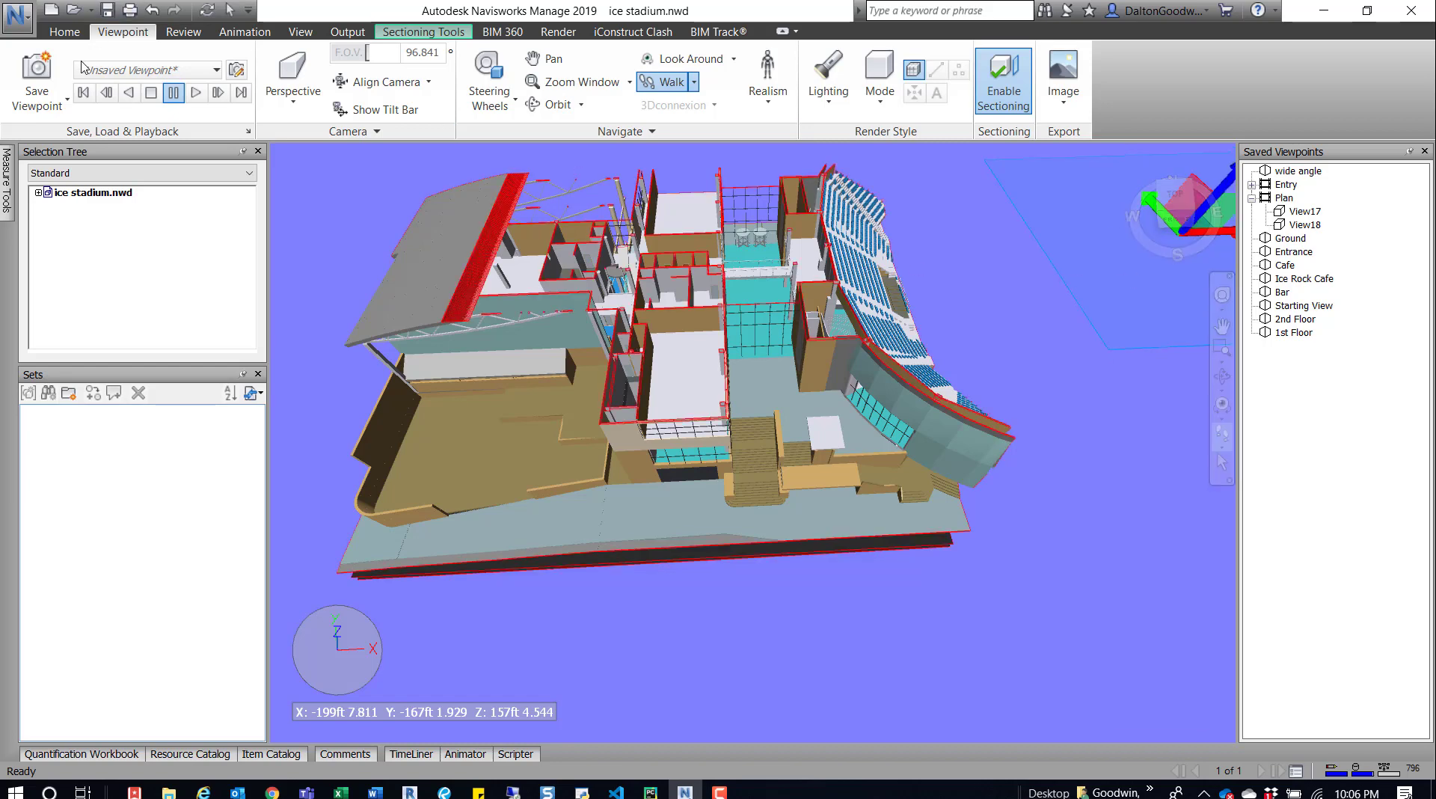
left_click(41, 71)
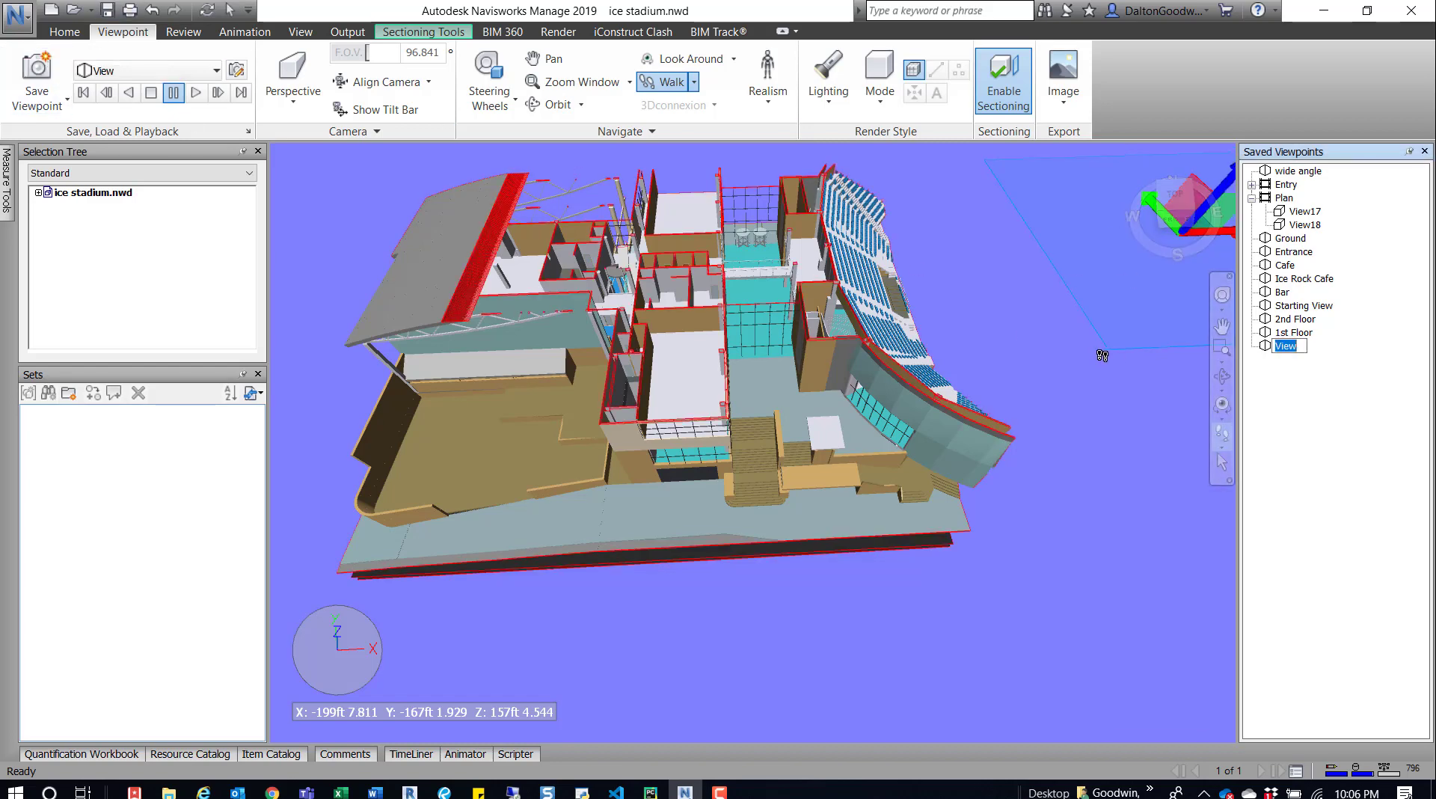
type("3rd Floor")
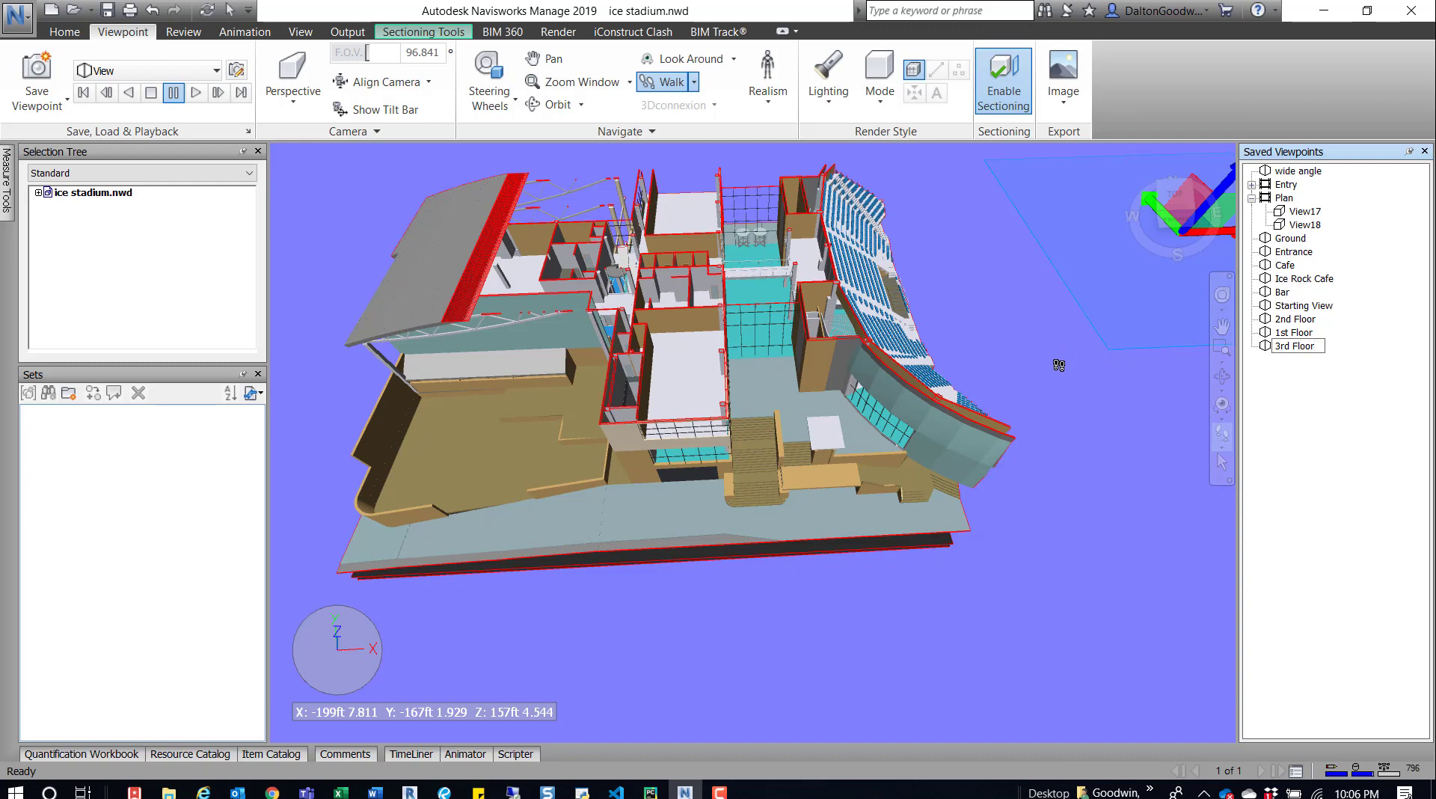
key("Return")
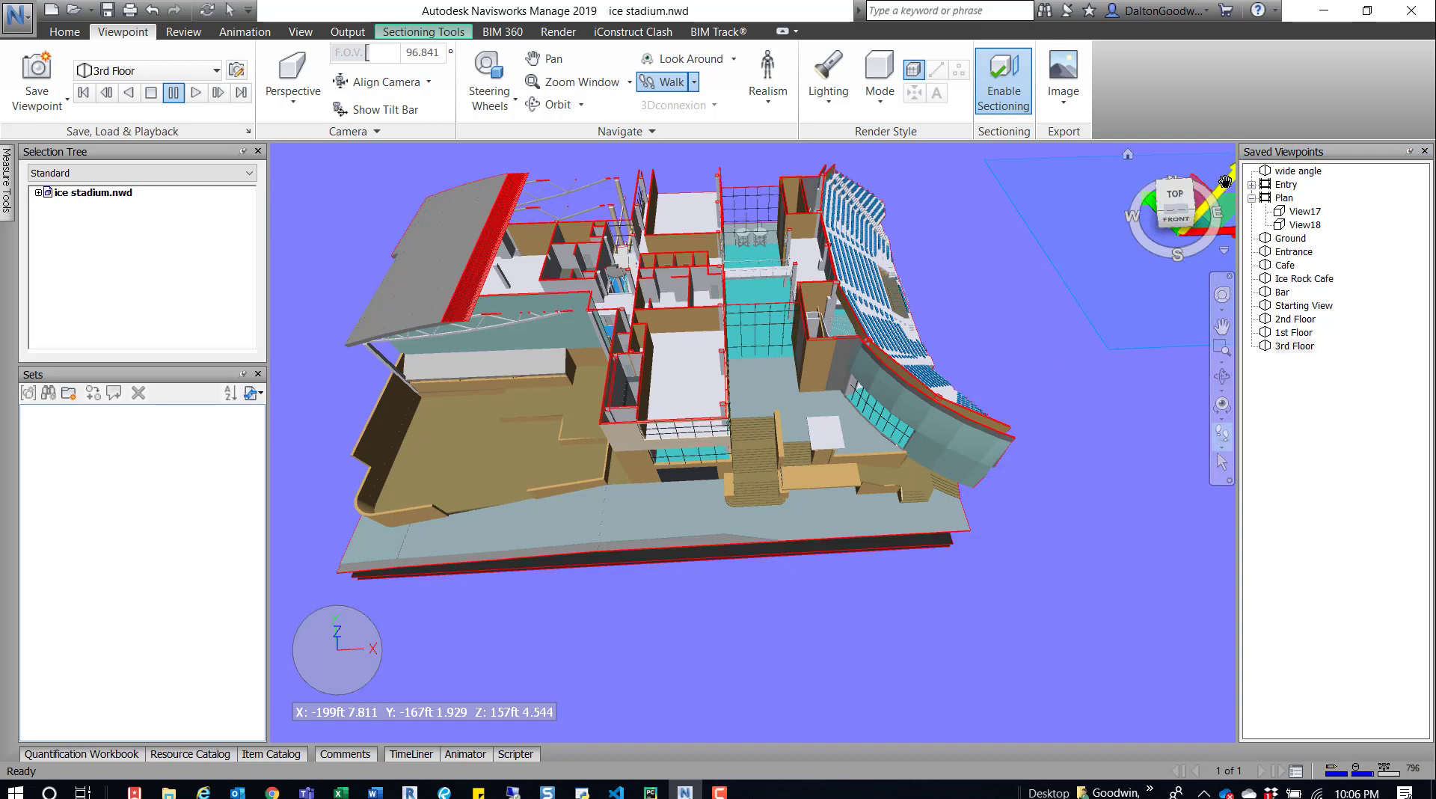
Raise the section plane to the fourth floor and save the view as a viewpoint named 4th Floor
left_click_drag(1222, 179, 1161, 149)
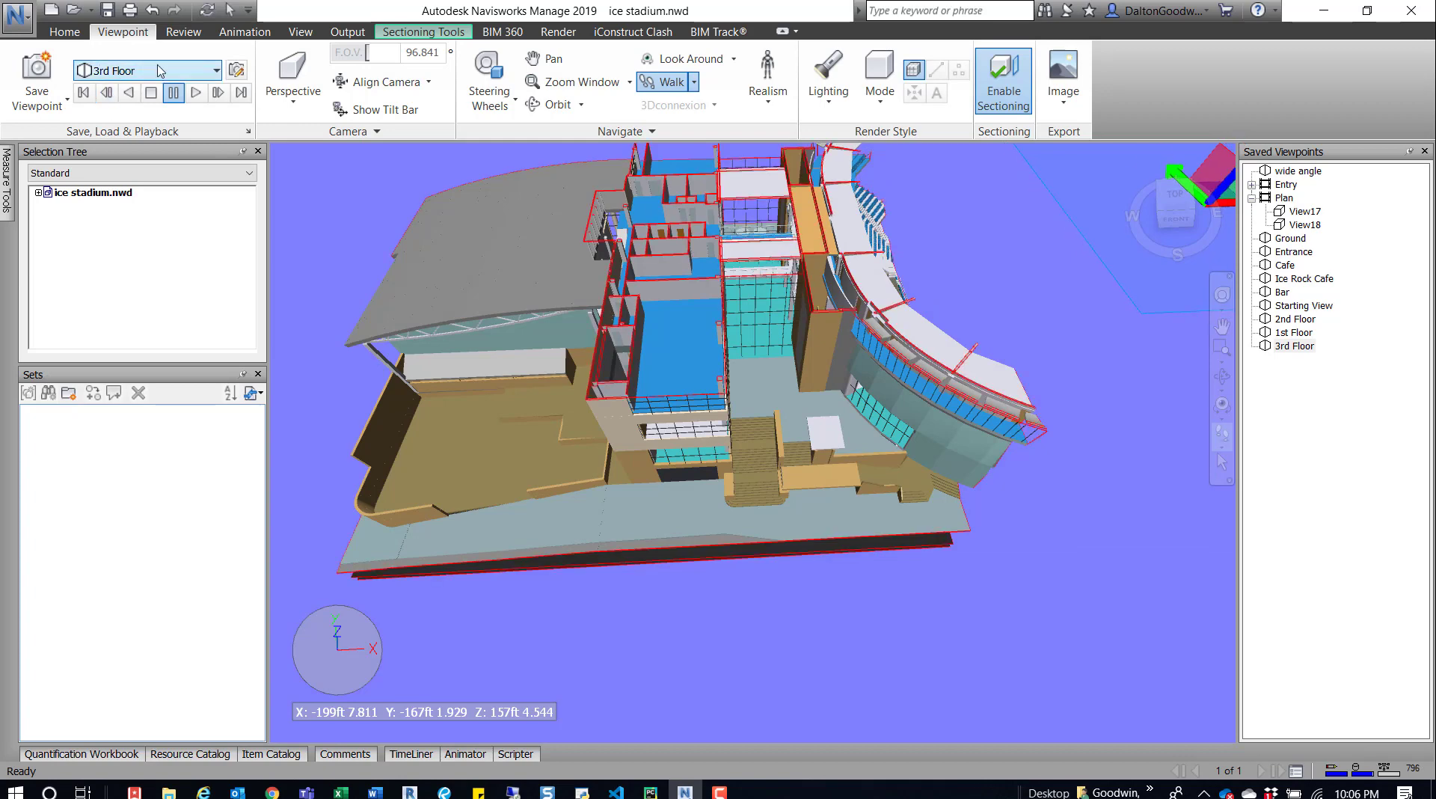
left_click(37, 79)
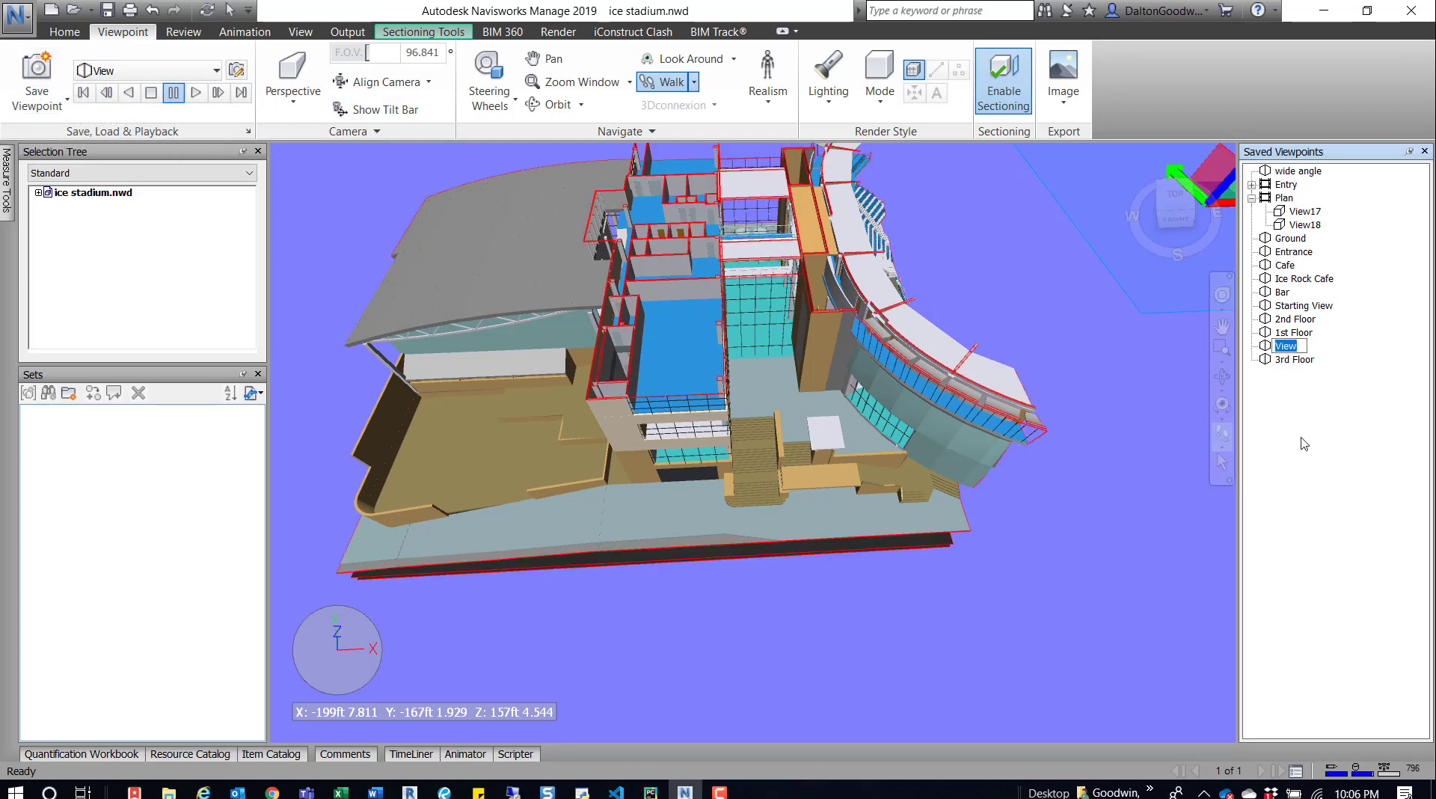
type("4th Floor")
key("Return")
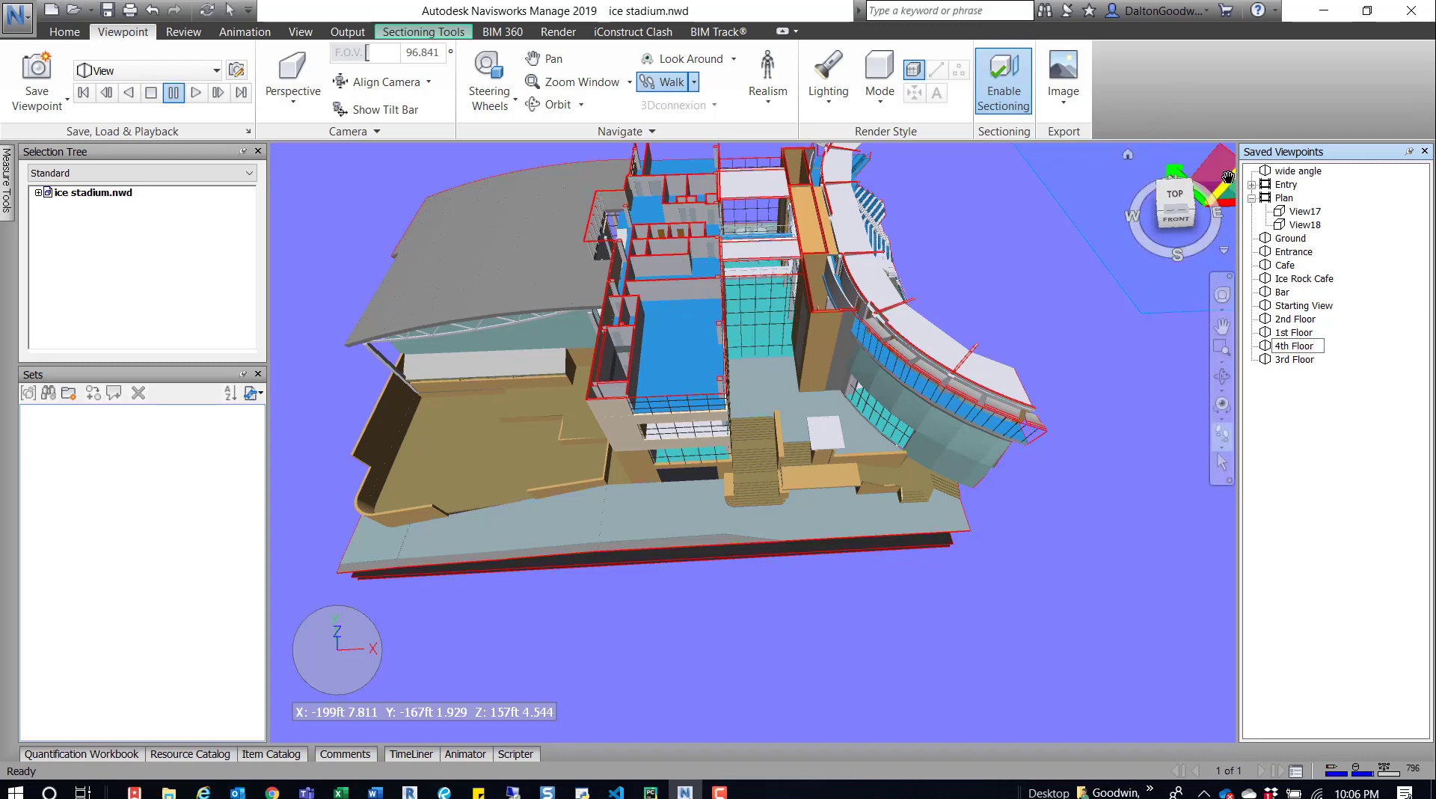
Raise the section plane to the fifth floor and save the view as a viewpoint named 5th Floor
left_click_drag(1230, 166, 1223, 122)
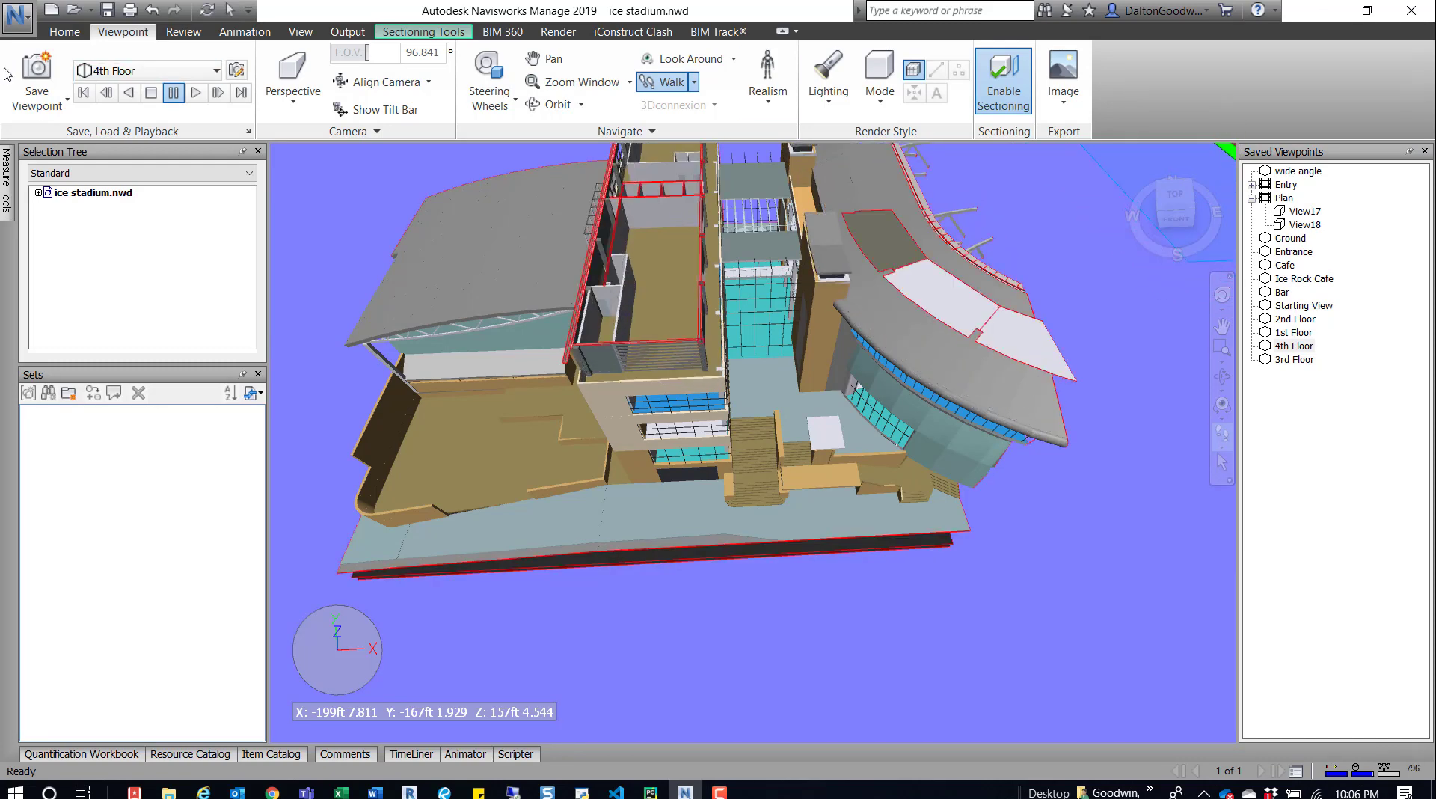
left_click(36, 89)
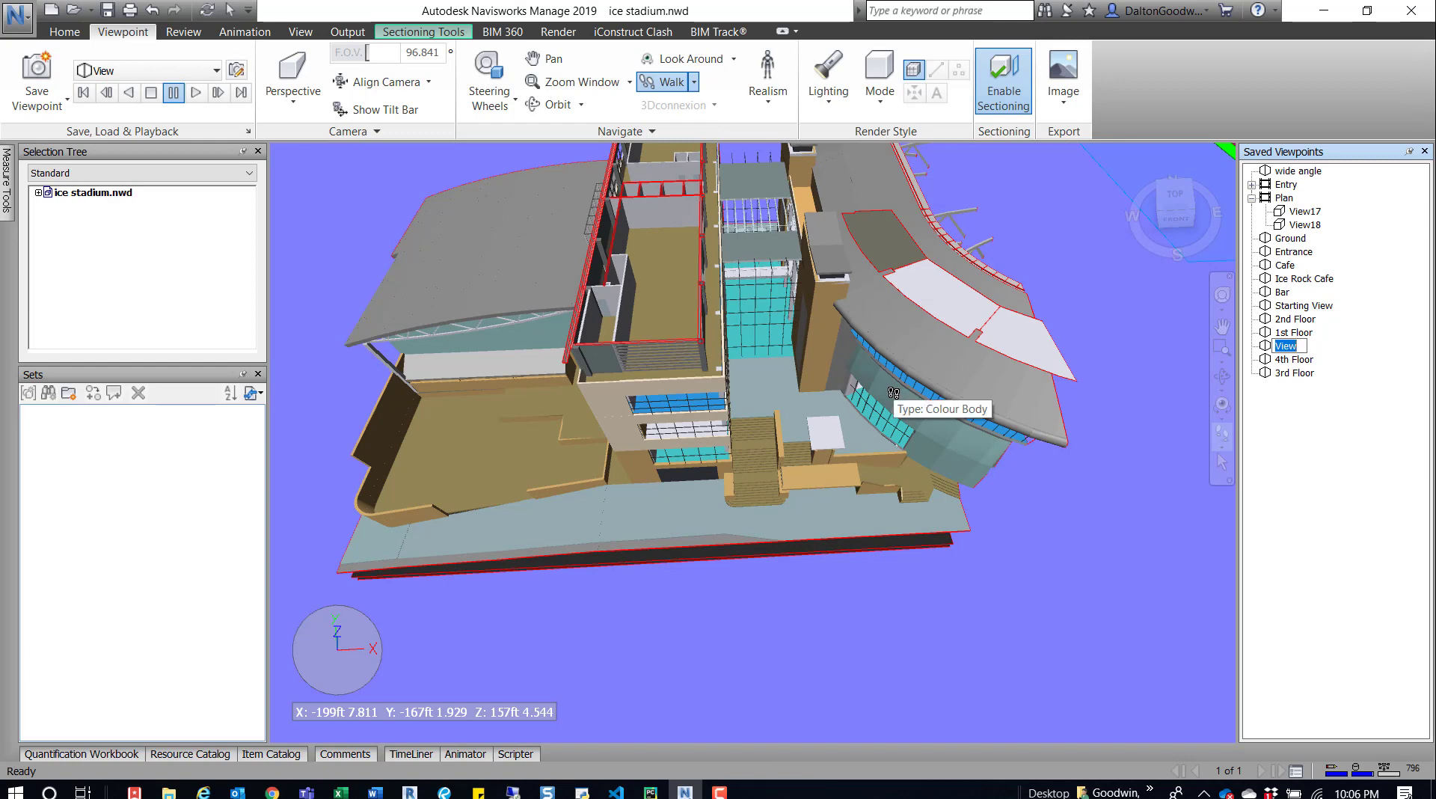
type("5th Floor")
left_click(841, 237)
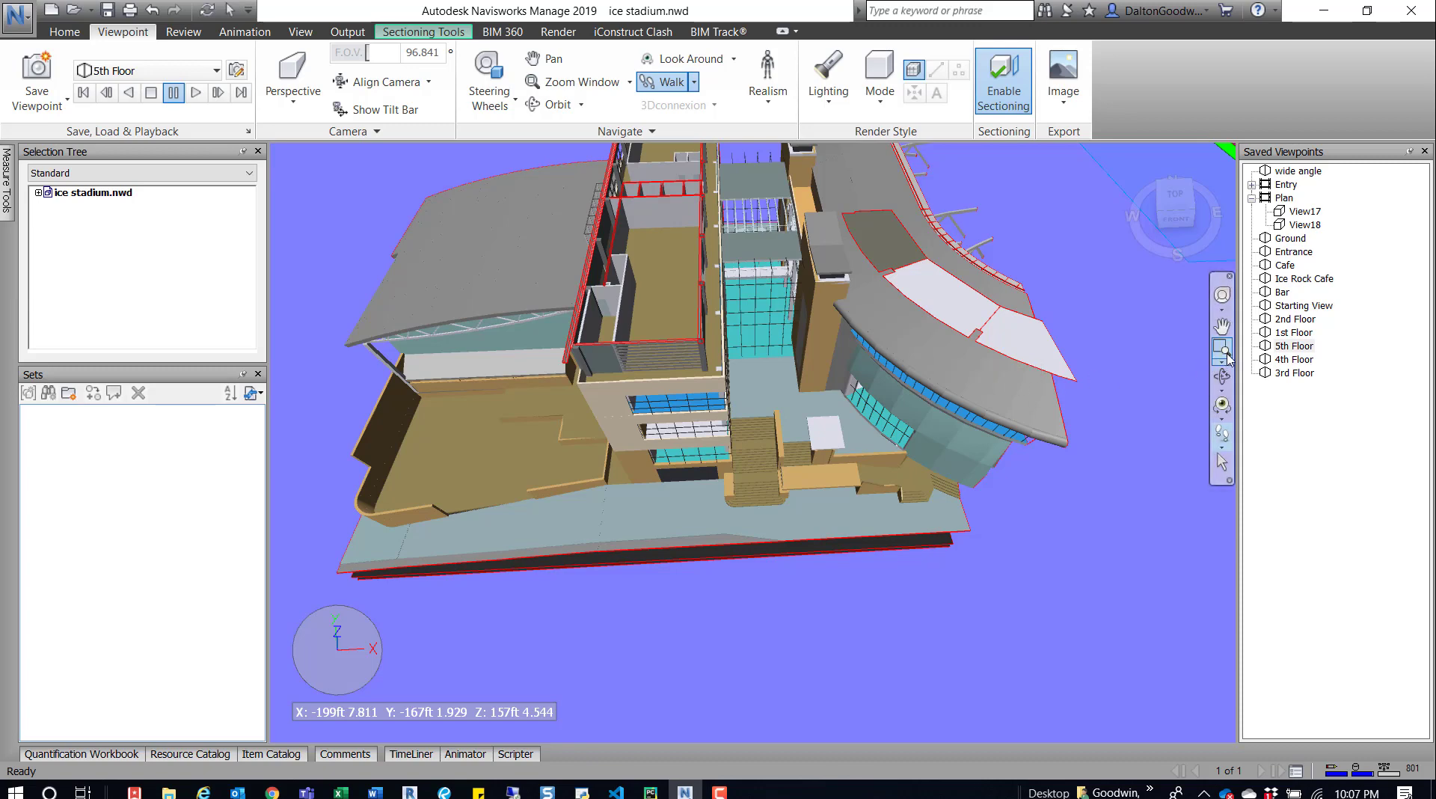
Recall the saved floor viewpoints one after another from 1st Floor up to 5th Floor
left_click(1294, 332)
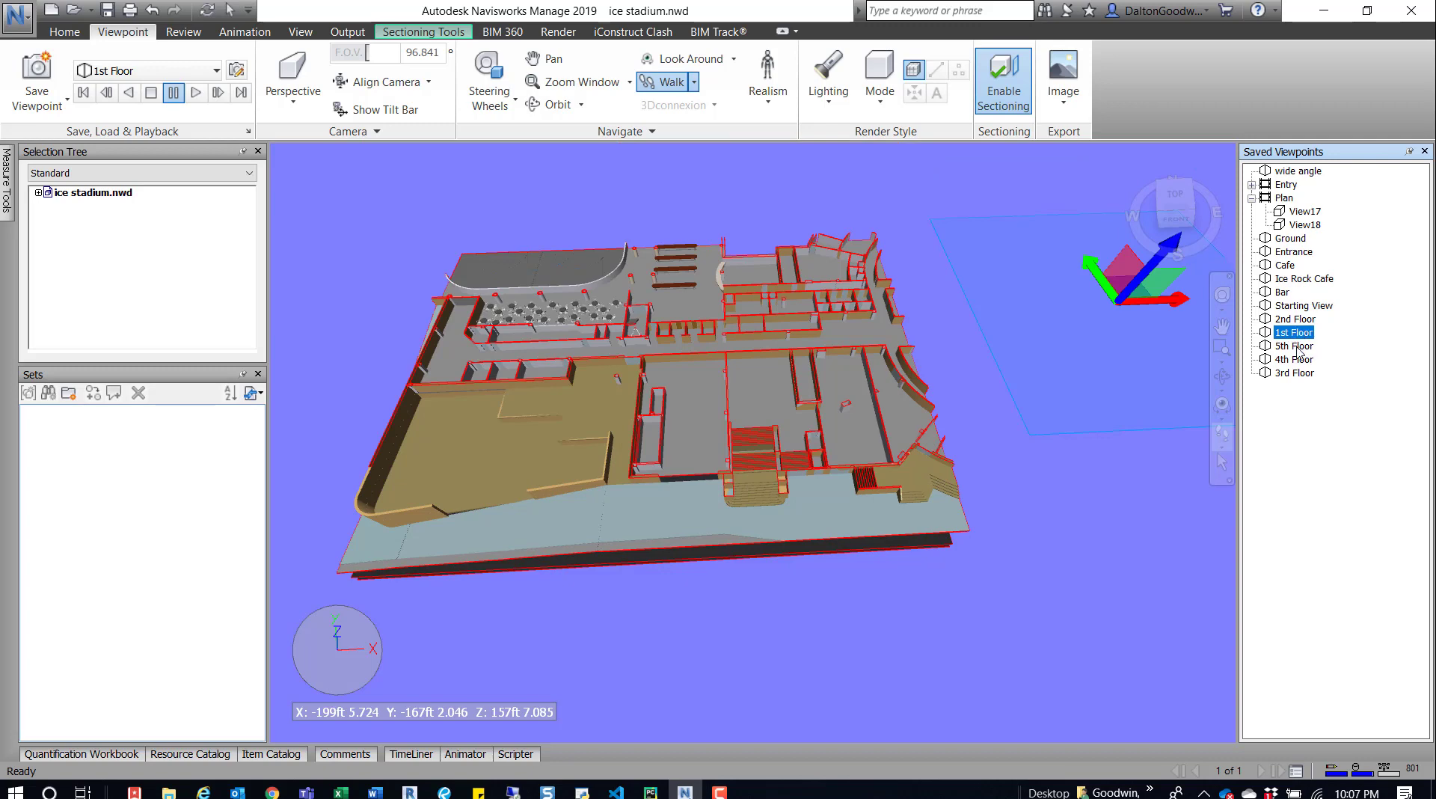
left_click(1301, 320)
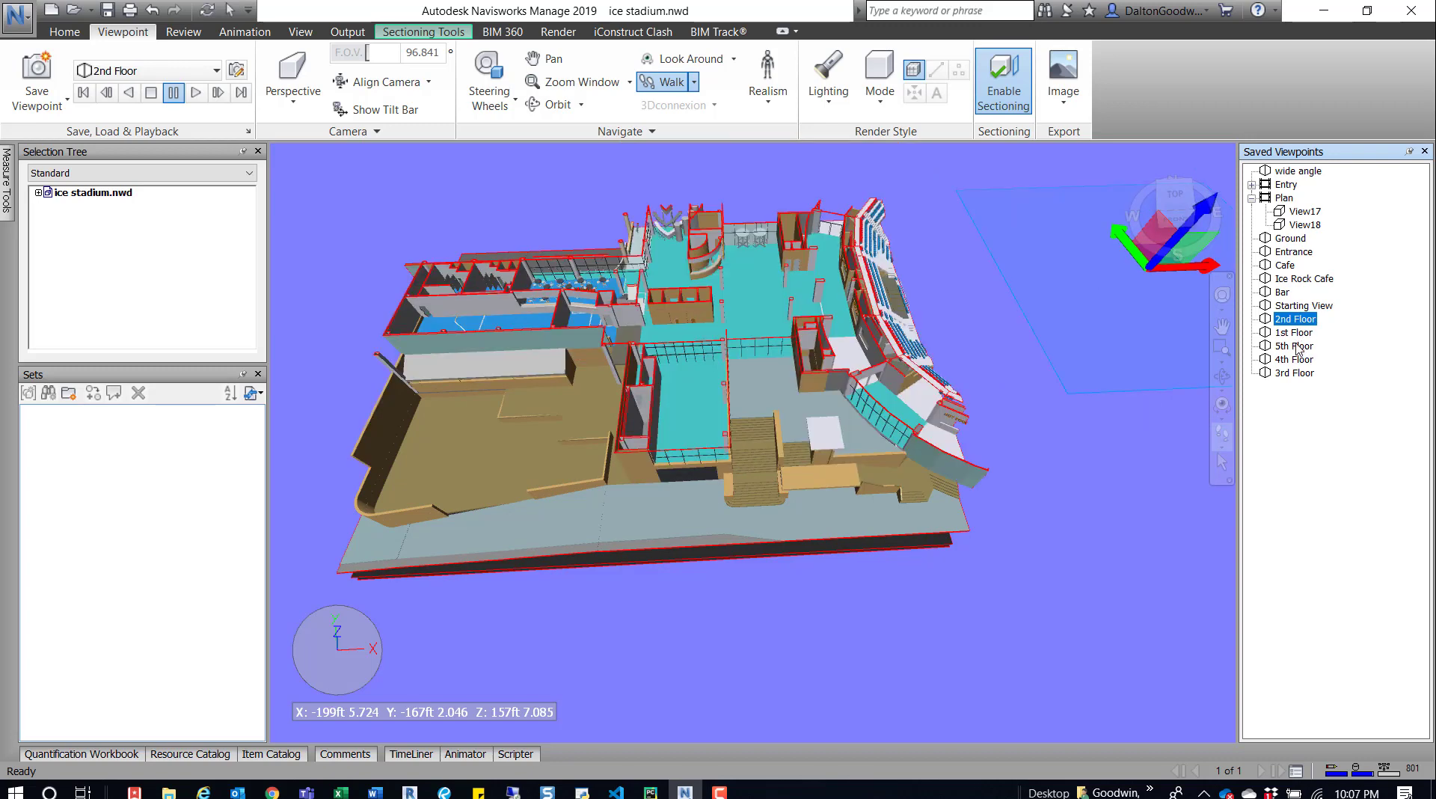
left_click(1287, 371)
left_click(1294, 360)
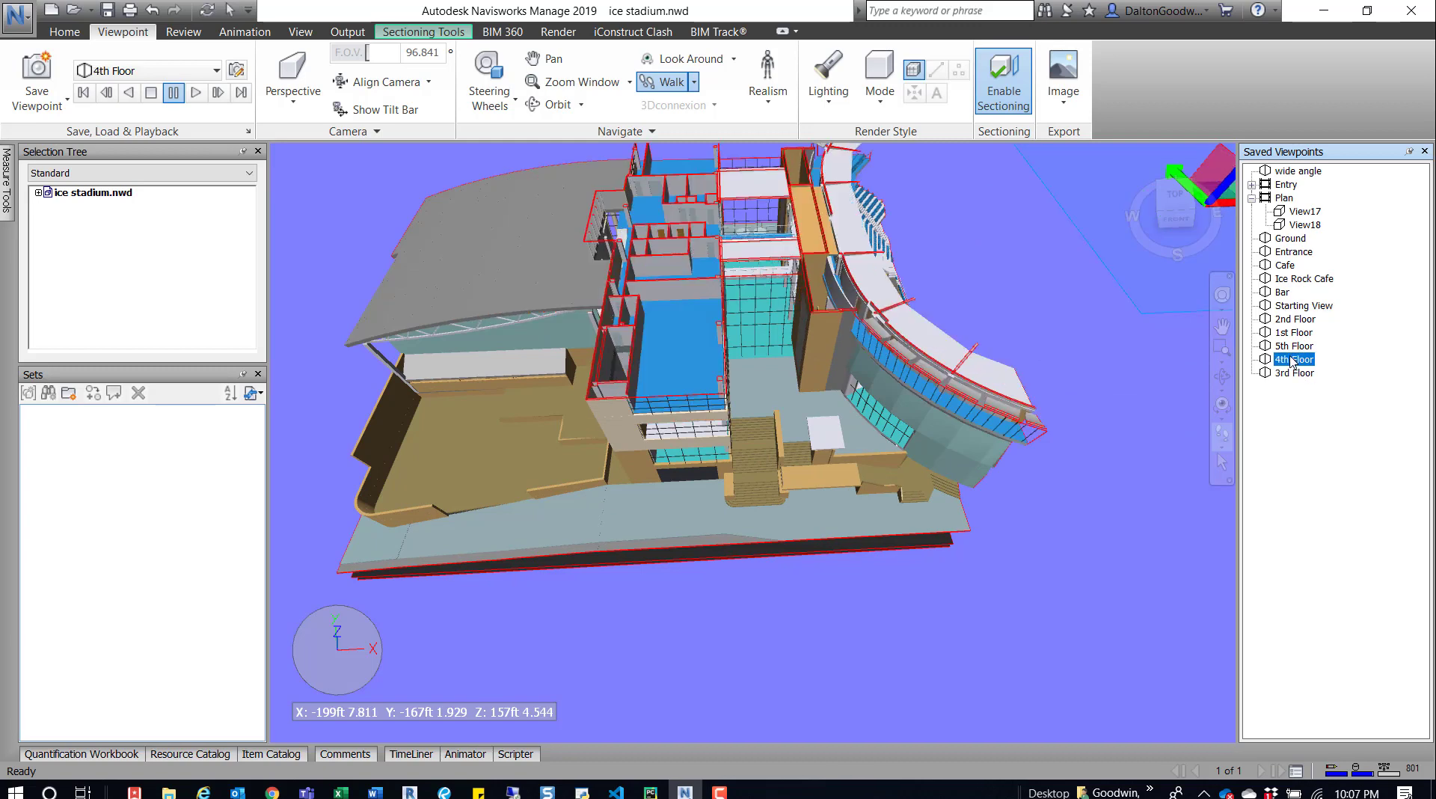
left_click(1295, 346)
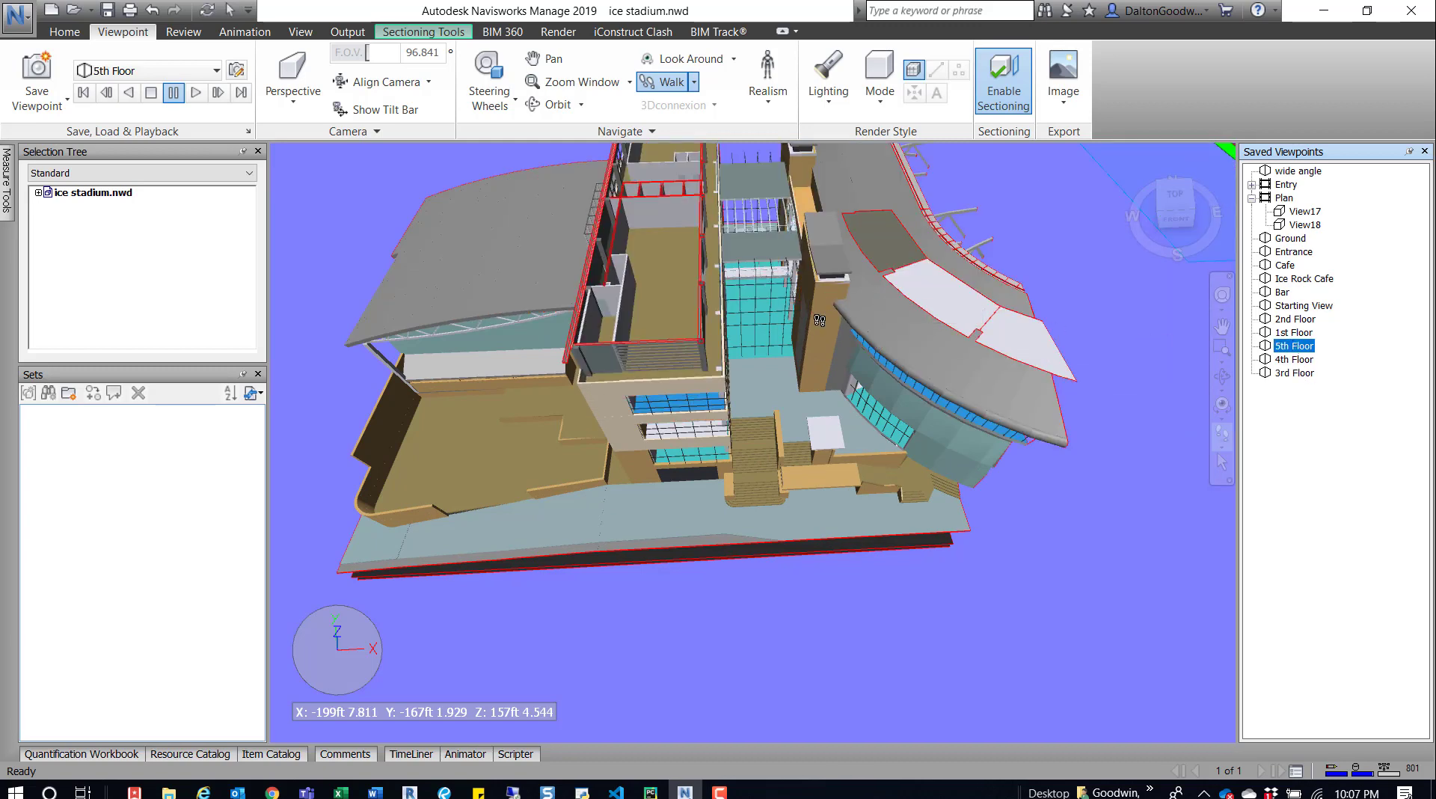
Turn the sectioned fifth floor to a straight top view and frame the building in it
left_click_drag(816, 363, 794, 293)
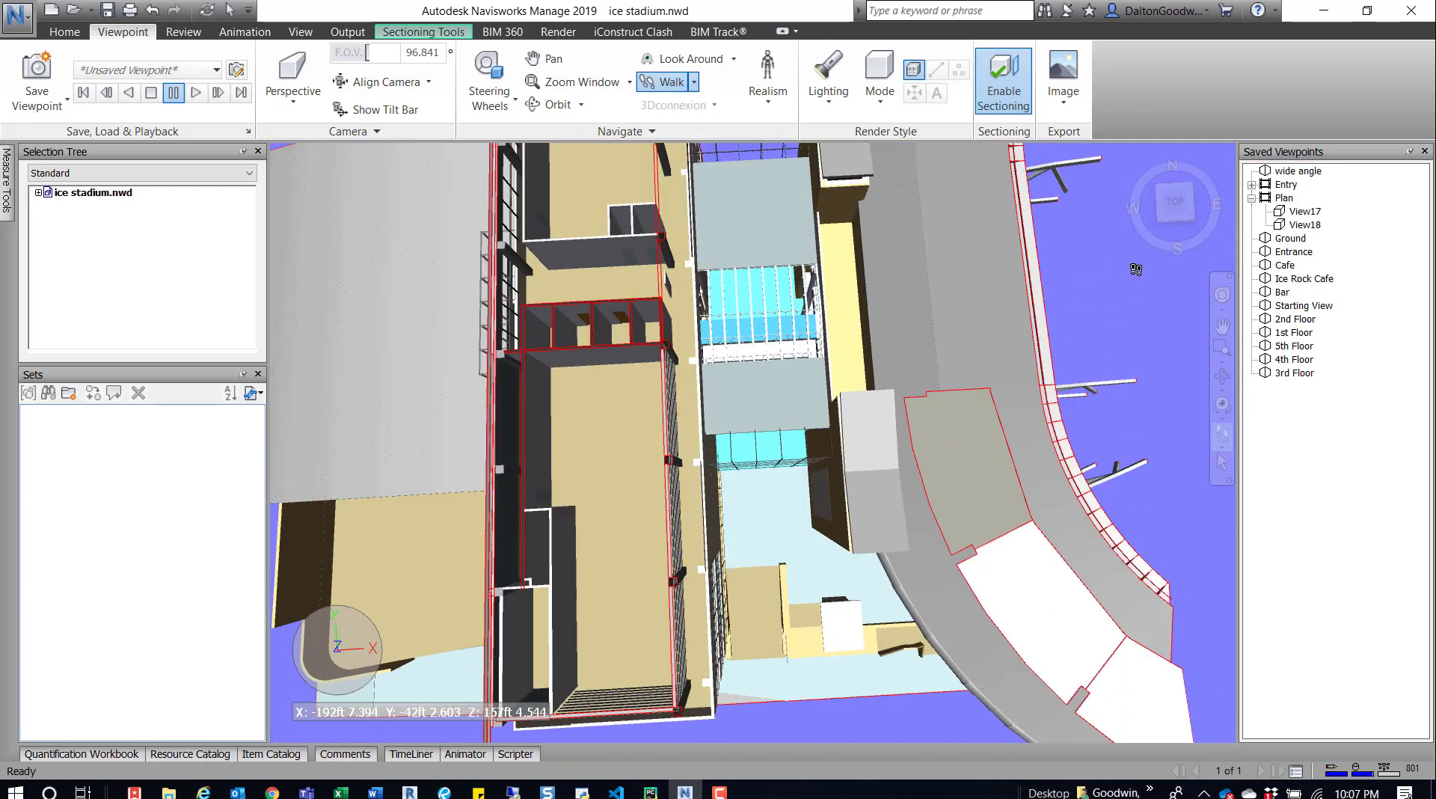
left_click(1177, 202)
middle_click_drag(714, 392, 685, 763)
left_click_drag(978, 359, 570, 288)
middle_click_drag(689, 233, 743, 404)
left_click_drag(871, 374, 871, 275)
middle_click_drag(934, 178, 754, 191)
Change the camera of the top view from perspective to orthographic
left_click(290, 88)
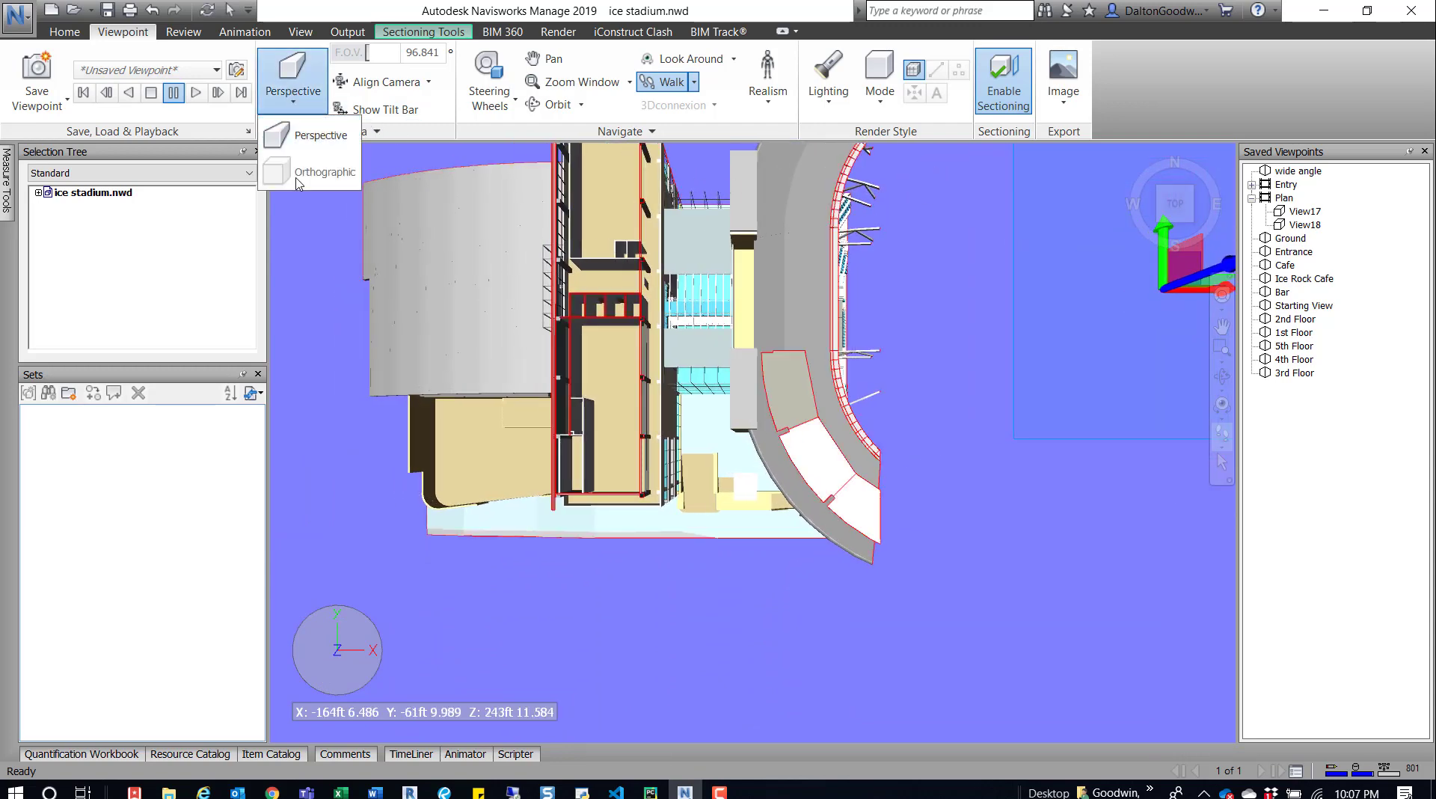
left_click(779, 209)
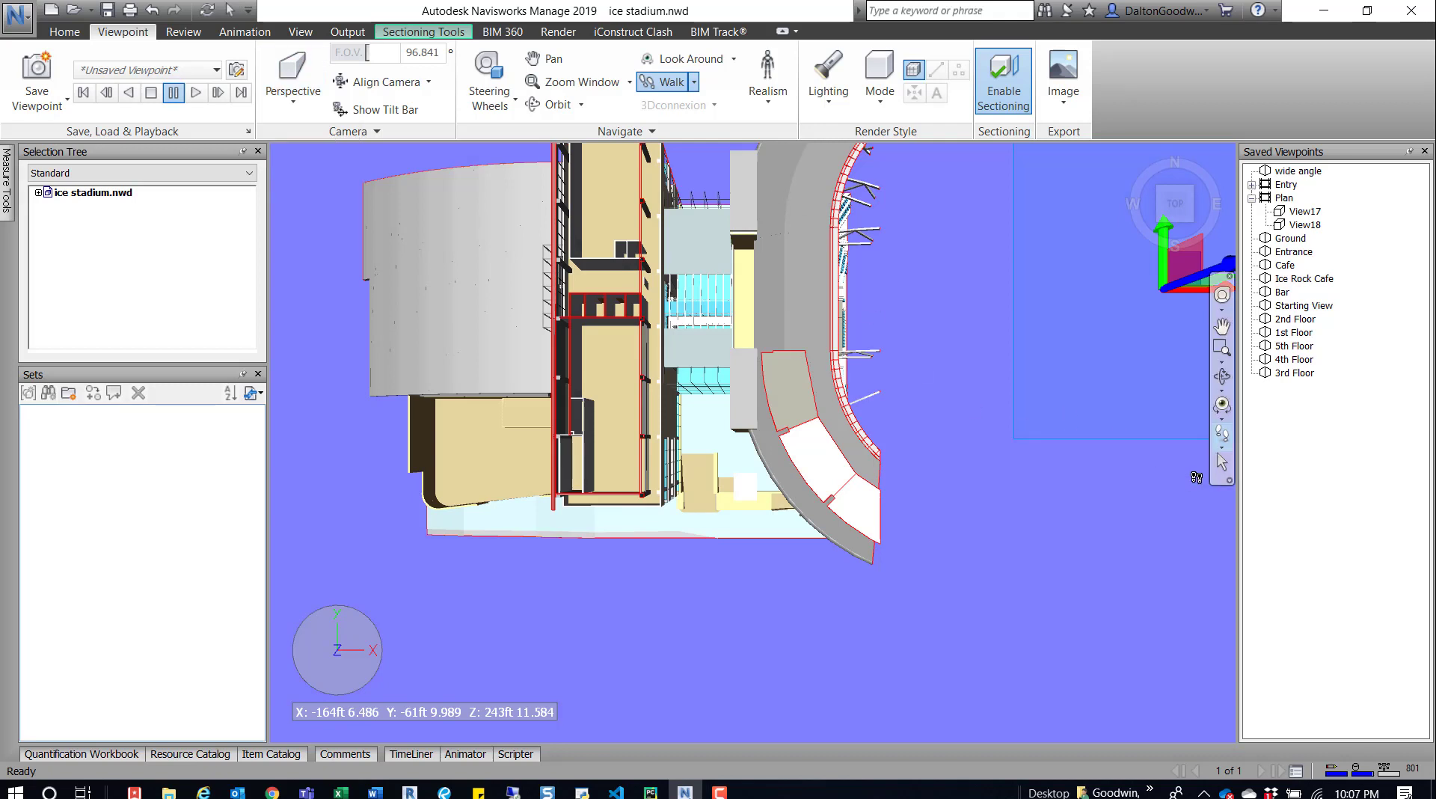
left_click(1222, 462)
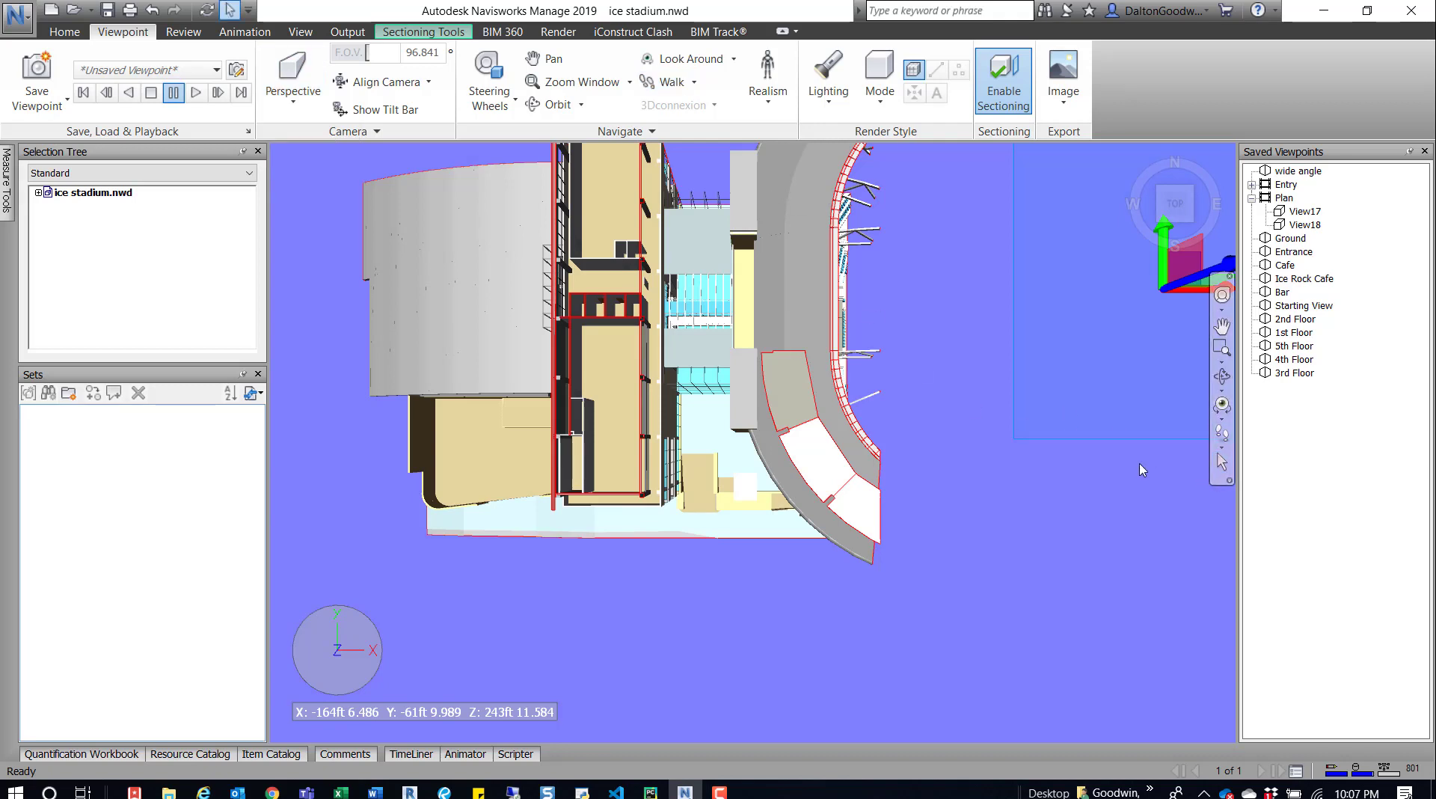
left_click(285, 88)
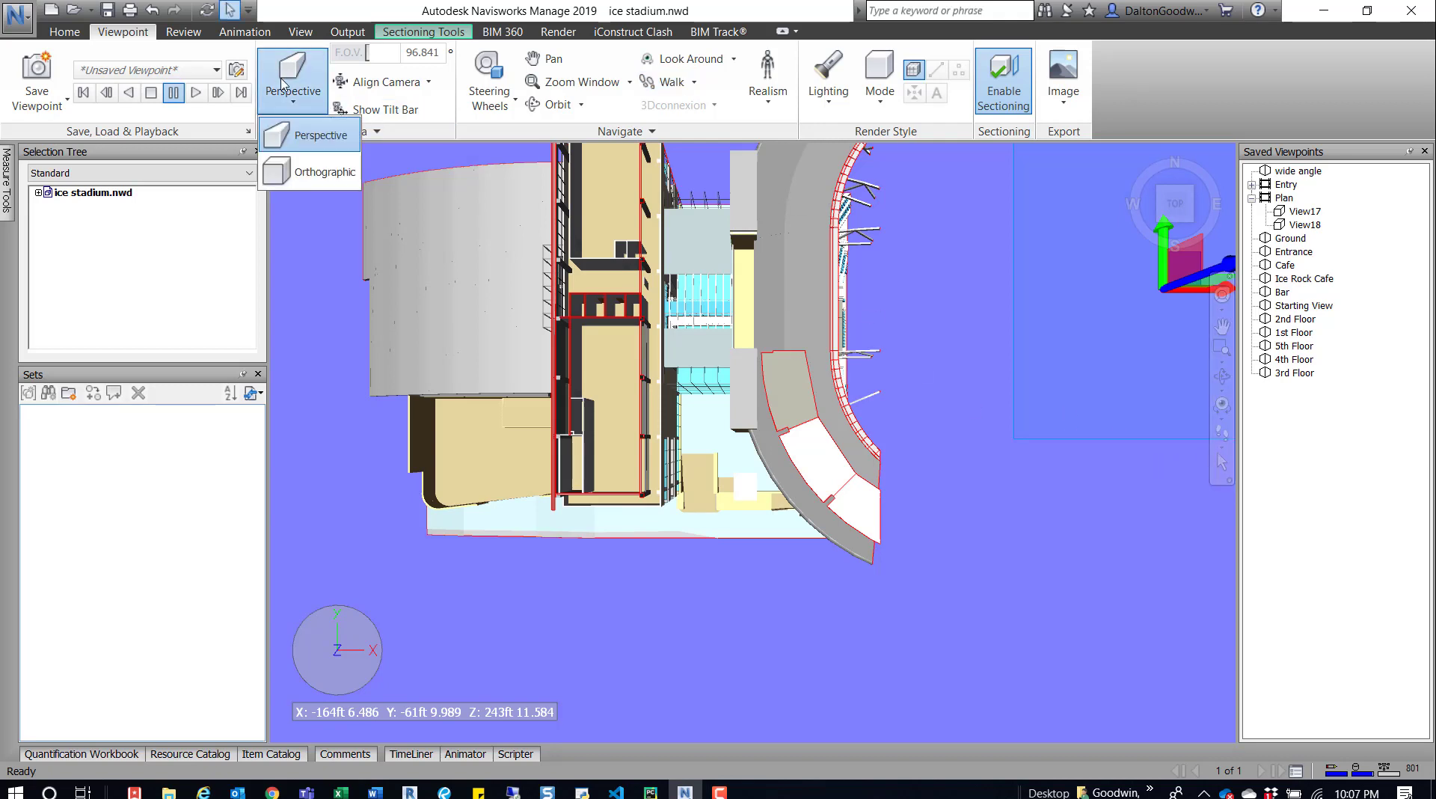
left_click(1191, 466)
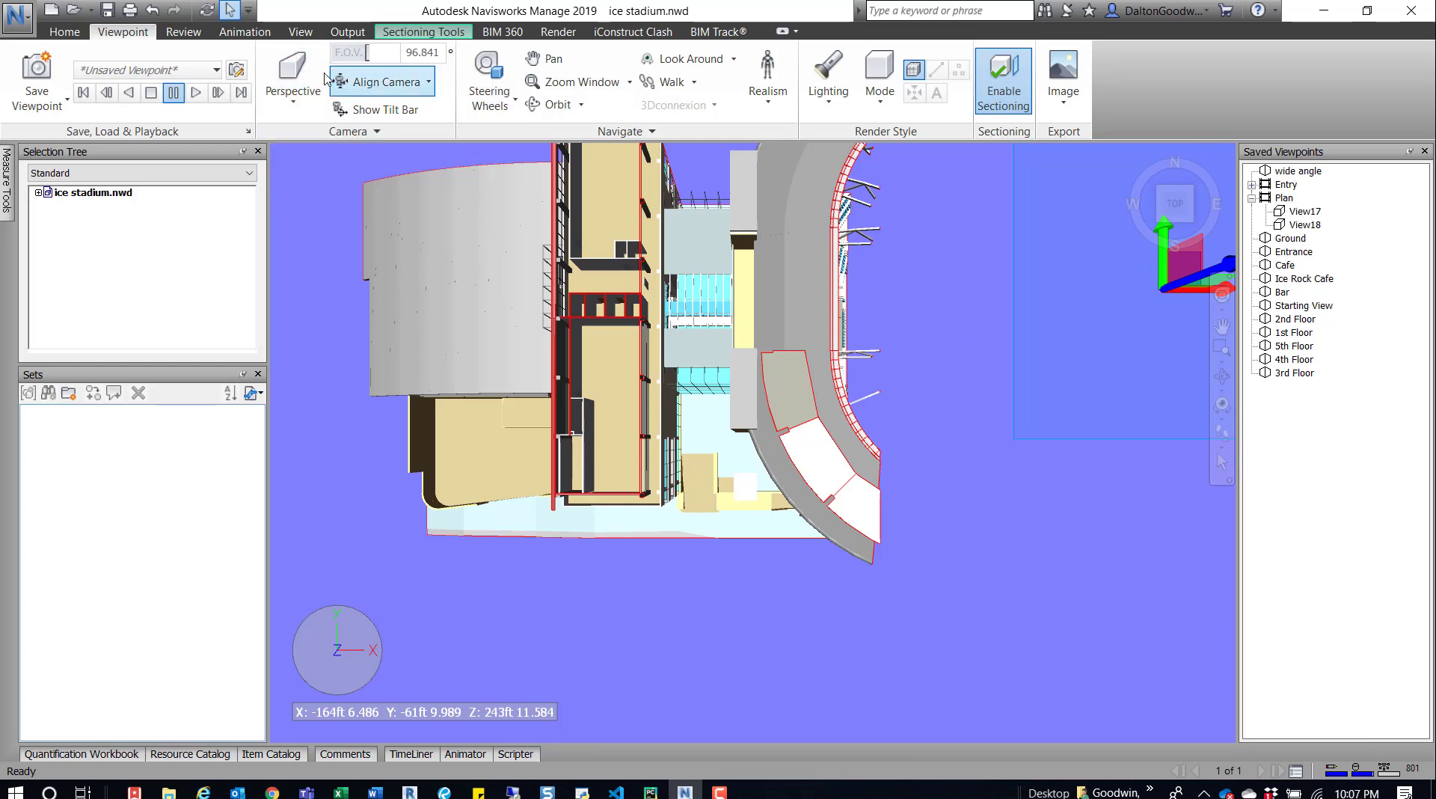
left_click(293, 93)
left_click(282, 177)
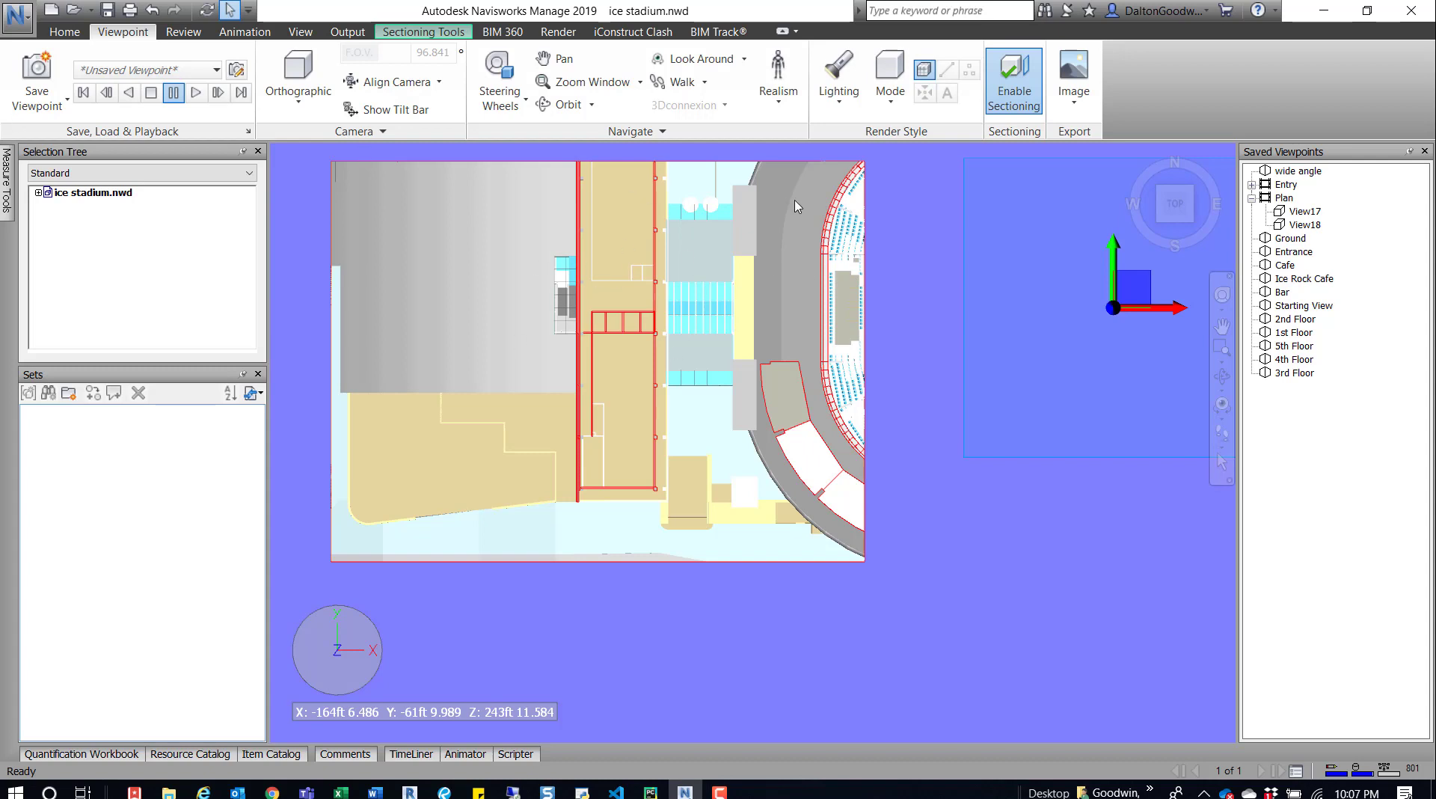
Save the orthographic top view as a viewpoint named 5th Floor Orthographic
left_click(33, 66)
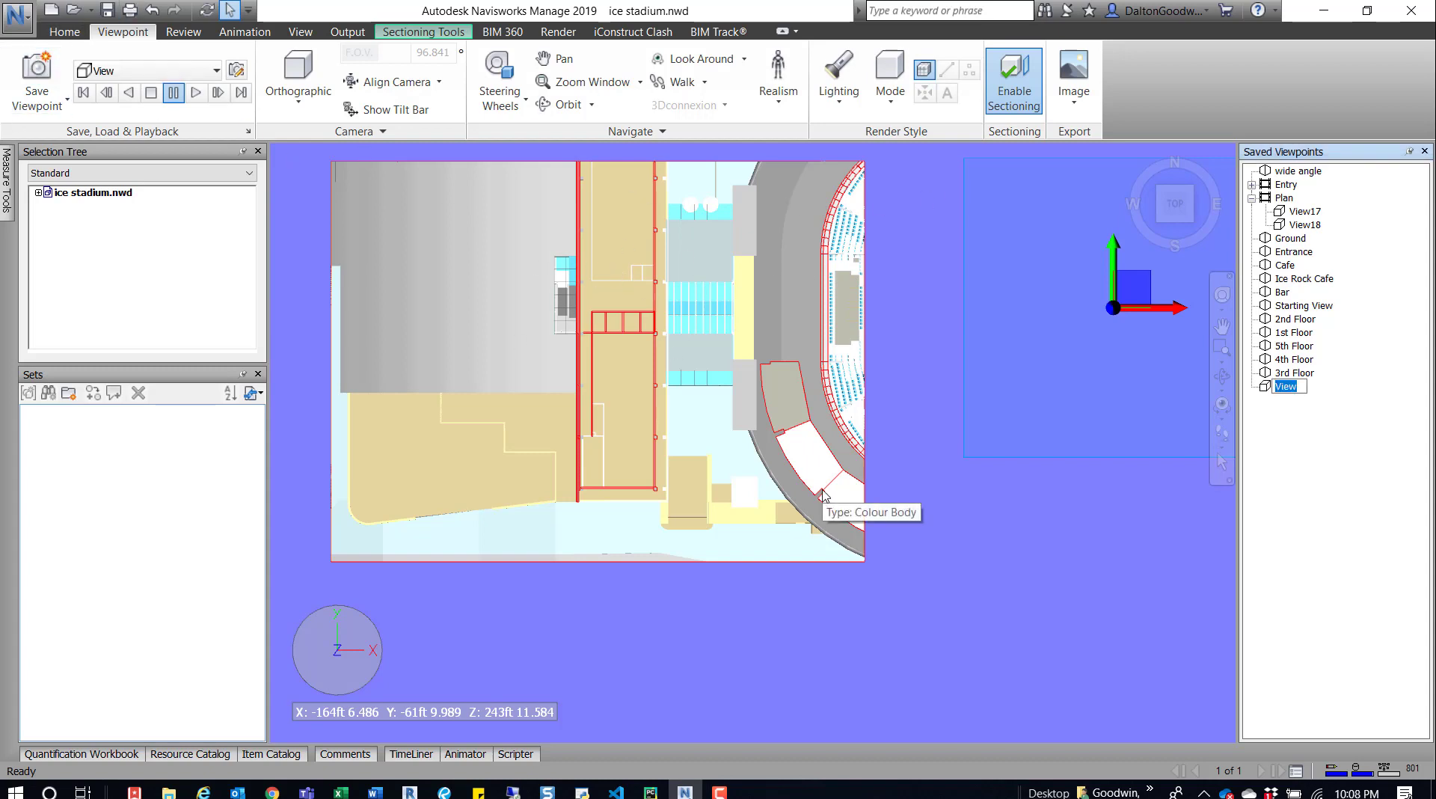
type("%")
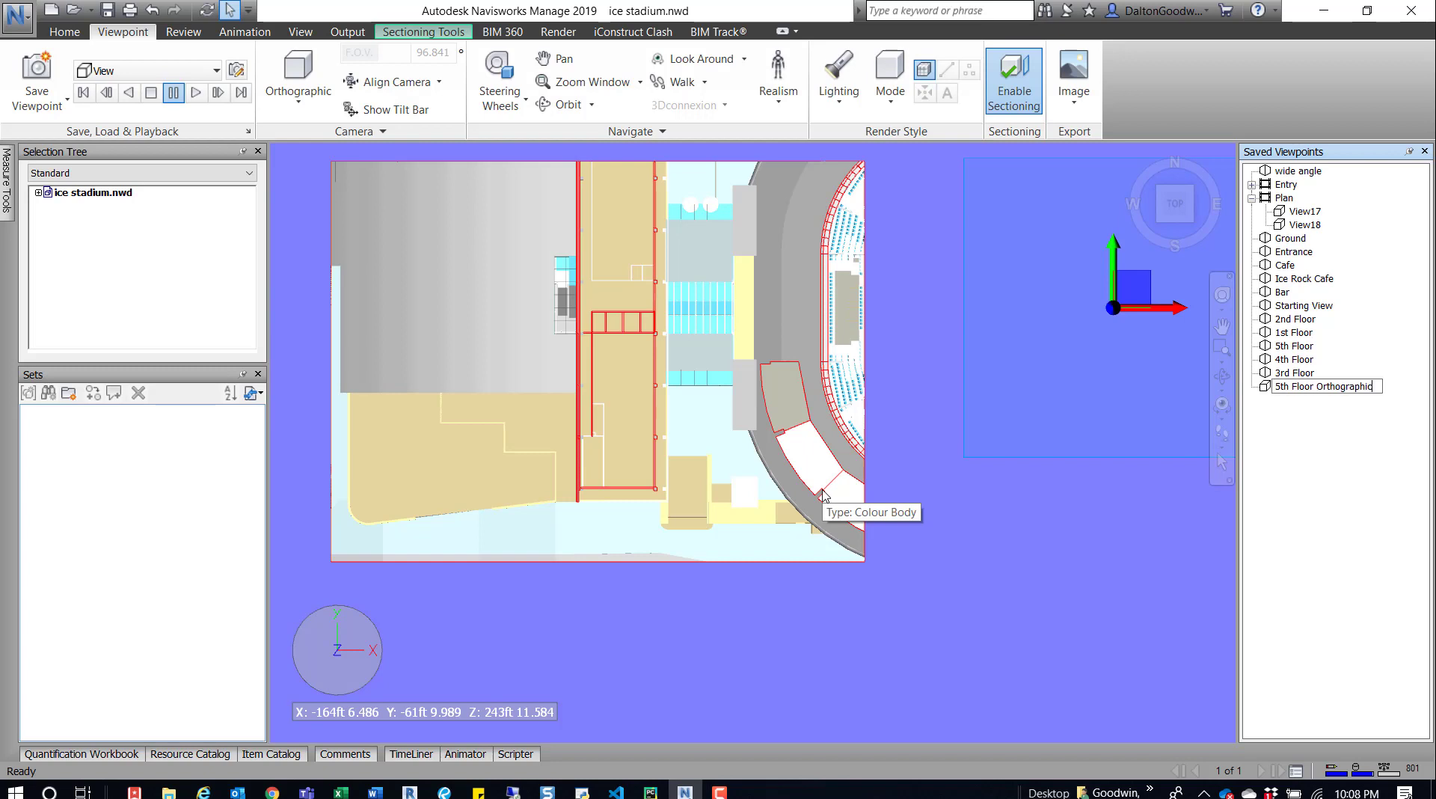
left_click(963, 374)
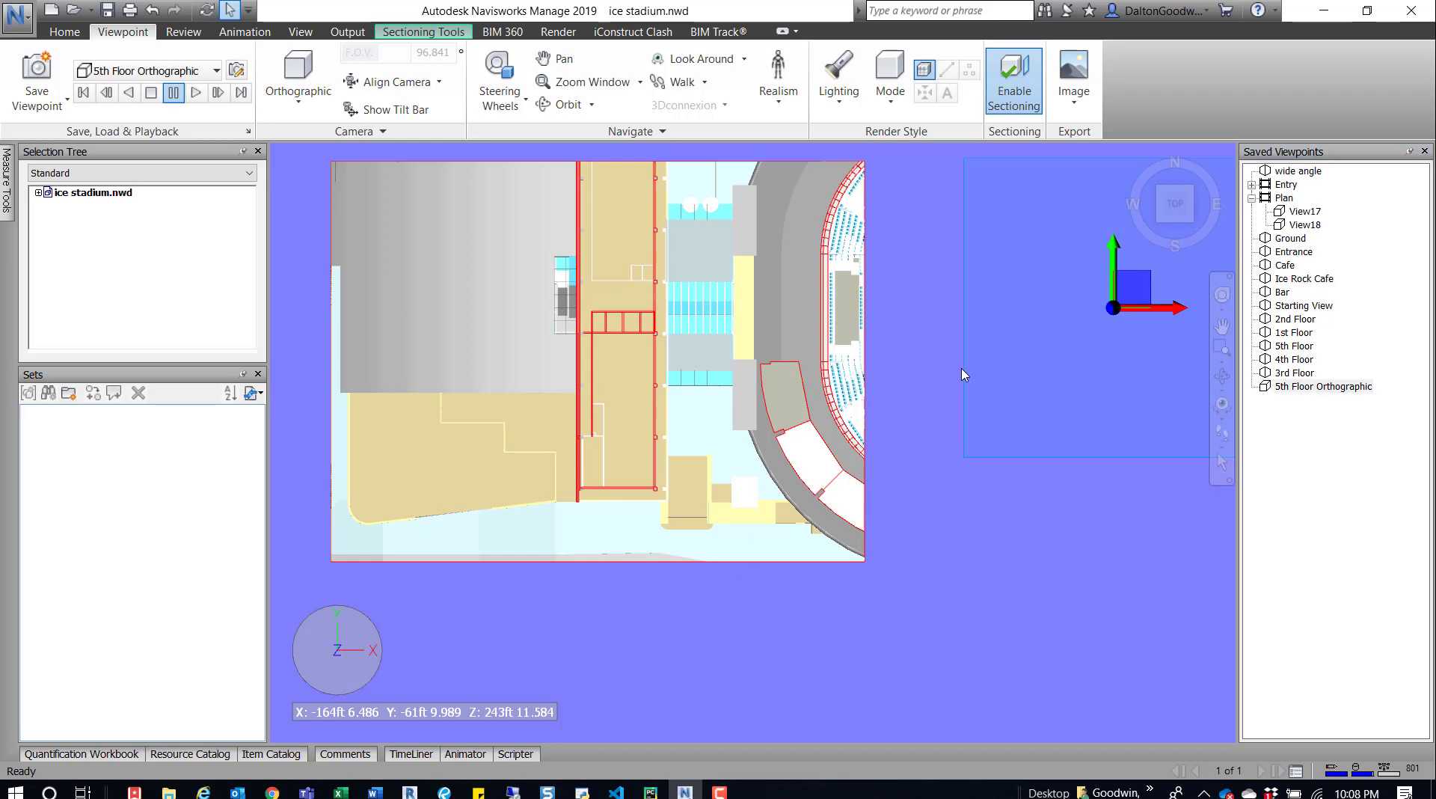
Switch back and forth between the 5th Floor and 5th Floor Orthographic viewpoints to compare them, ending on 5th Floor
left_click(1297, 347)
left_click(1317, 386)
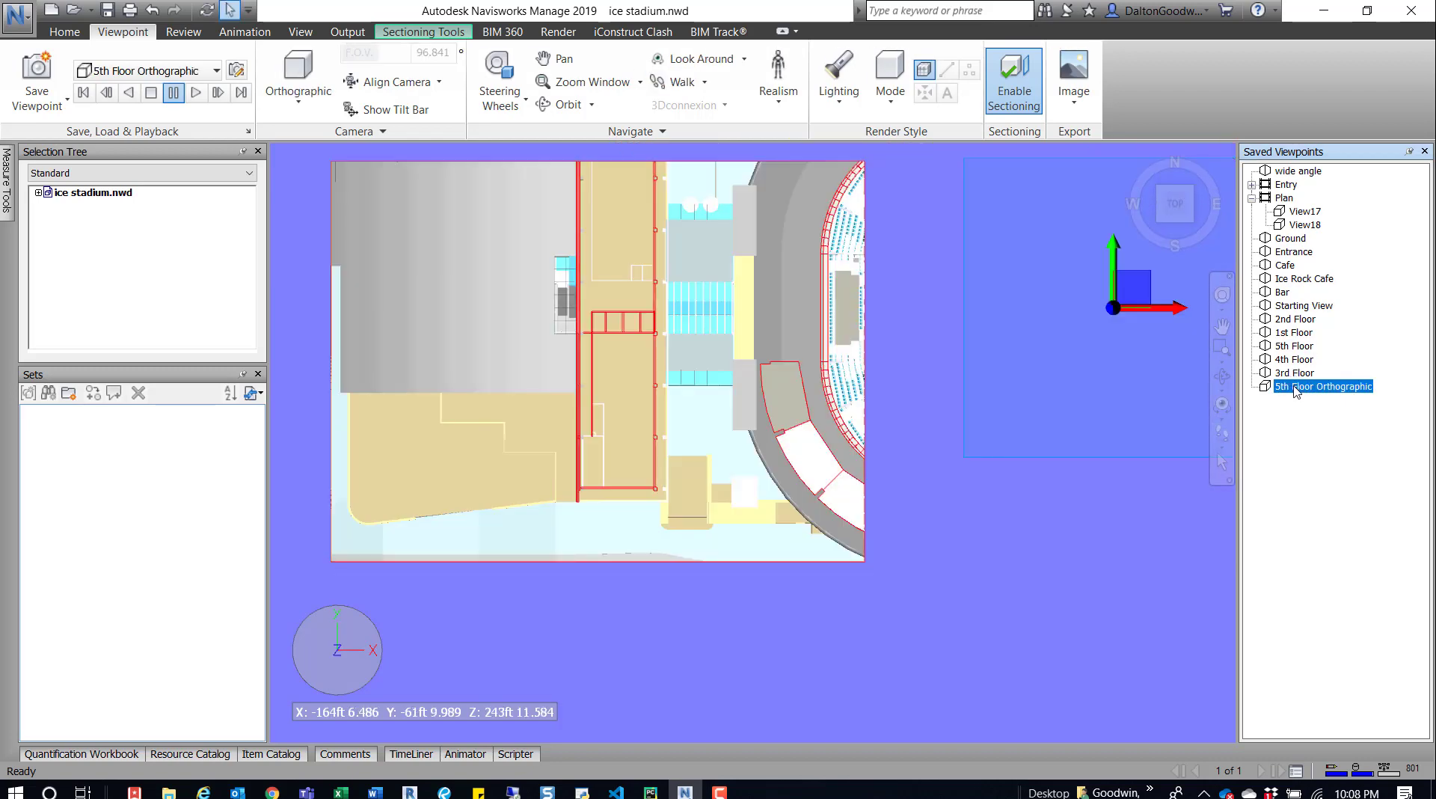
left_click(1298, 346)
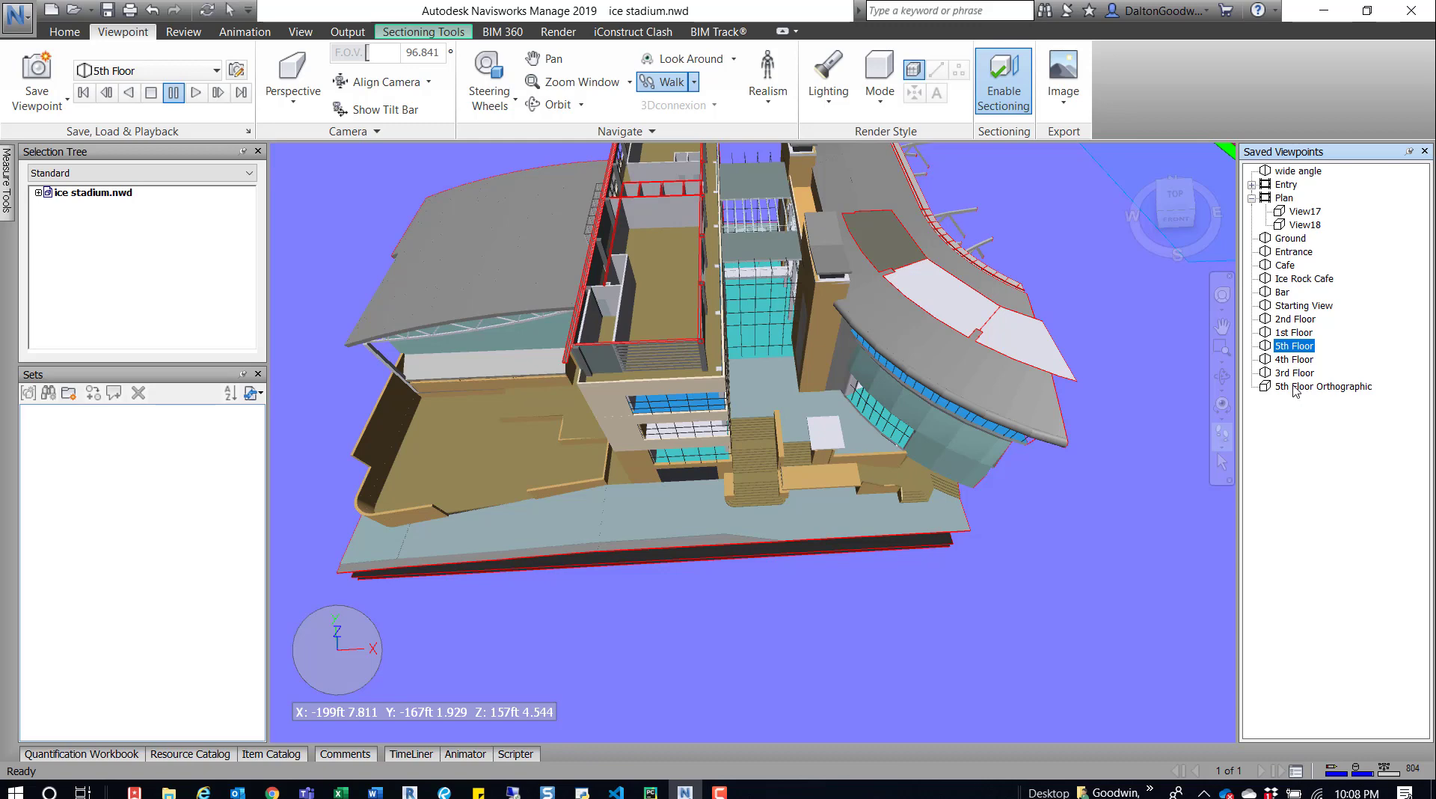
left_click(1296, 389)
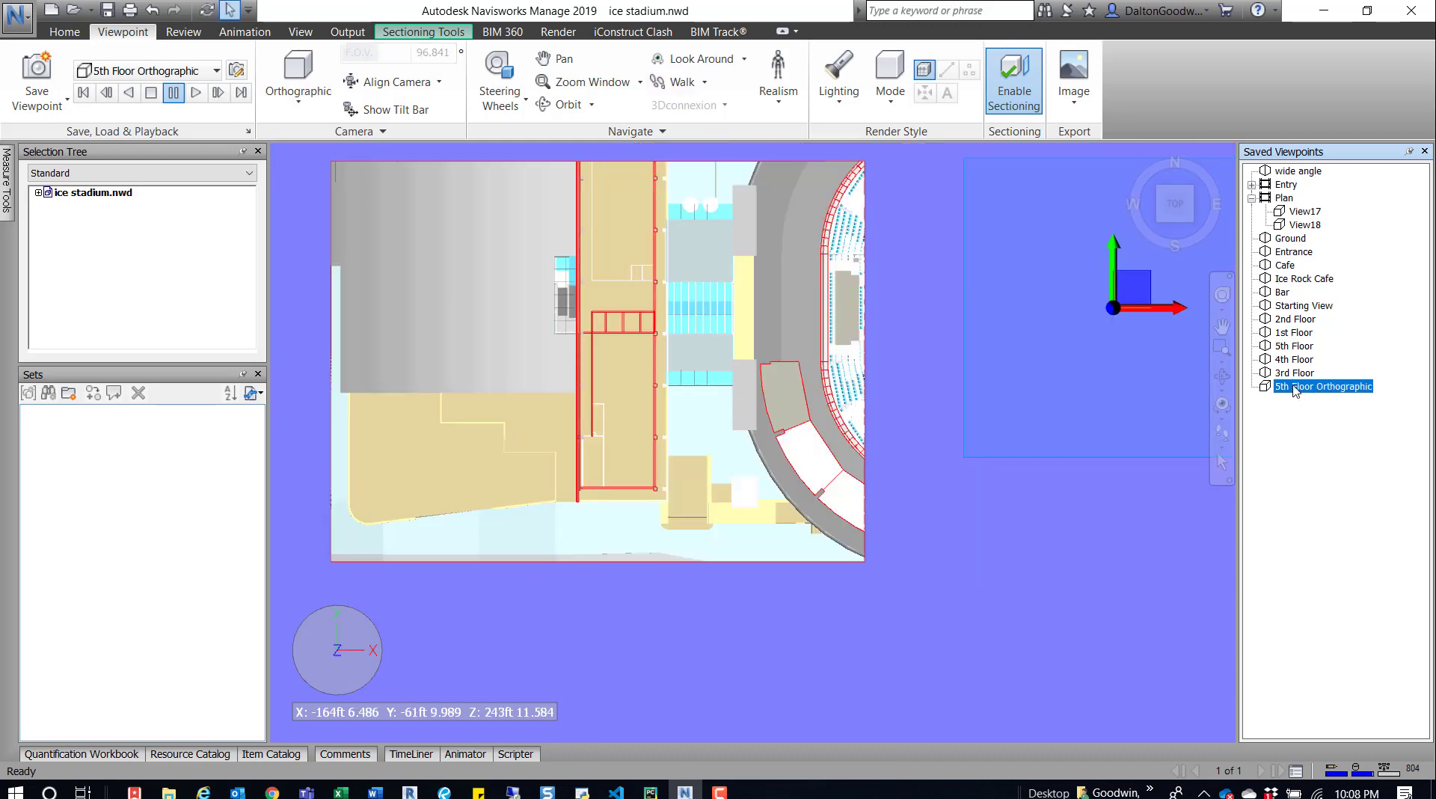
left_click(1294, 346)
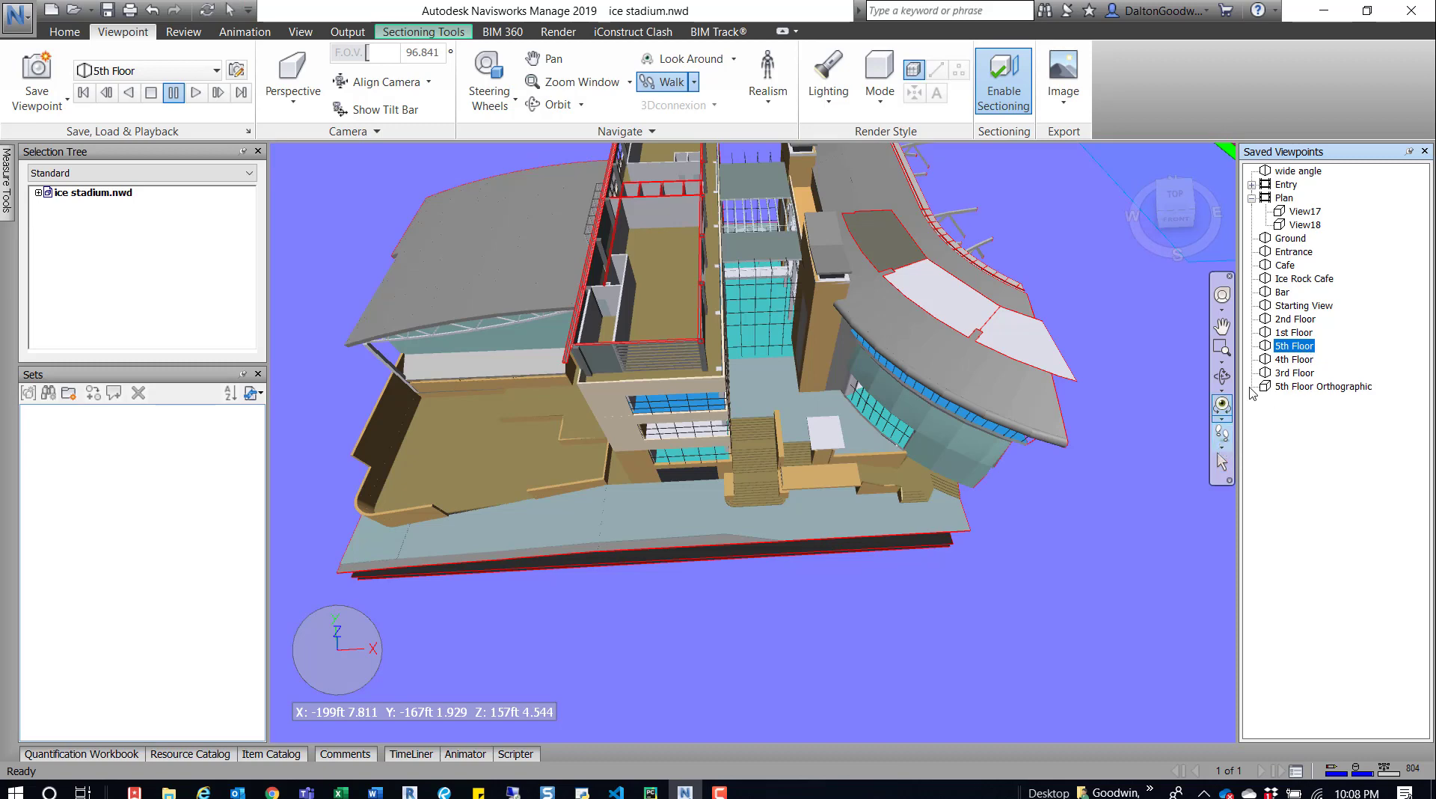
Examine the cut walls and rooms of the sectioned fifth floor up close, then from an overall view of the building
left_click(1043, 426)
left_click_drag(636, 561, 616, 479)
middle_click_drag(616, 478, 619, 539)
scroll(618, 539, "up", 3)
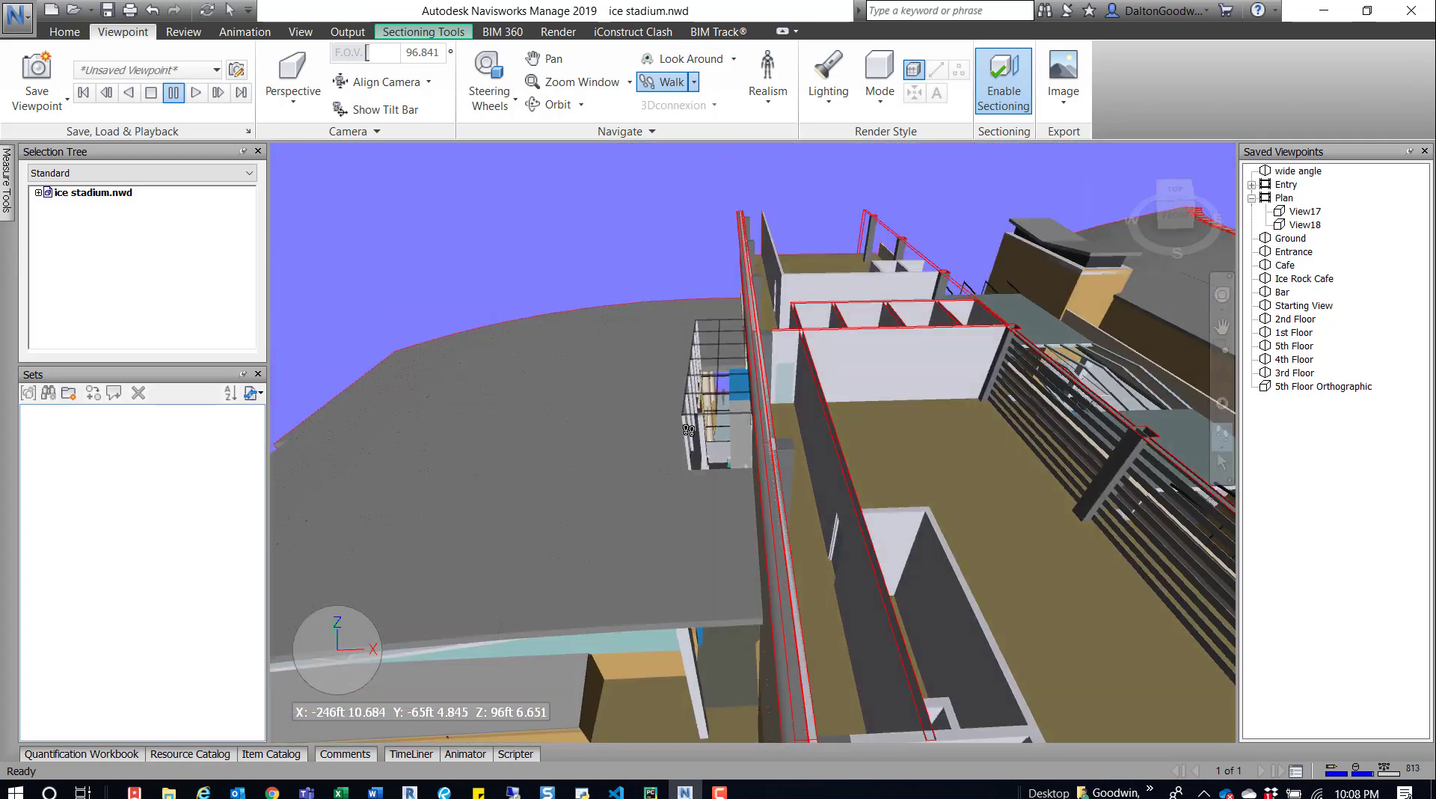
left_click_drag(737, 381, 830, 288)
middle_click_drag(860, 591, 574, 378)
left_click_drag(771, 320, 765, 568)
middle_click_drag(765, 195, 634, 269)
mouse_move(634, 224)
left_mouse_down()
mouse_move(632, 291)
mouse_move(636, 216)
left_mouse_up()
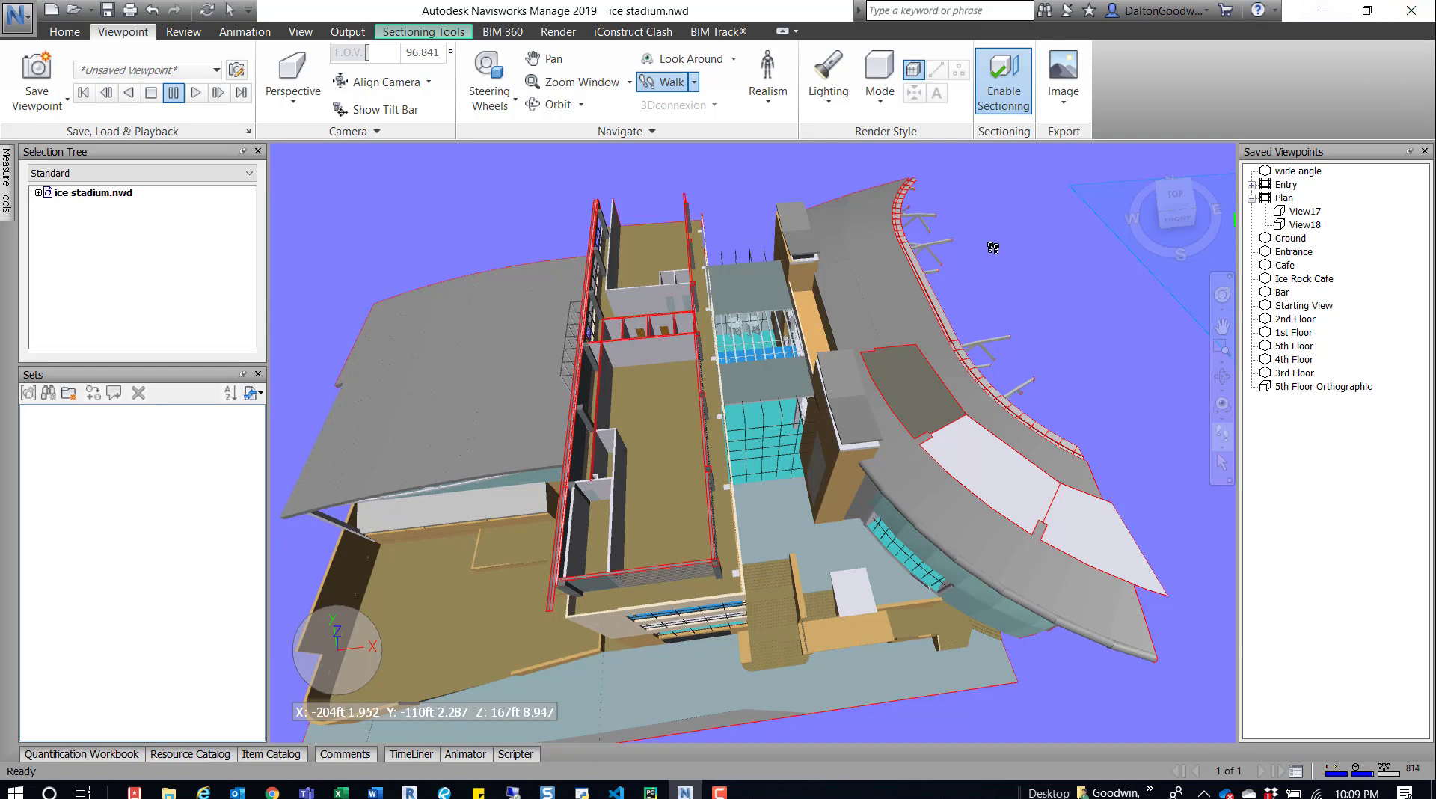
left_click_drag(659, 216, 658, 250)
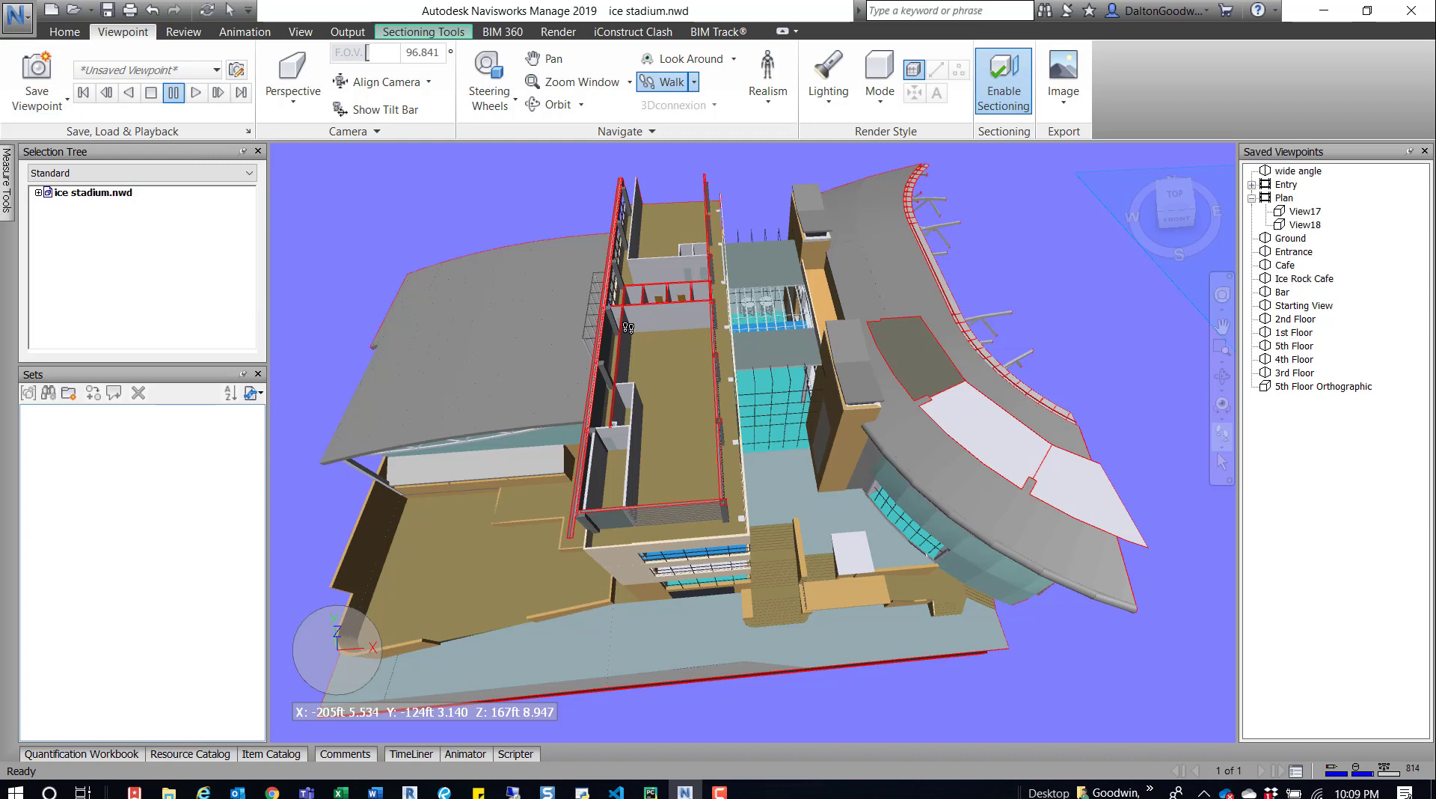
Set the capping outline color of the sectioning interface options to bright green and apply the options
left_click(21, 23)
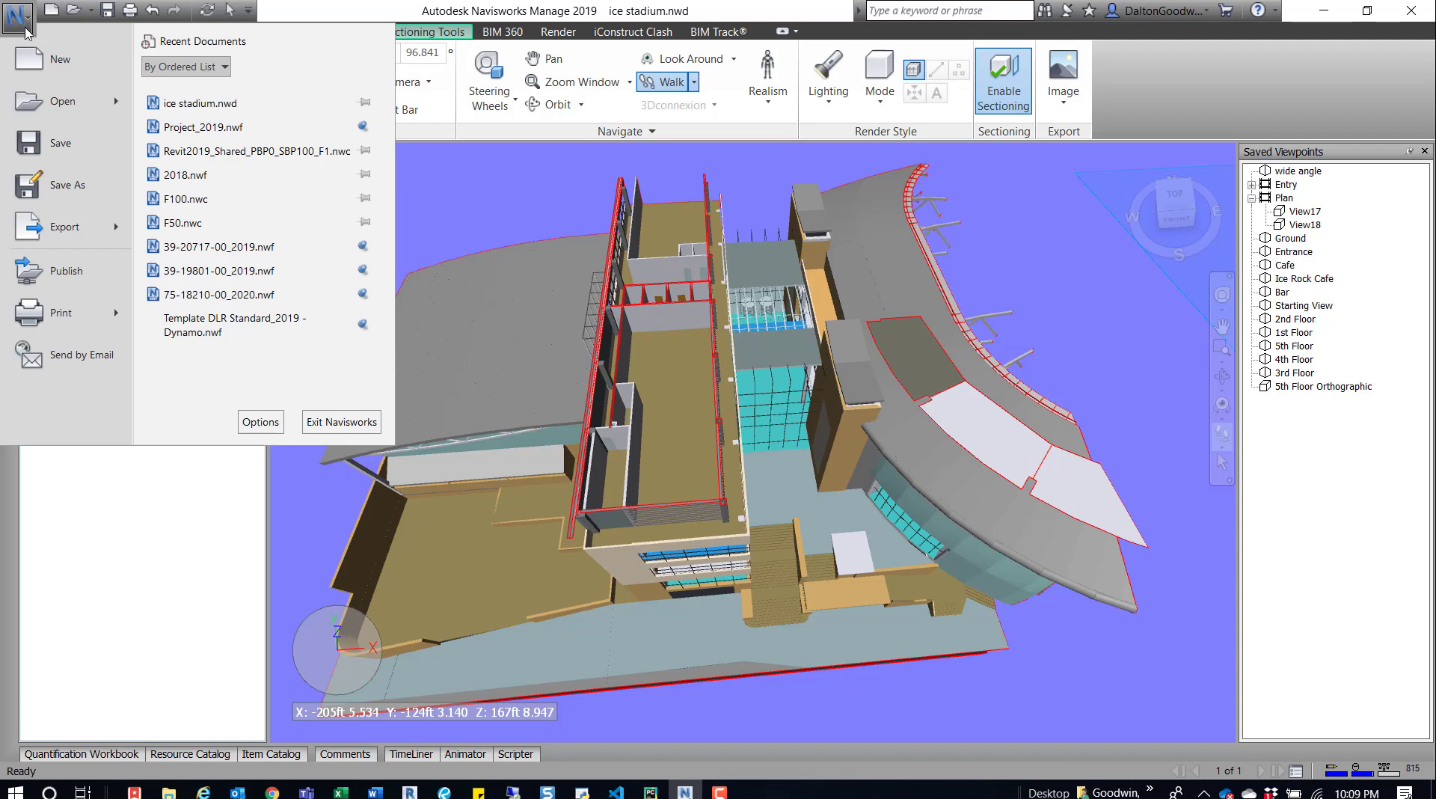
left_click(251, 421)
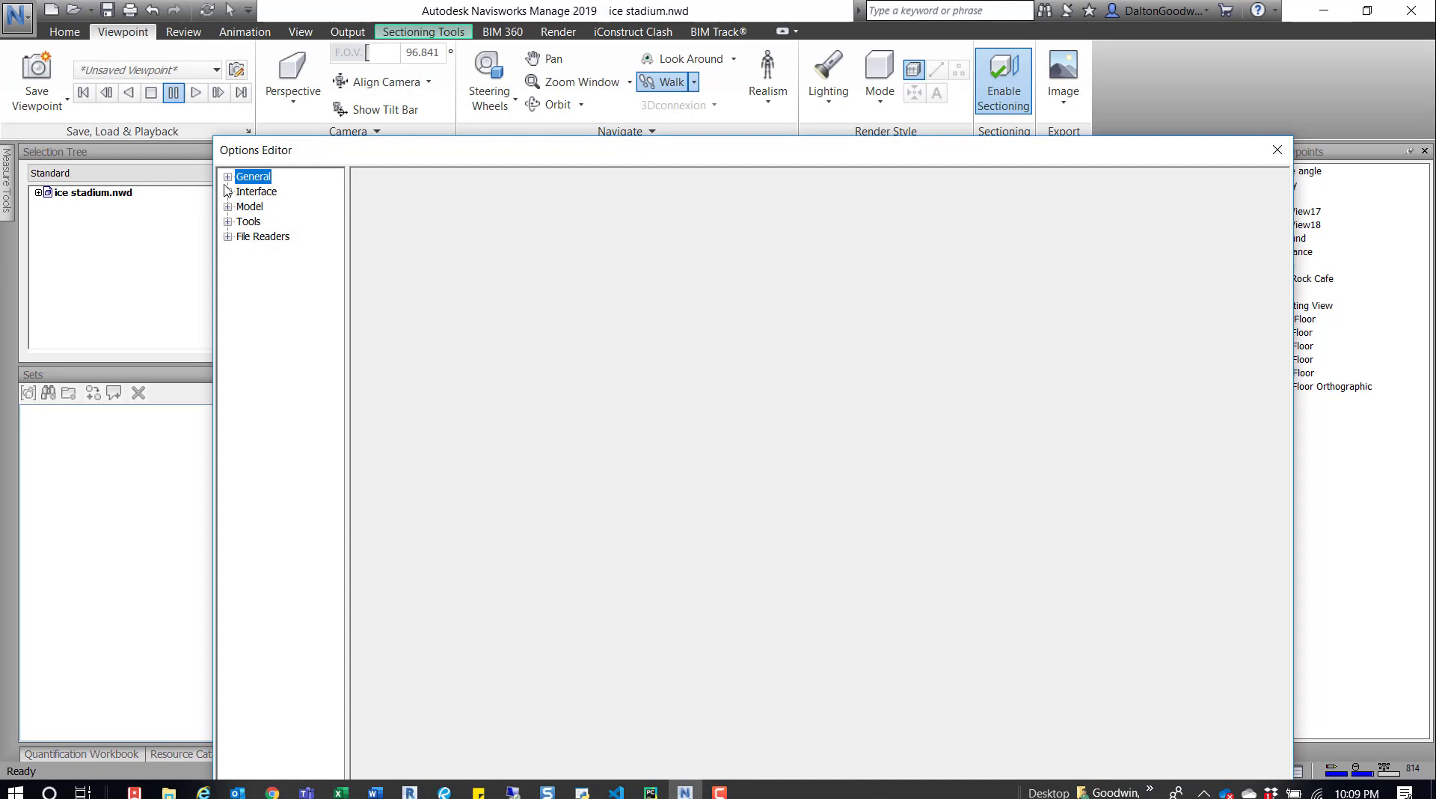
left_click(227, 192)
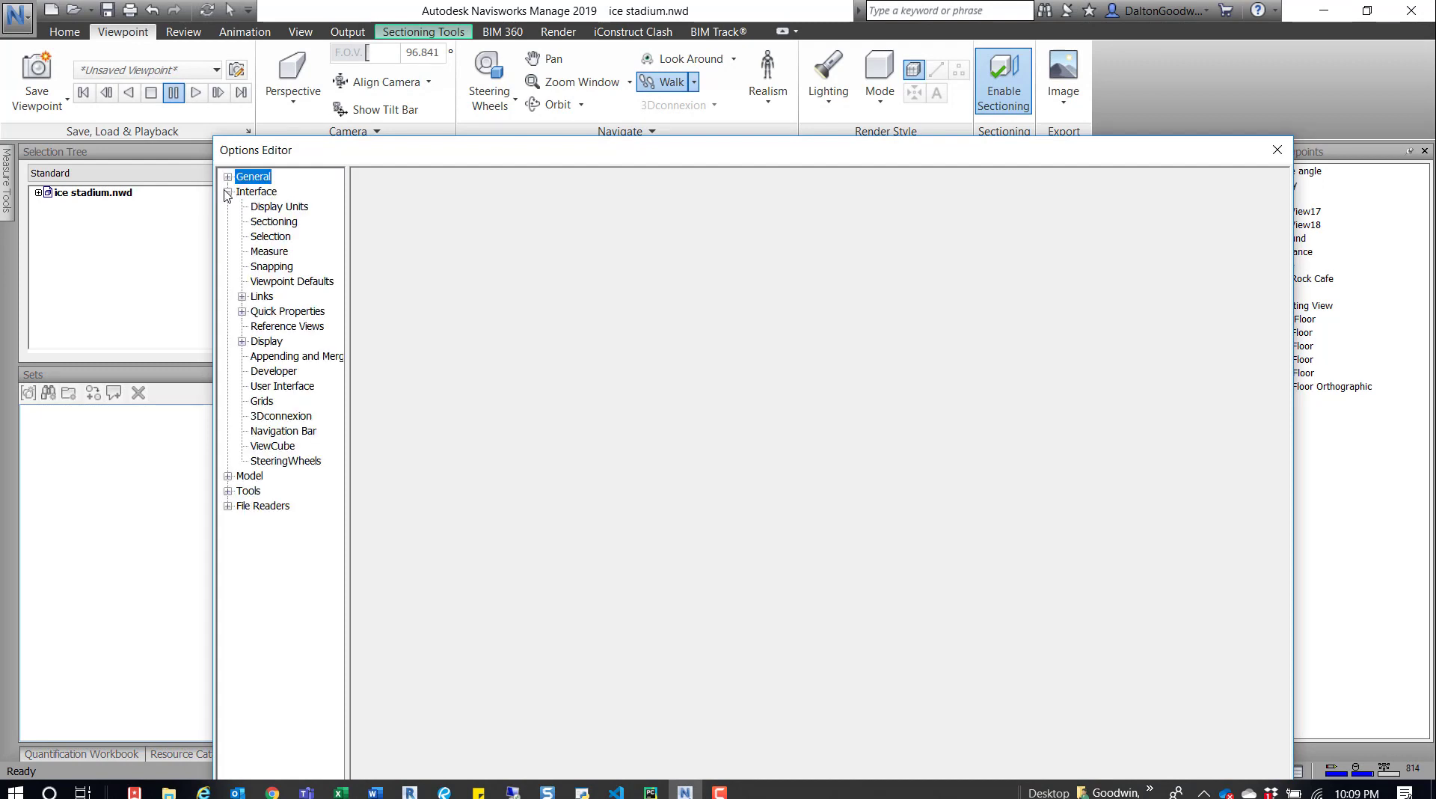
left_click(271, 222)
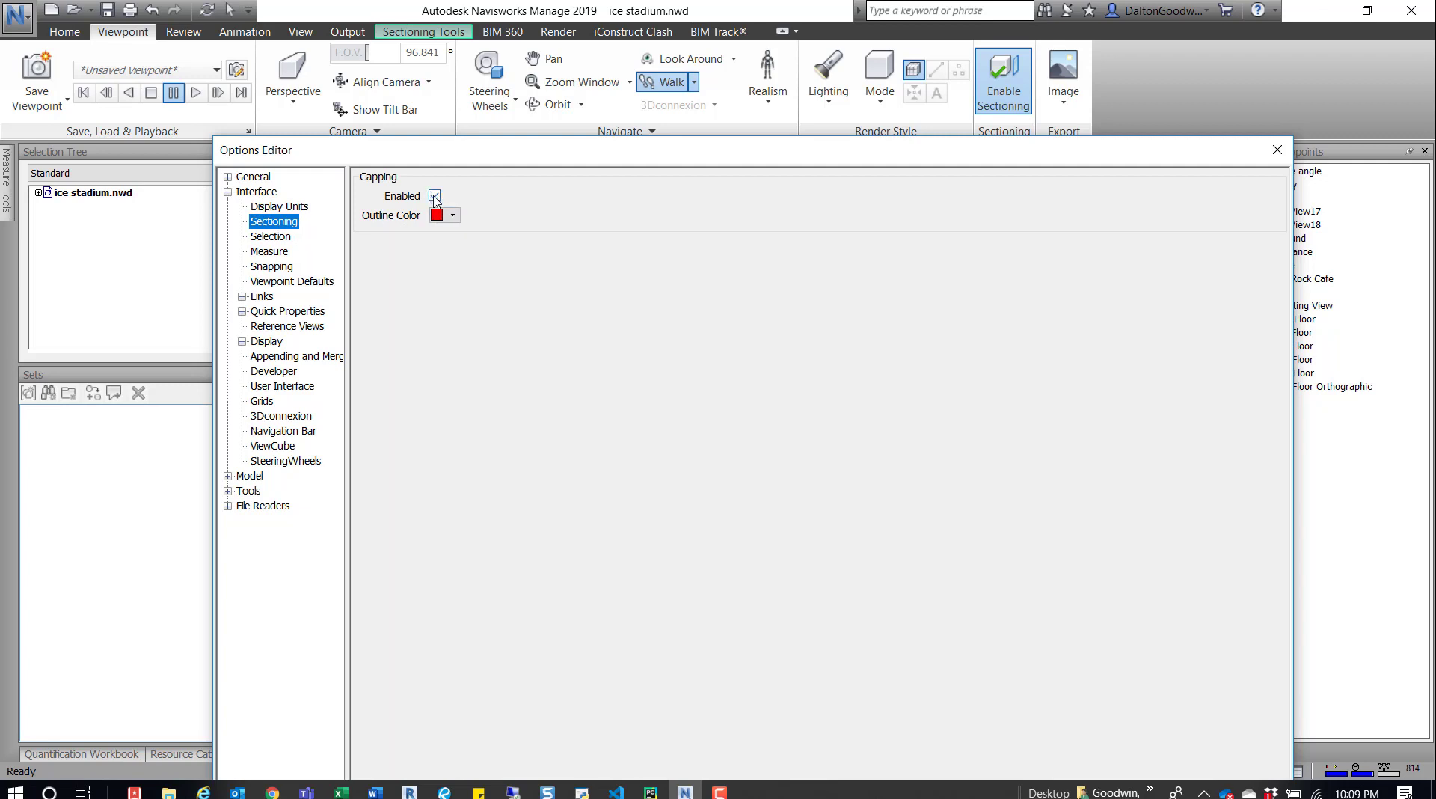
left_click(453, 216)
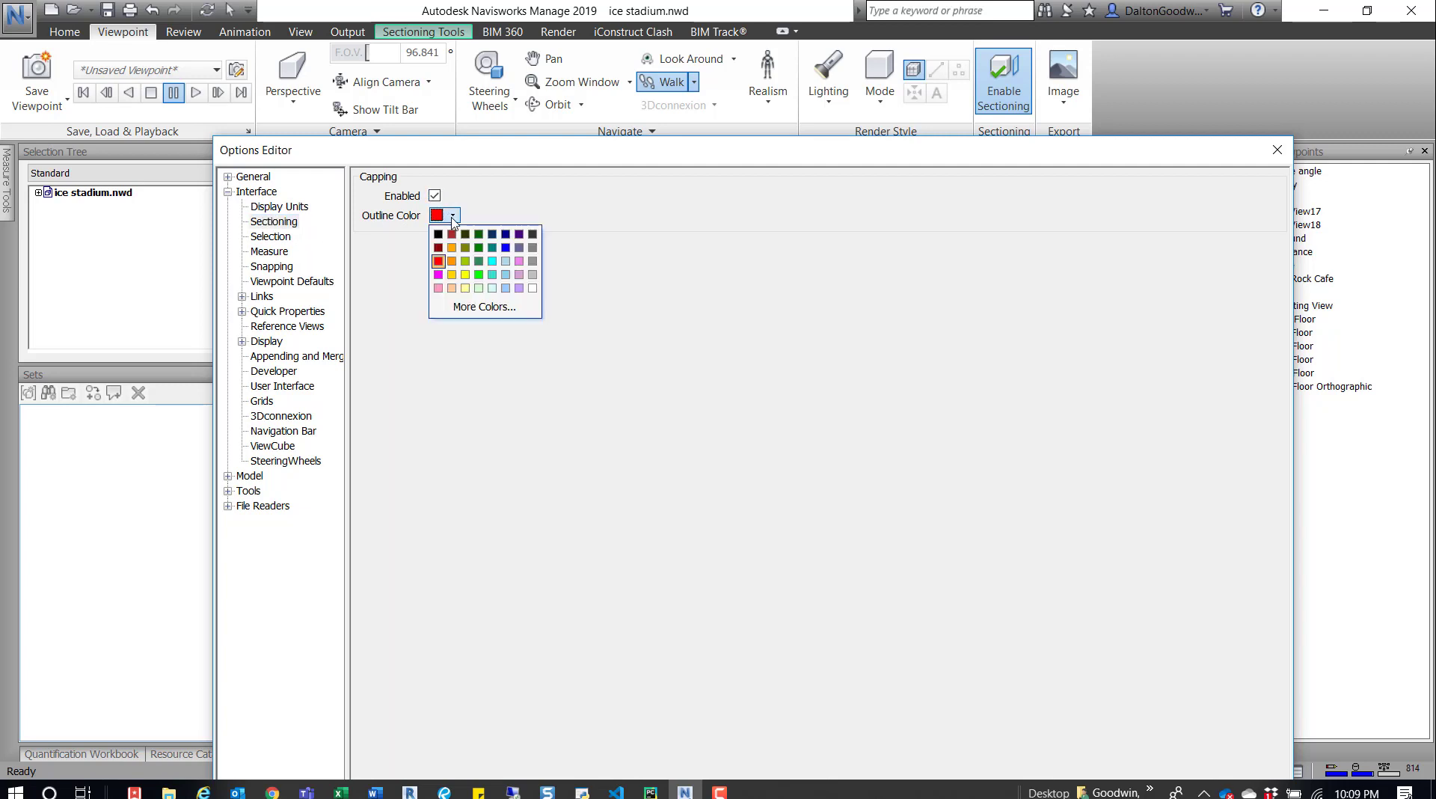
left_click(479, 275)
left_click_drag(1051, 159, 987, 80)
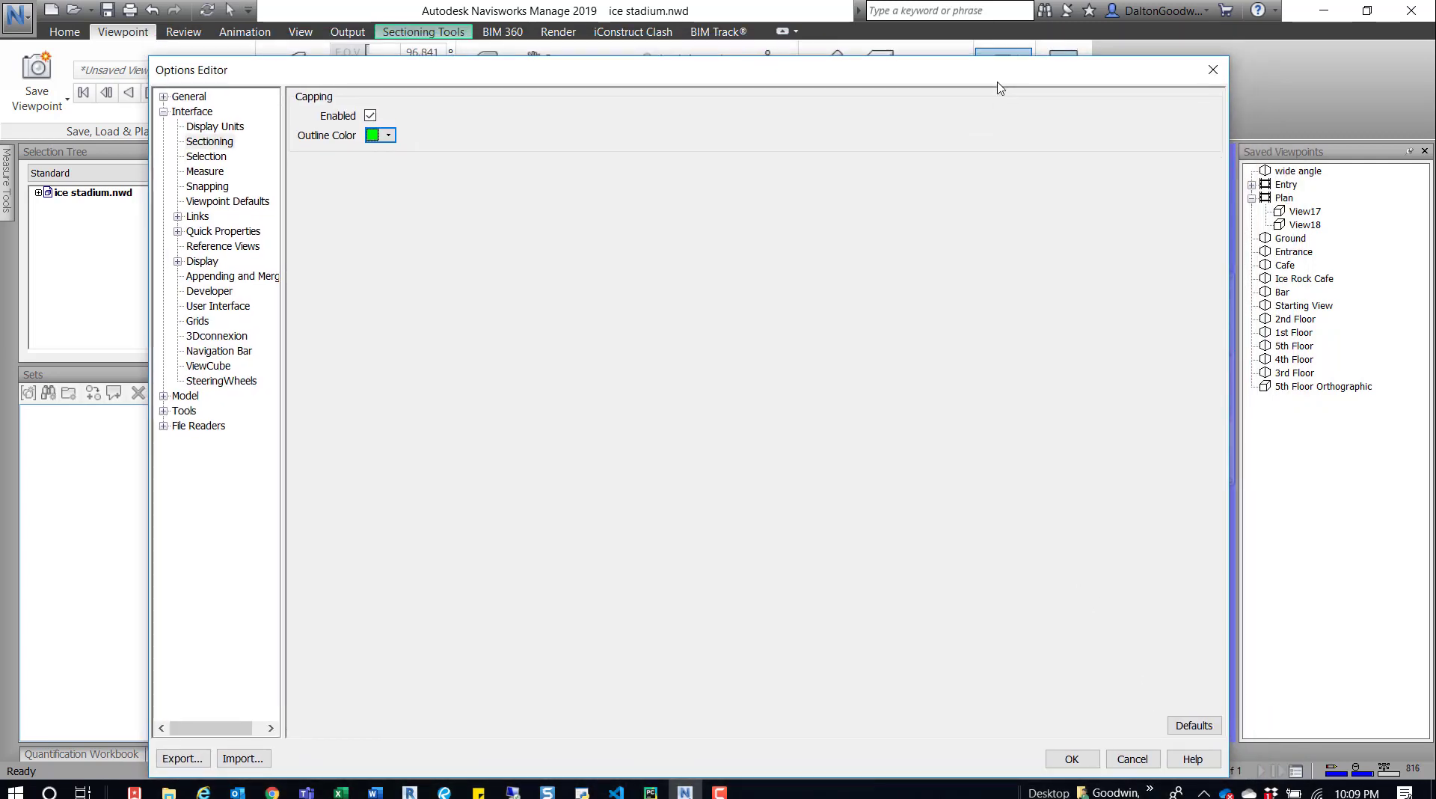
left_click(1071, 758)
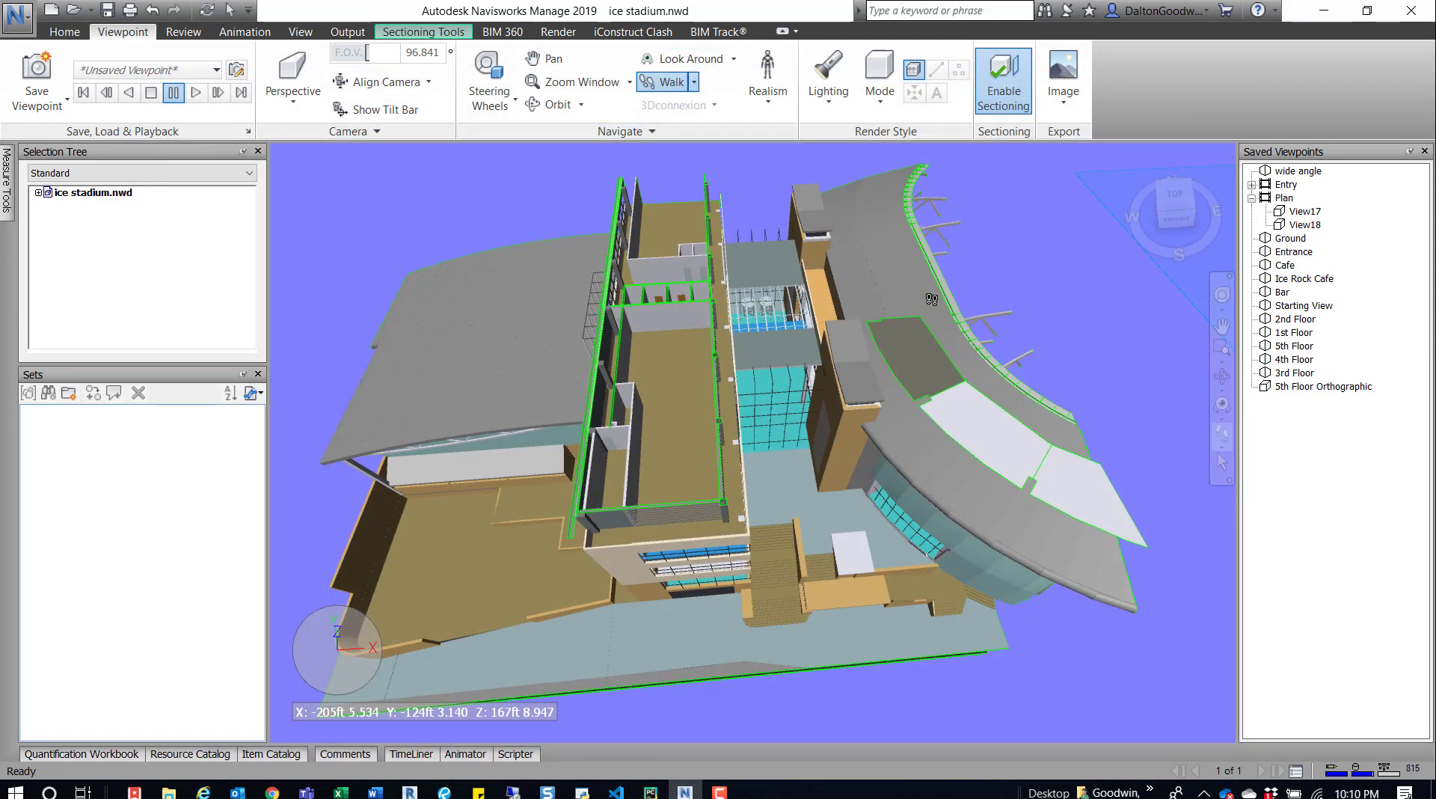
Hide the three flat slabs on top of the tan stepped pillar beside the entrance stairs
mouse_move(915, 261)
mouse_move(714, 250)
left_click_drag(970, 246, 806, 273)
right_click(785, 176)
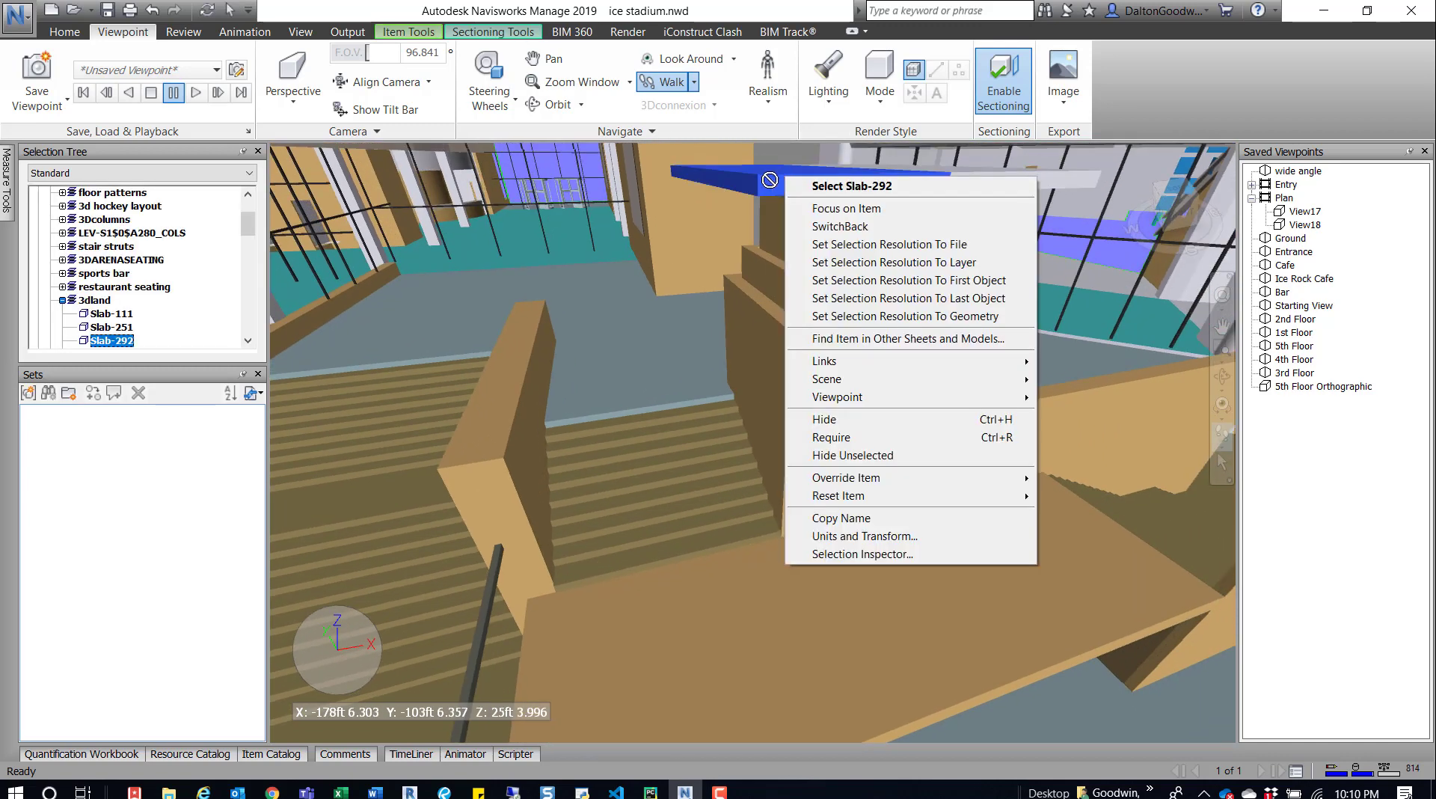
key("Escape")
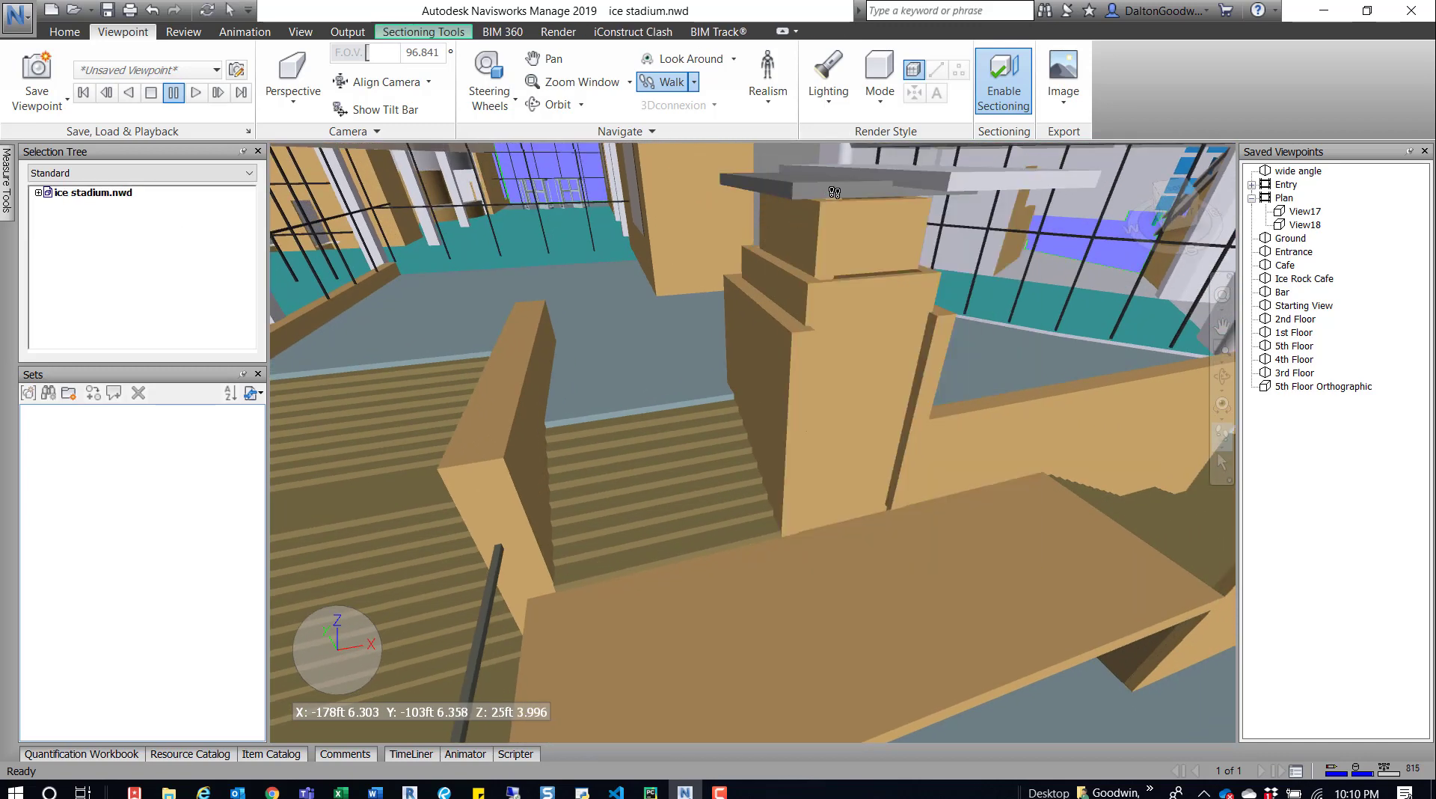
left_click(1222, 462)
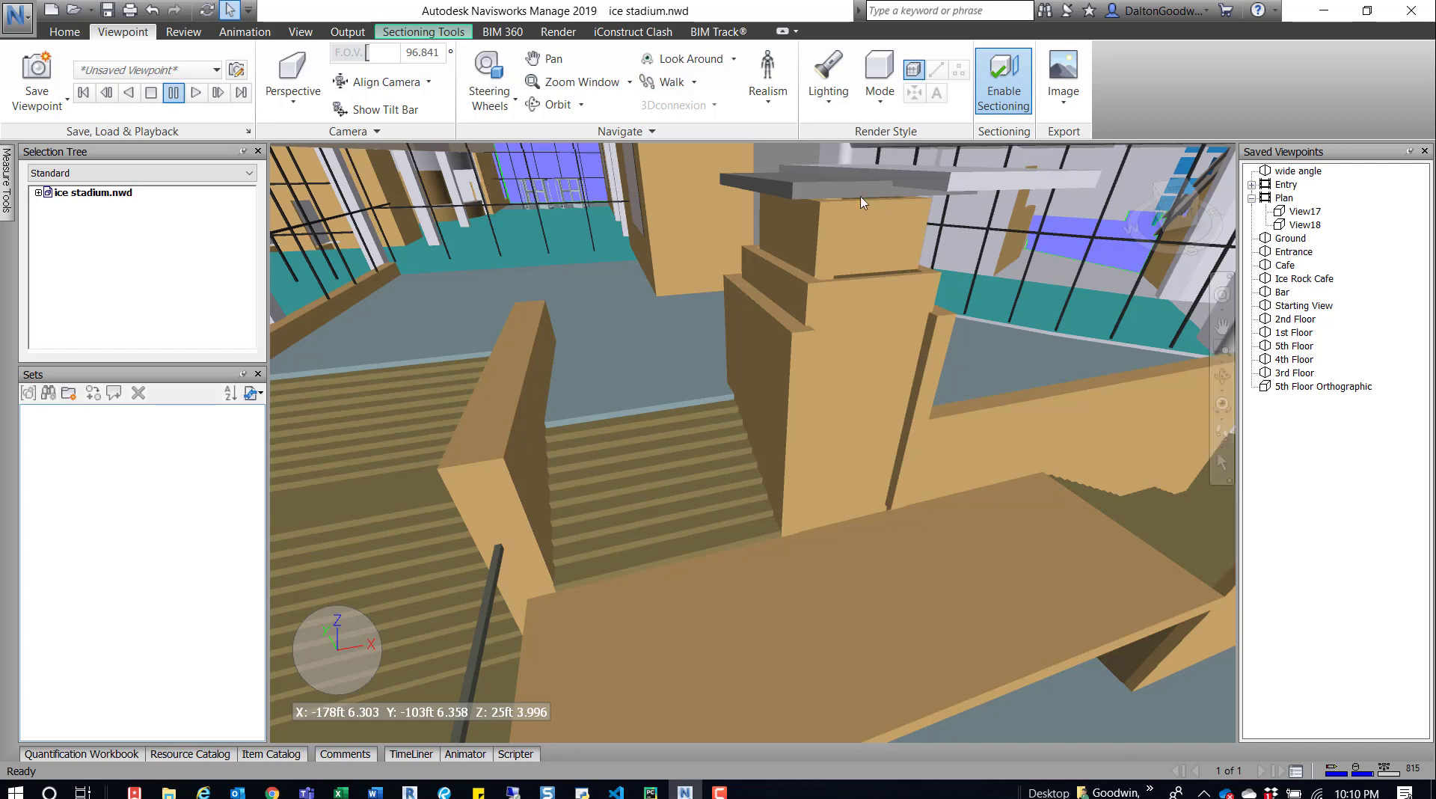
left_click(864, 202)
key("ctrl+h")
left_click(941, 189)
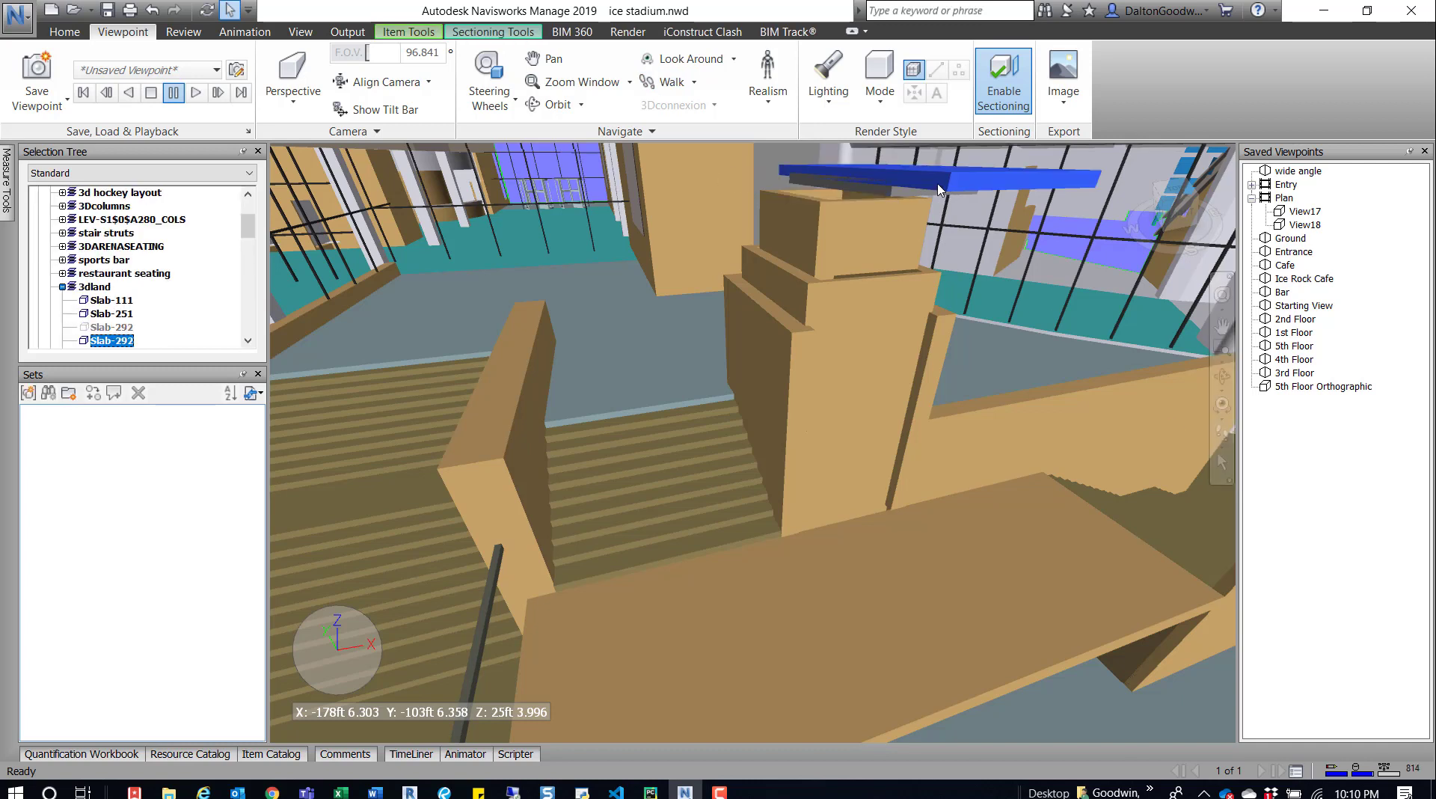
key("ctrl+h")
left_click(881, 193)
key("ctrl+h")
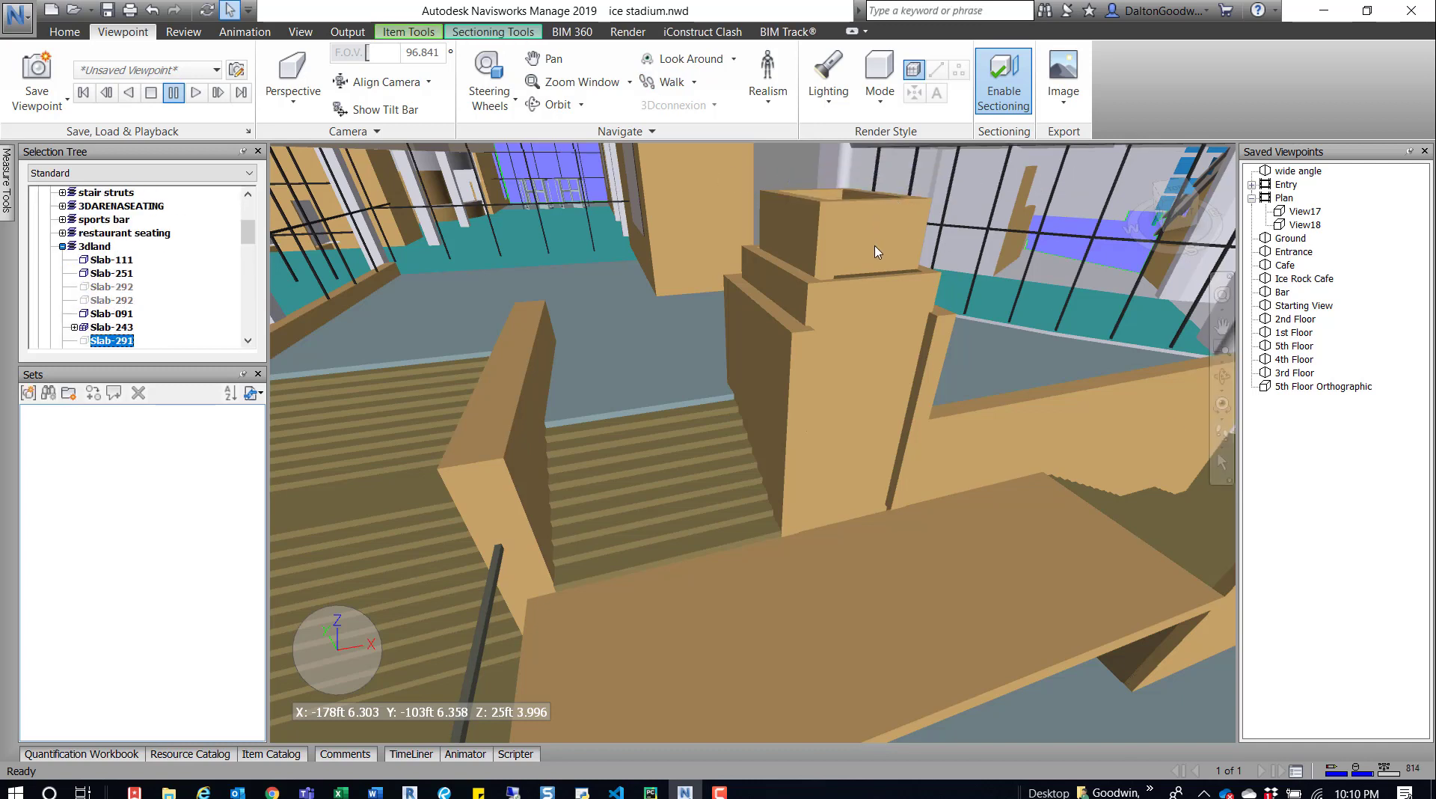
Save the view with the hidden slabs as a new viewpoint and compare it with 3rd Floor, 2nd Floor and Starting View
left_click(25, 67)
left_click(1293, 374)
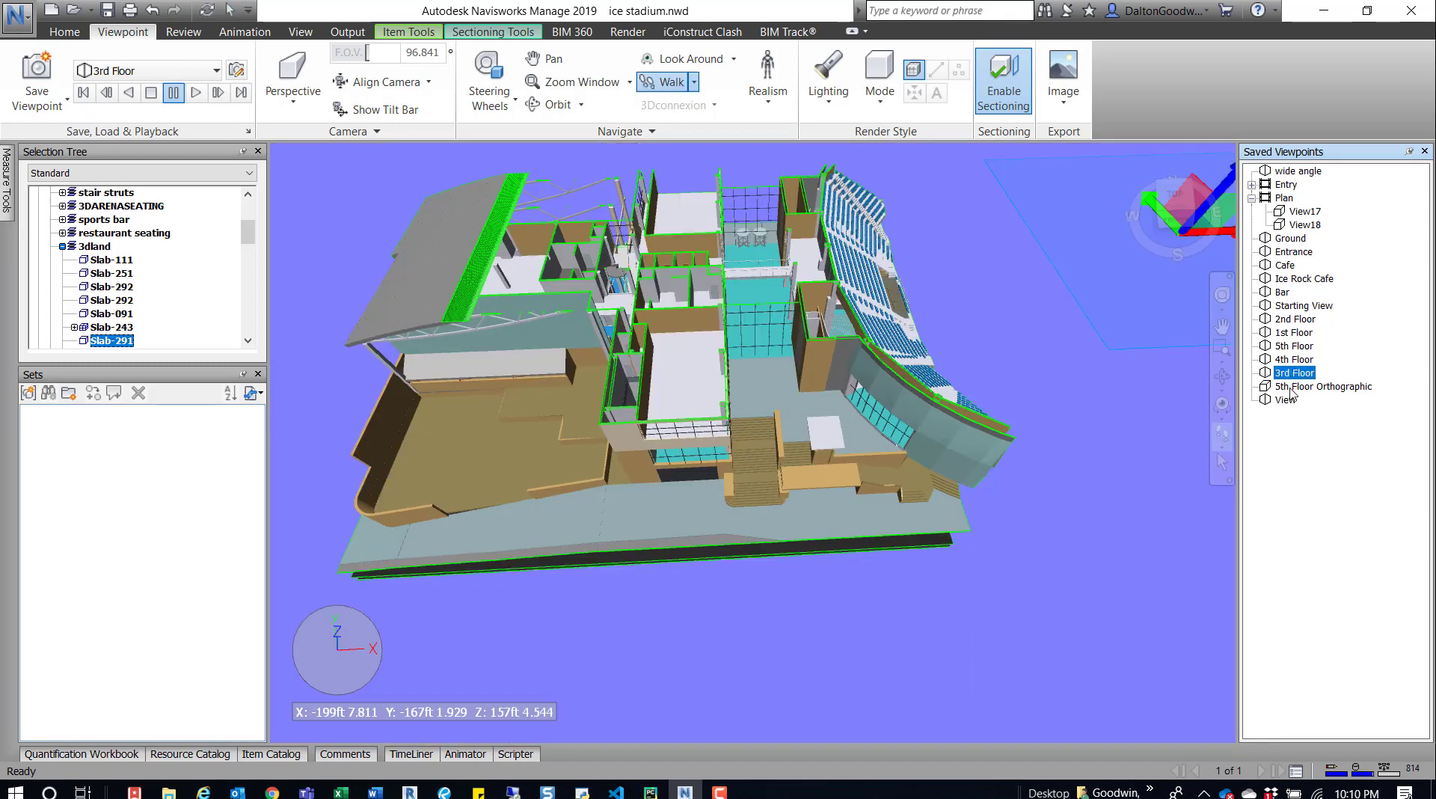
left_click(1286, 400)
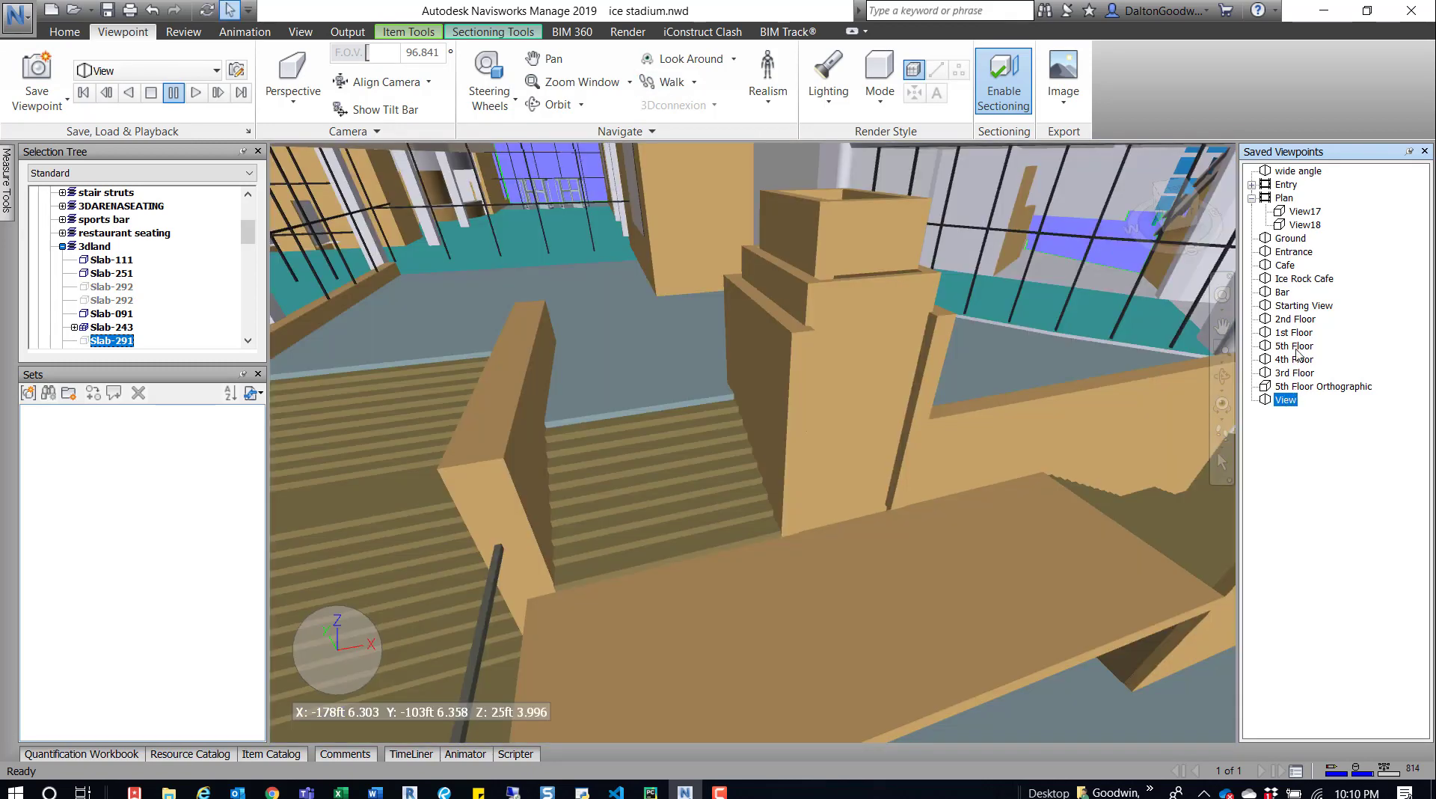
left_click(1296, 319)
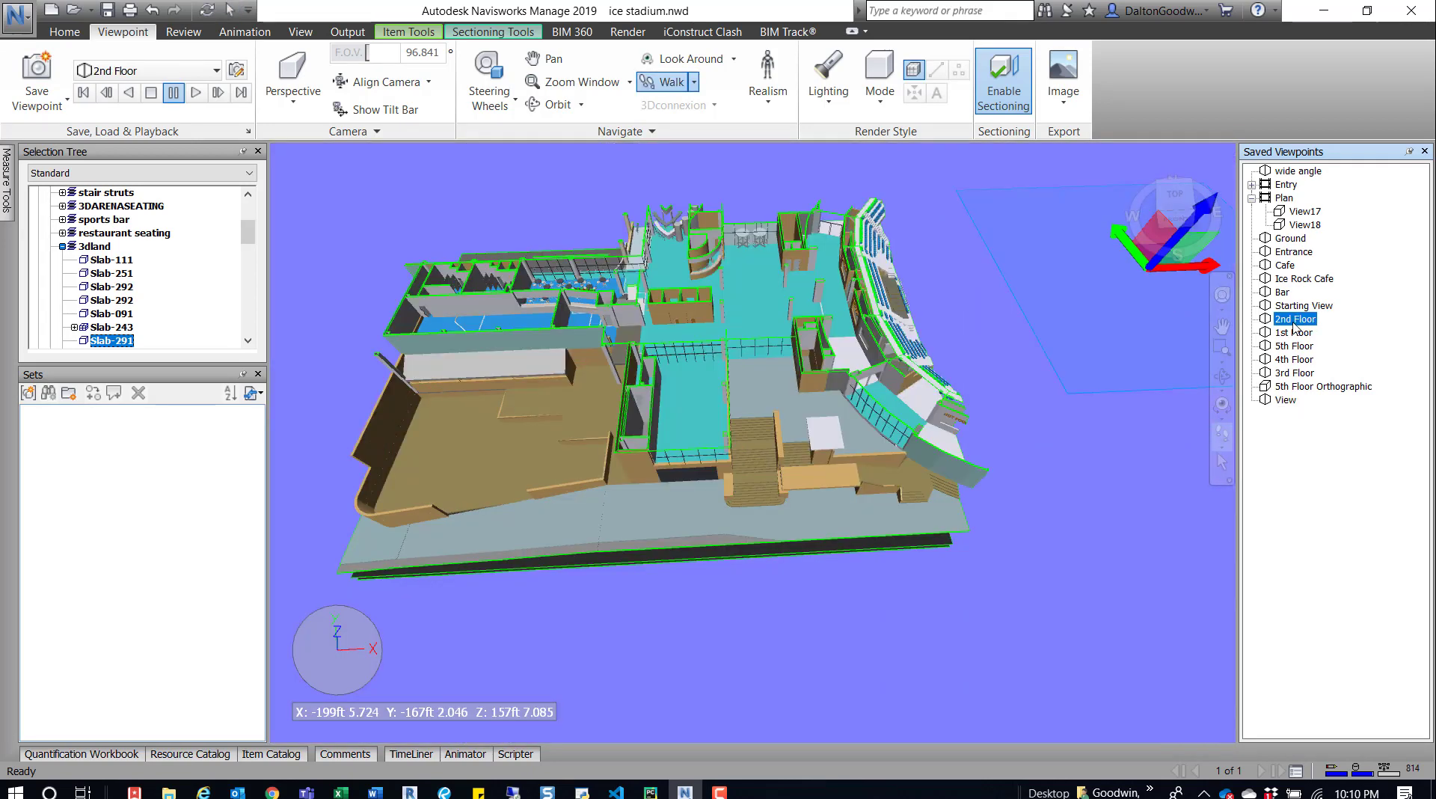
left_click(1303, 306)
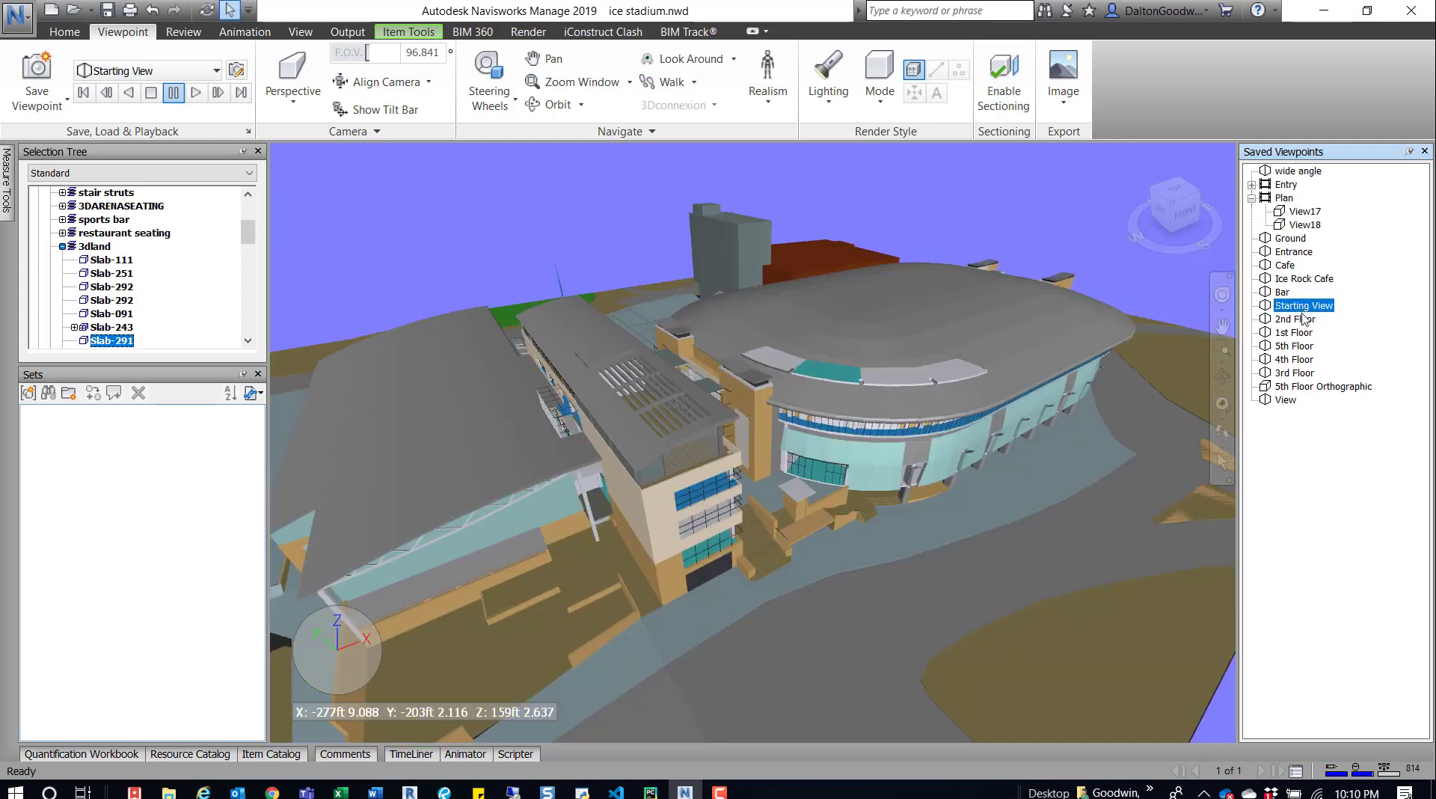
left_click(1286, 400)
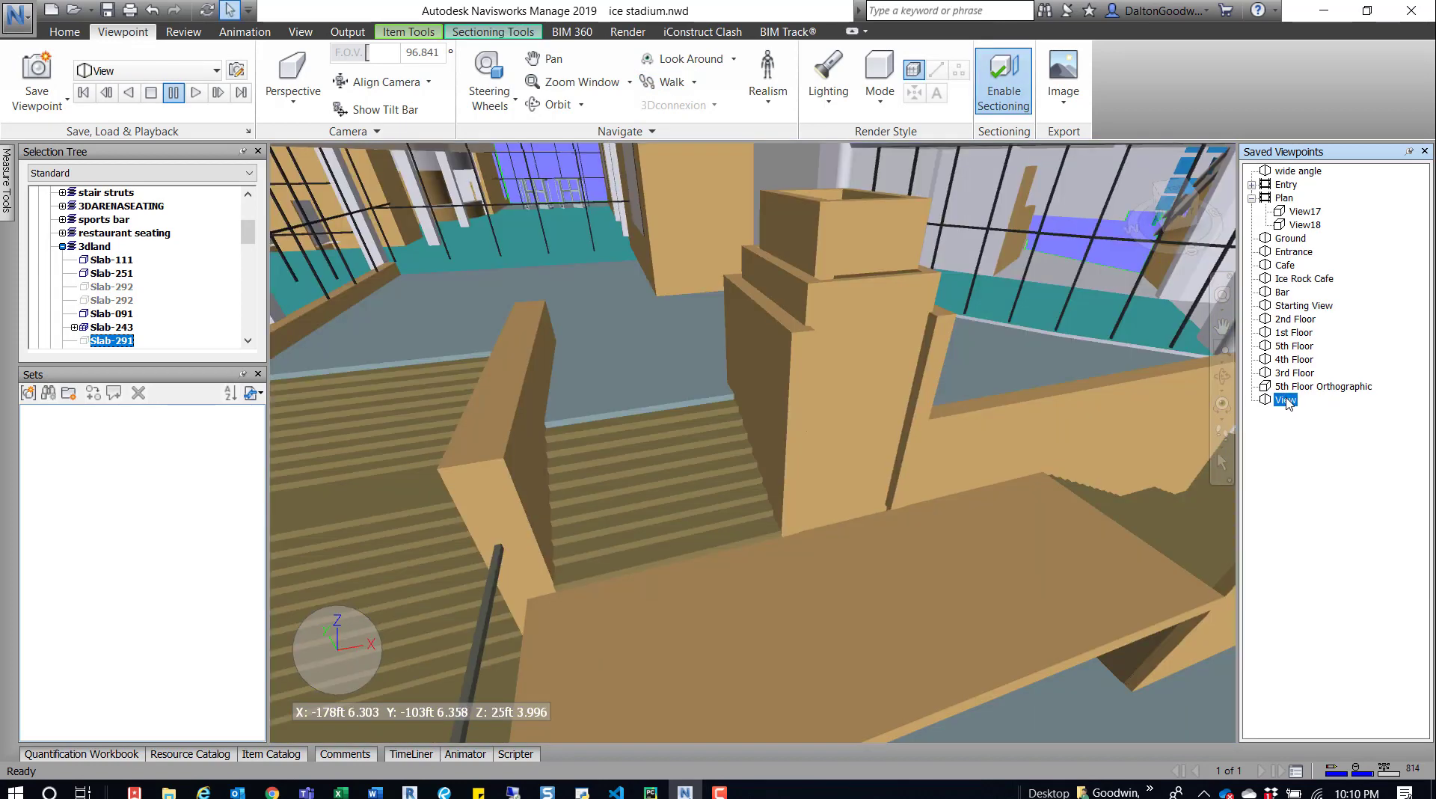
Move the free-standing white column in the concourse sideways along the green Y axis with the Move tool
left_click(715, 240)
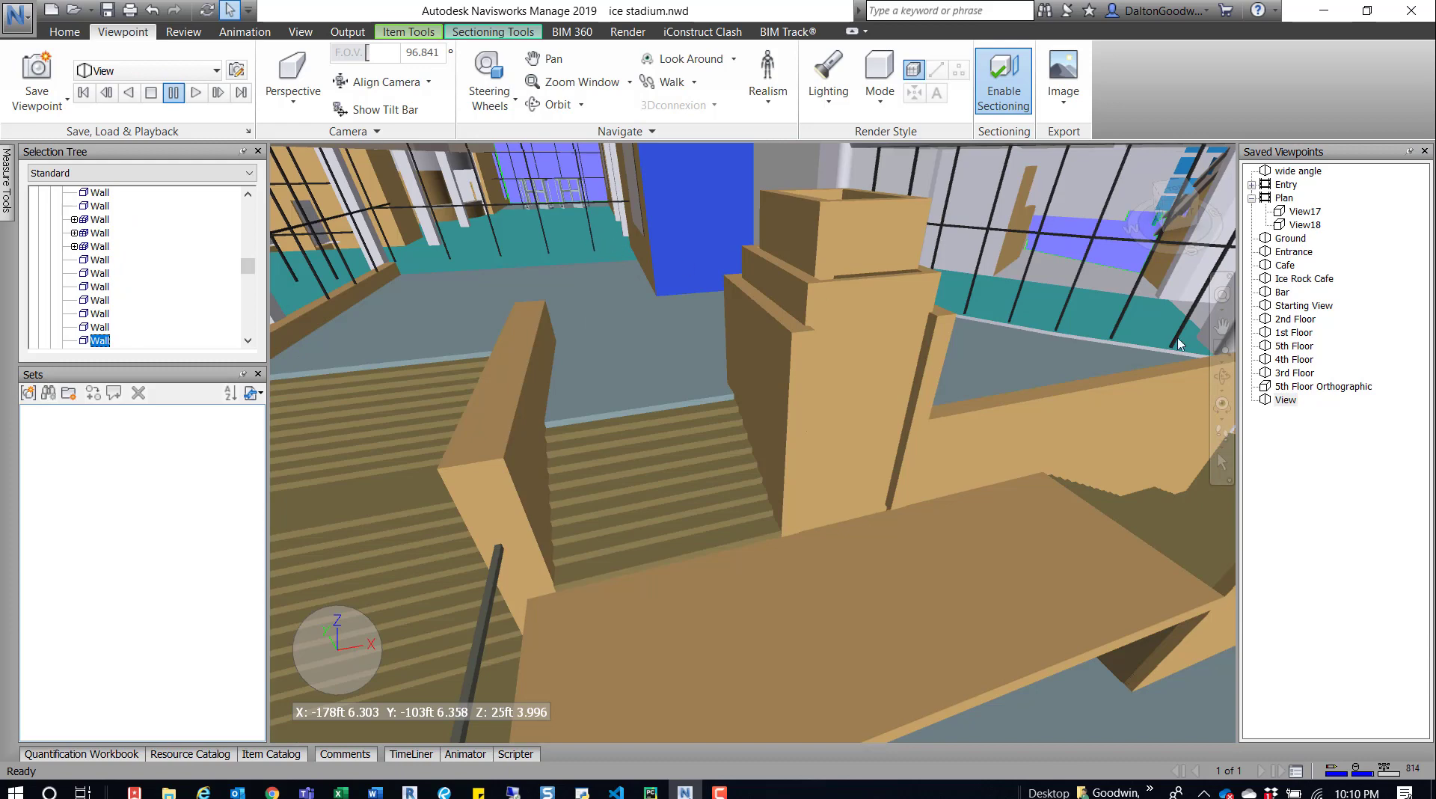
left_click(1222, 433)
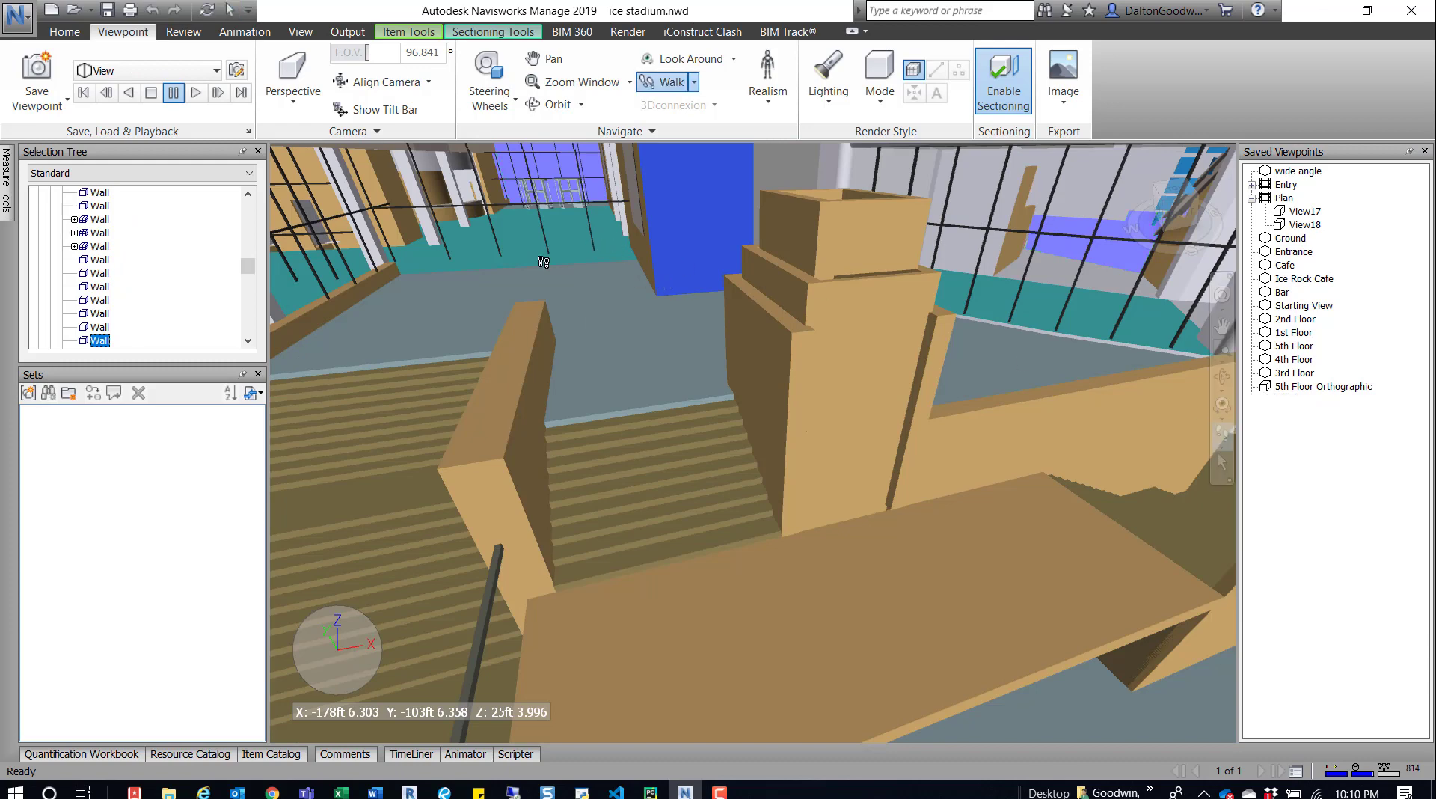
left_click_drag(673, 449, 695, 249)
left_click_drag(763, 440, 711, 230)
left_click_drag(609, 296, 801, 351)
left_click(1221, 462)
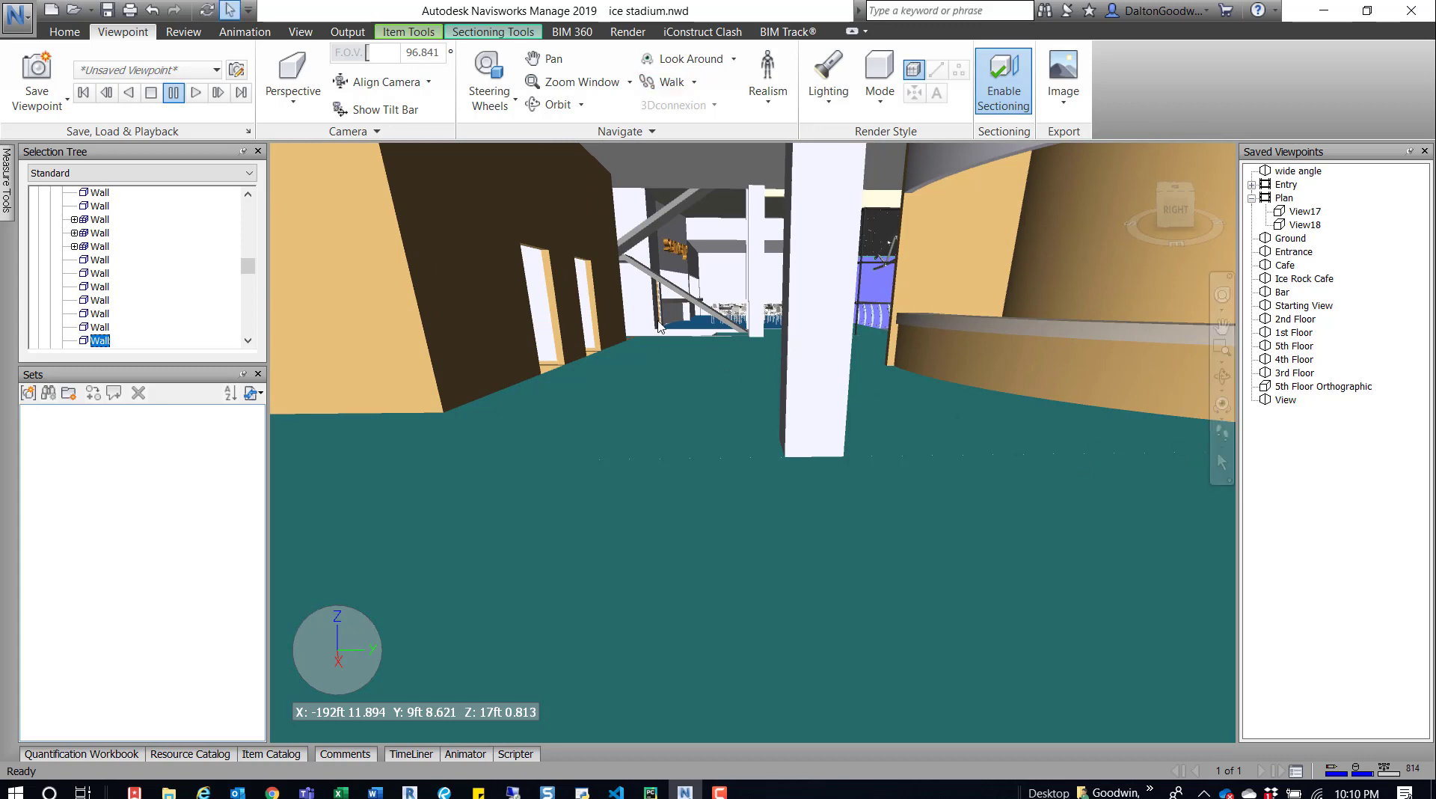
left_click(832, 263)
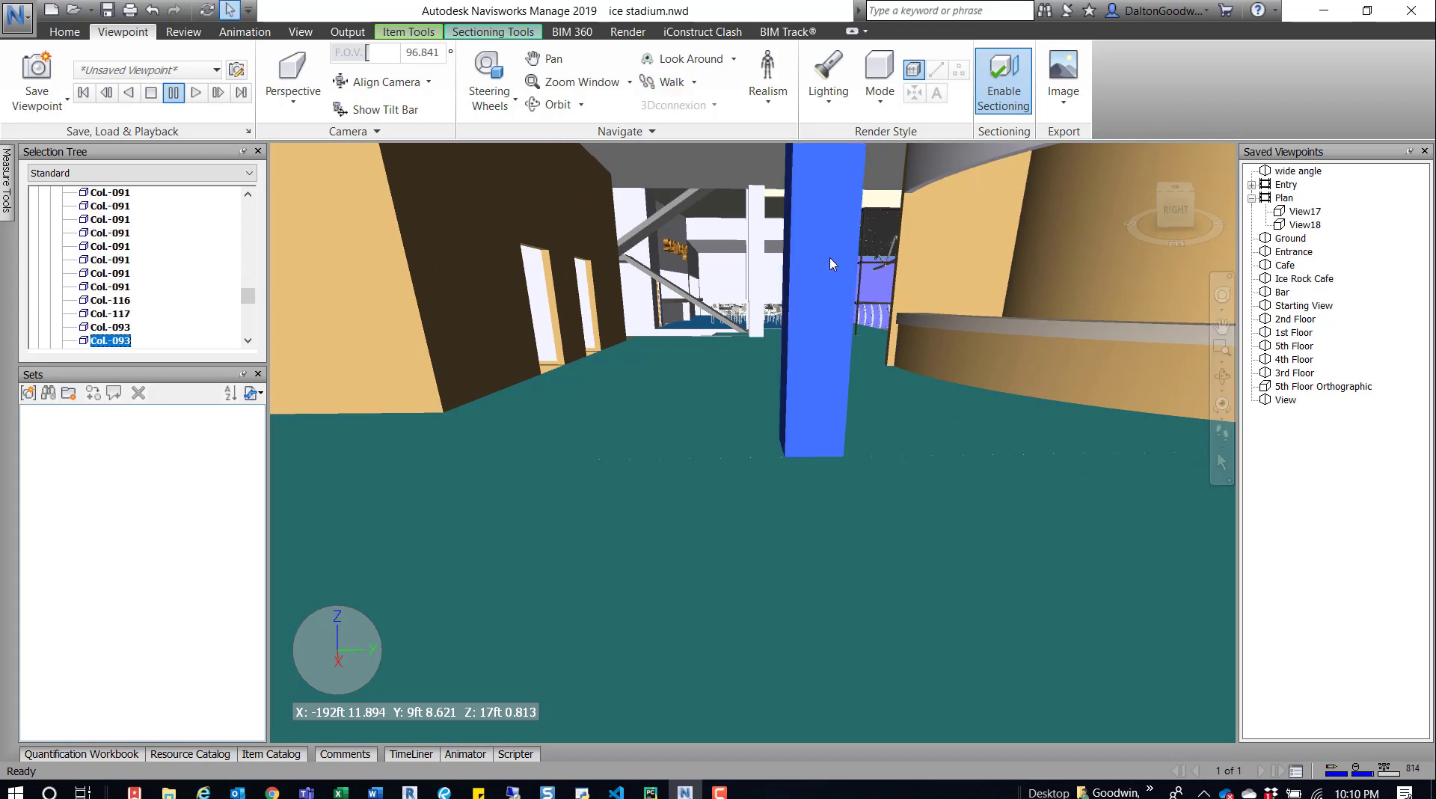
left_click(409, 31)
left_click(323, 71)
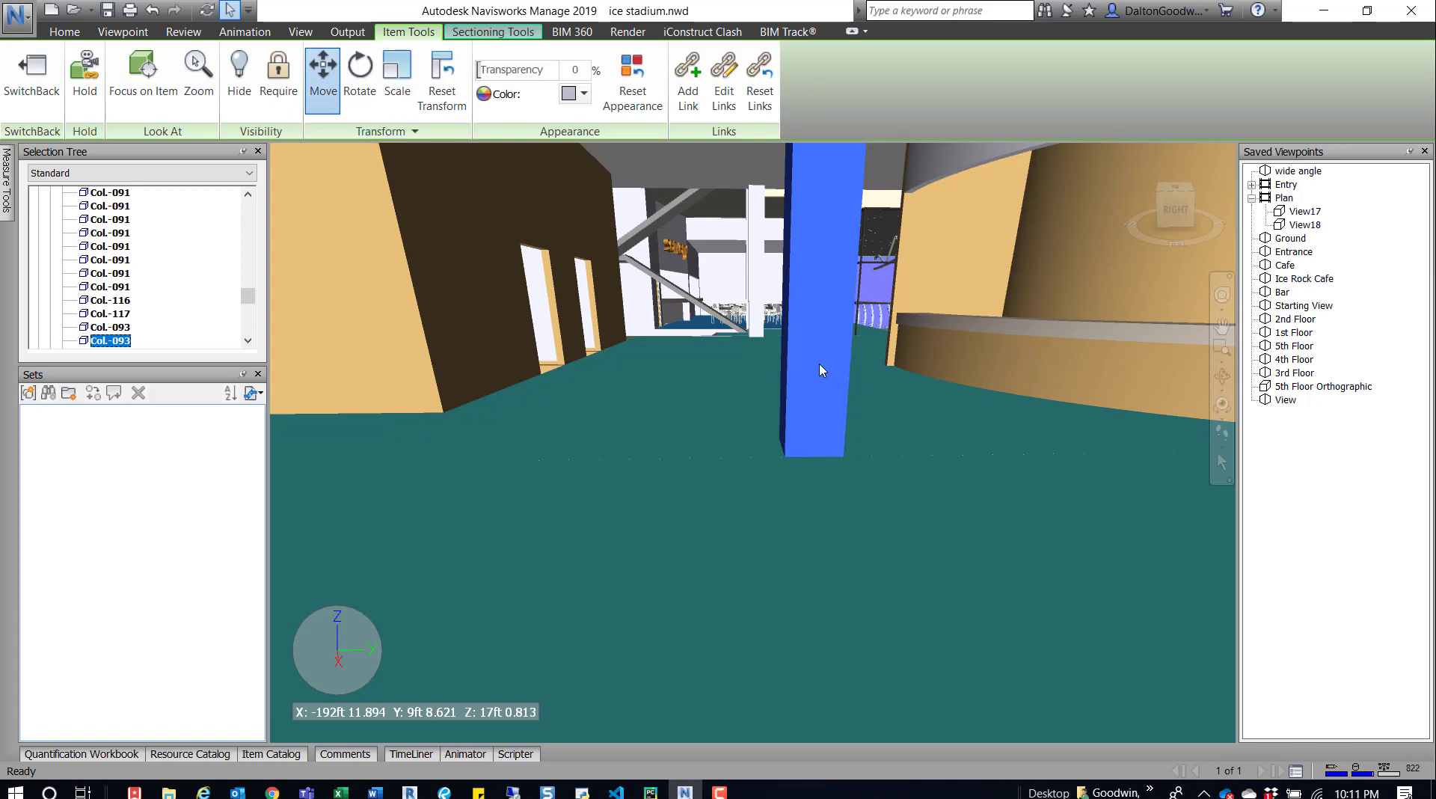
scroll(820, 367, "down", 2)
middle_click_drag(618, 365, 734, 356)
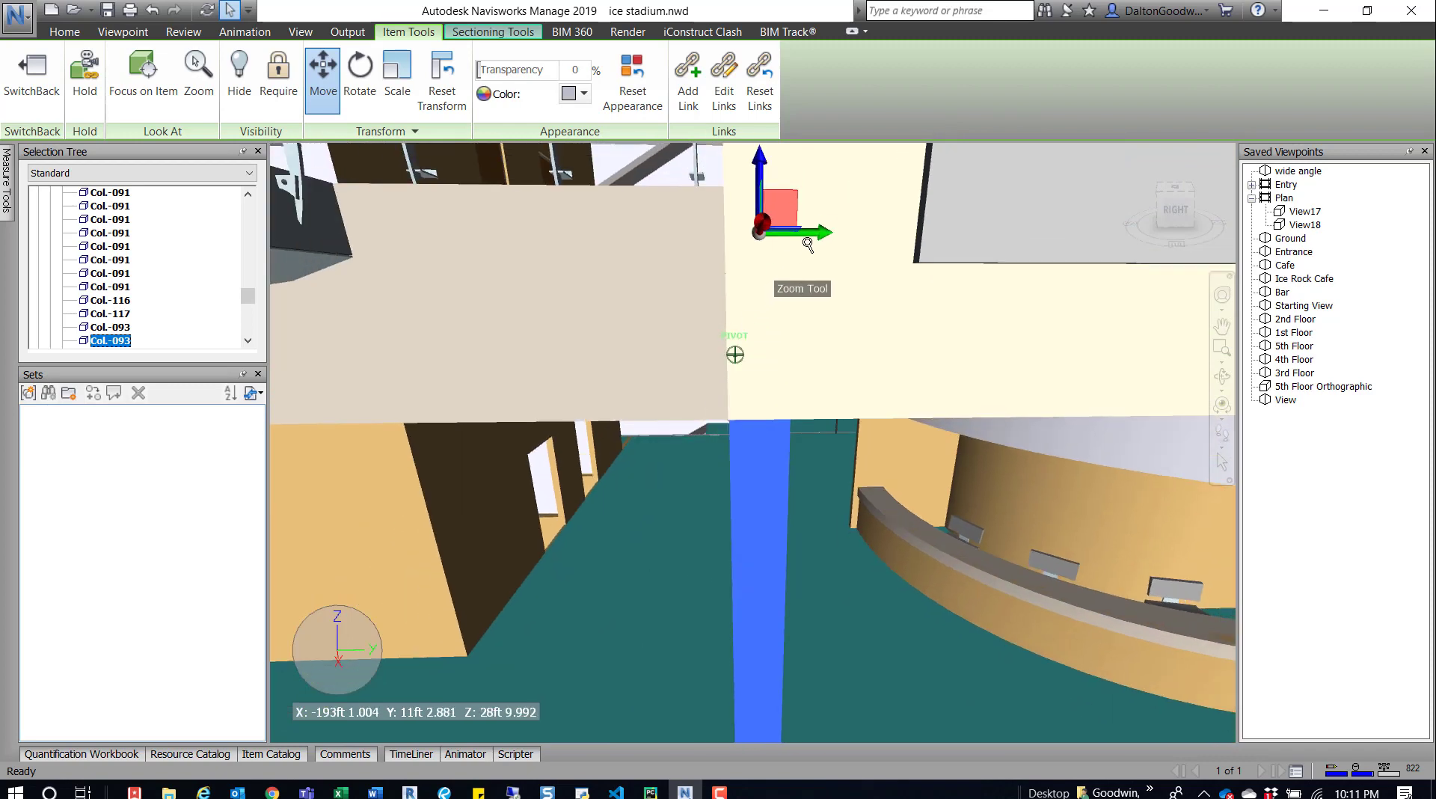
left_click_drag(823, 232, 718, 233)
Save the view of the moved column as another new viewpoint and compare it with the saved viewpoint named View
middle_click_drag(673, 385, 929, 467)
left_click(735, 472)
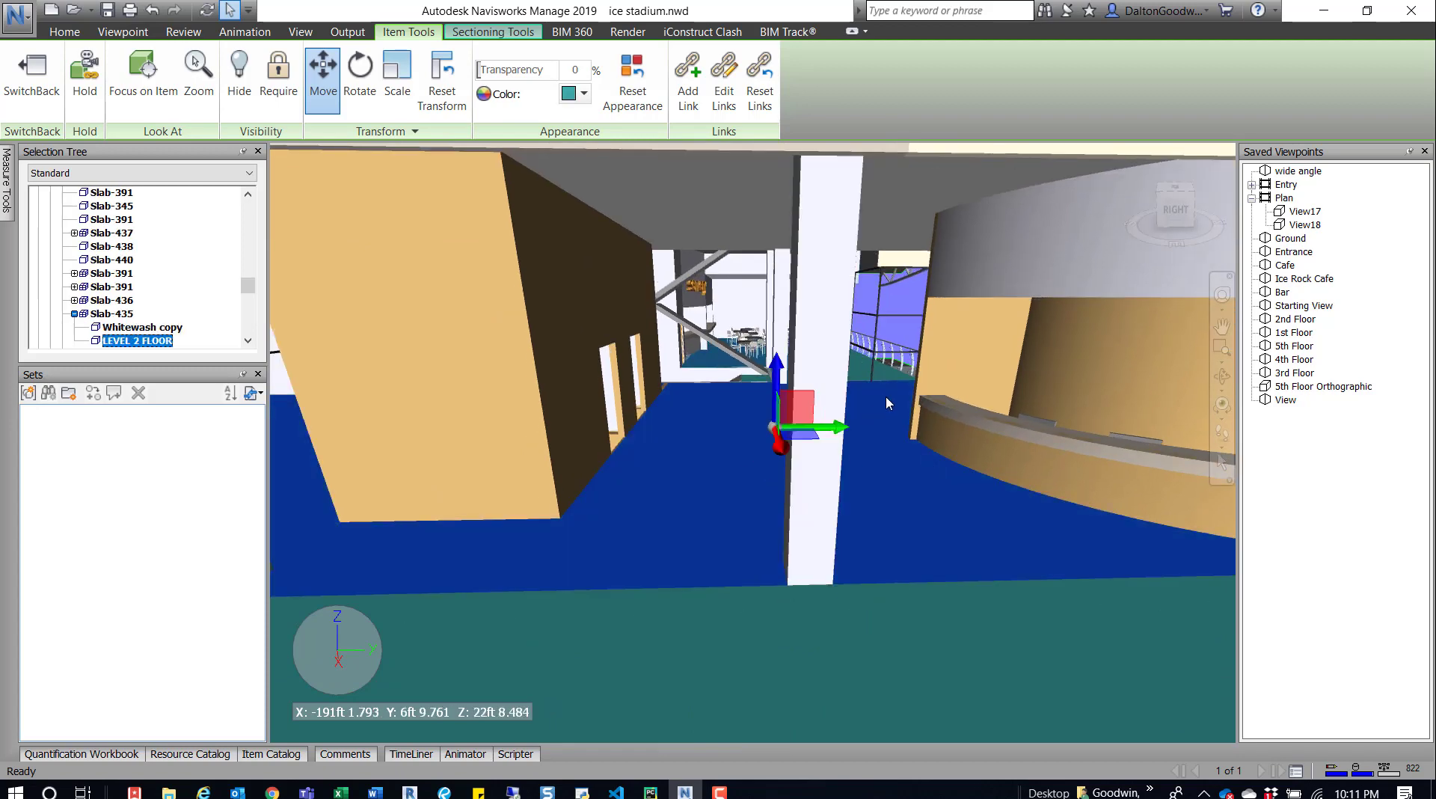
key("Escape")
middle_click_drag(835, 416, 859, 408, "shift")
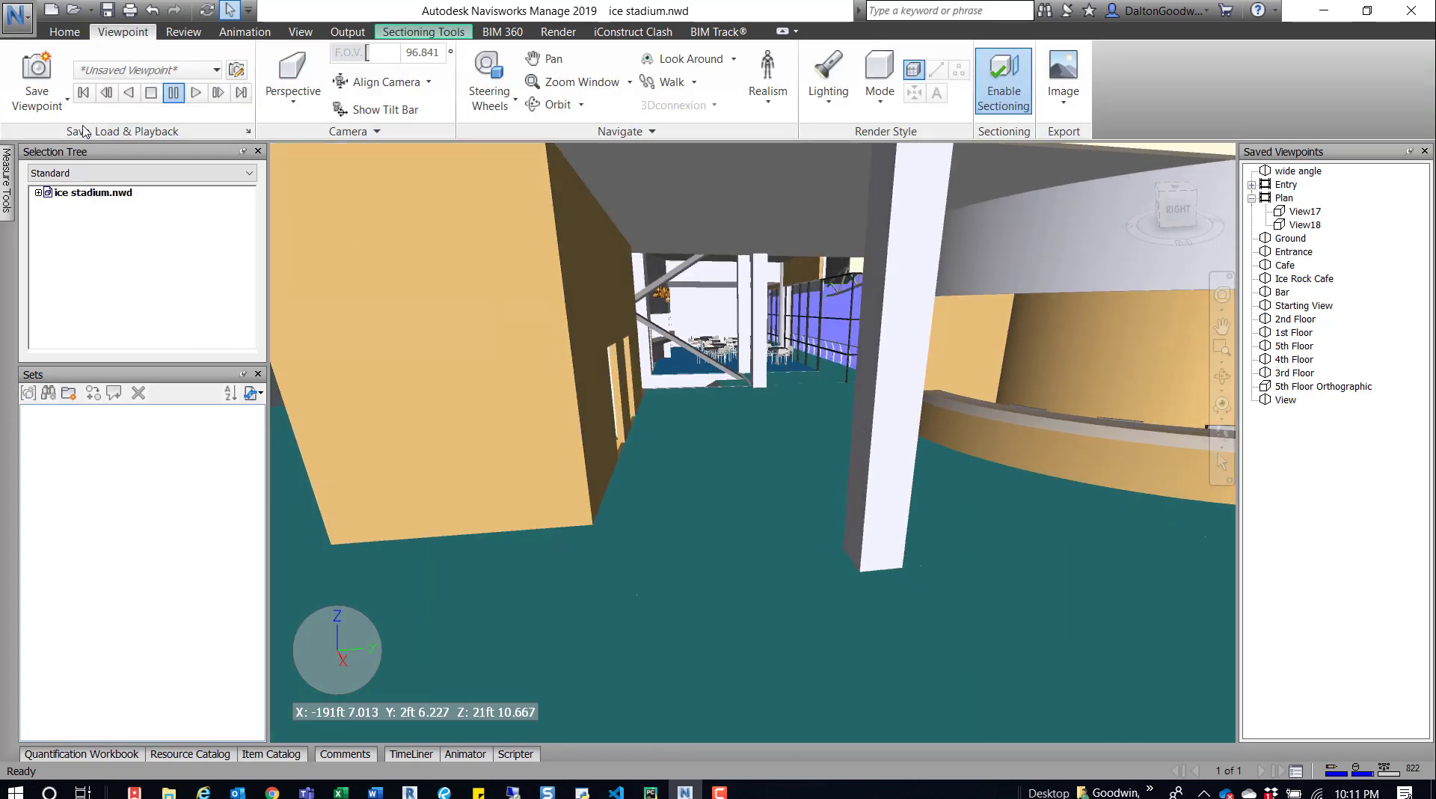
left_click(37, 79)
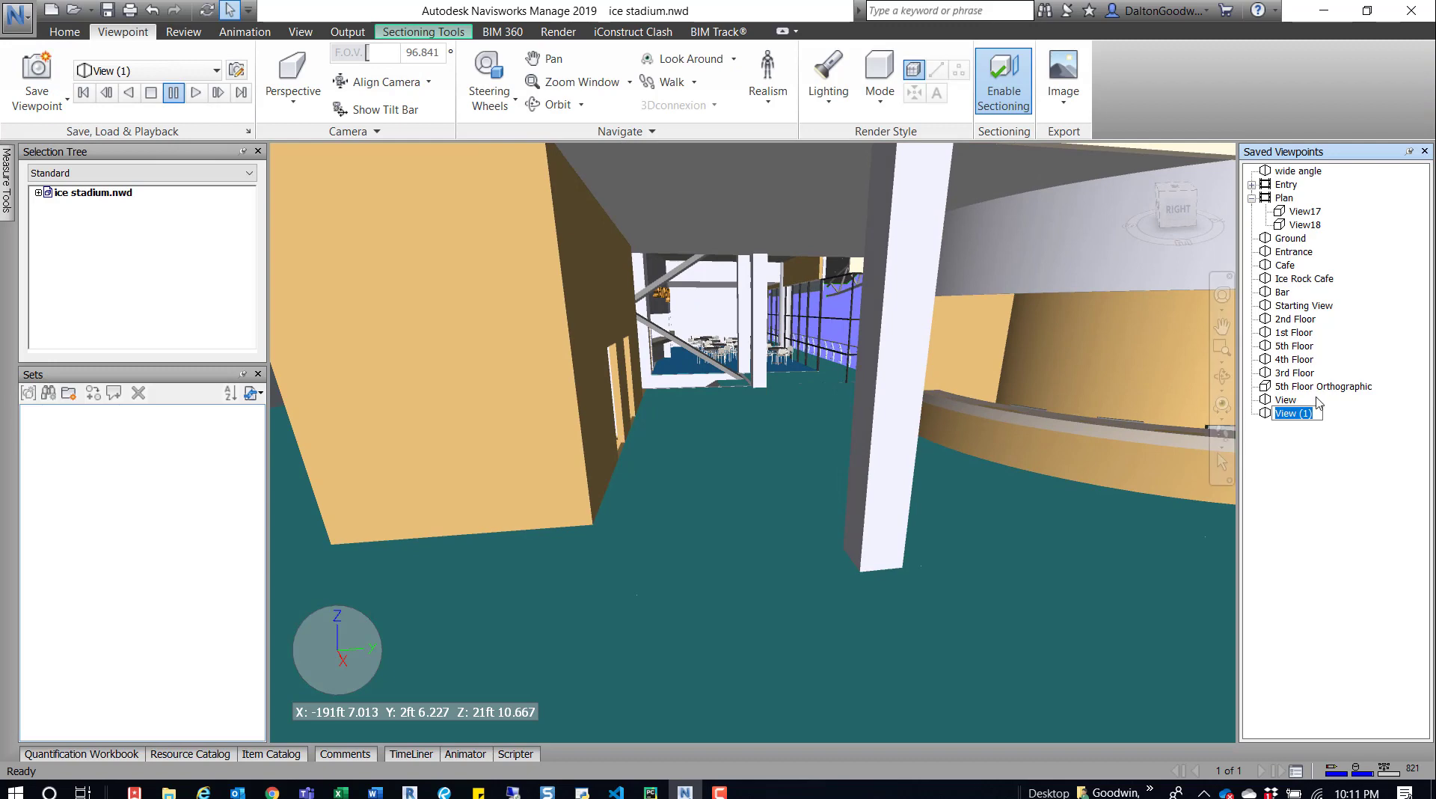
left_click(1293, 401)
left_click(1293, 415)
Walk around the concourse past the columns and Hot Food counters, ending on the view toward the seating area
middle_click_drag(865, 398, 725, 465, "shift")
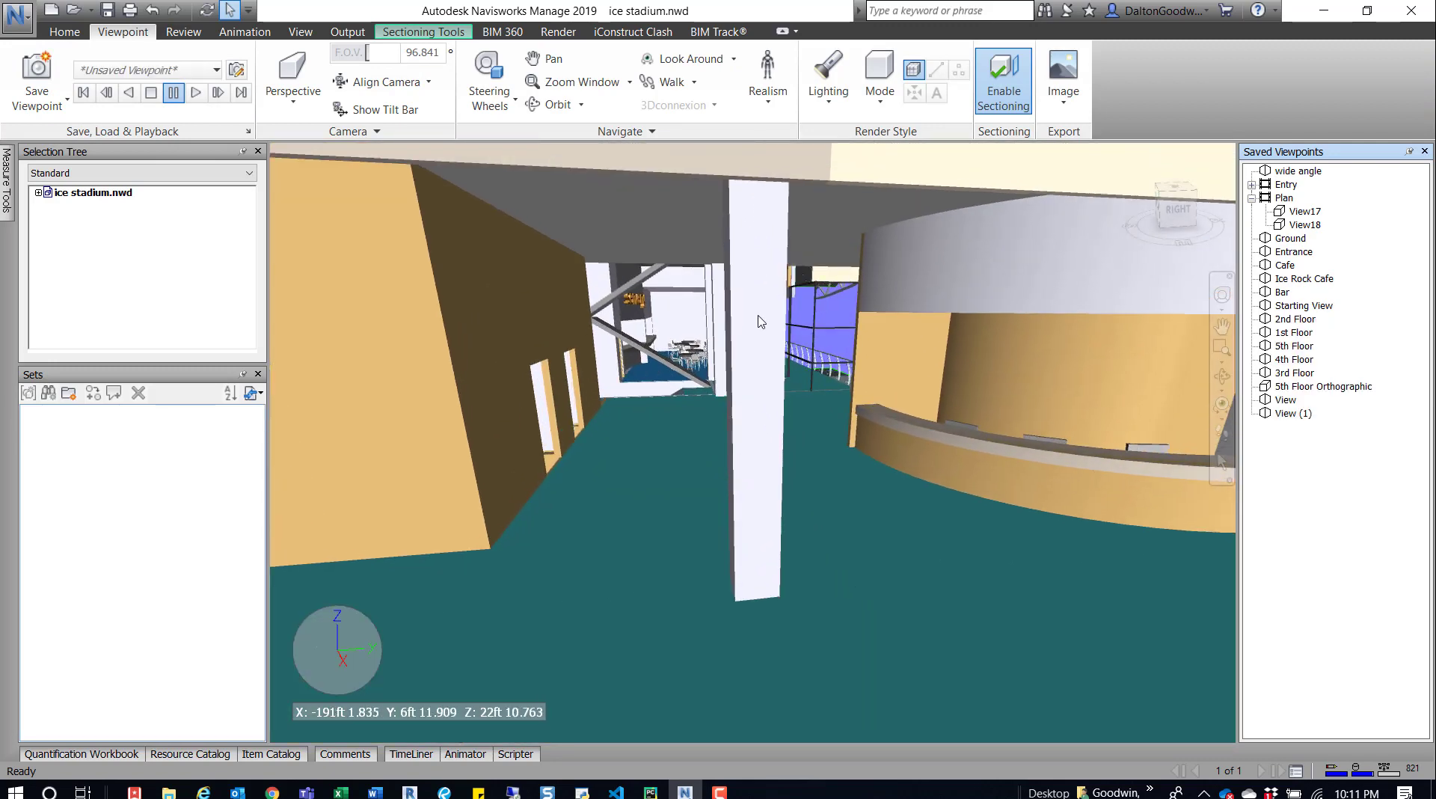
mouse_move(759, 288)
mouse_move(603, 336)
left_click(666, 81)
left_click_drag(767, 352, 689, 282)
left_click_drag(729, 474, 674, 292)
left_click_drag(664, 471, 740, 386)
left_click_drag(733, 471, 537, 409)
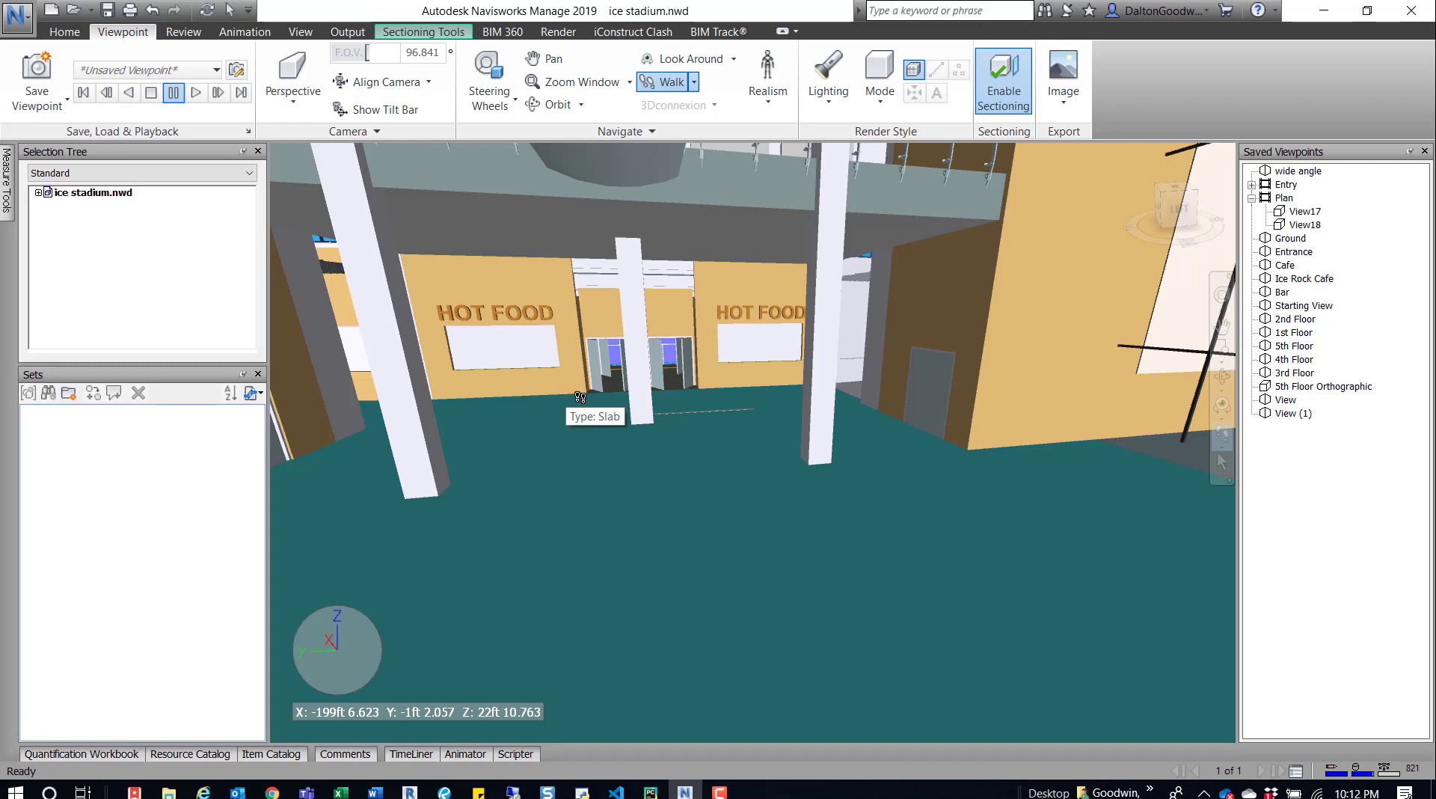
left_click_drag(581, 397, 738, 430)
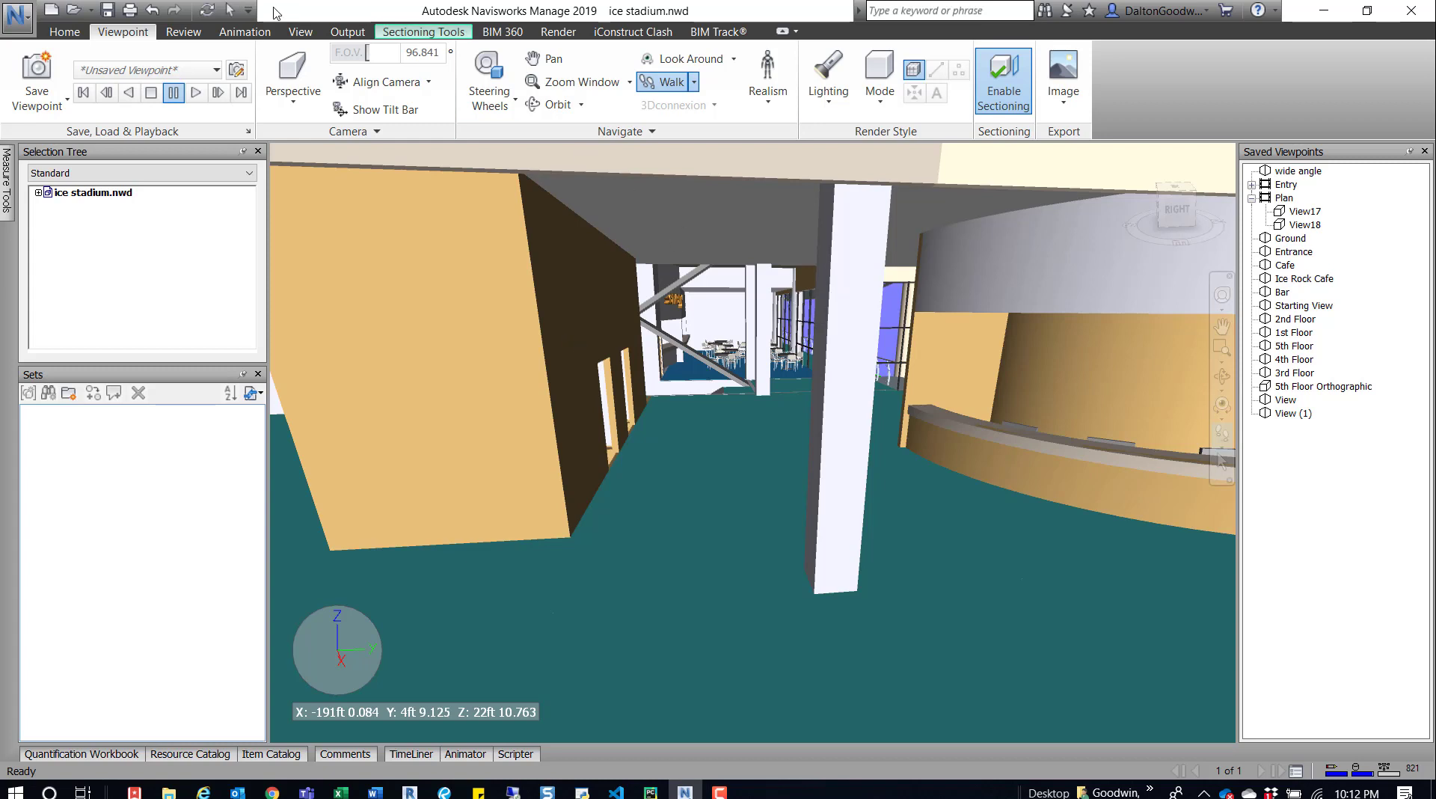
Draw a red freehand redline arrow with thickness 3 pointing at the white column in the concourse
left_click(188, 33)
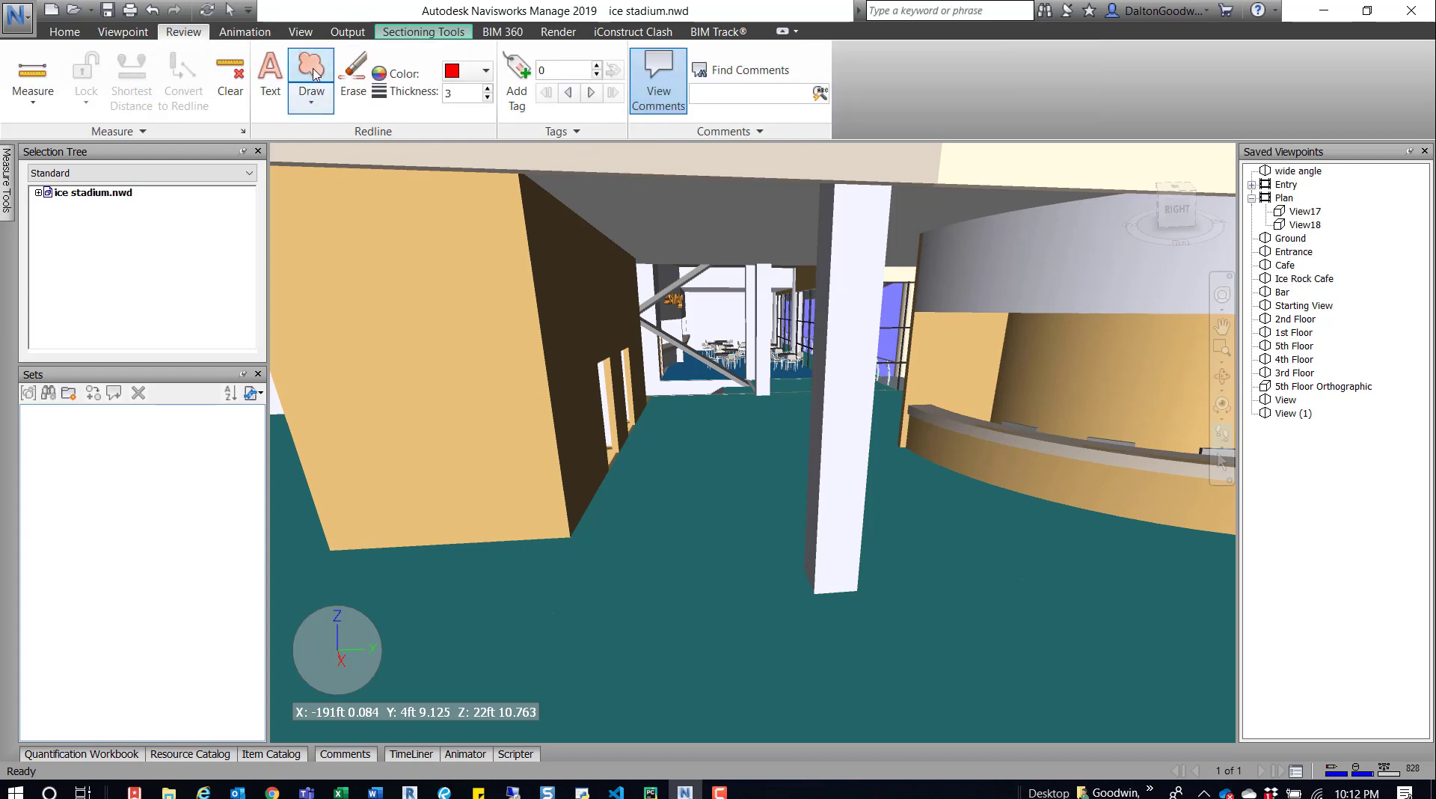
left_click(311, 97)
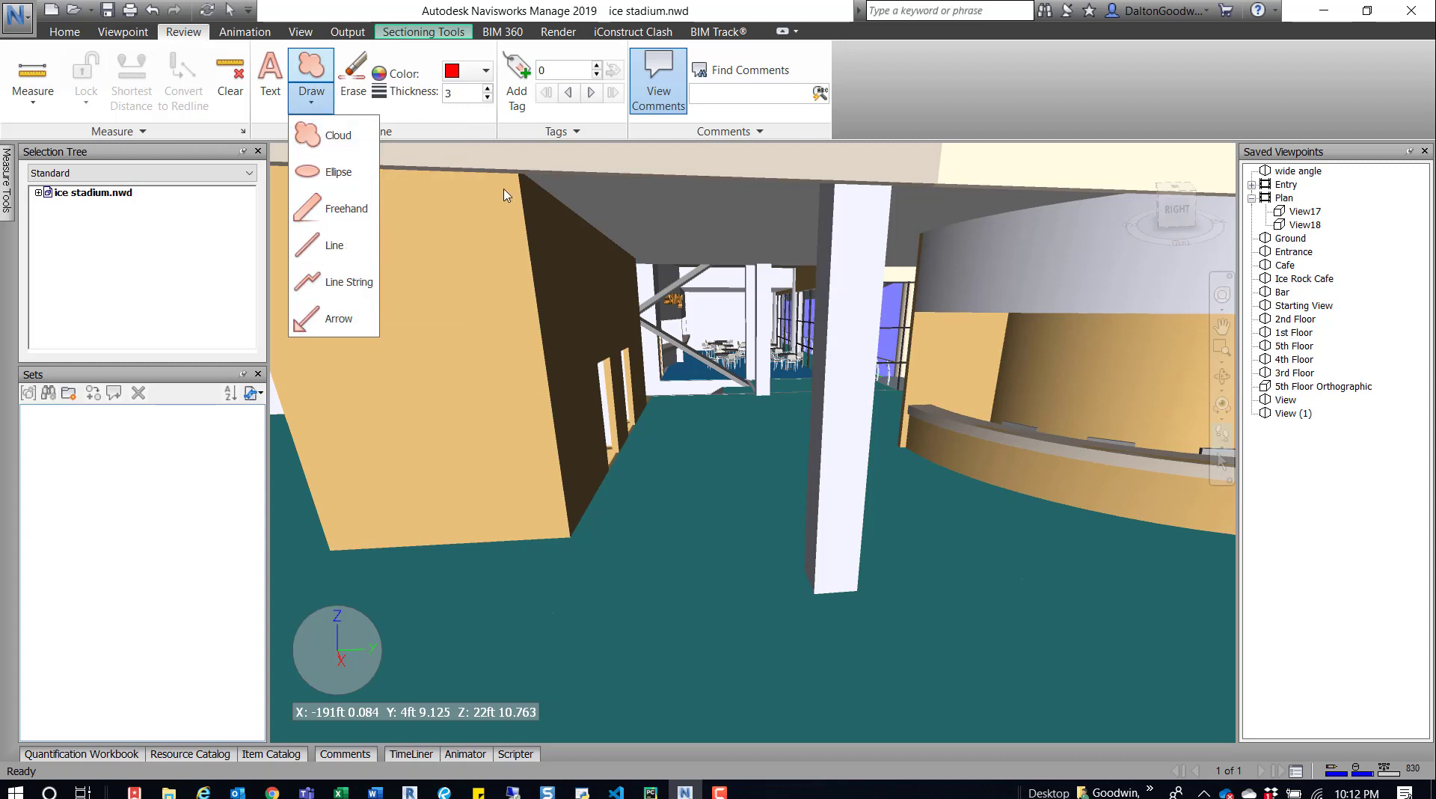
left_click(345, 212)
left_click_drag(755, 338, 805, 367)
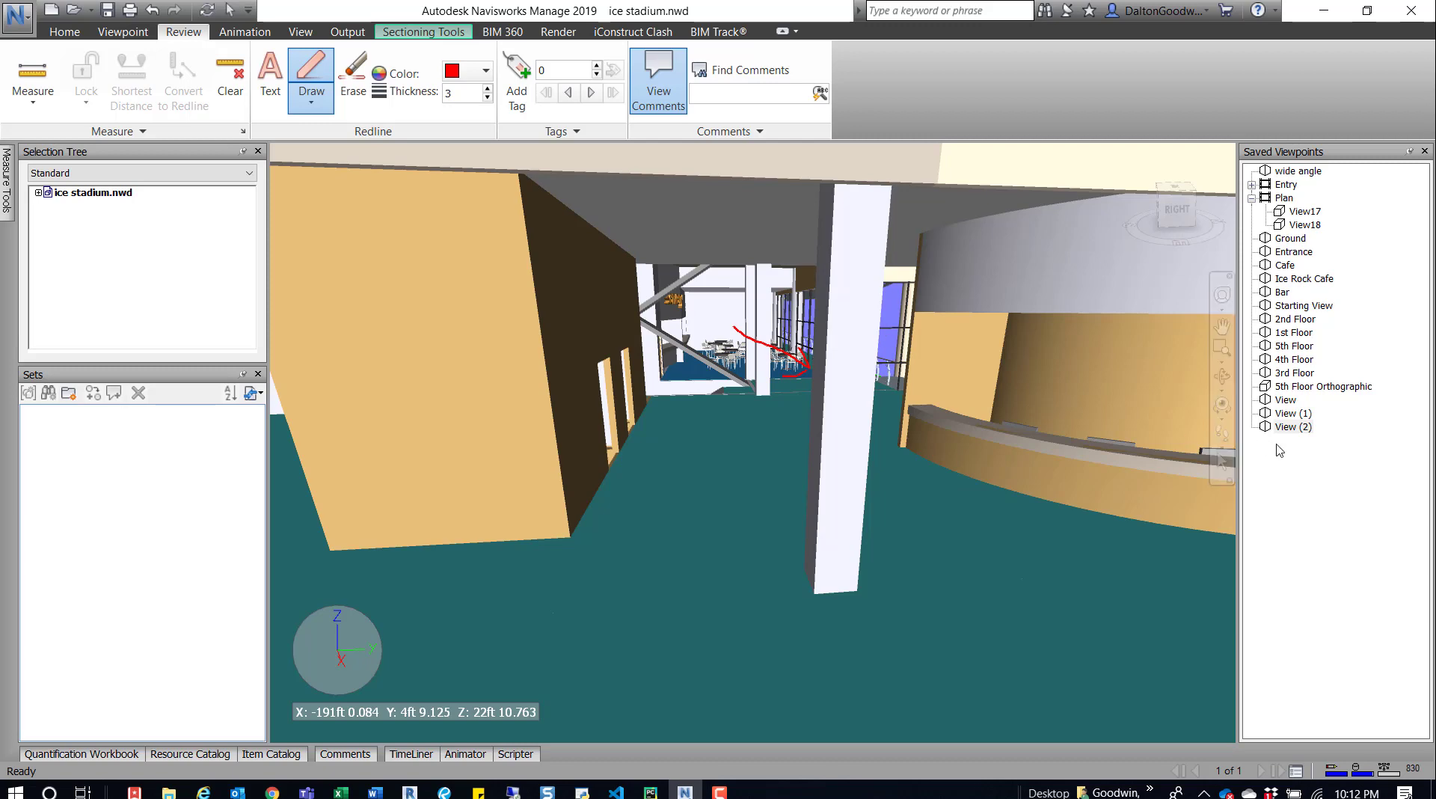
Compare the View (1) and View (2) viewpoints, then zoom away from View (2) to examine how its redline behaves
left_click(1288, 416)
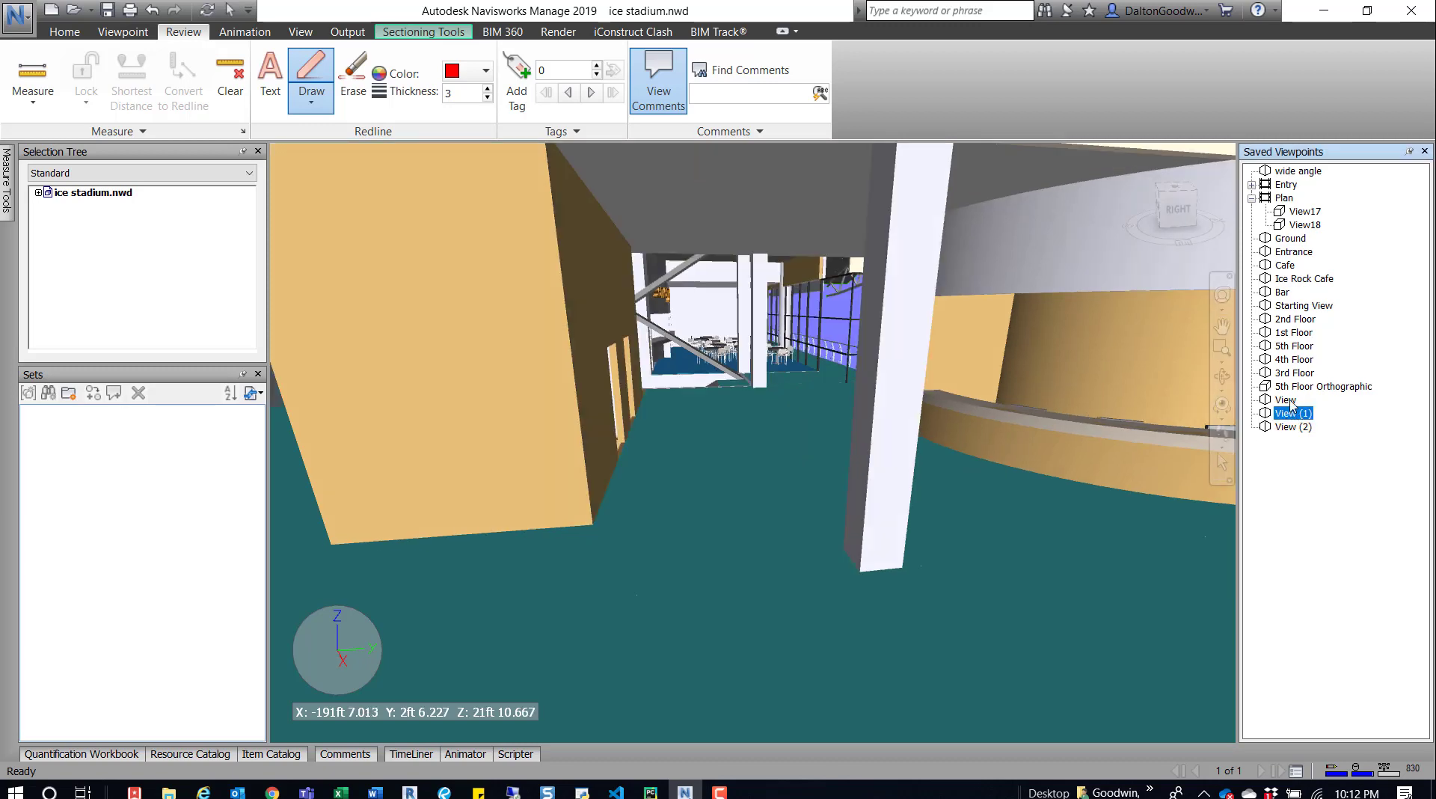
left_click_drag(1288, 402, 1292, 426)
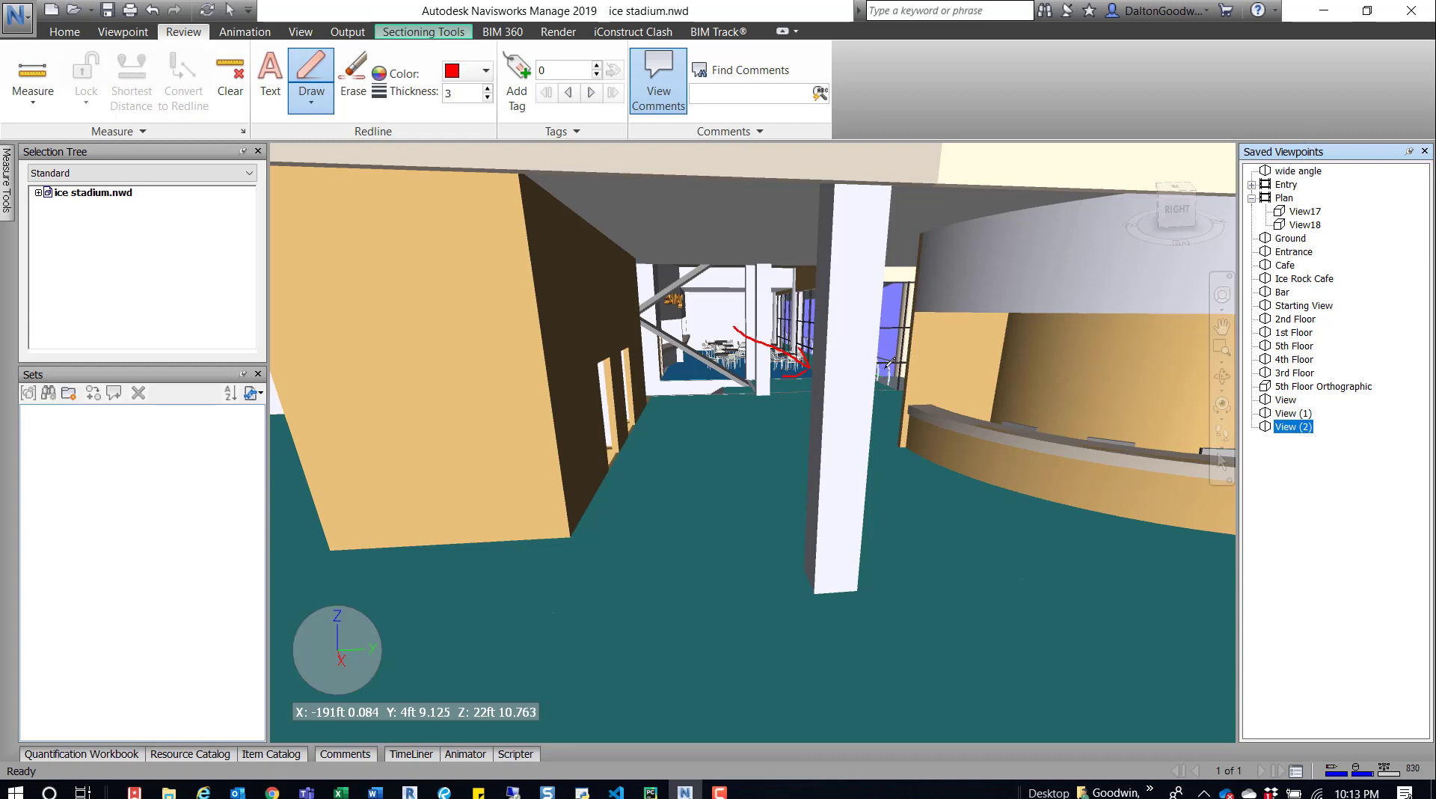
scroll(879, 383, "down", 4)
scroll(972, 396, "up", 3)
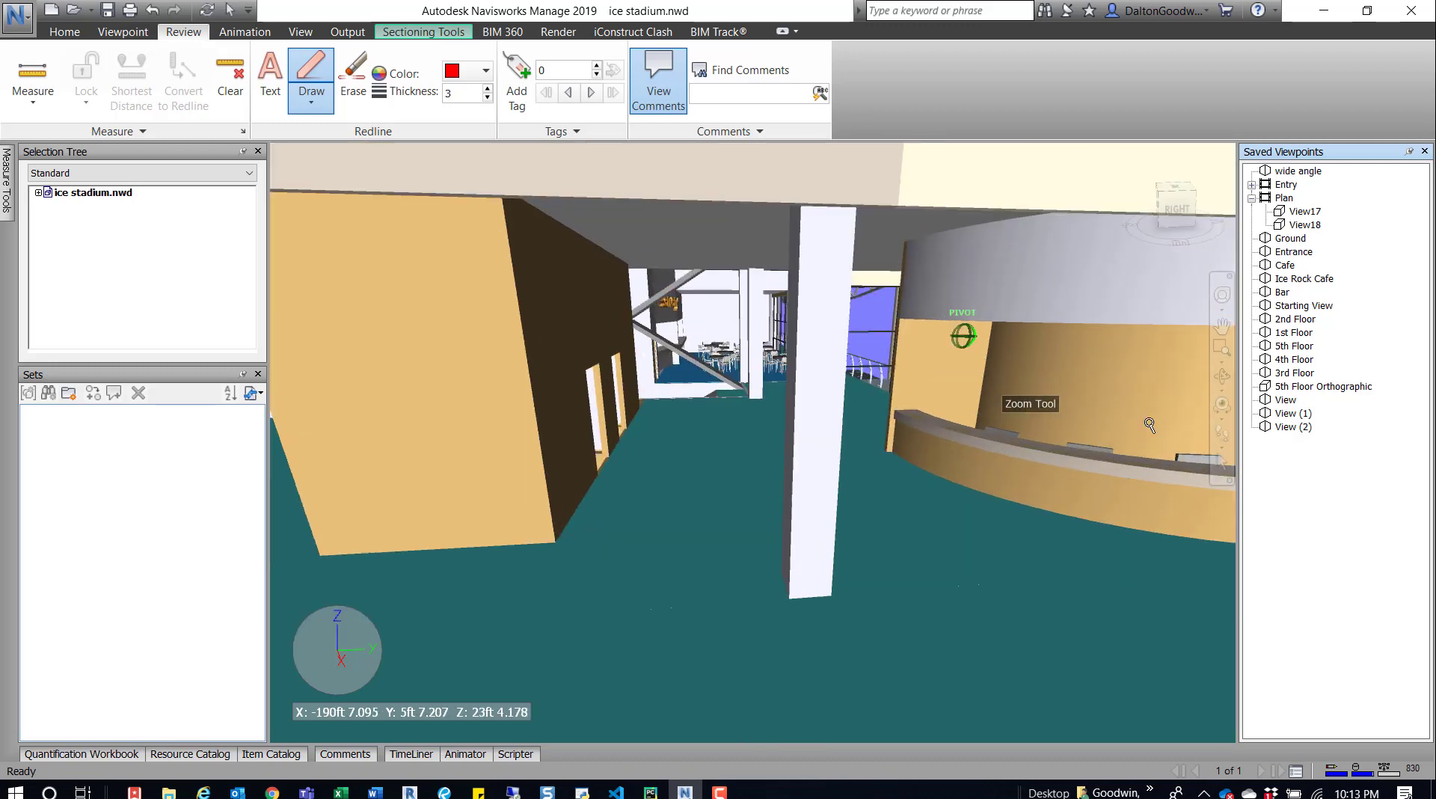
Walk to the Hot Food counter and strike through the word HOT on its sign with two red freehand redline strokes
left_click(1221, 432)
left_click_drag(718, 322, 713, 305)
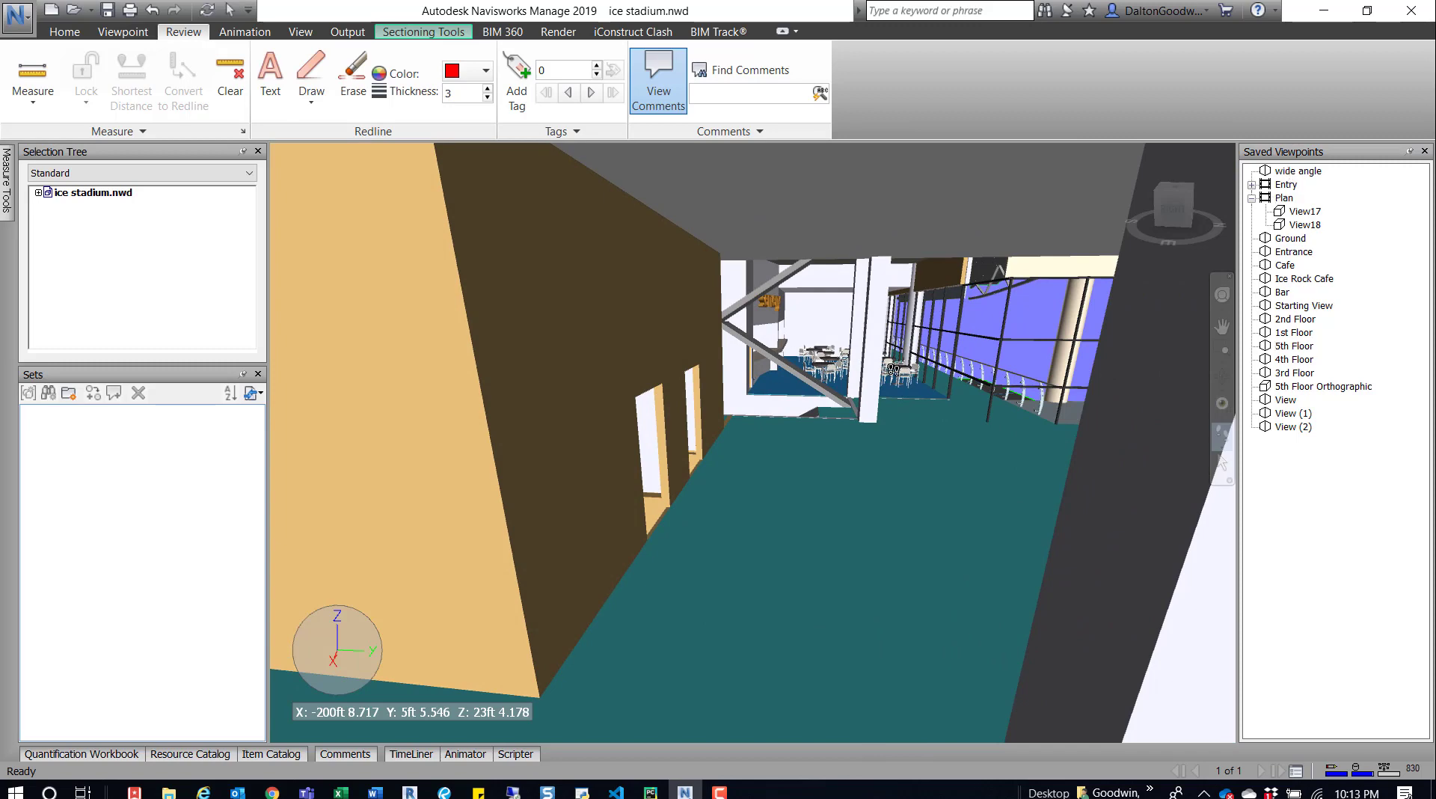
left_click_drag(893, 370, 1099, 315)
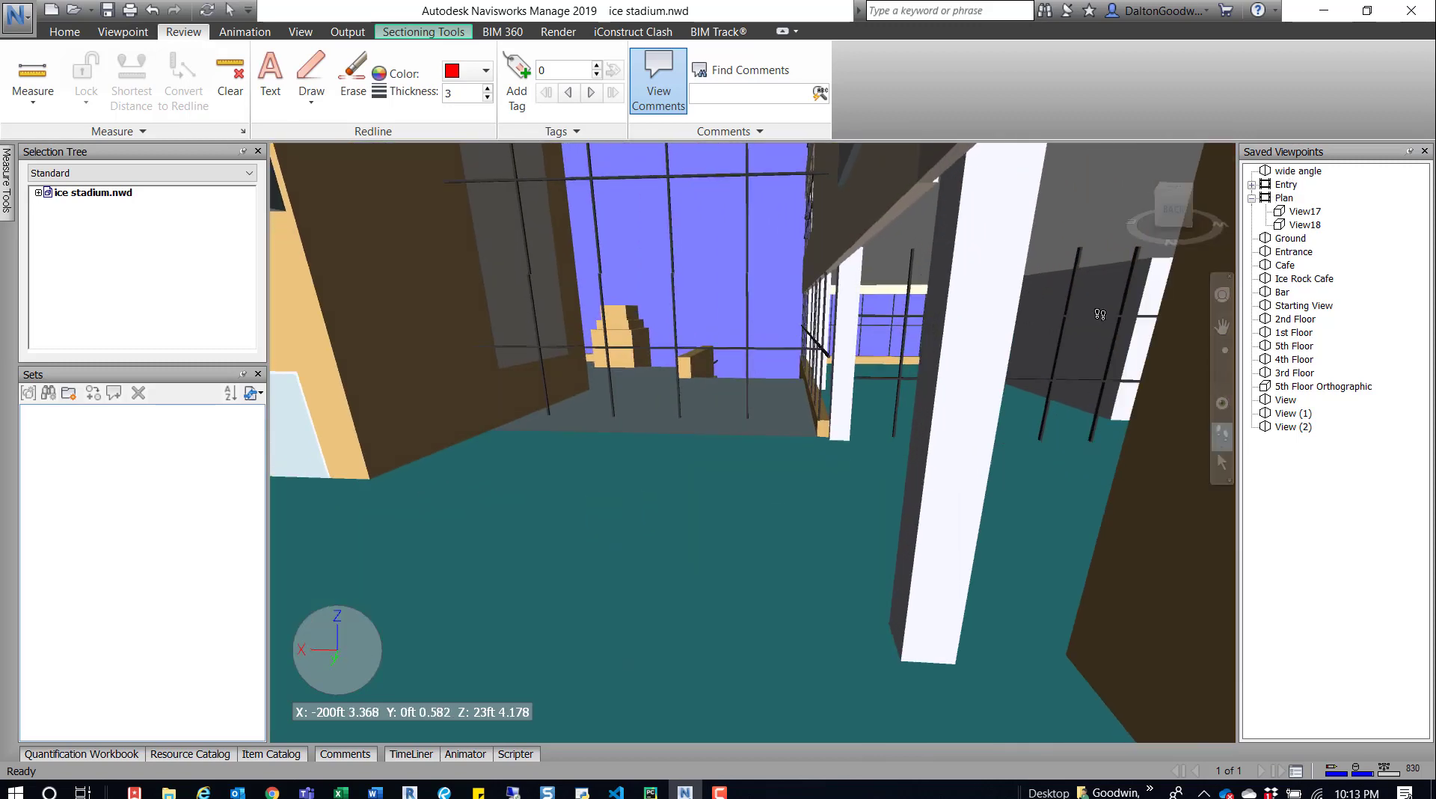
left_click_drag(676, 478, 733, 351)
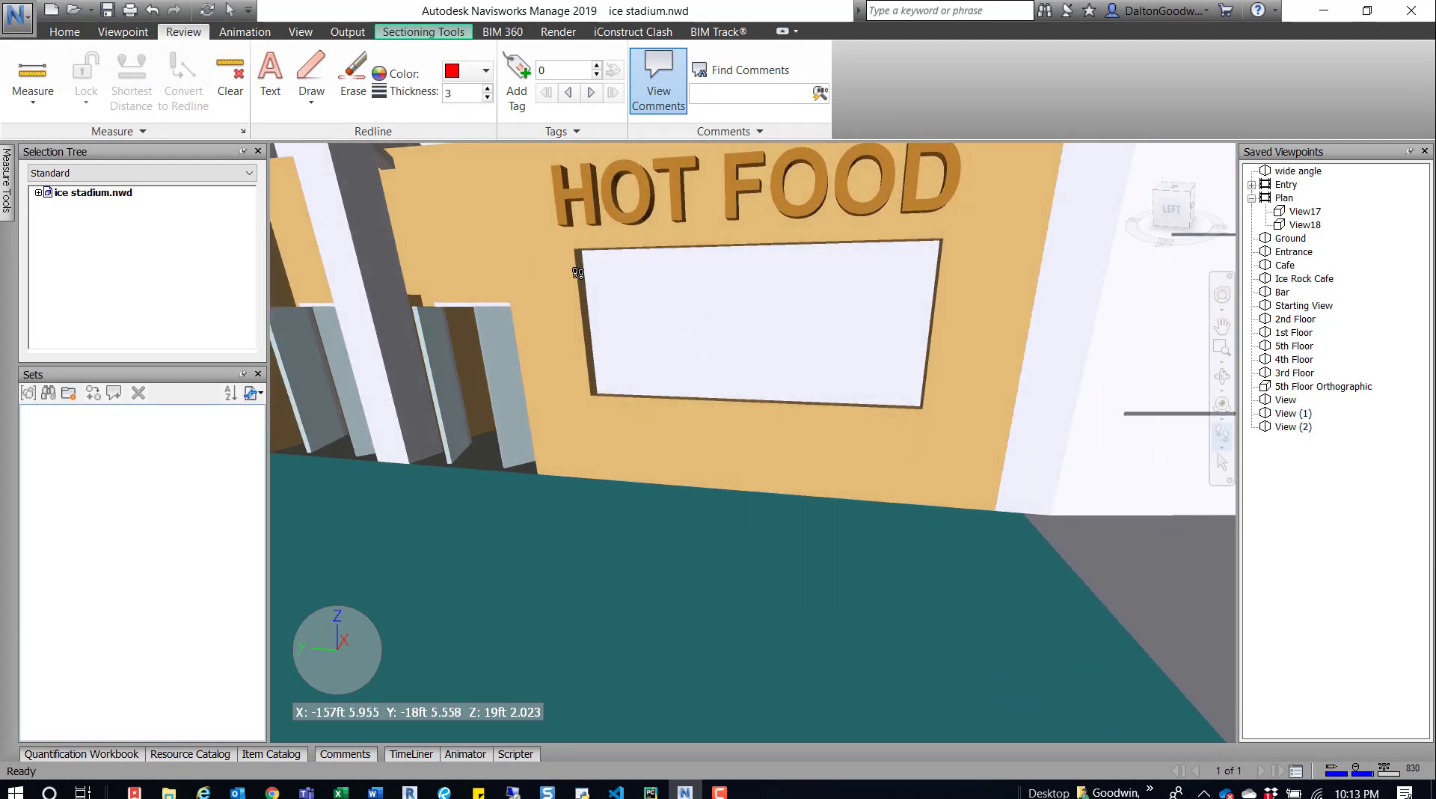
left_click(270, 74)
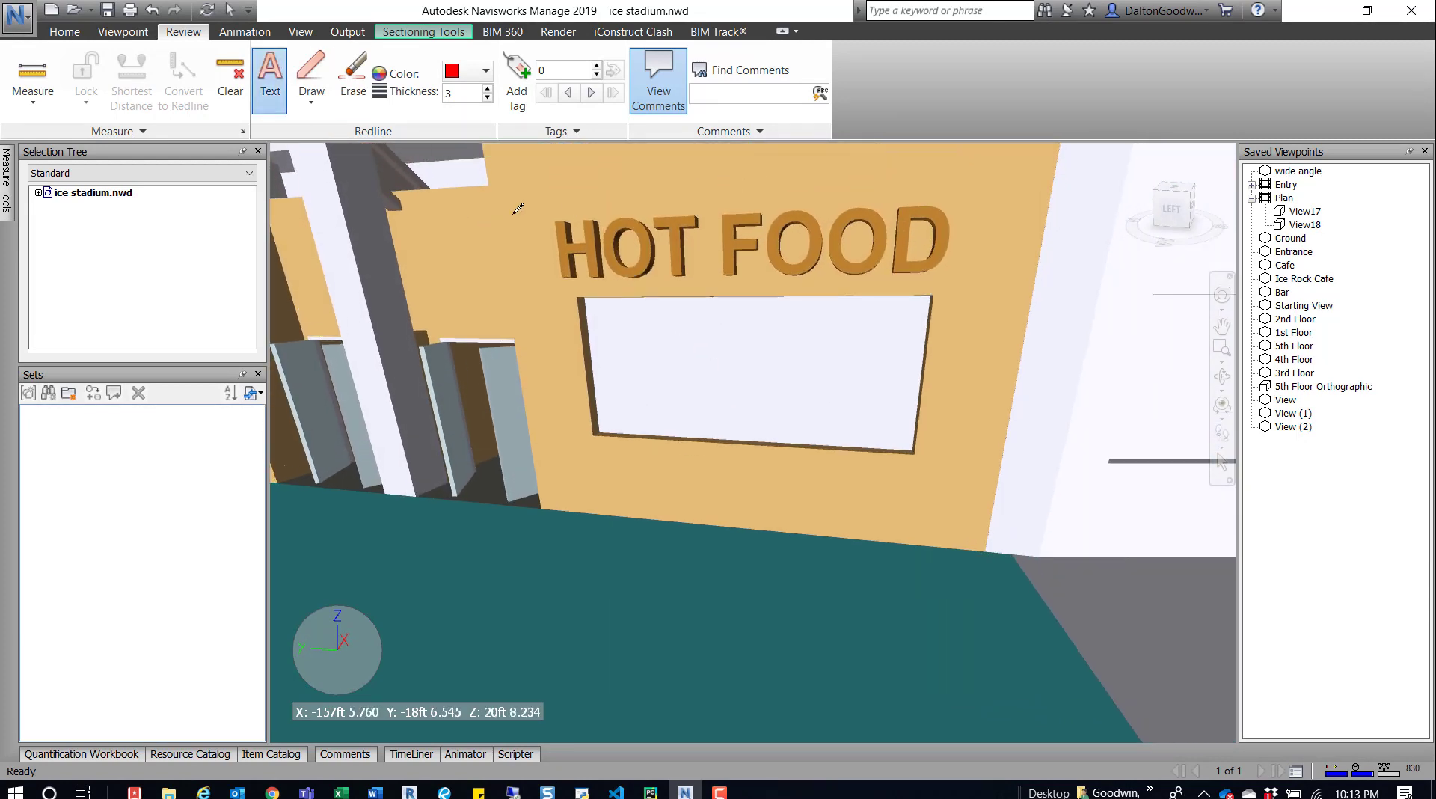
left_click(319, 75)
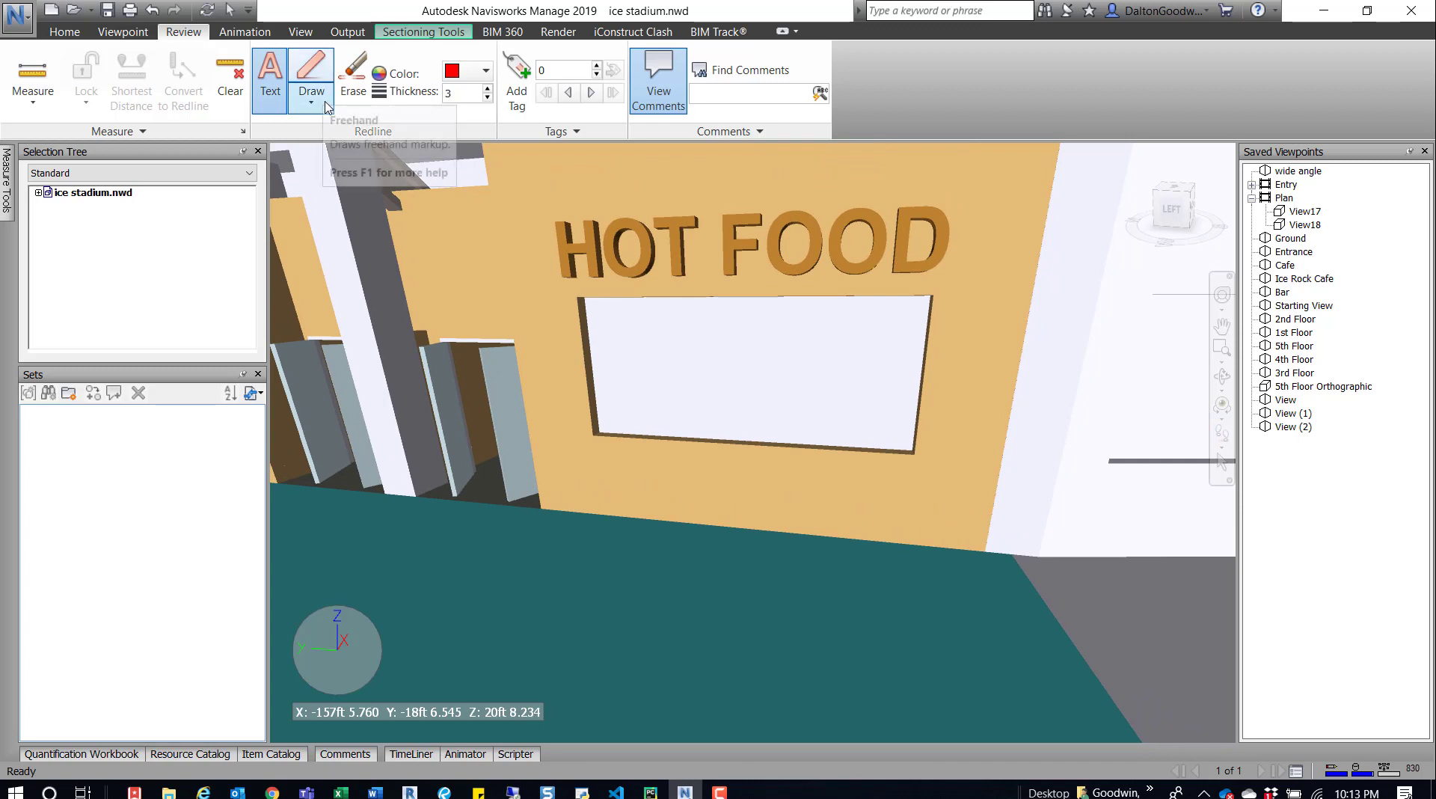
left_click(499, 184)
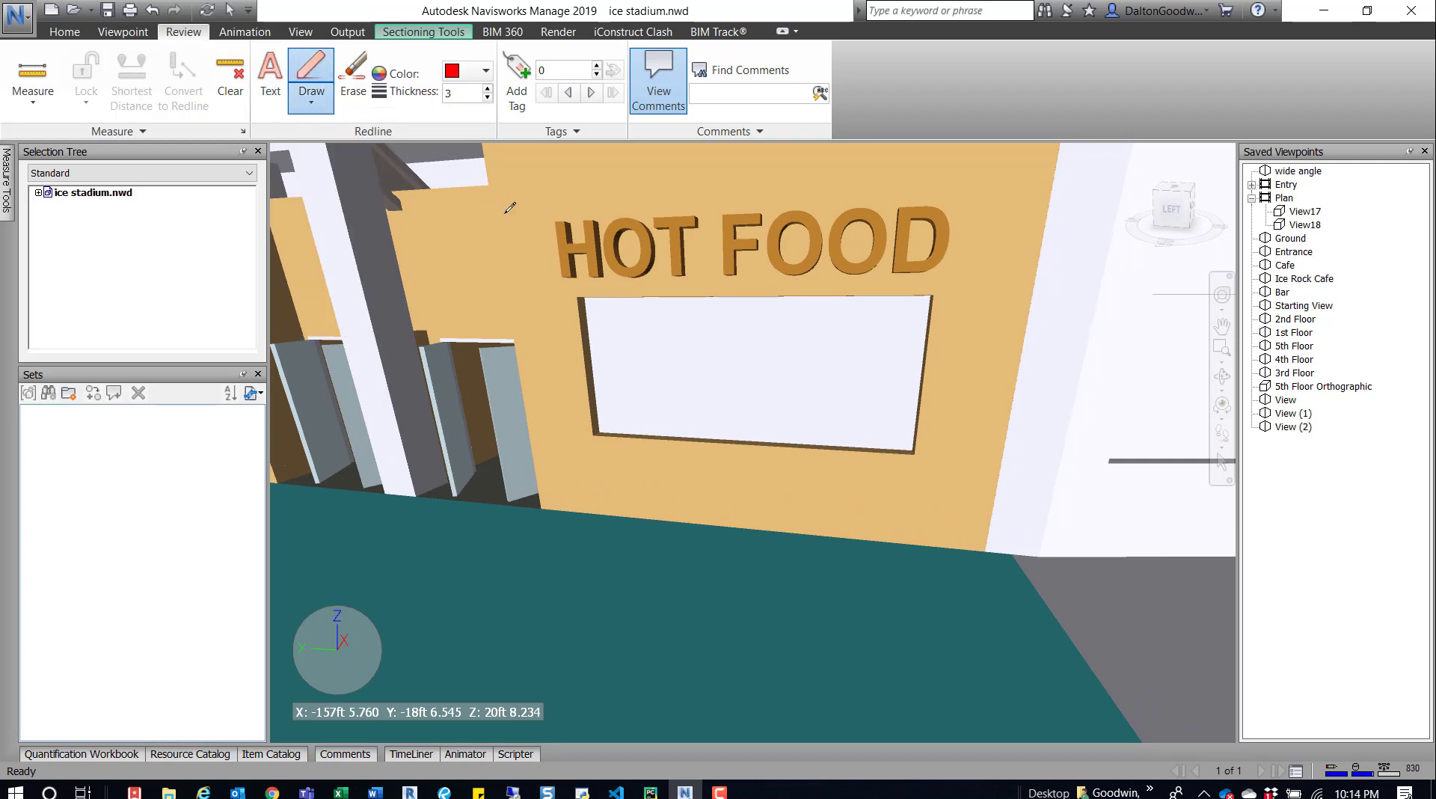
left_click_drag(553, 230, 679, 234)
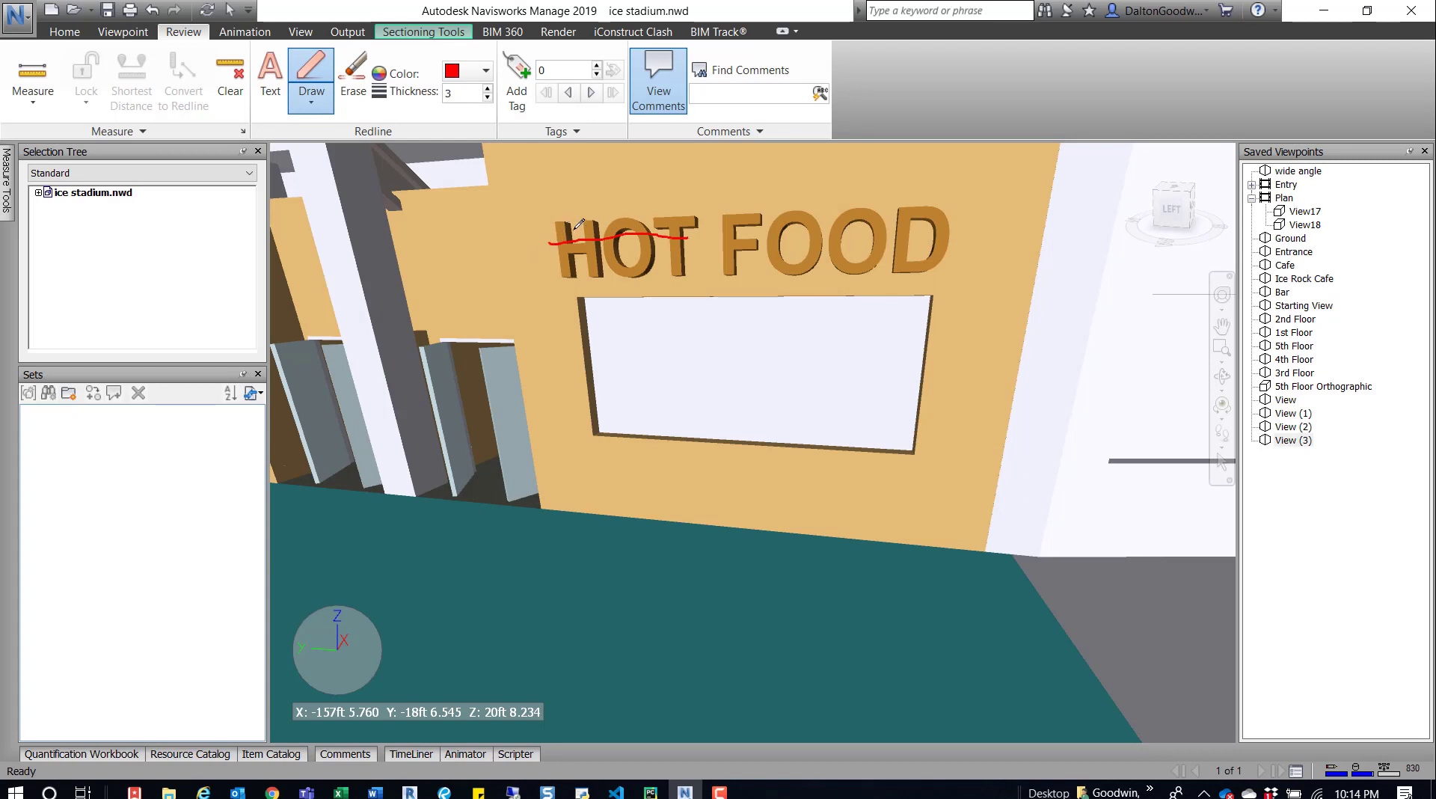
left_click_drag(539, 255, 689, 249)
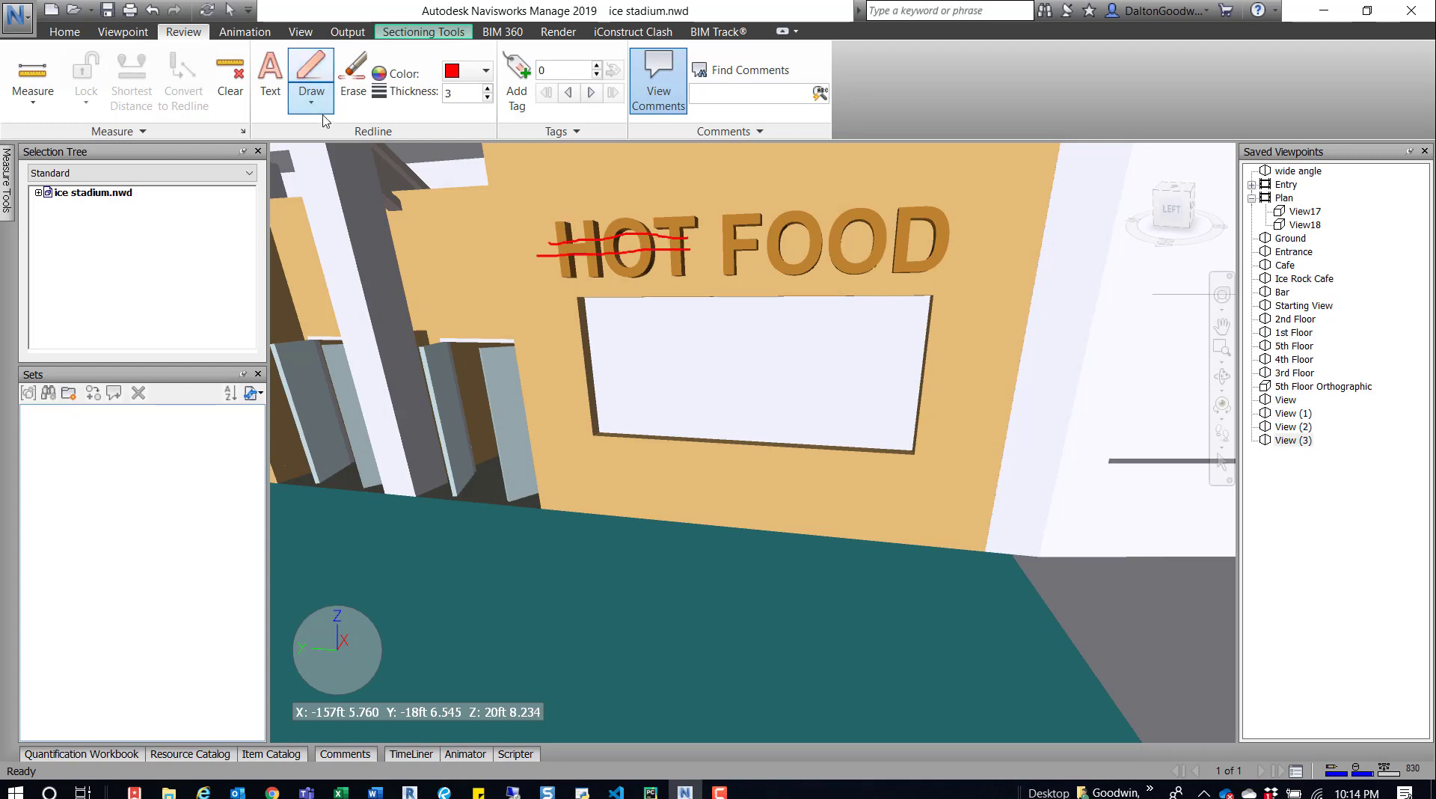
Add the redline text COLD above the struck-out word HOT, and check it by recalling View (2) and View (3)
left_click(282, 68)
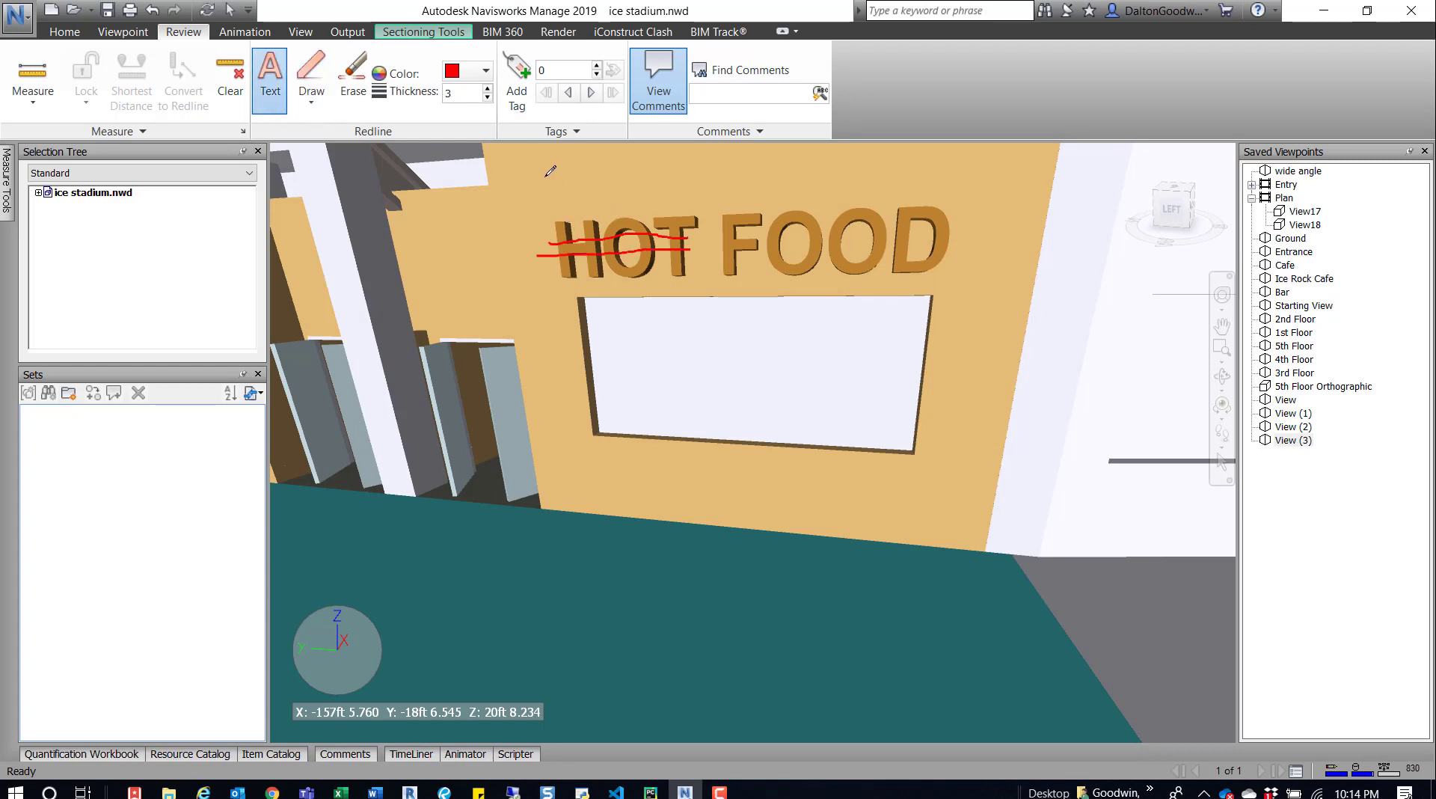
left_click(561, 178)
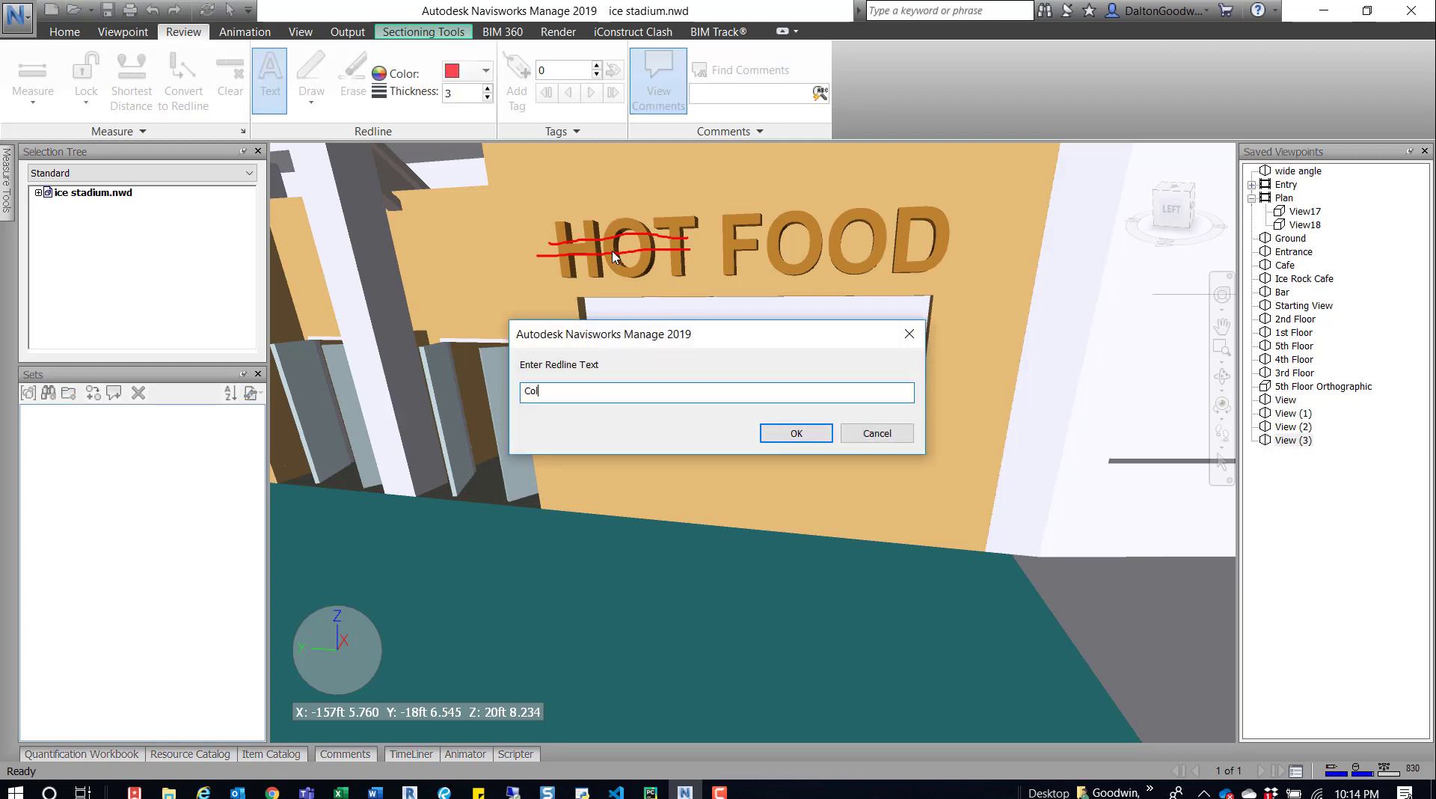
type("Cold")
key("BackSpace")
type("D")
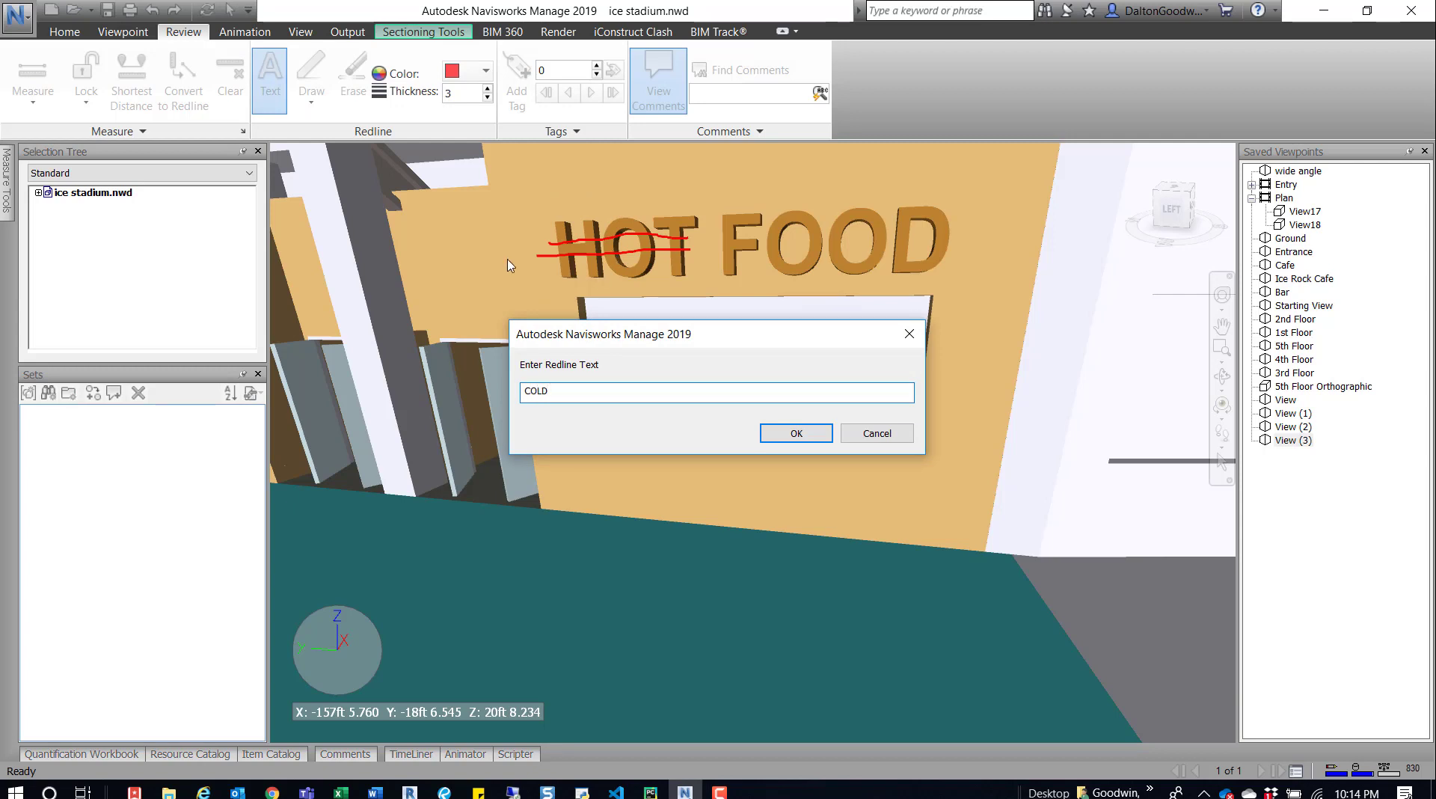
left_click(797, 434)
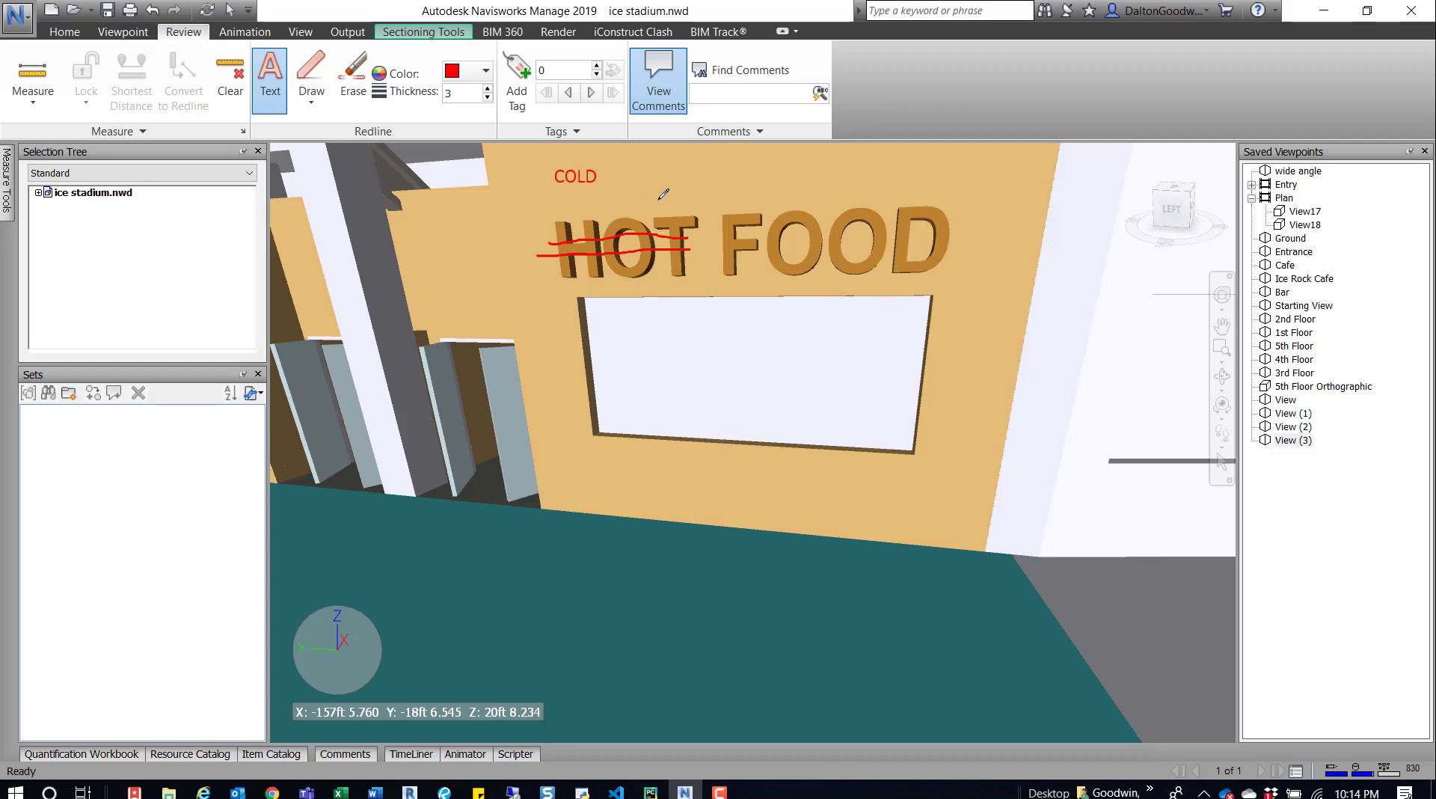
left_click(1294, 427)
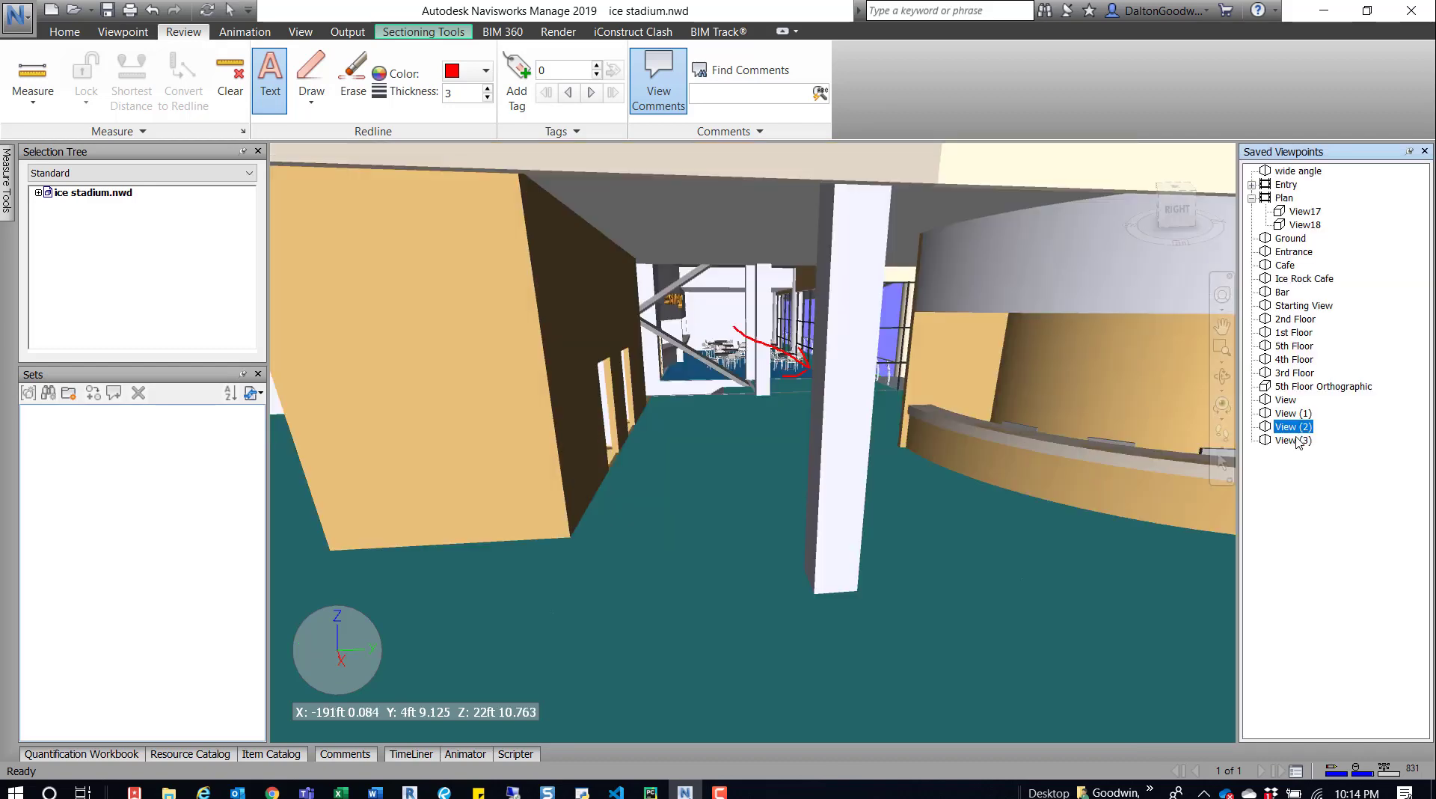
left_click(1295, 440)
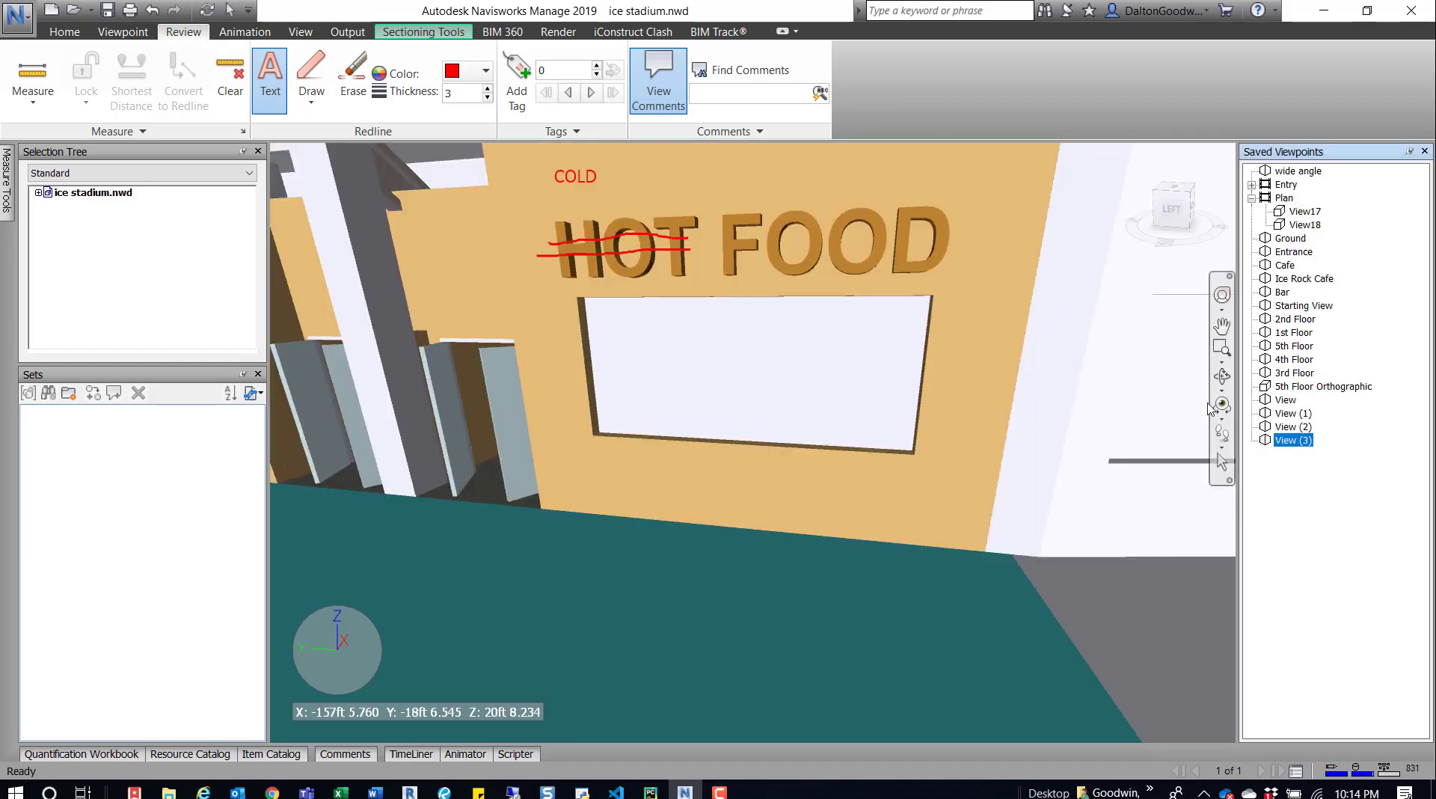
Walk to the wall with the two glazed doors and draw a red redline cloud around the right-hand door
left_click(1222, 436)
mouse_move(721, 462)
left_mouse_down()
mouse_move(718, 513)
mouse_move(688, 337)
mouse_move(464, 448)
mouse_move(779, 493)
mouse_move(748, 374)
mouse_move(886, 573)
mouse_move(794, 451)
mouse_move(817, 362)
mouse_move(637, 385)
mouse_move(538, 299)
left_mouse_up()
left_click(270, 78)
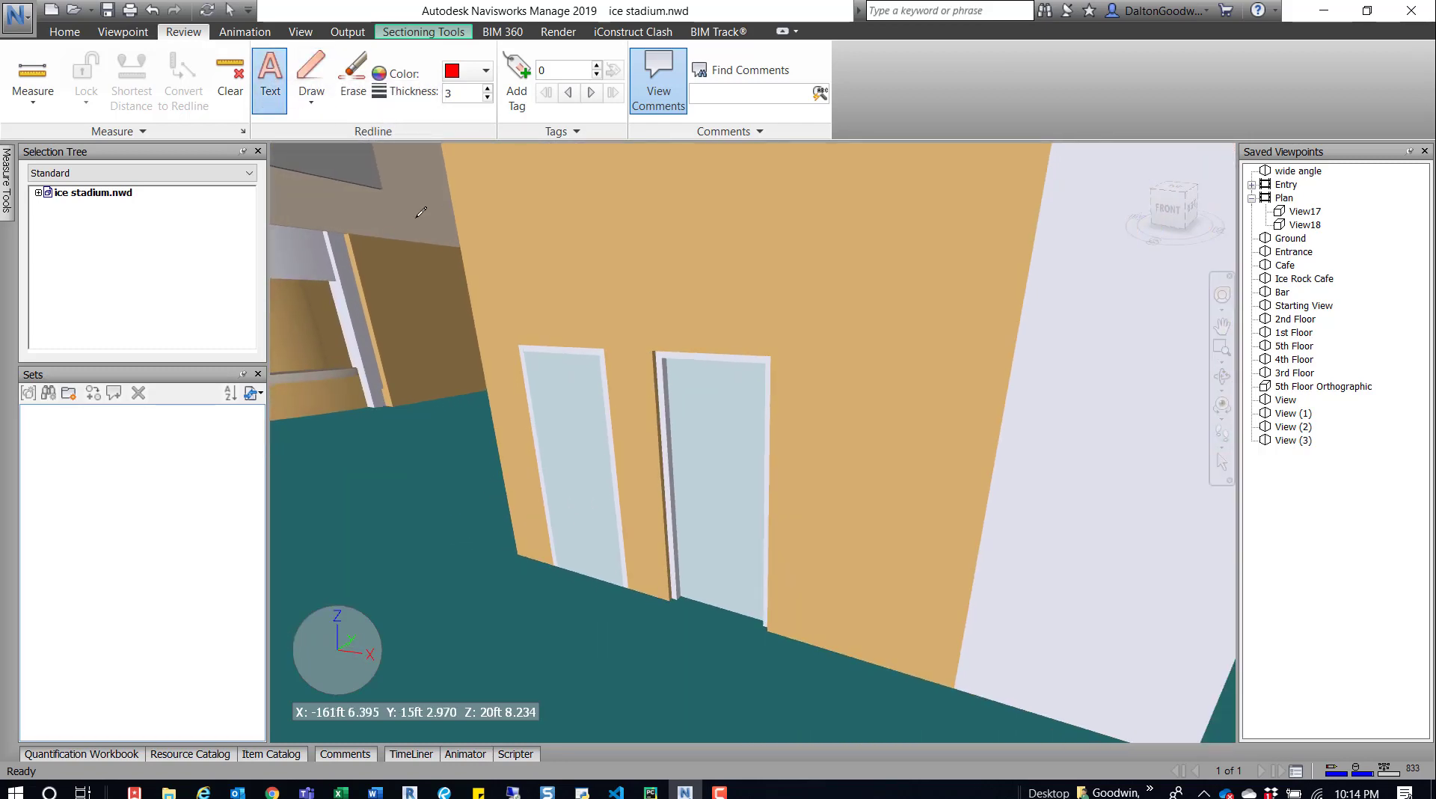
left_click(325, 74)
left_click(312, 102)
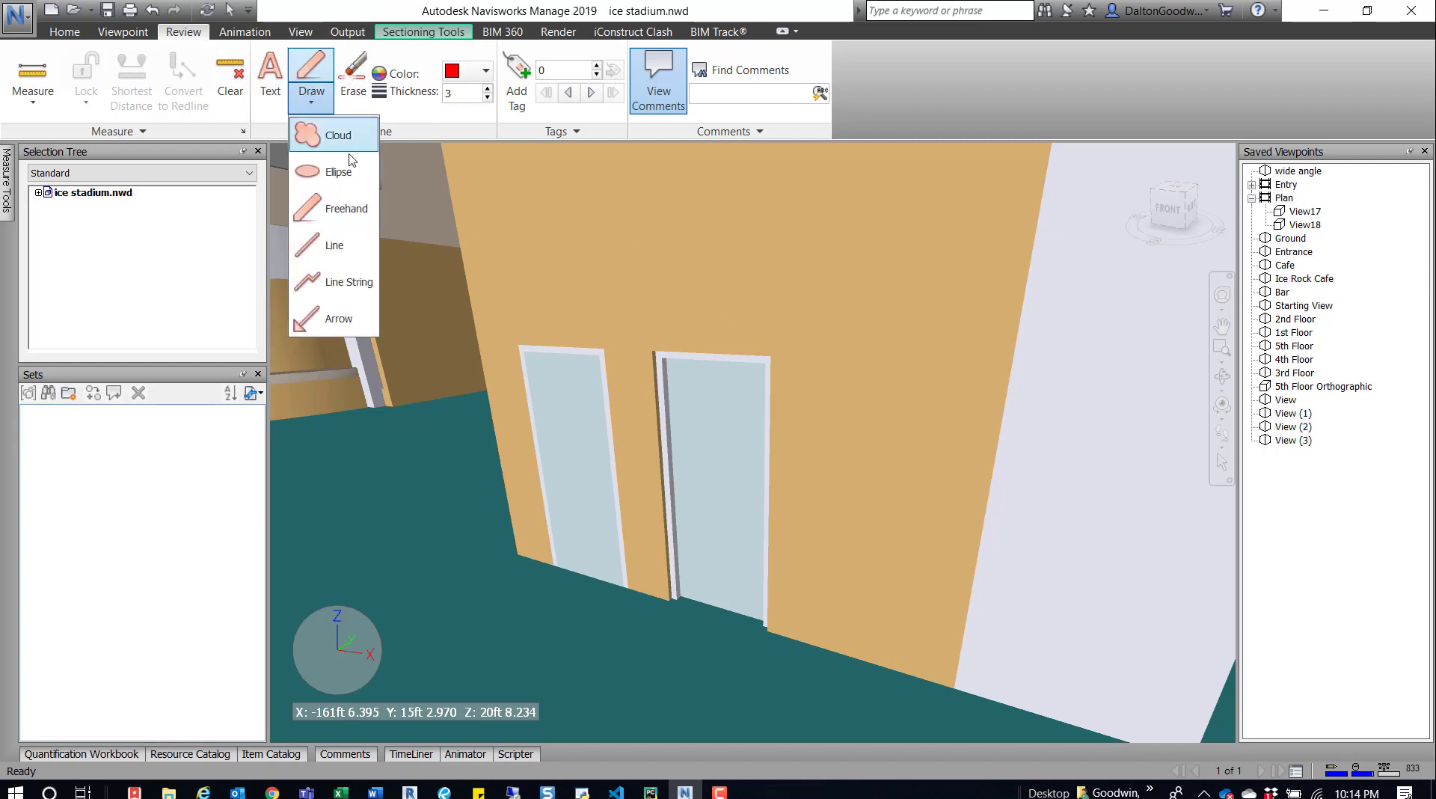
left_click(334, 133)
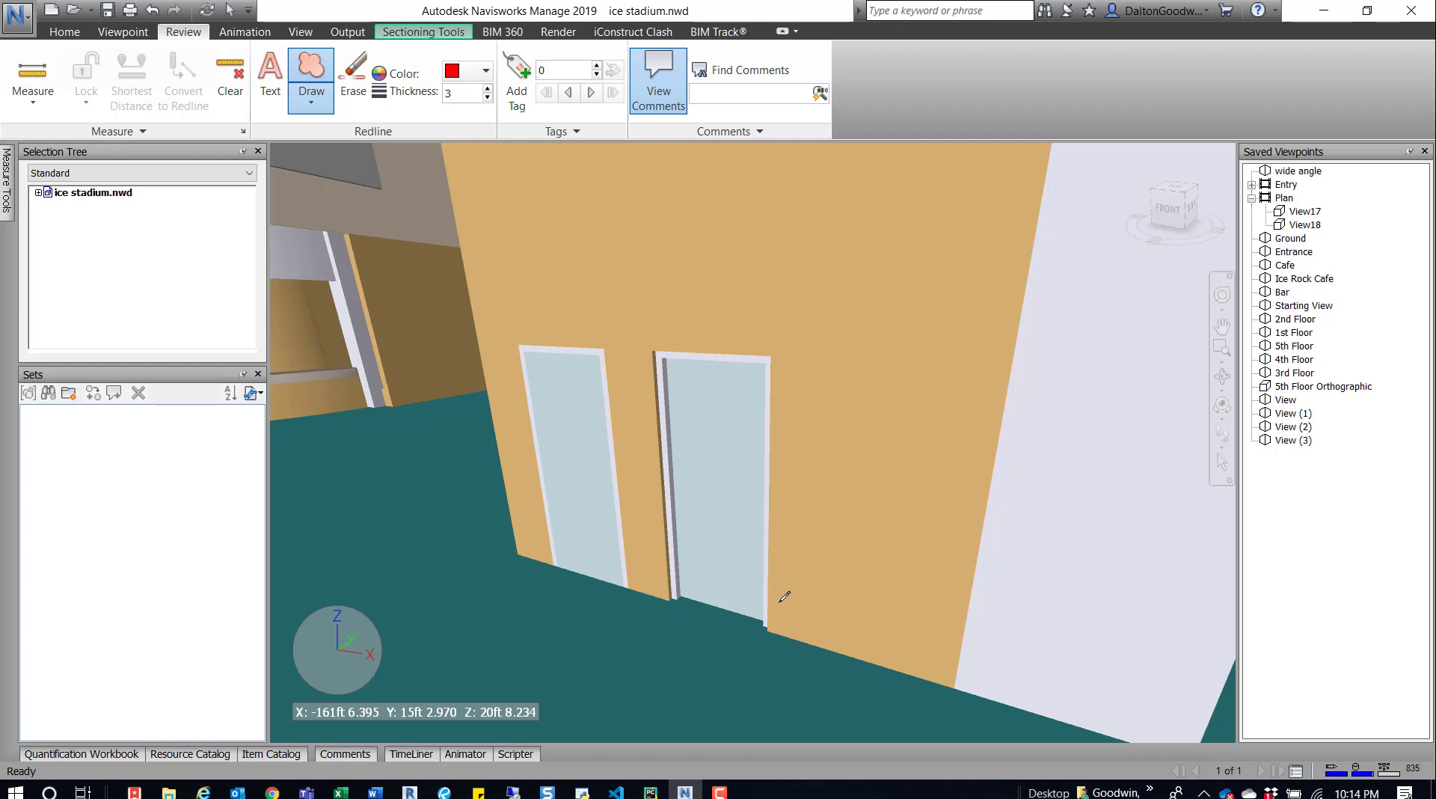
mouse_move(638, 330)
left_mouse_down()
mouse_move(750, 324)
mouse_move(795, 359)
mouse_move(805, 545)
mouse_move(743, 655)
left_mouse_up()
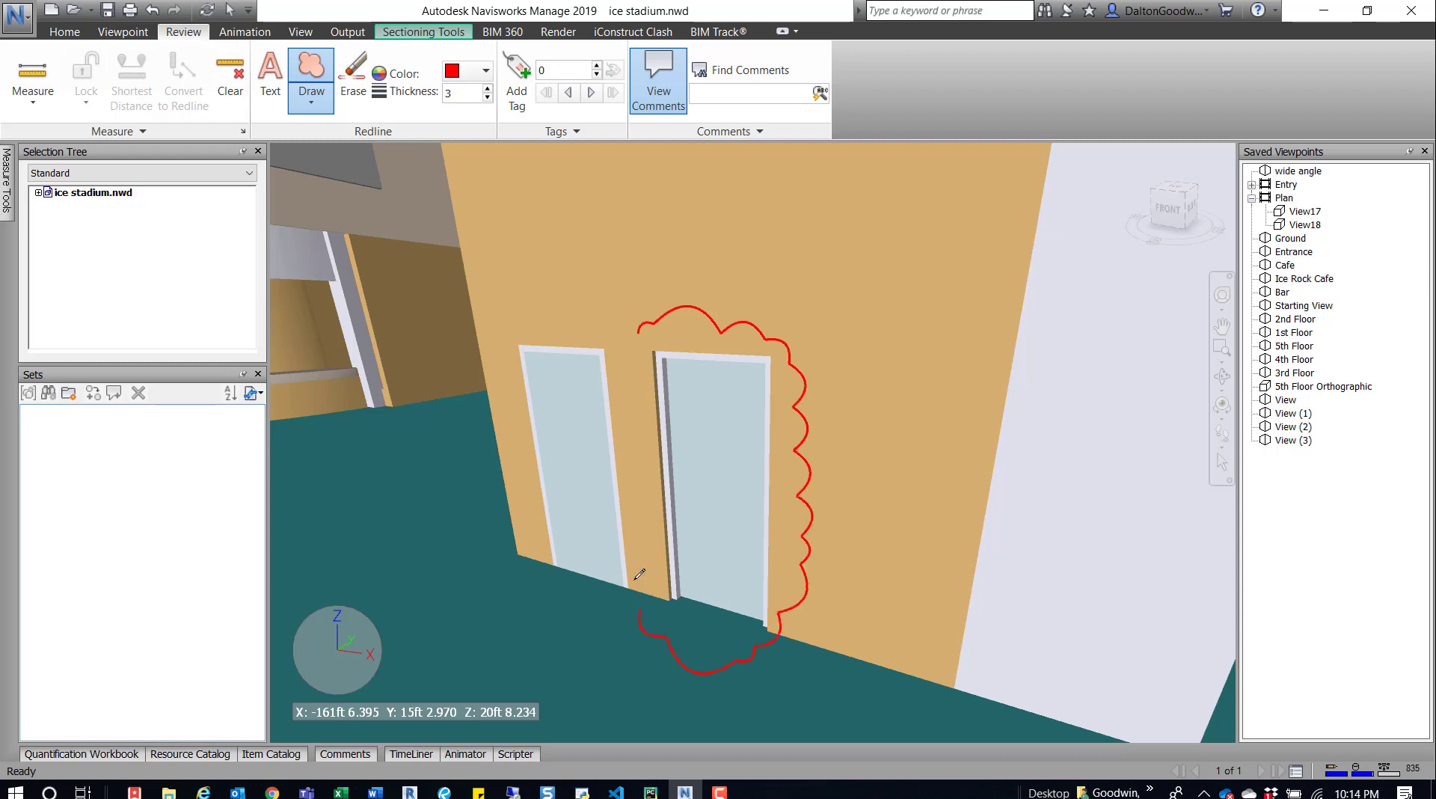
left_click_drag(640, 574, 630, 327)
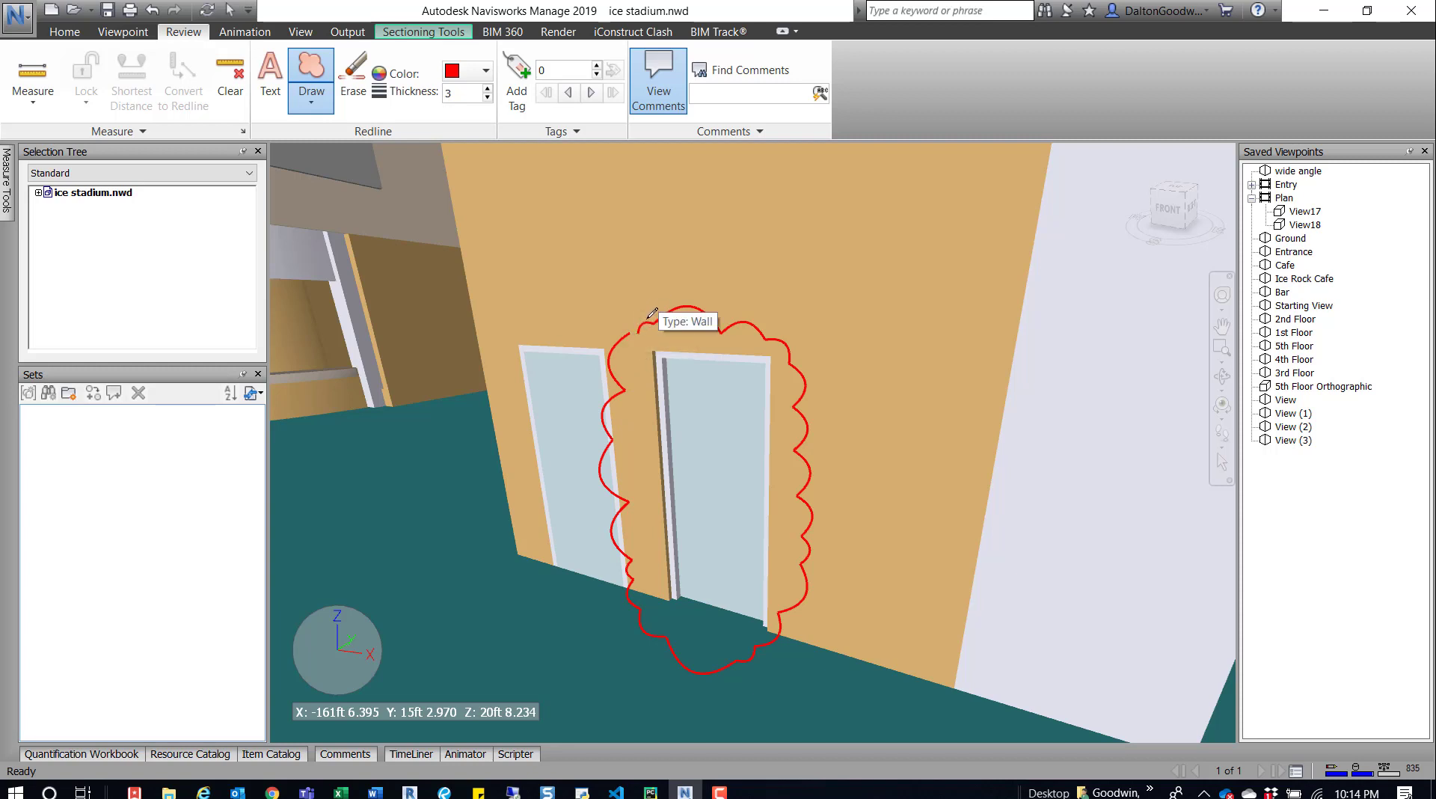
Add the redline text "Need Removed" above the clouded door
left_click(312, 102)
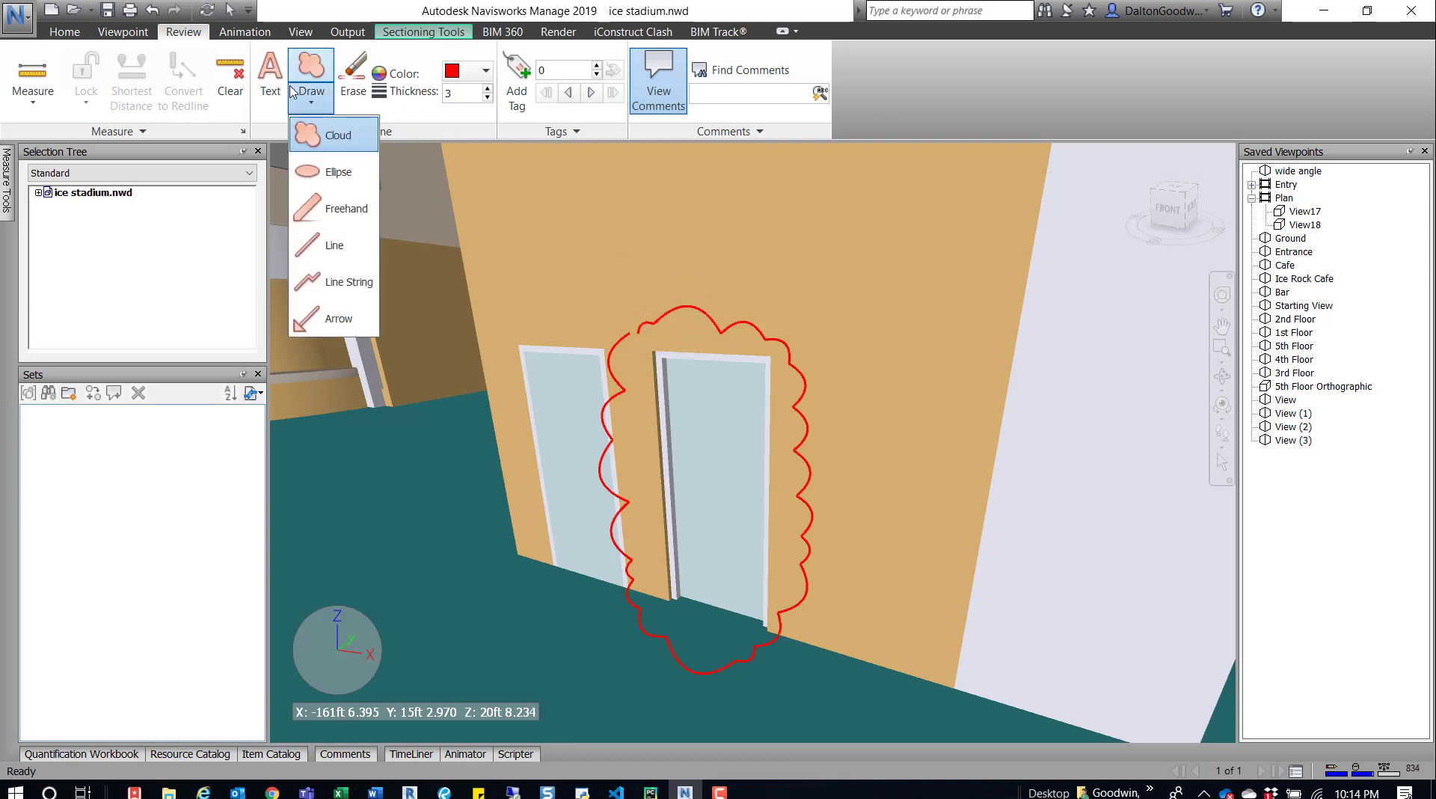
left_click(272, 75)
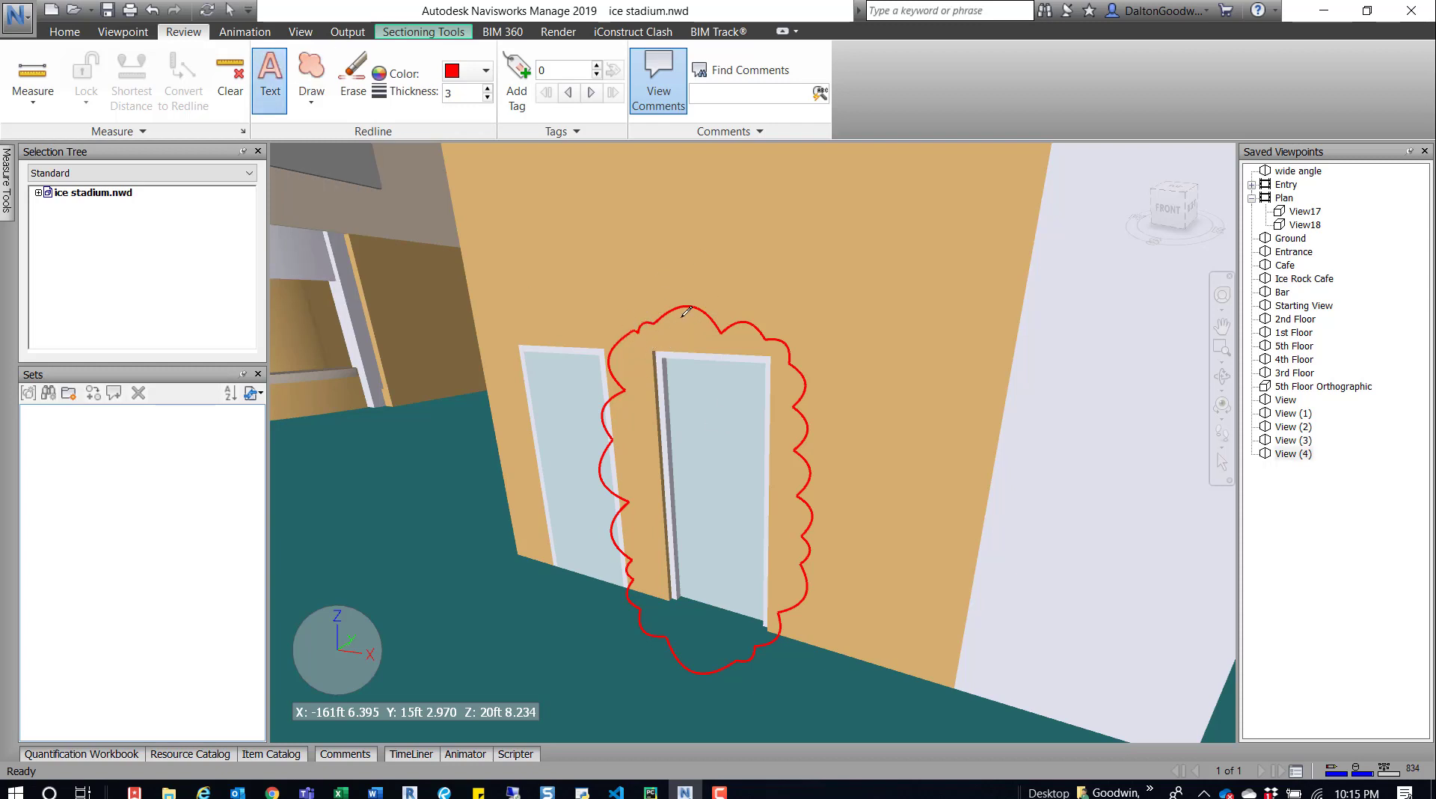
left_click(730, 290)
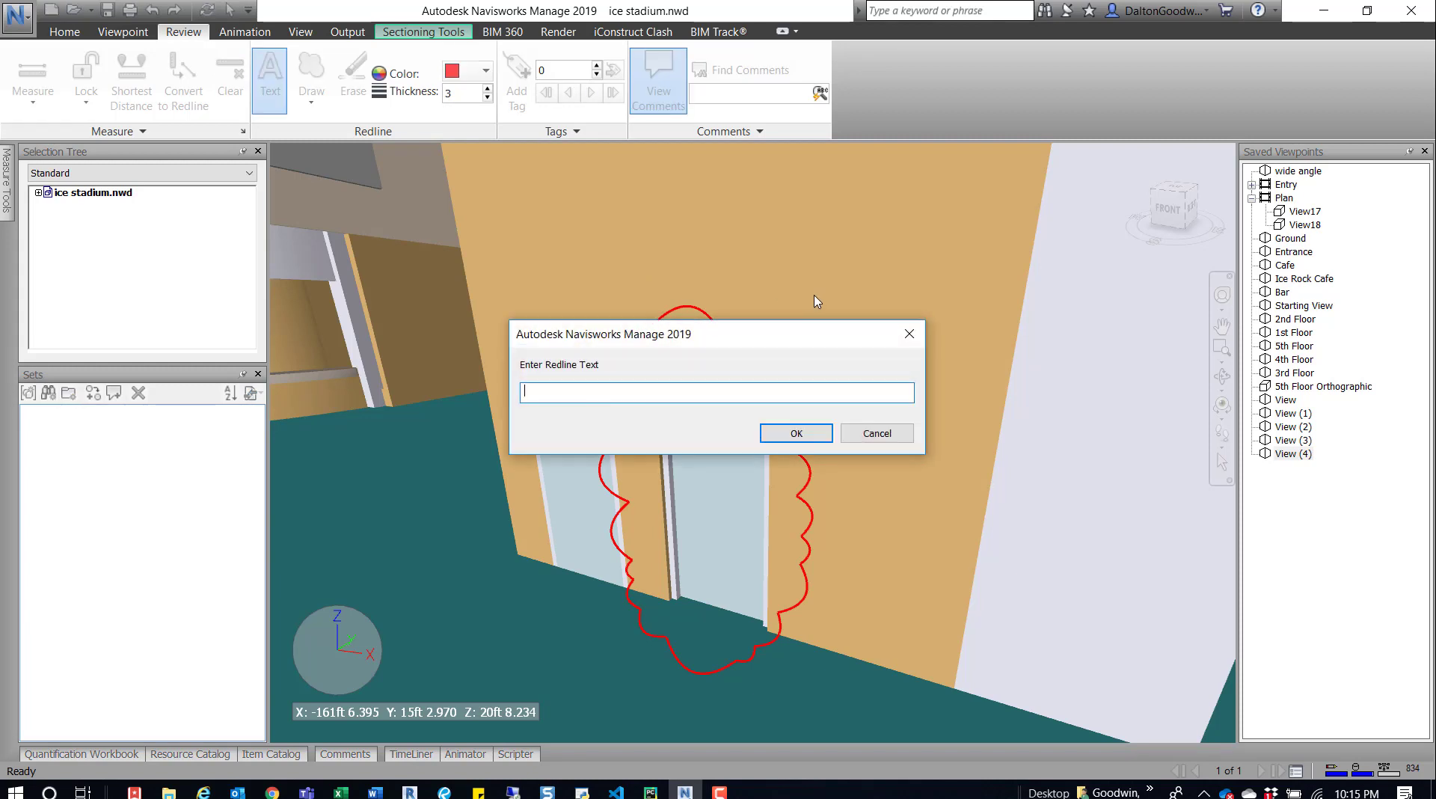
type("Need Removed")
key("Return")
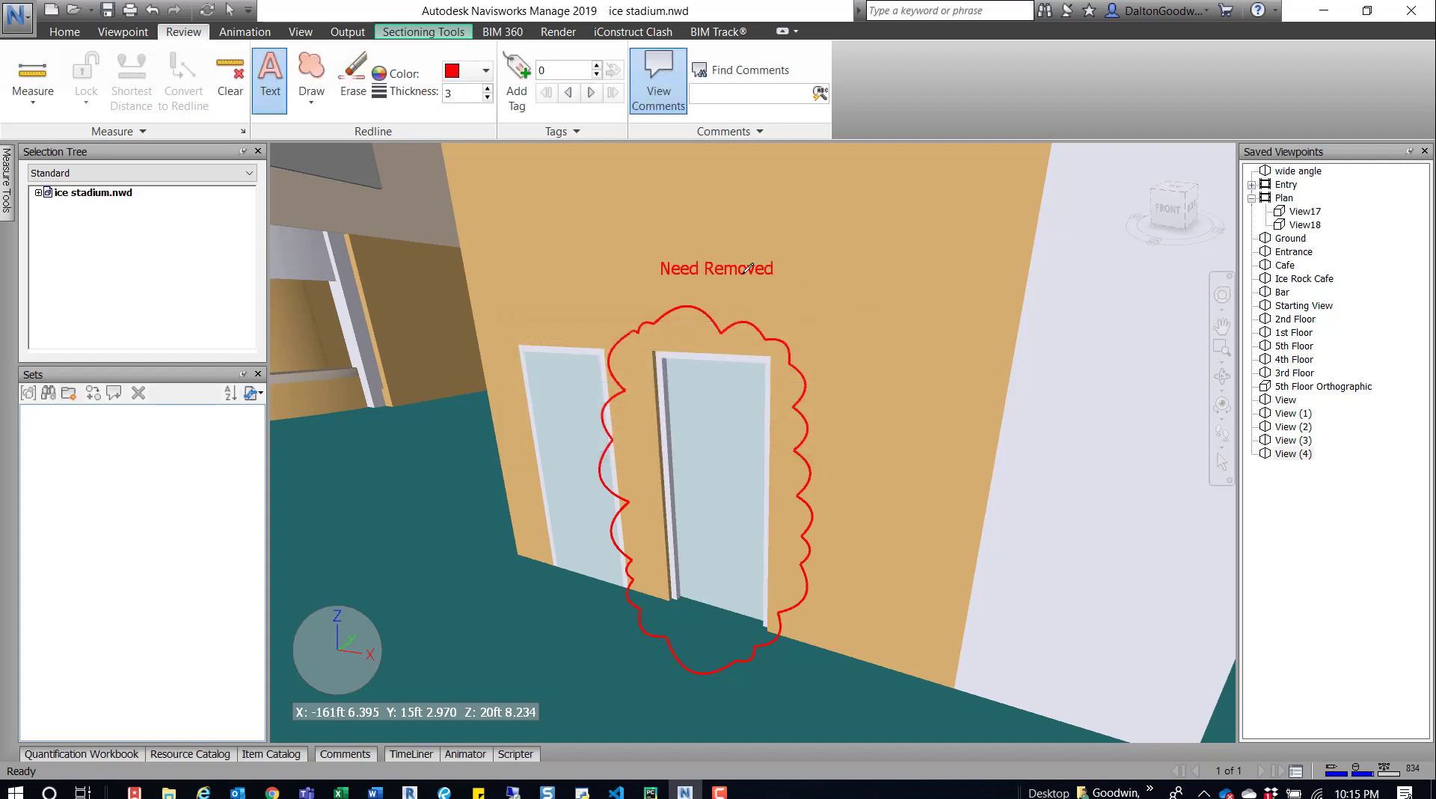
Recall the saved viewpoints View (2), View (3) and View (4) in turn to review their redlines
left_click(1305, 440)
left_click(1302, 427)
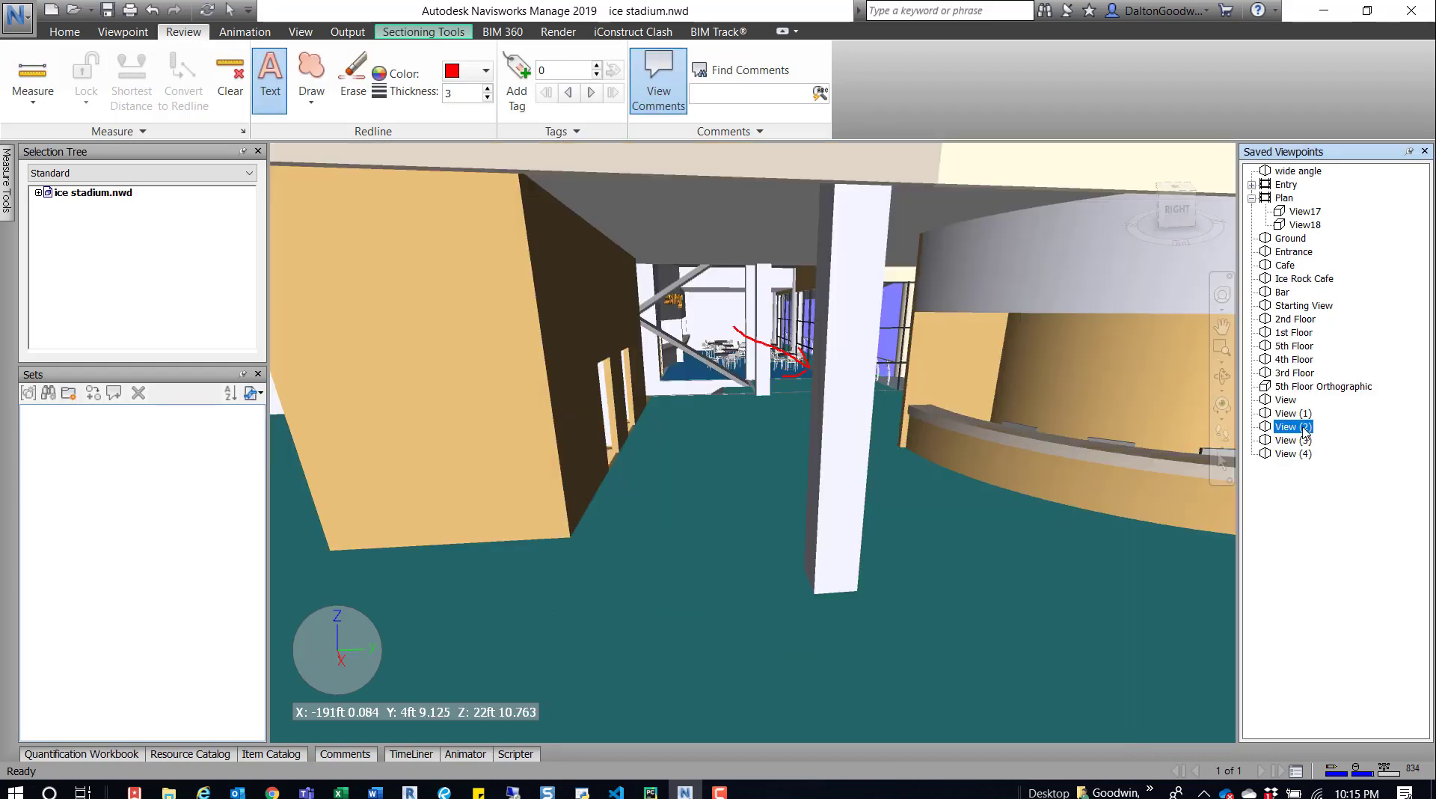
left_click(1302, 440)
left_click(1302, 453)
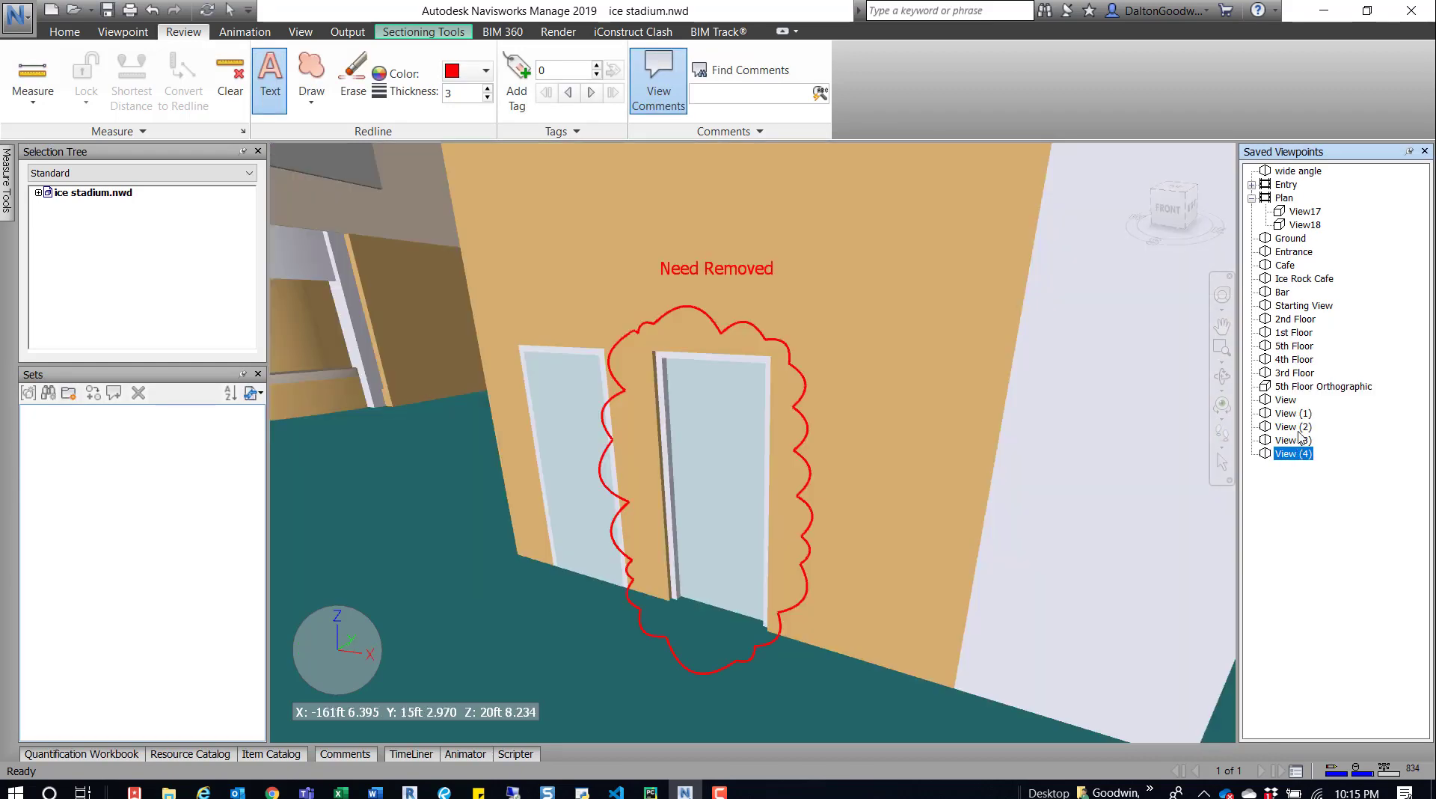
left_click(1300, 428)
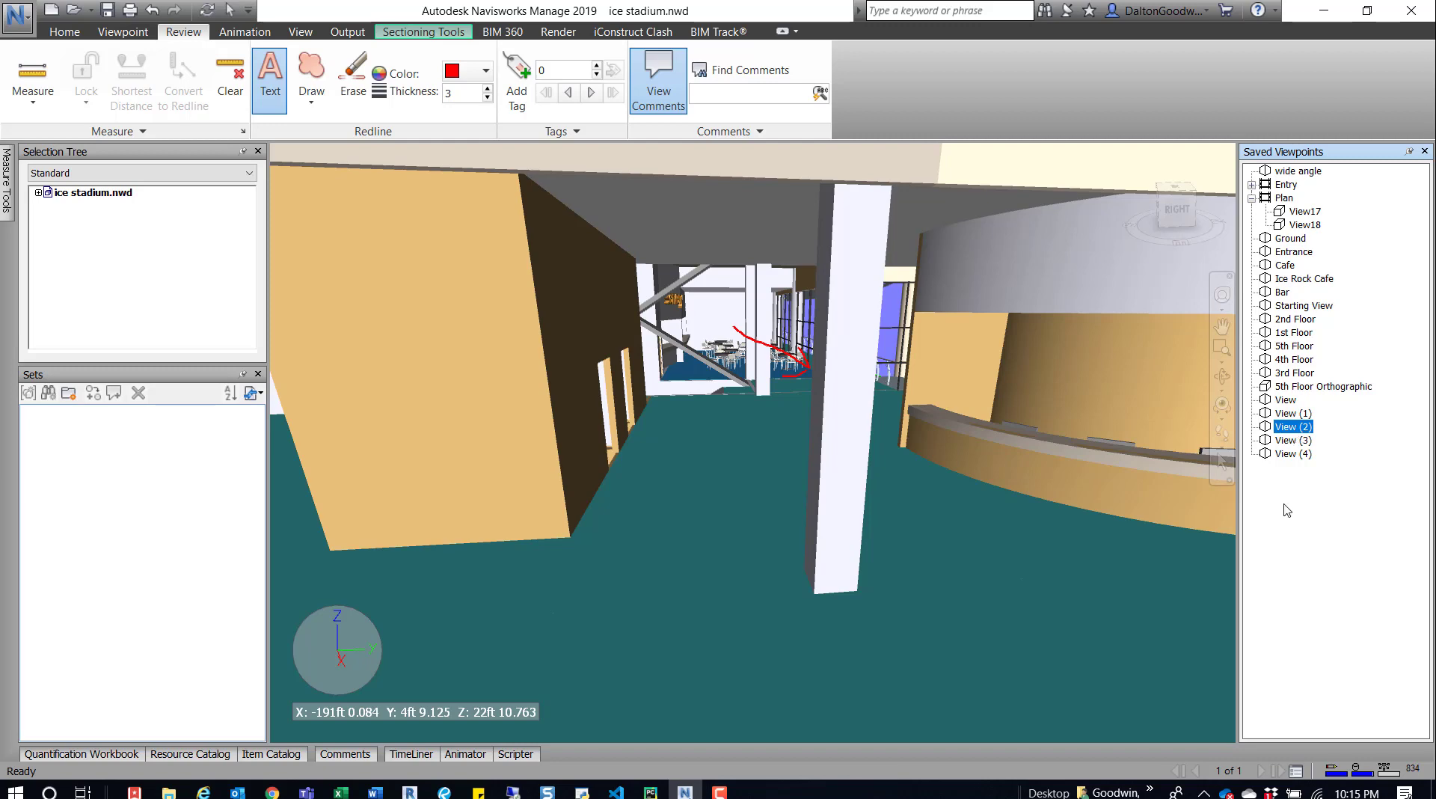
left_click(1299, 441)
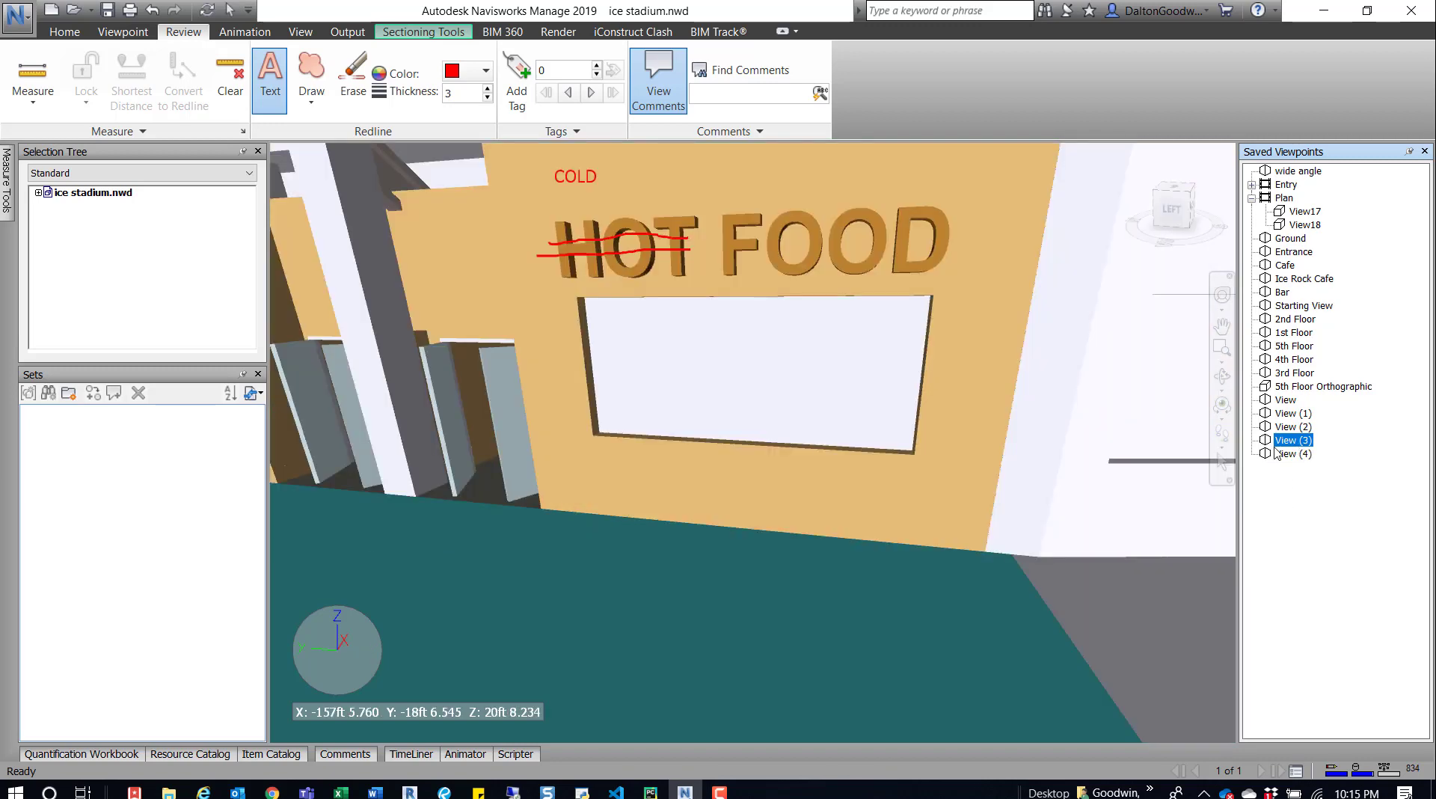
left_click(1298, 440)
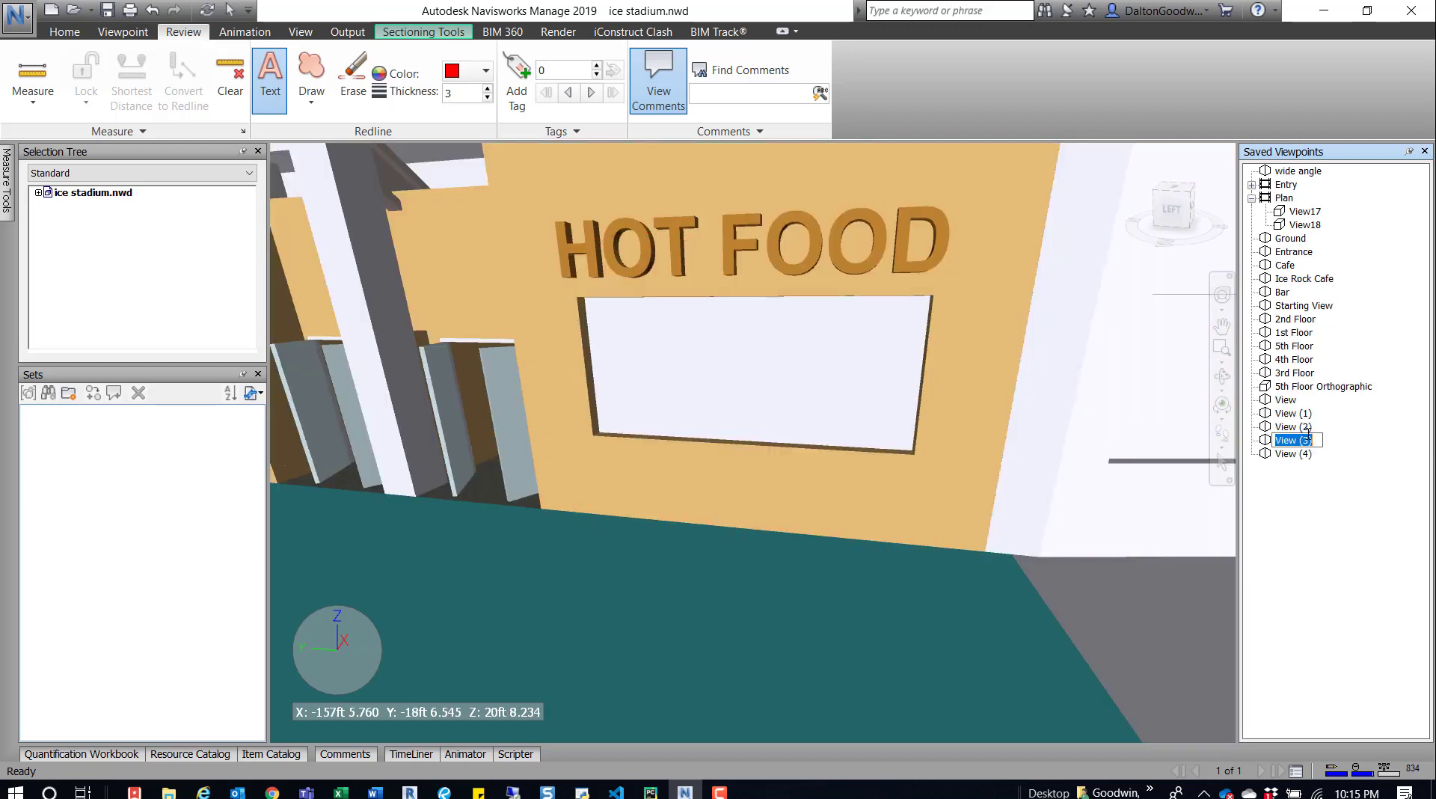
left_click_drag(1266, 440, 1285, 425)
Create a new saved-viewpoints folder named Markups
right_click(1295, 469)
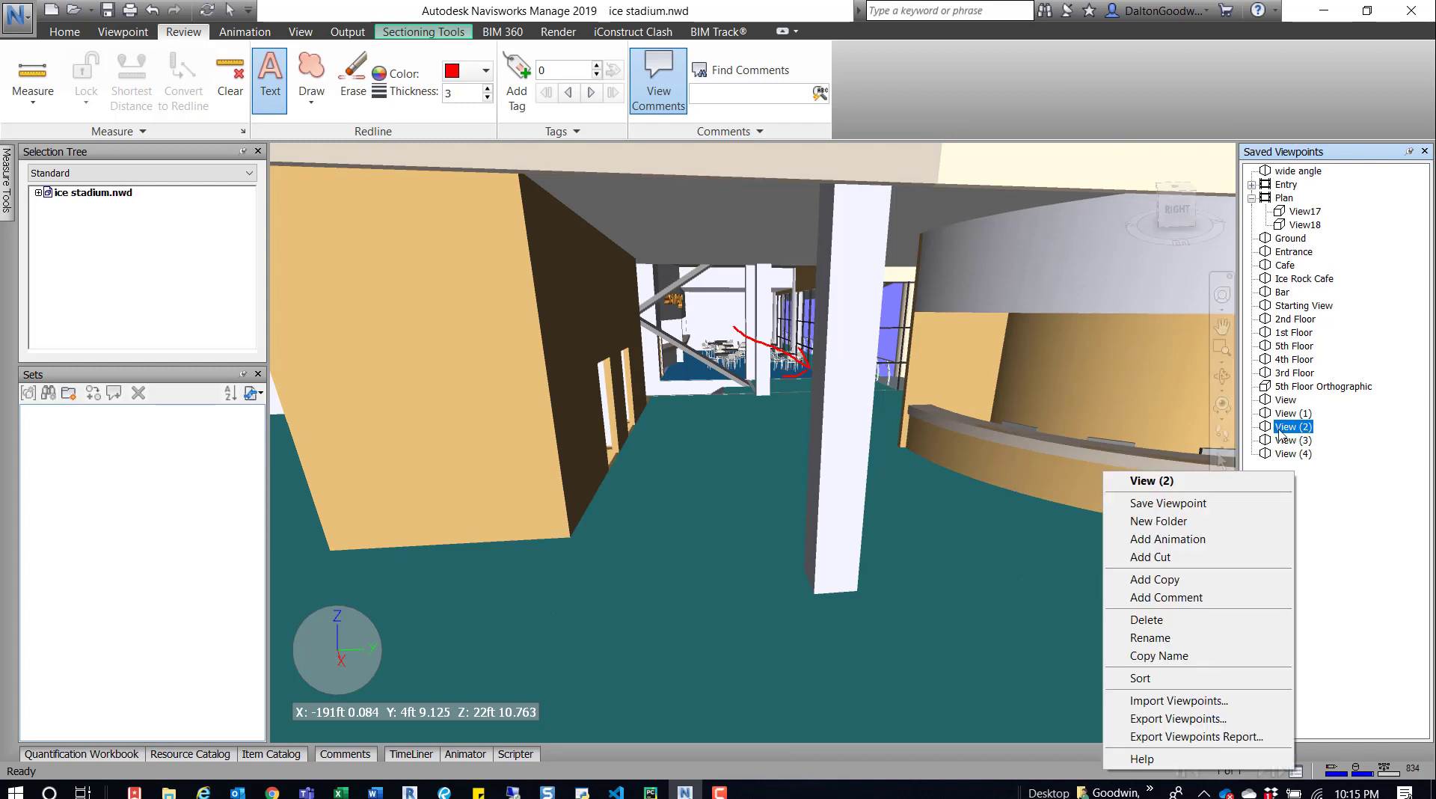
right_click(1356, 482)
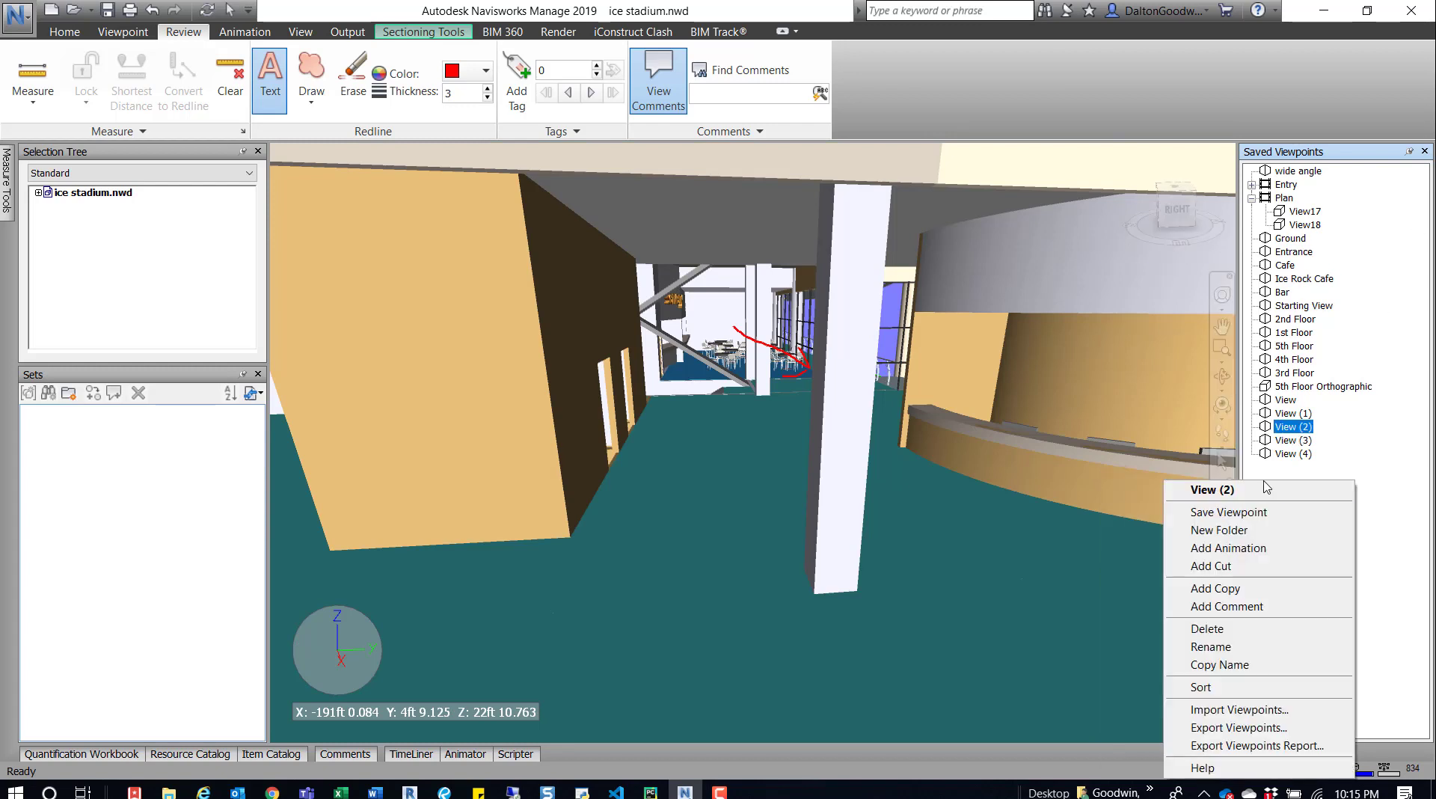
left_click(1243, 535)
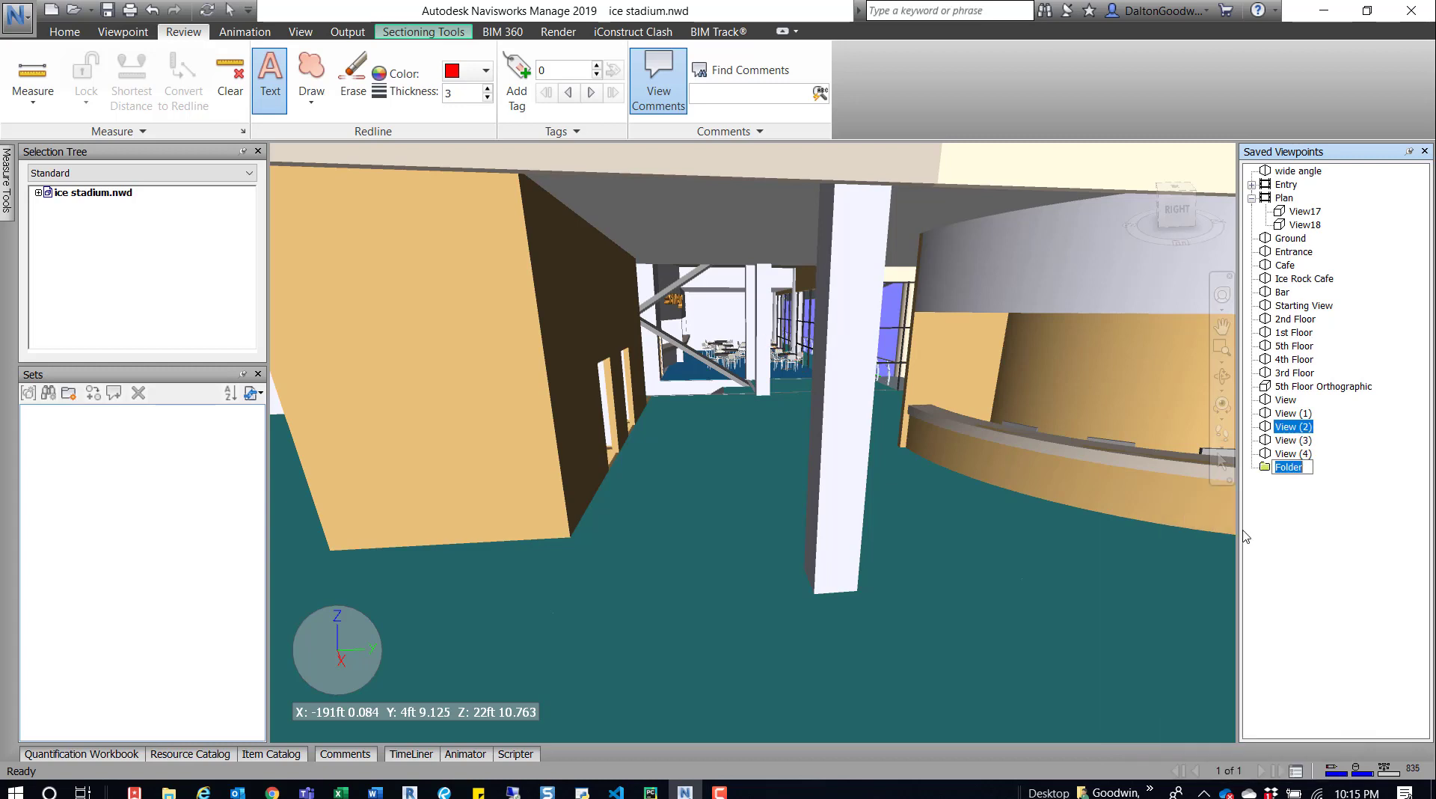
type("Markups")
Move the saved viewpoints View (2), View (3) and View (4) into the Markups folder
left_click(1302, 430)
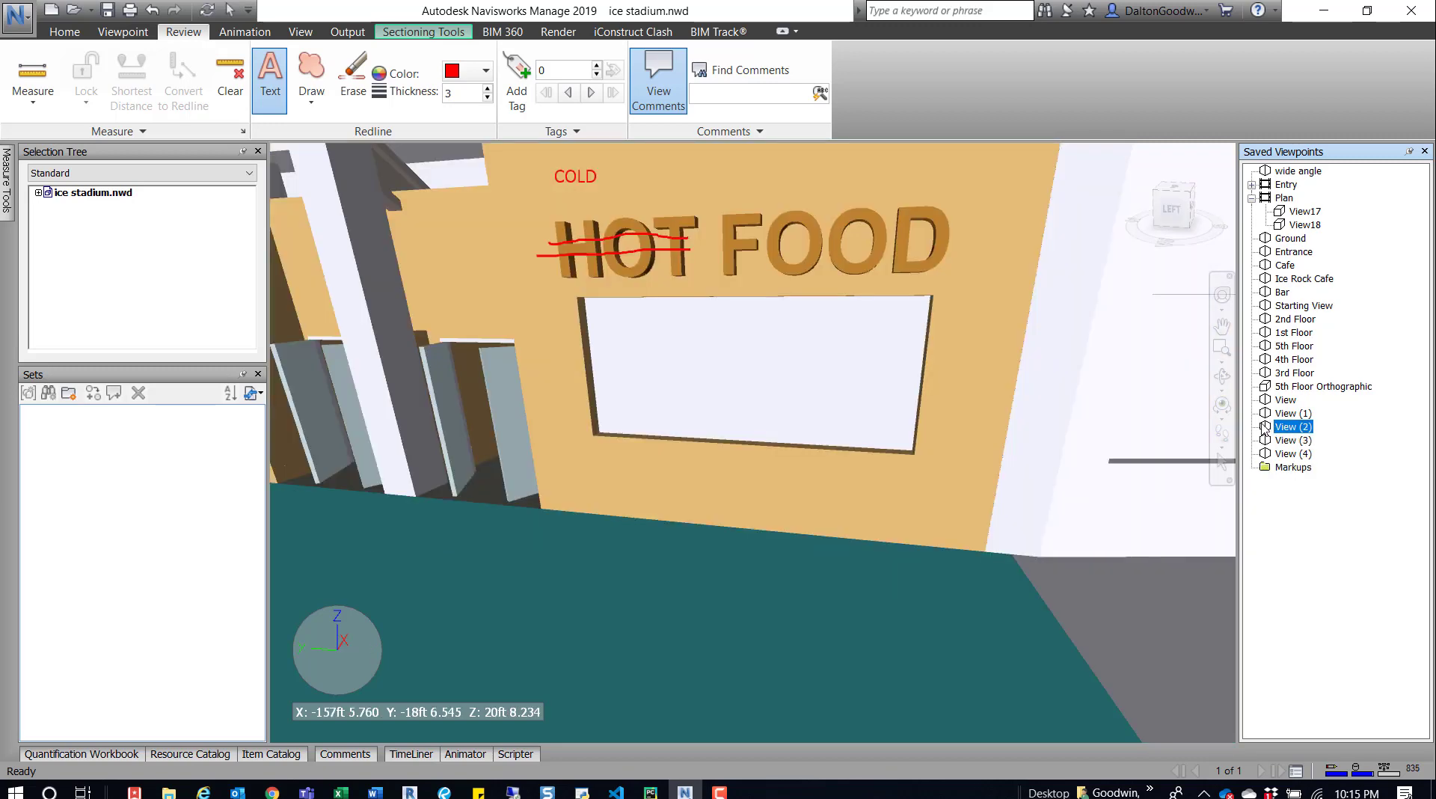
left_click_drag(1264, 428, 1269, 470)
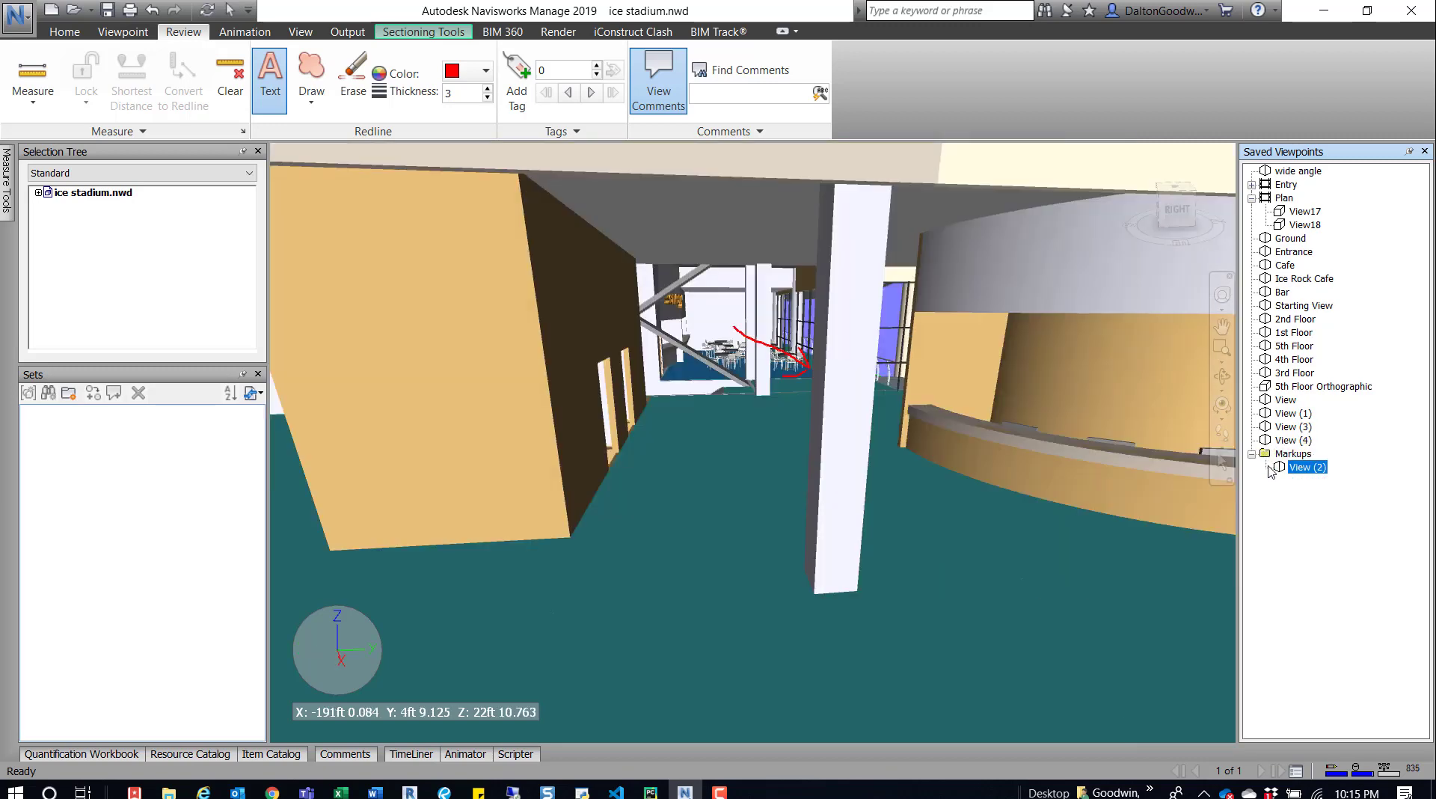
left_click(1264, 428)
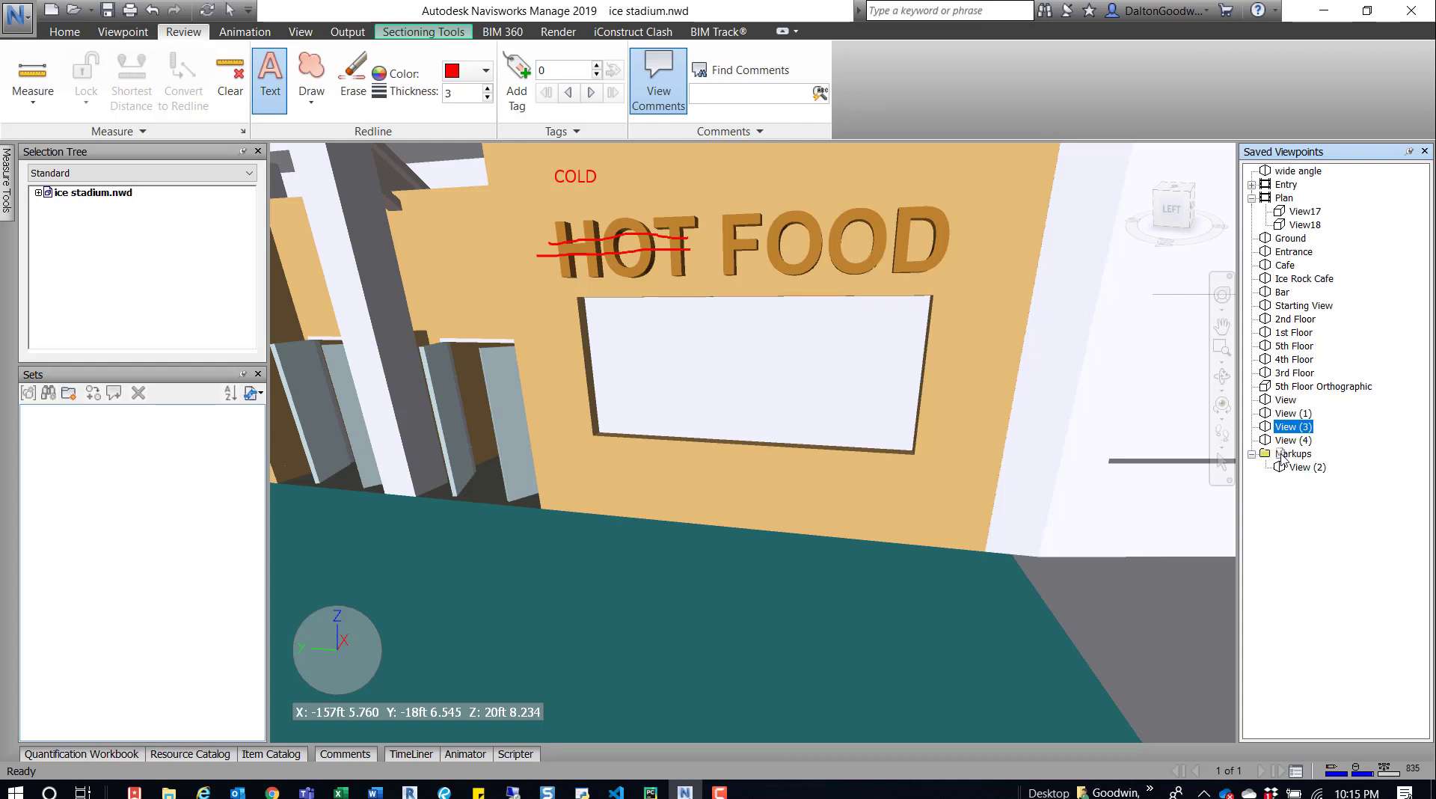
left_click_drag(1281, 456, 1279, 442)
left_click(1287, 426)
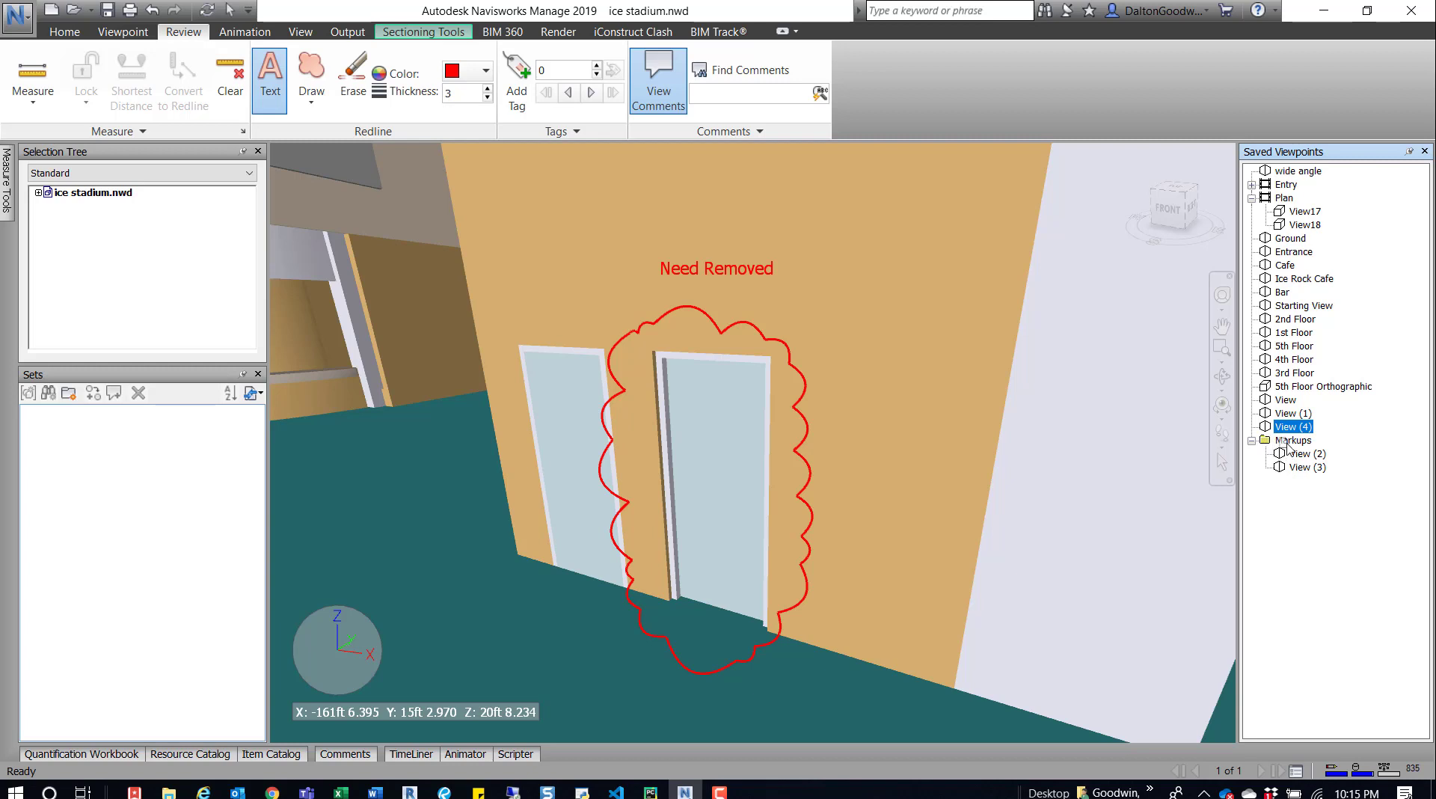
left_click_drag(1285, 451, 1284, 452)
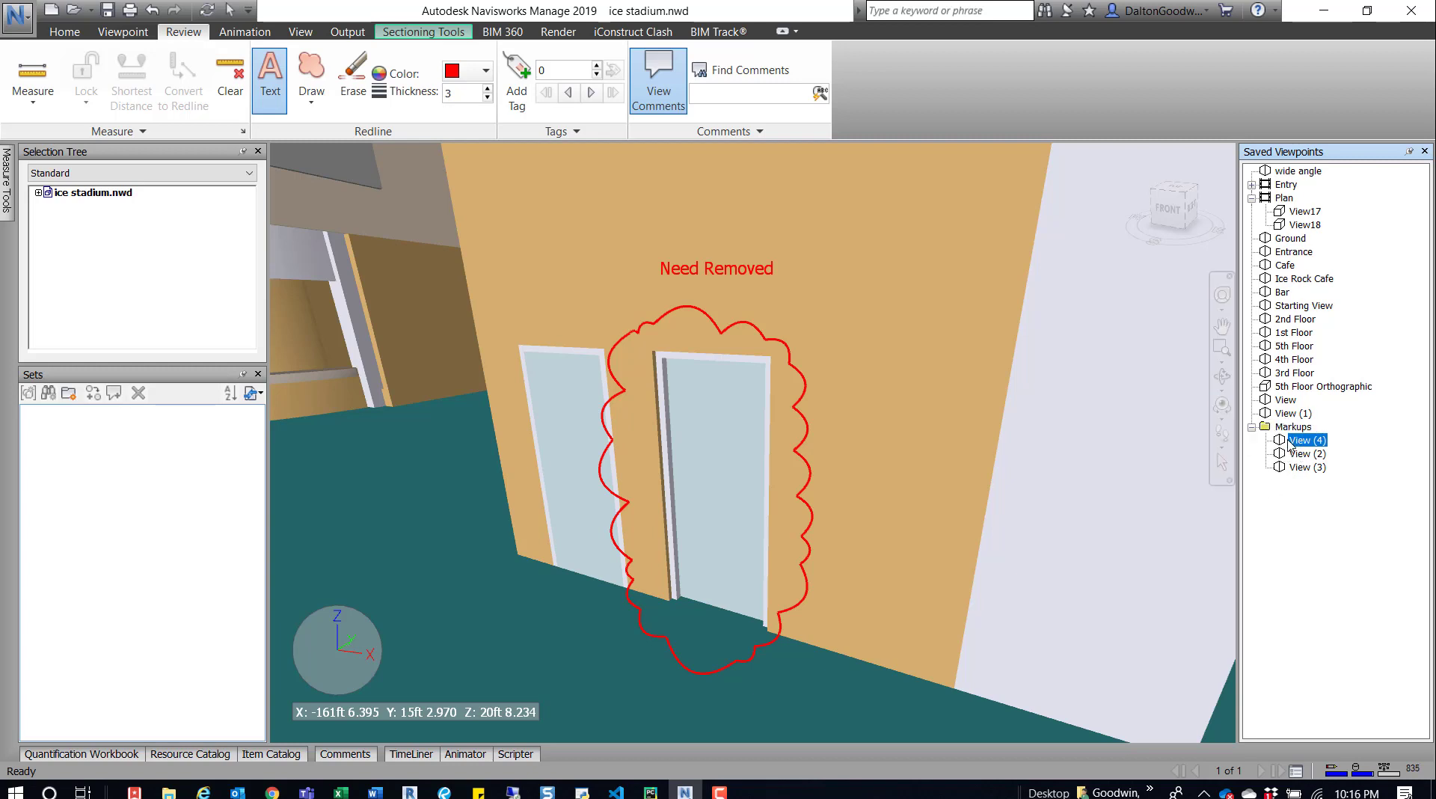
left_click(1255, 428)
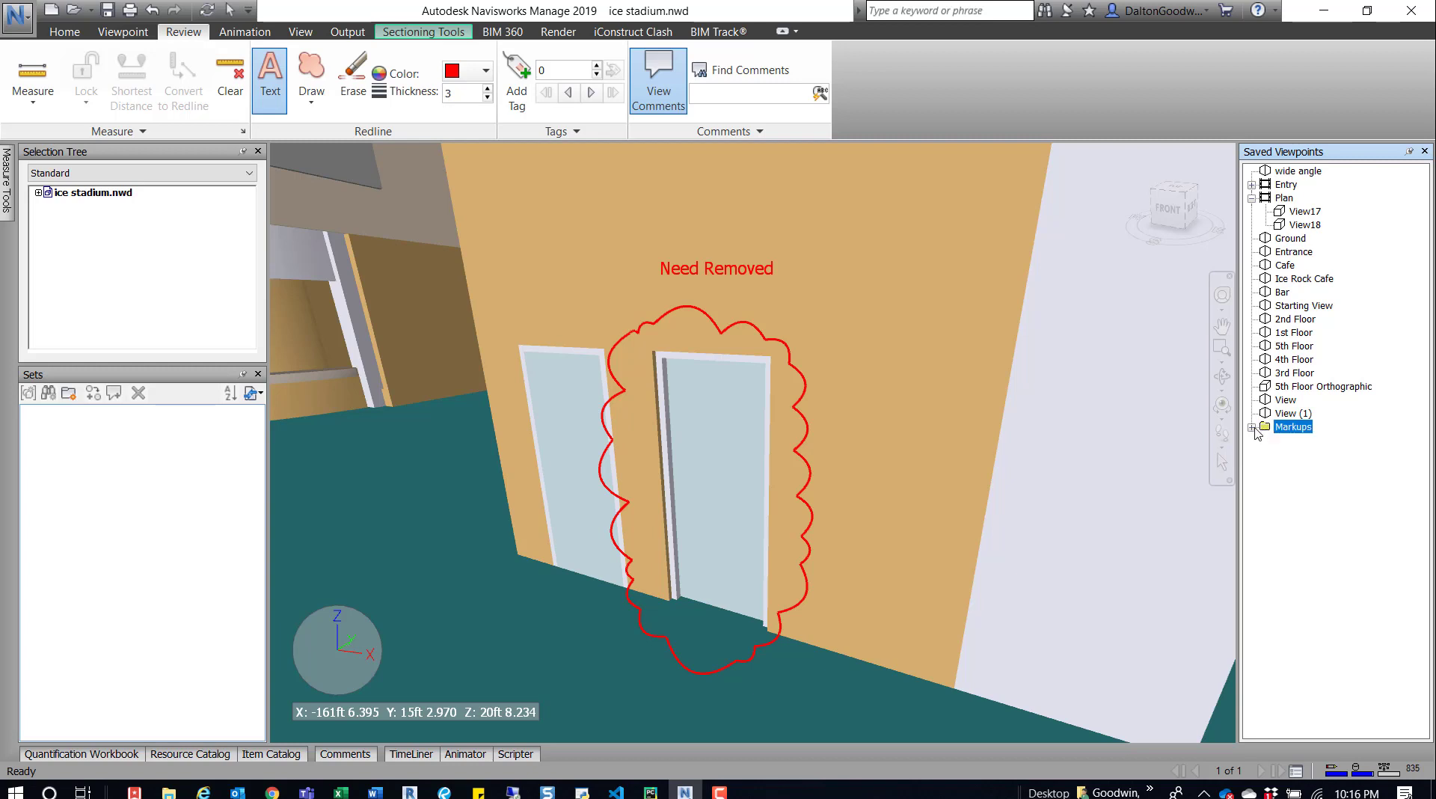
left_click(1253, 428)
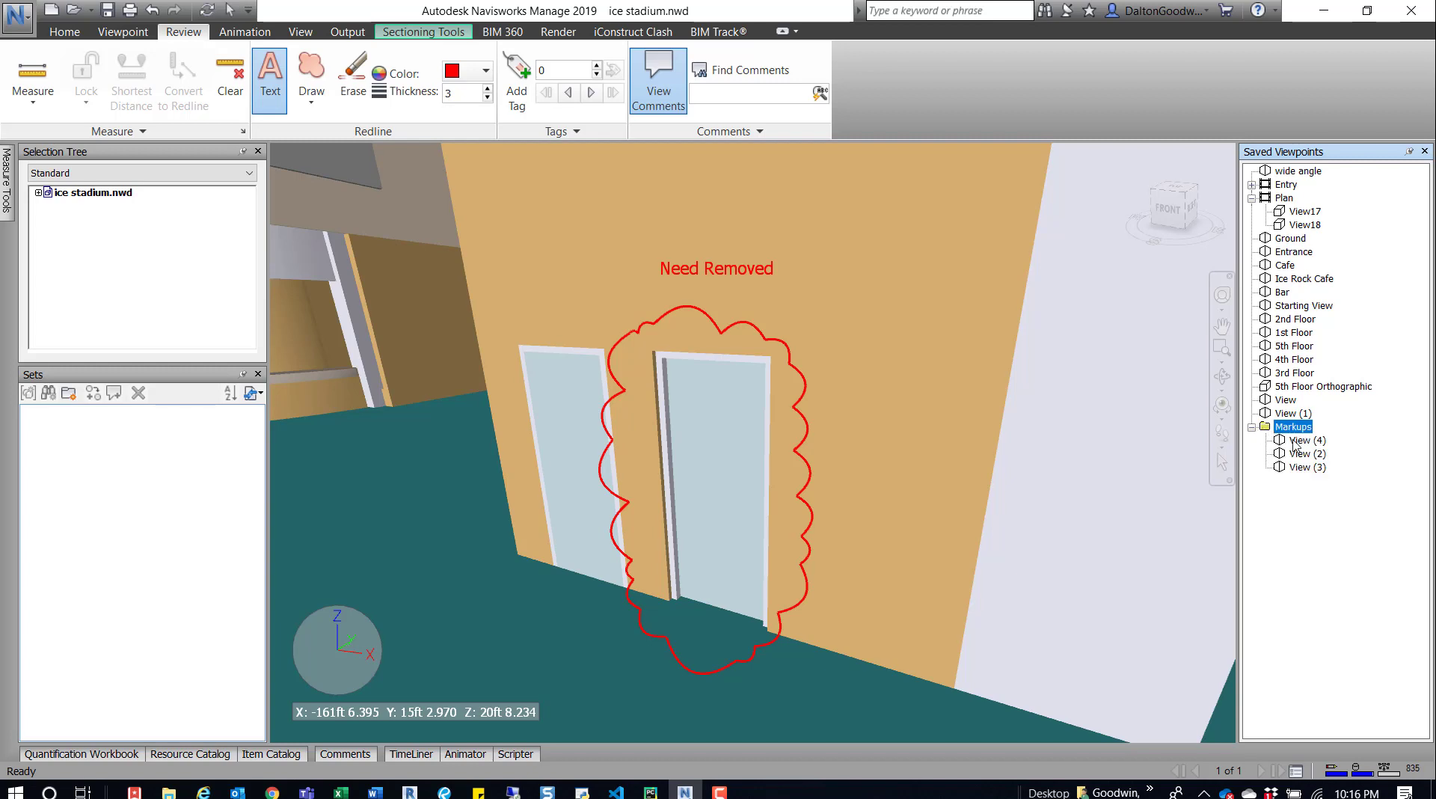
Rename the HOT FOOD sign viewpoint View (3) in the Markups folder as "Cold Food"
left_click(1298, 453)
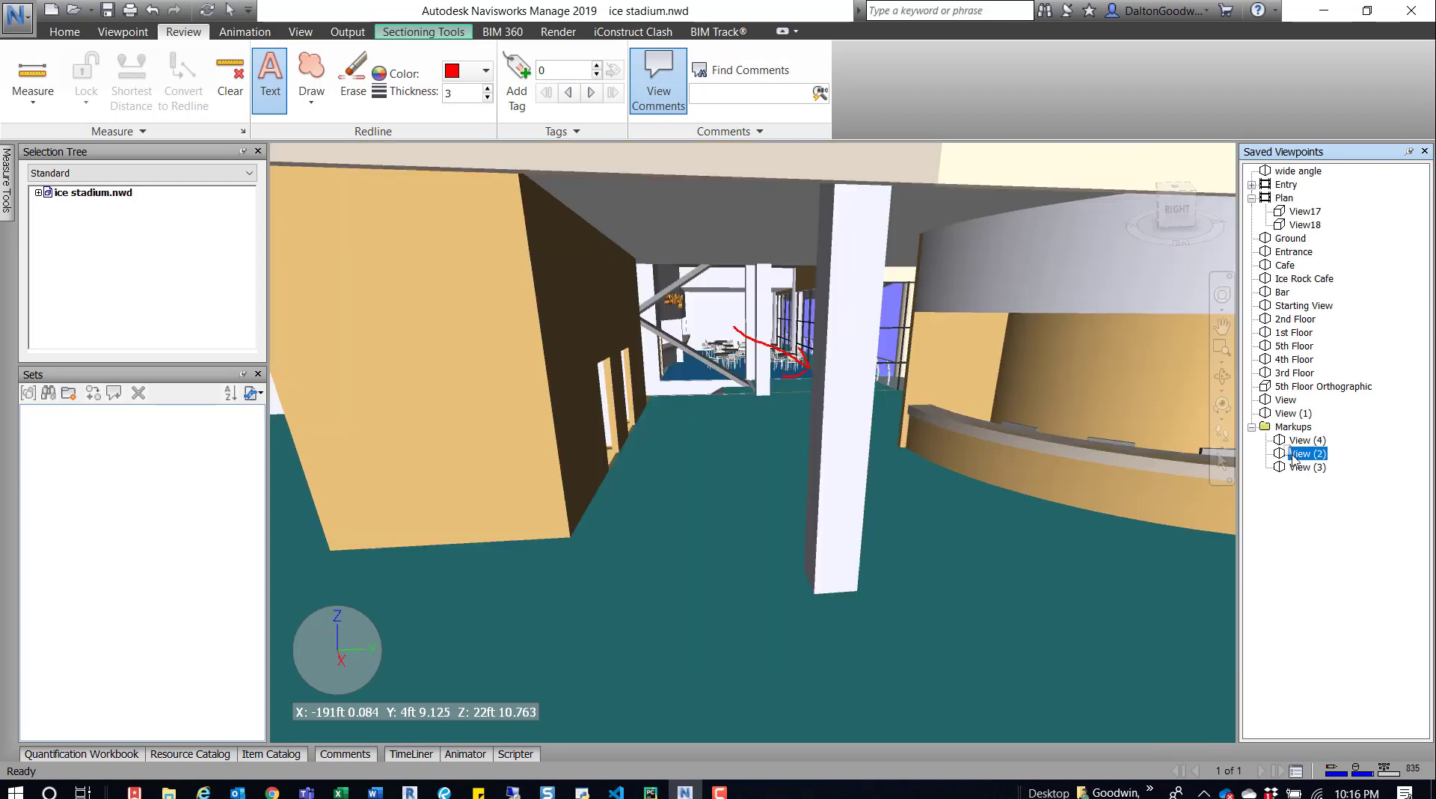
left_click(1304, 468)
left_click(1307, 453)
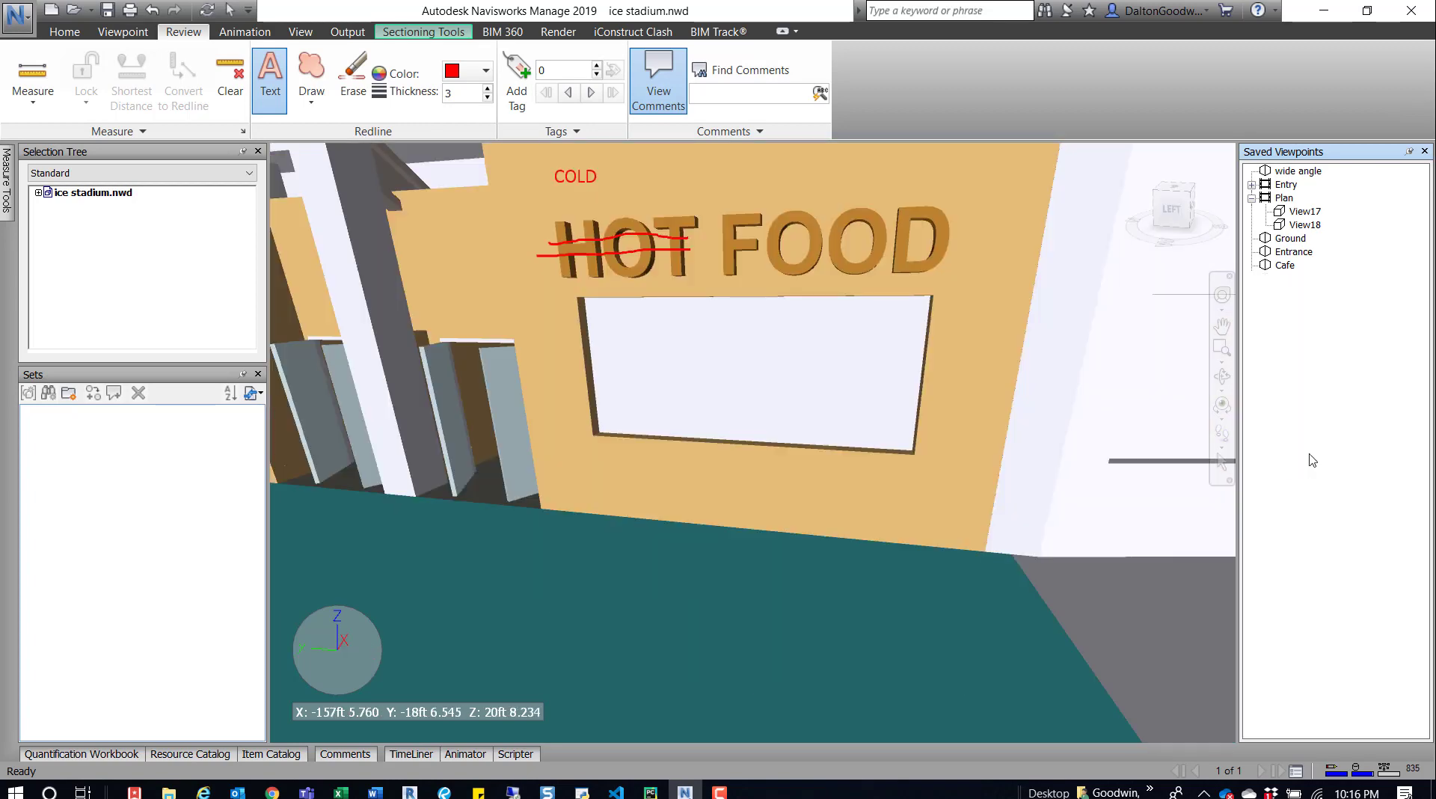
left_click(1308, 442)
left_click(1306, 467)
left_click(1306, 467)
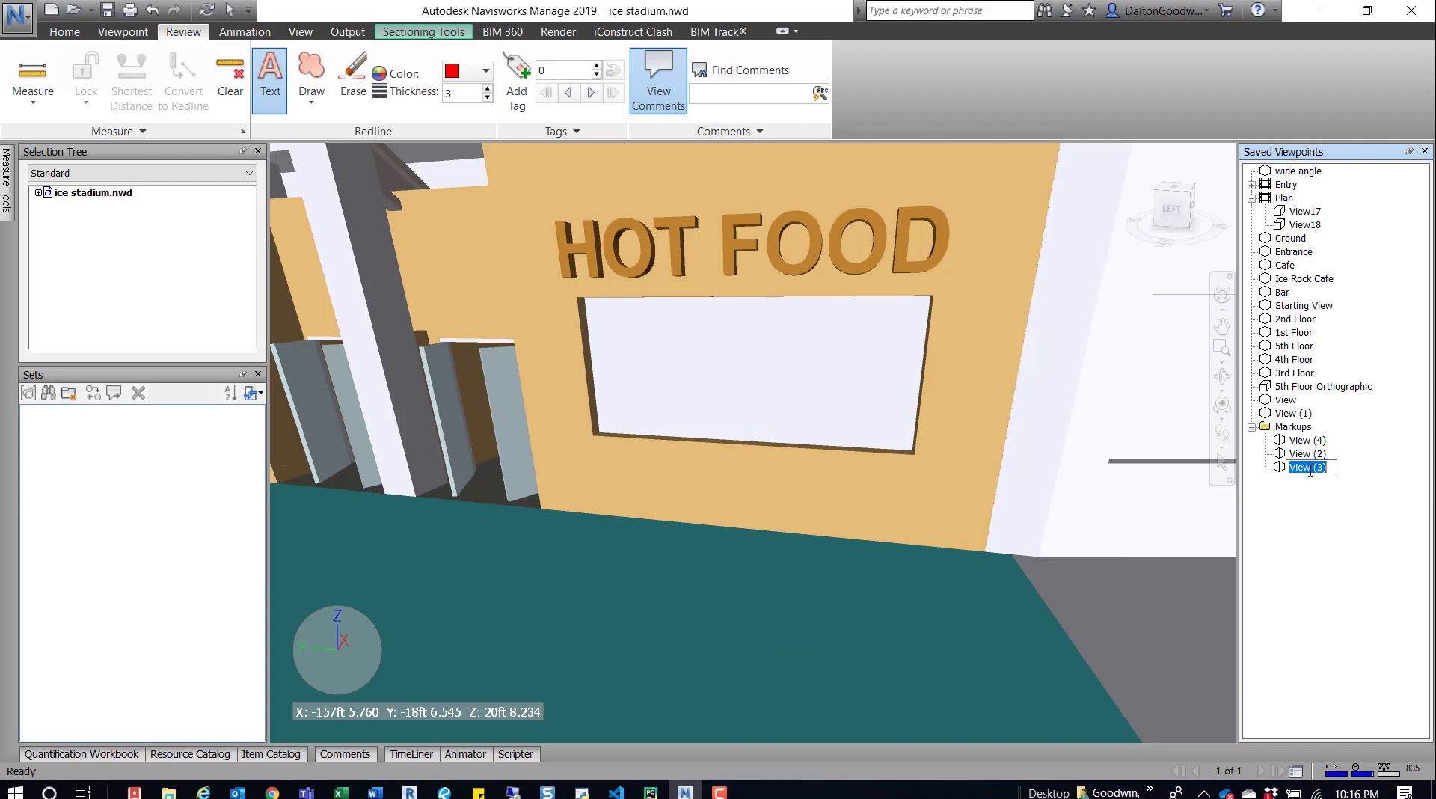
left_click(1307, 453)
left_click(1308, 469)
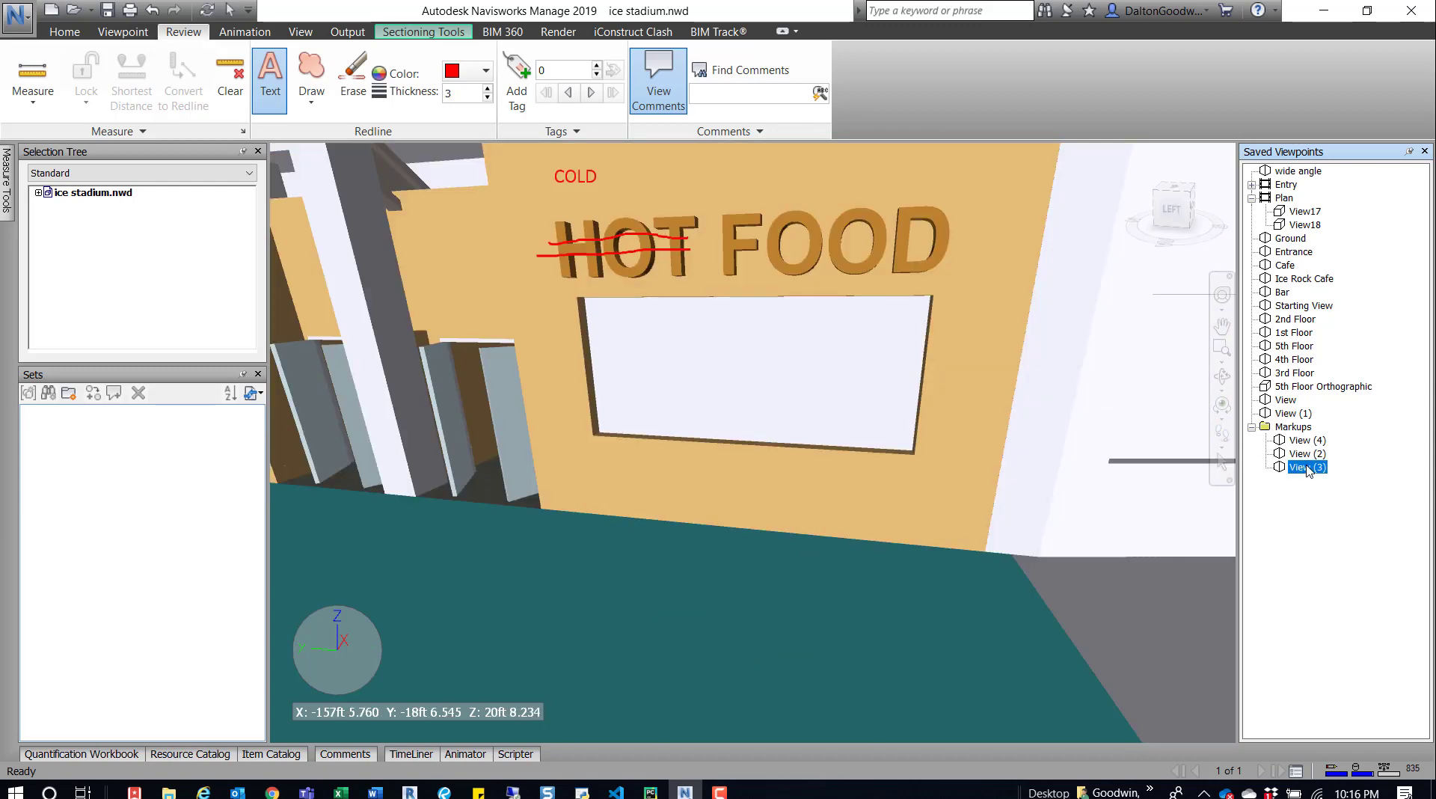
left_click(1308, 466)
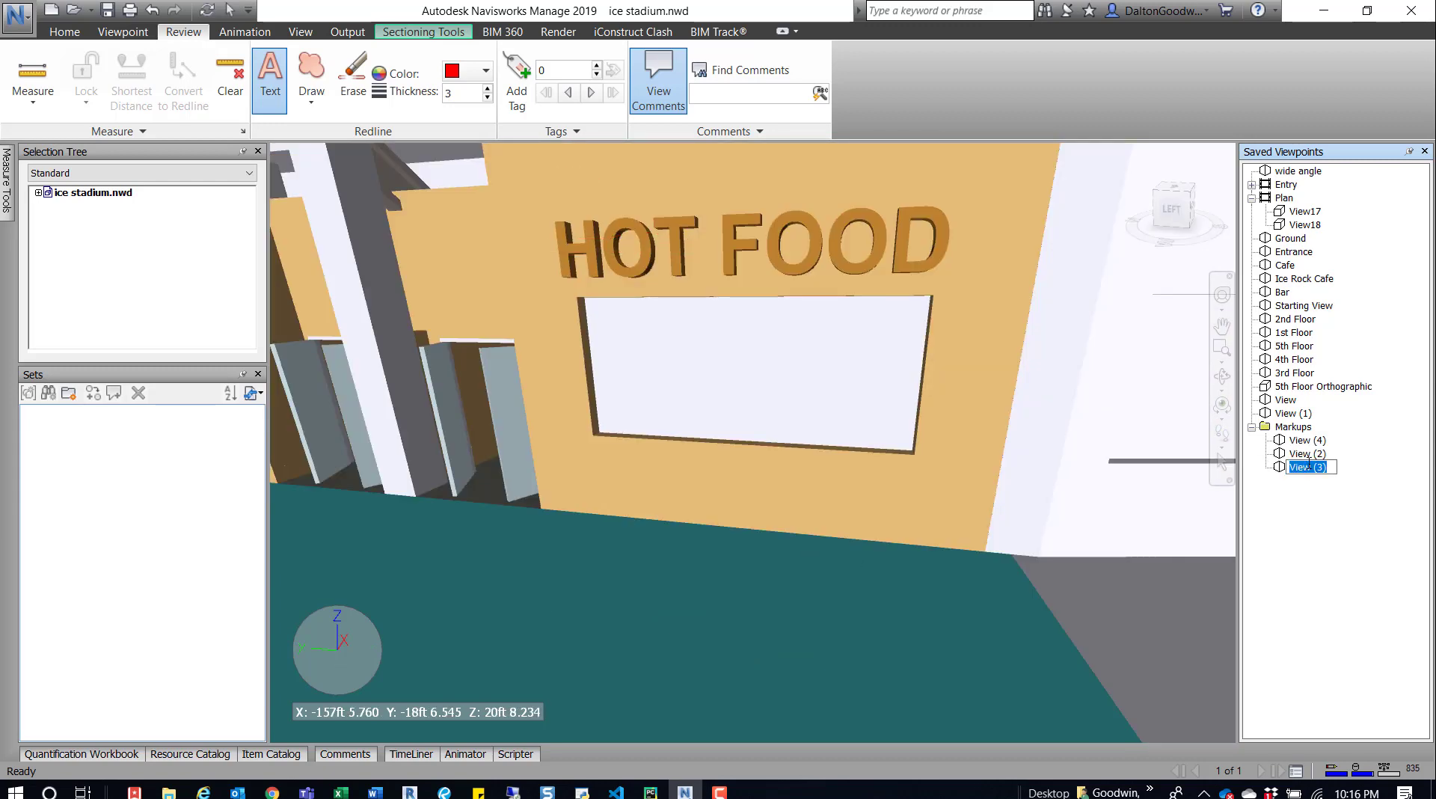
type("Cold Food")
Rename the viewpoint View (2), which shows the redlined column, as "Column Moved"
left_click(1310, 452)
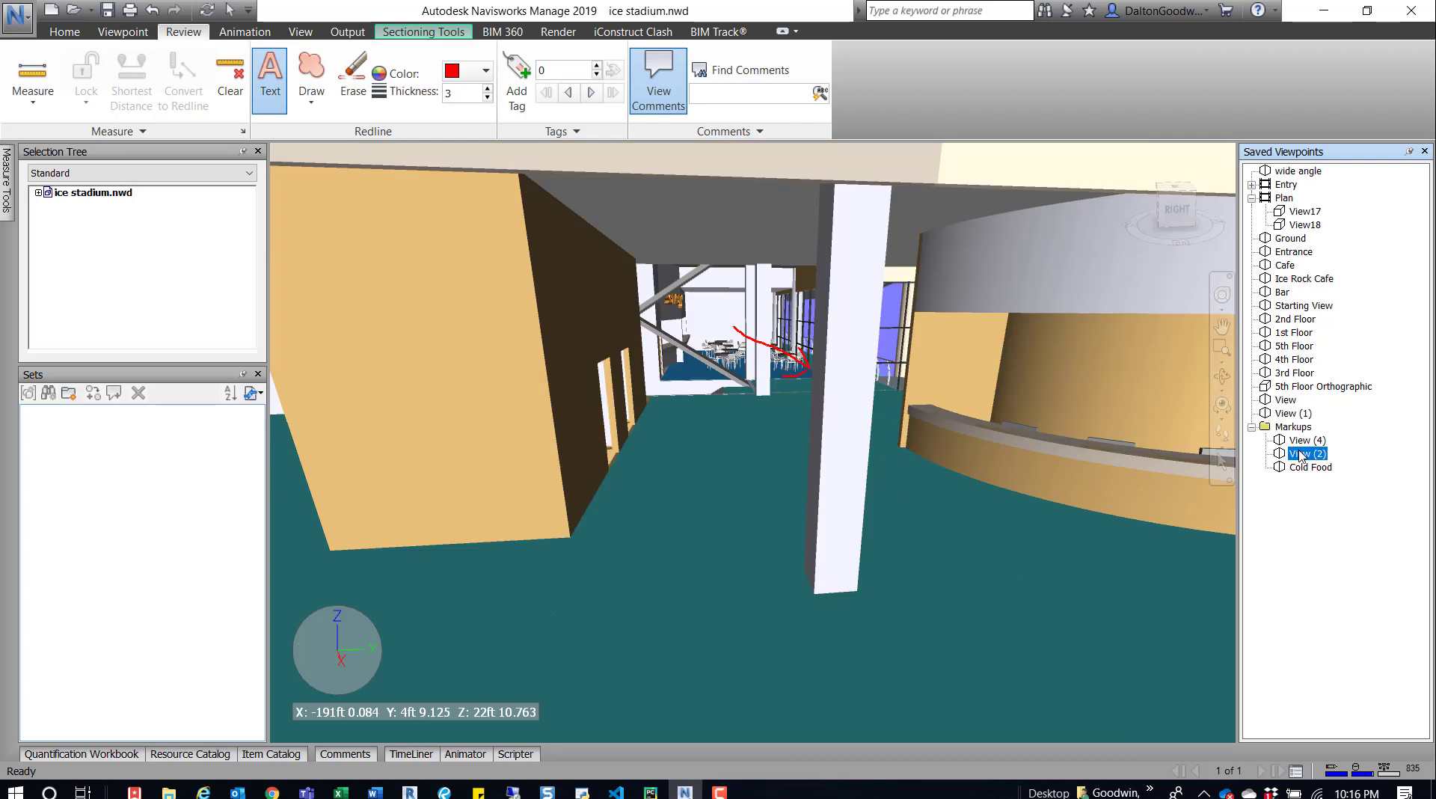
left_click(1309, 452)
type("Column Moved")
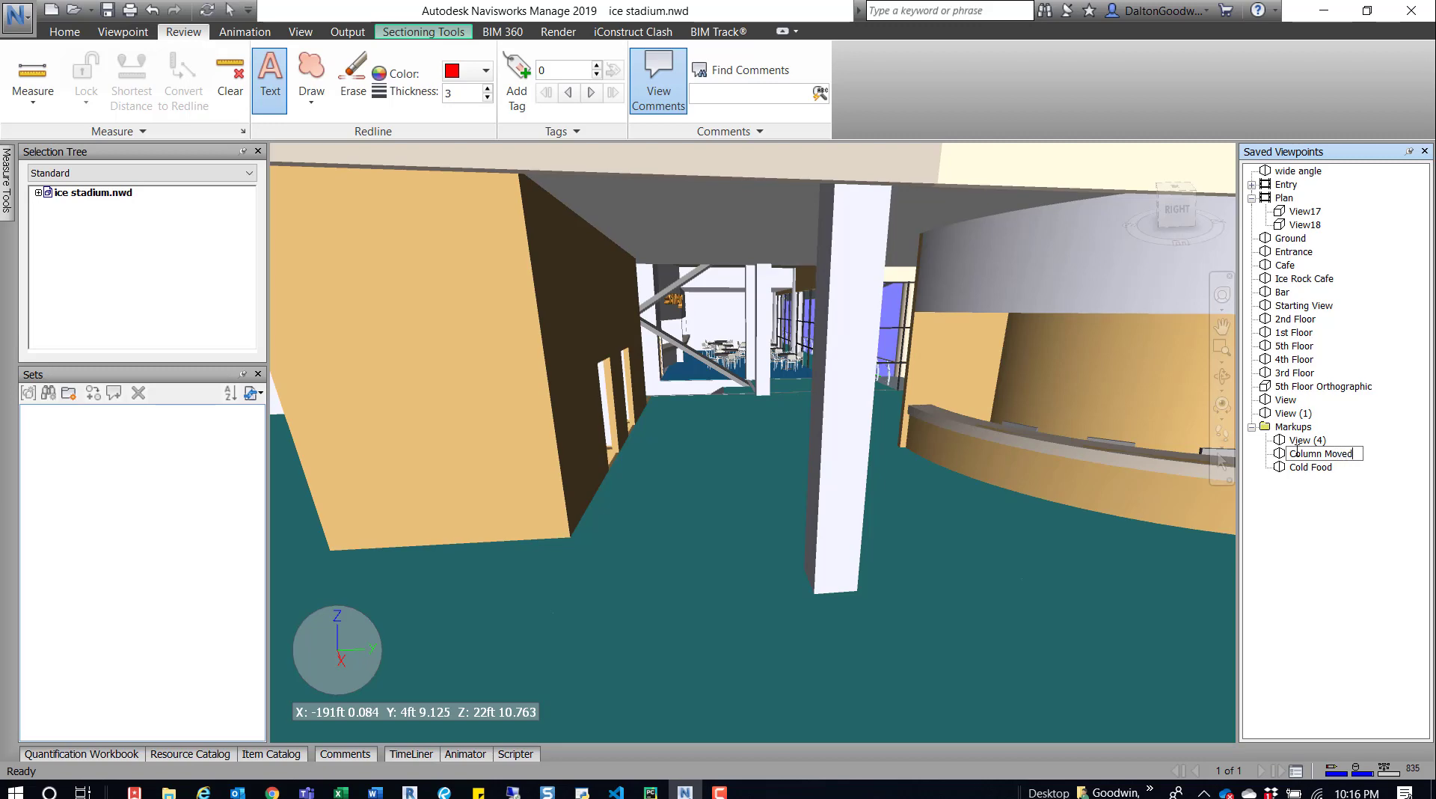
Rename the clouded-door viewpoint View (4) as "Door needs removed" and recall the Column Moved and Door needs removed views
left_click(1310, 444)
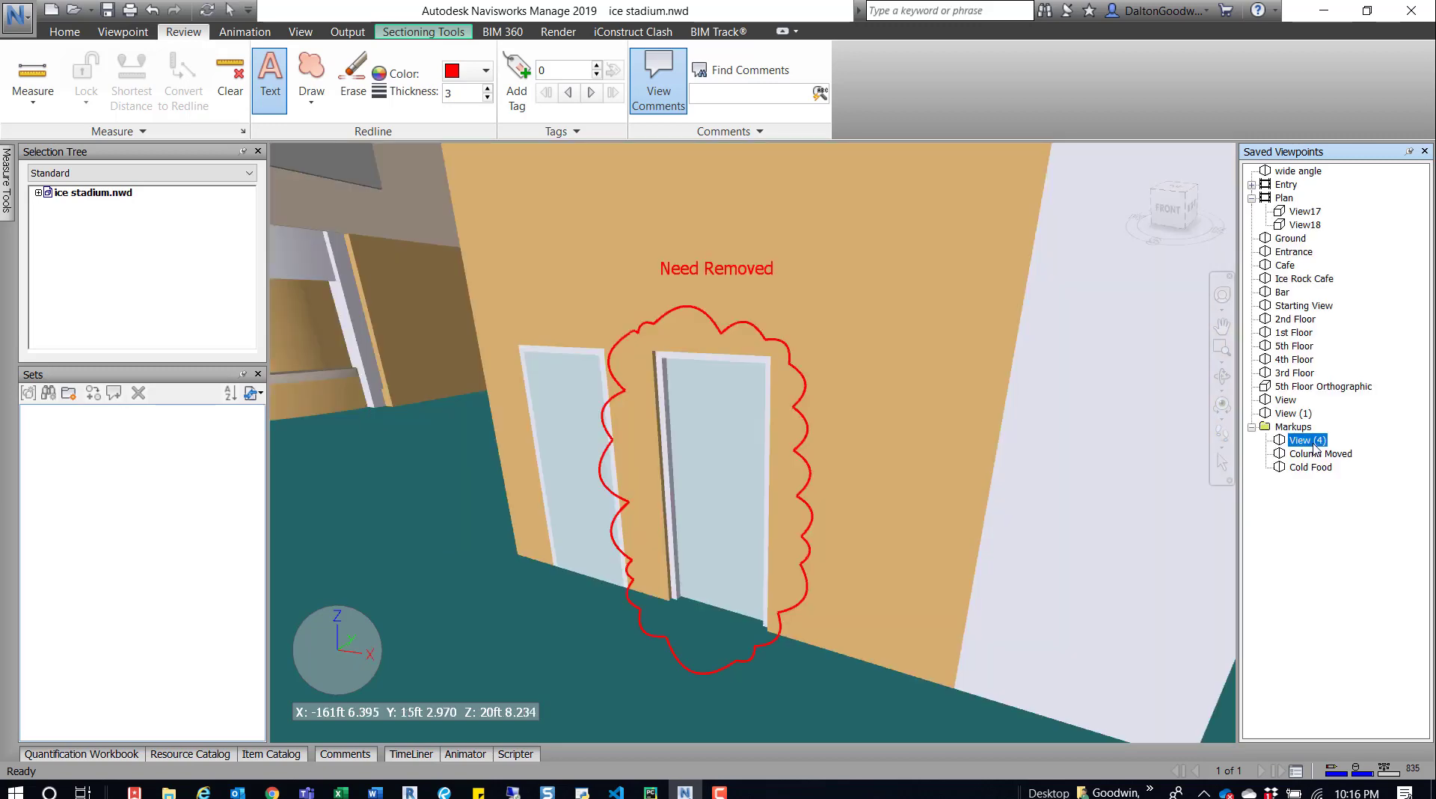
left_click(1308, 442)
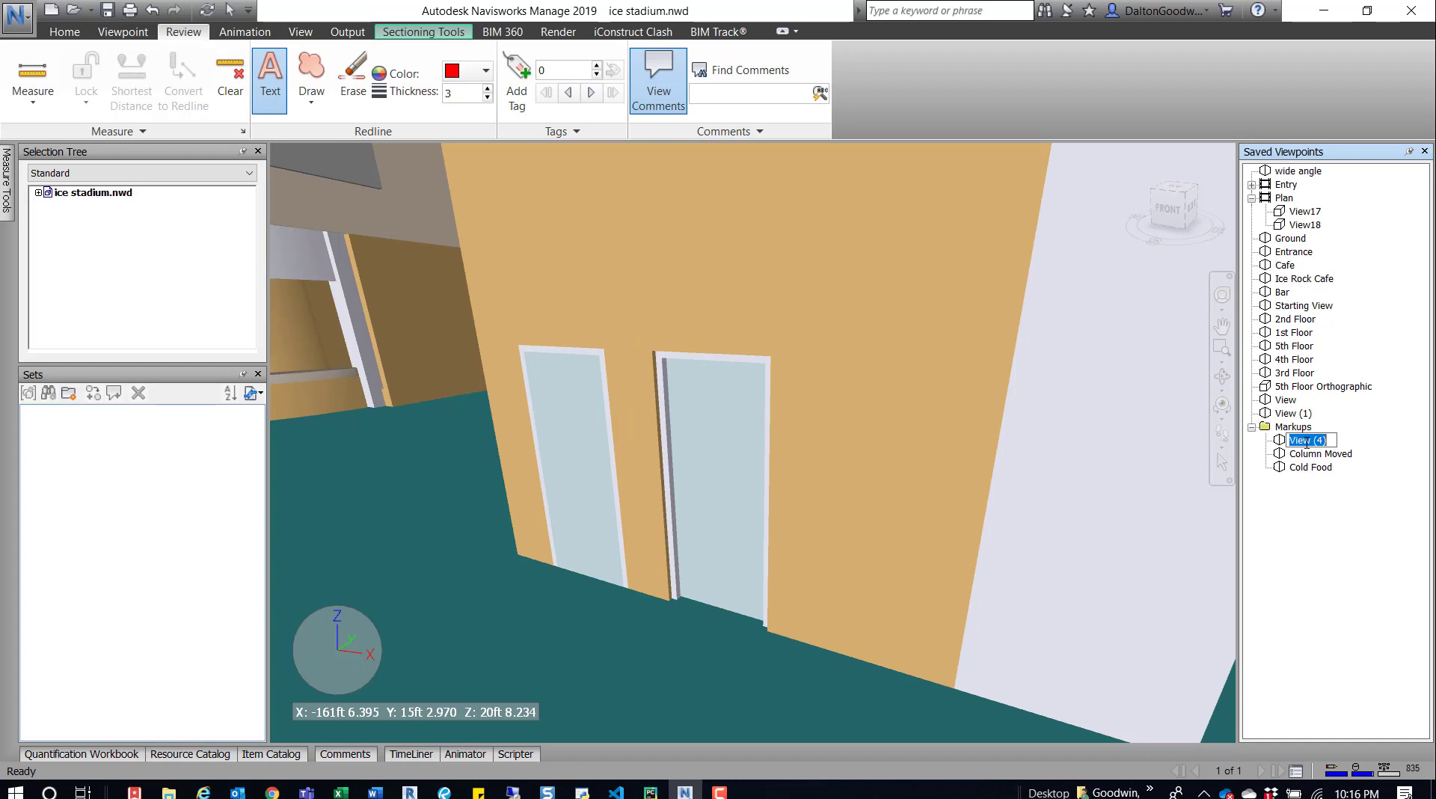
type("Door needs removed")
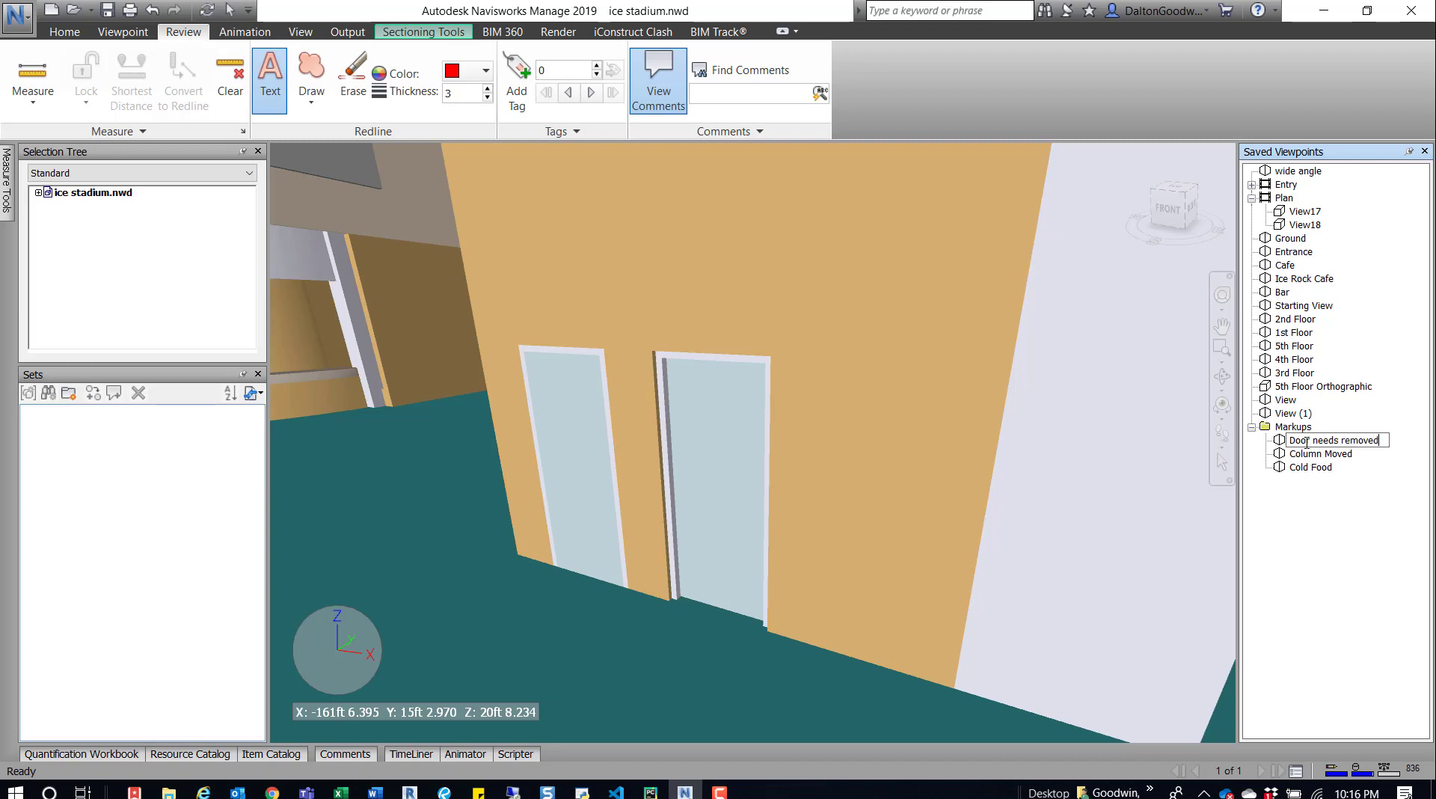
left_click(1314, 454)
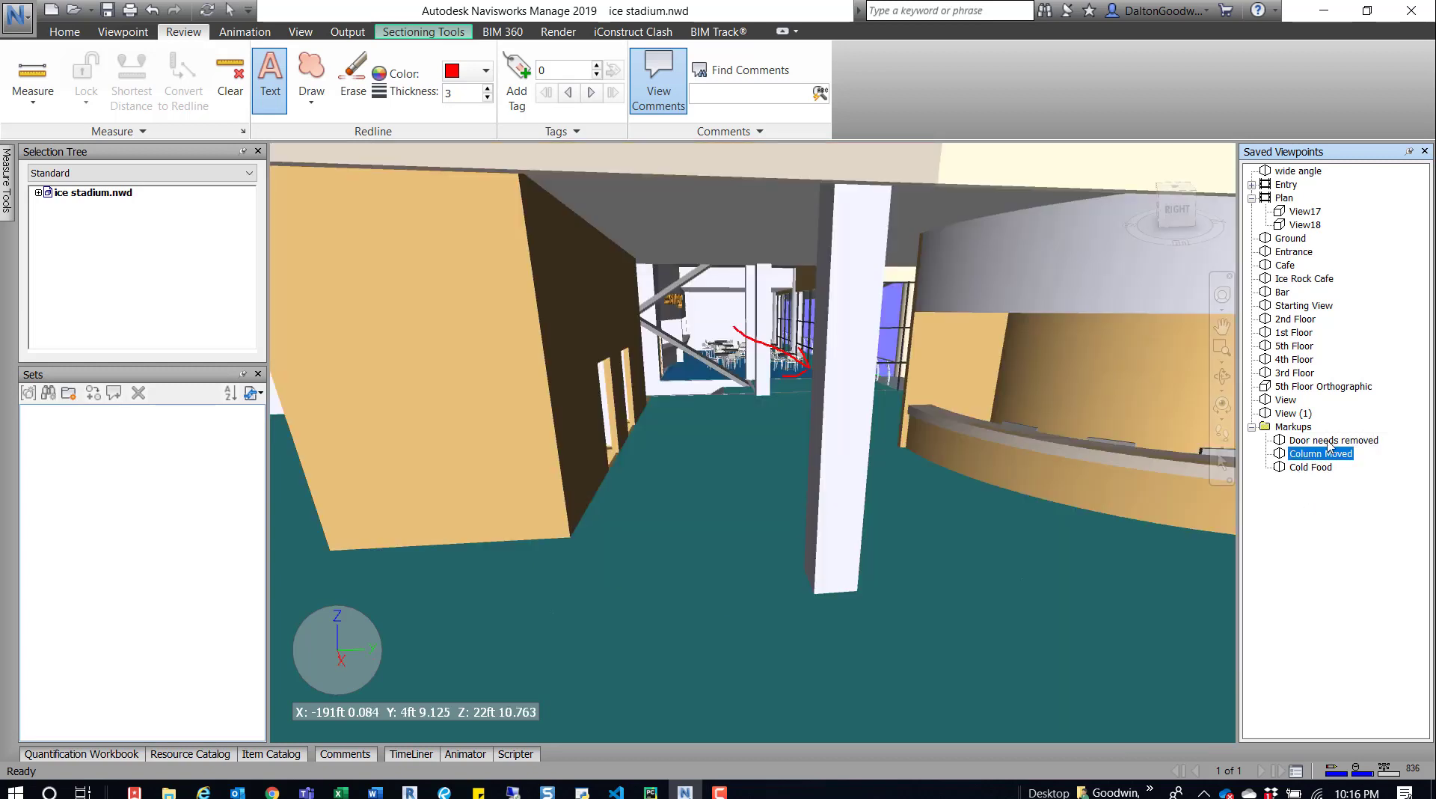
left_click(1328, 442)
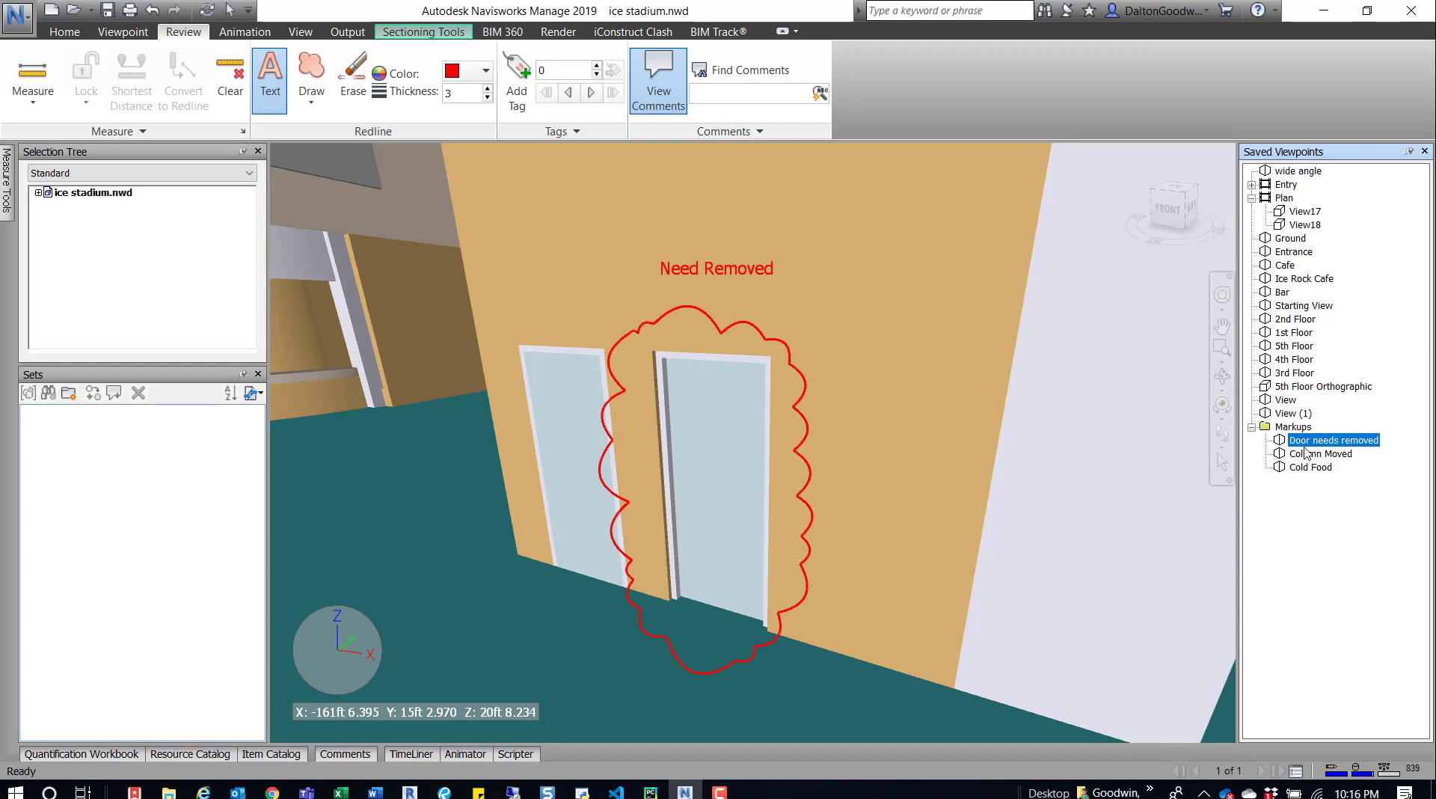
Create a new saved-viewpoints folder named Date below the Markups folder
left_click(1301, 428)
left_click(1302, 428)
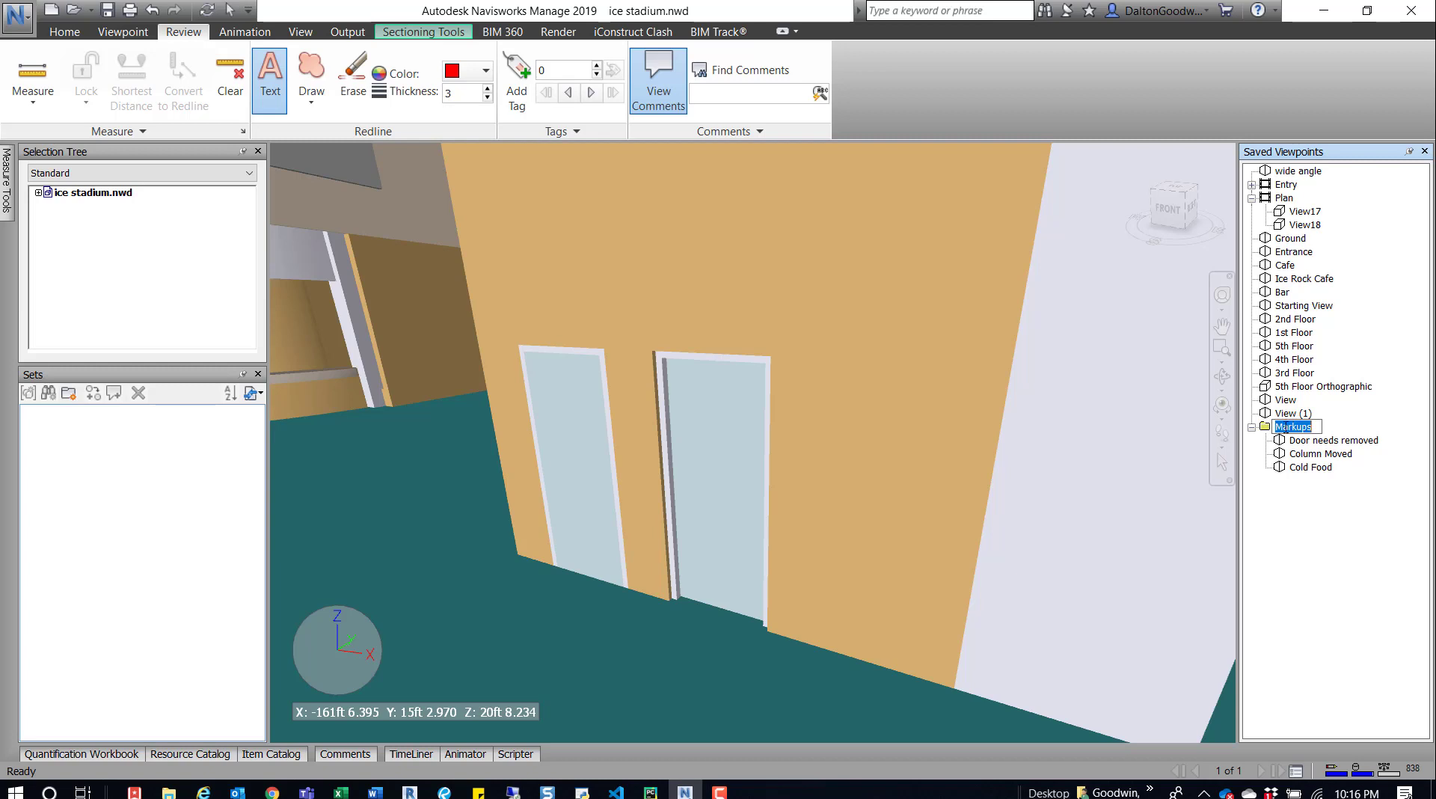
right_click(1305, 534)
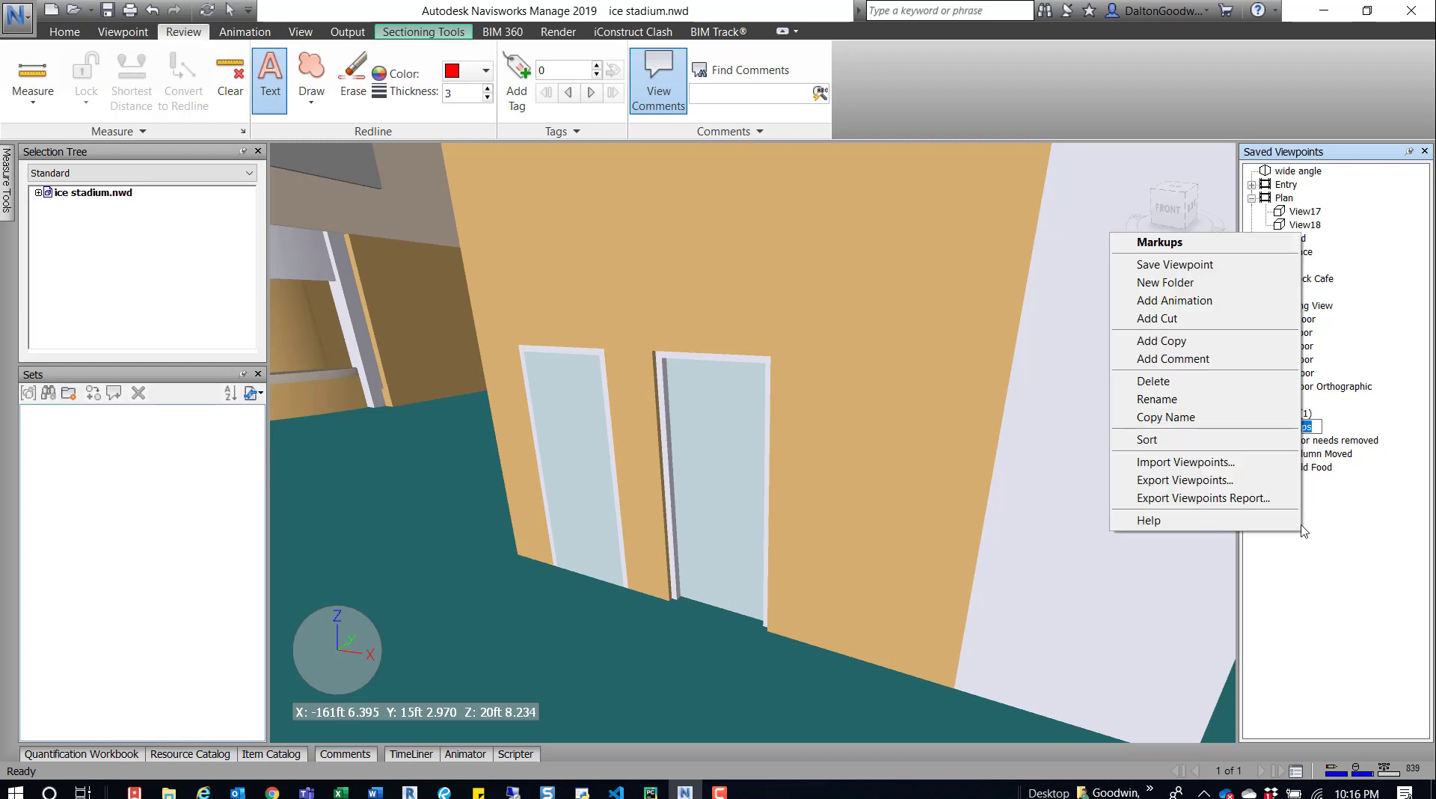
left_click(1185, 287)
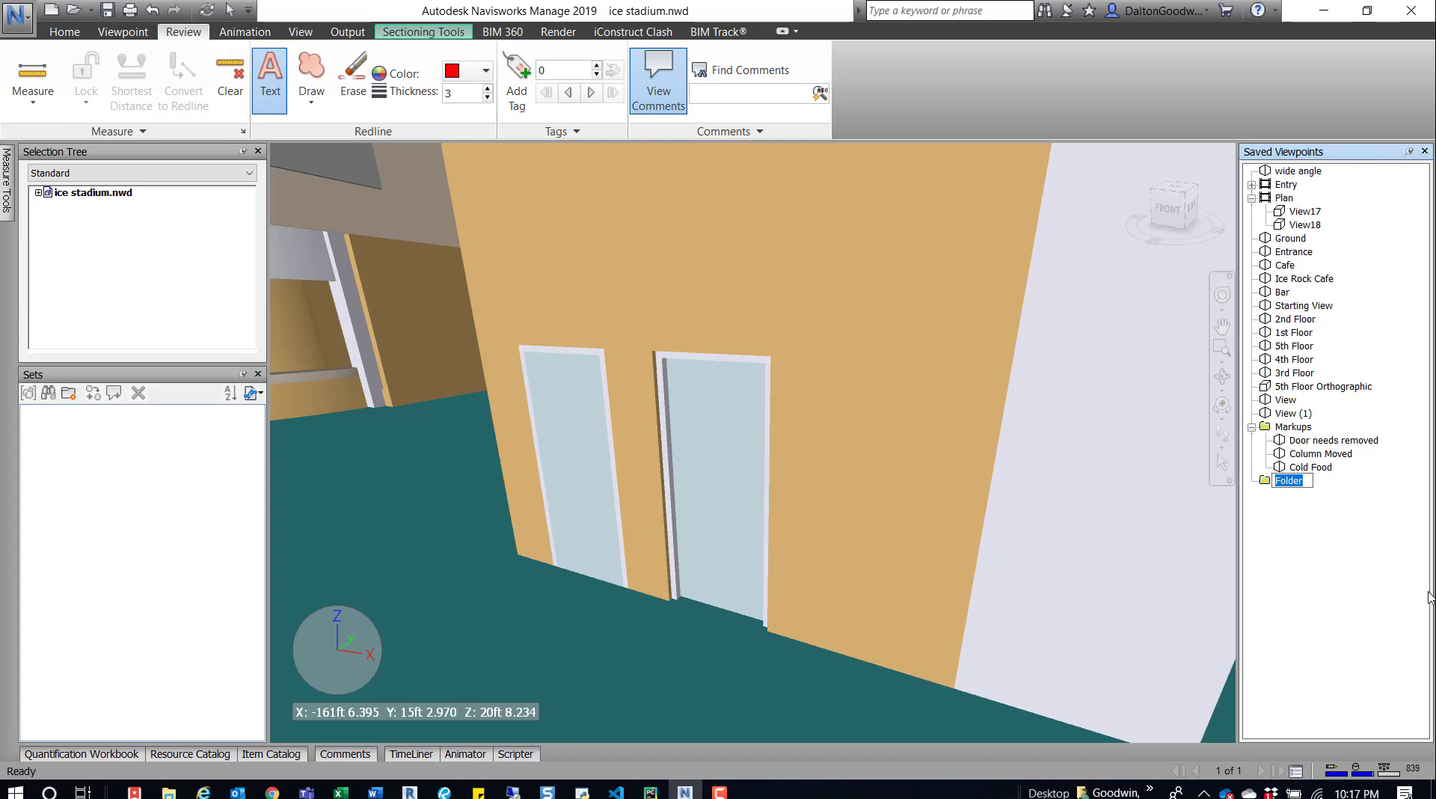
type("Data")
key("BackSpace")
key("BackSpace")
type("e")
left_click(1261, 481)
Move the Date folder into the Markups folder as a subfolder
left_click(1251, 427)
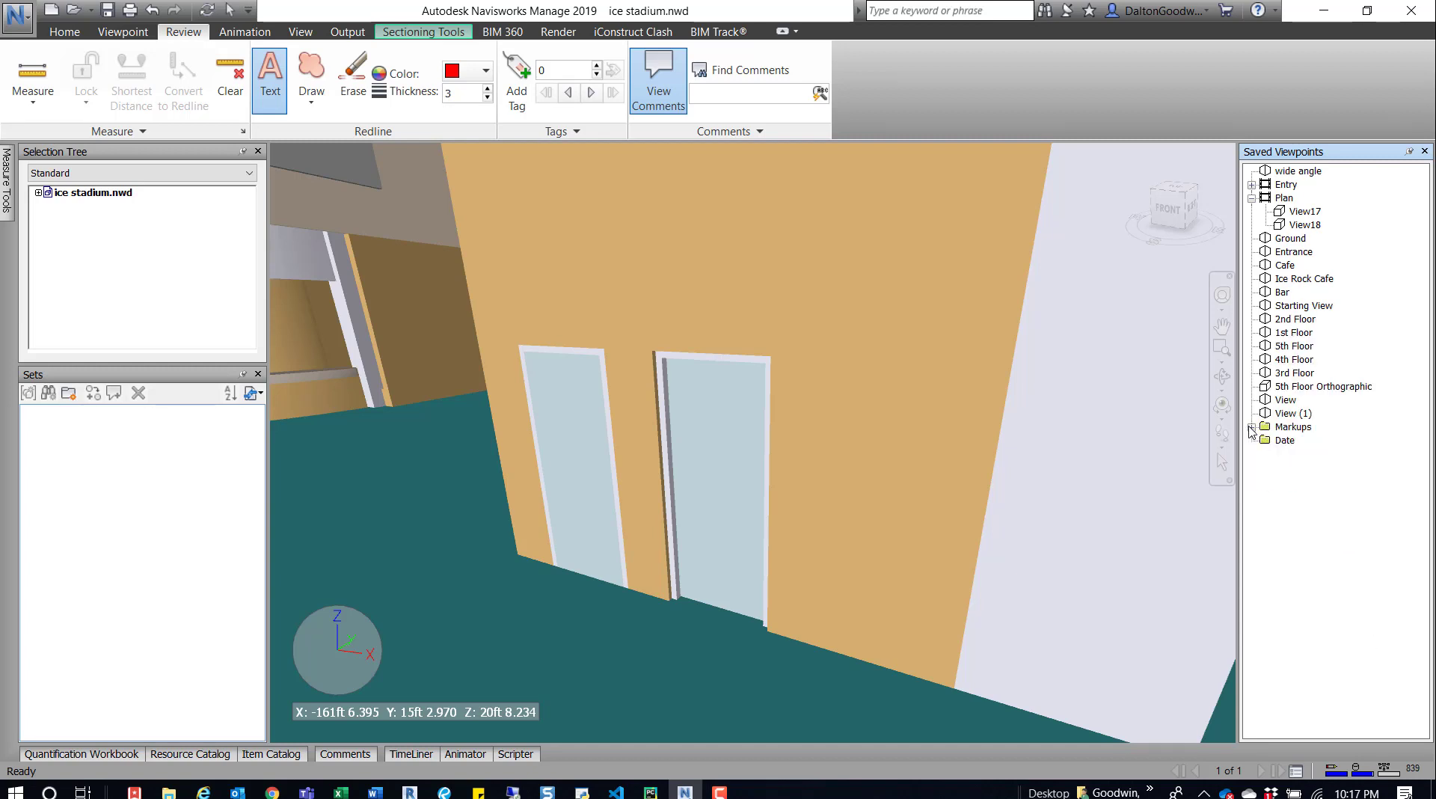
left_click(1284, 440)
left_click_drag(1289, 422, 1289, 432)
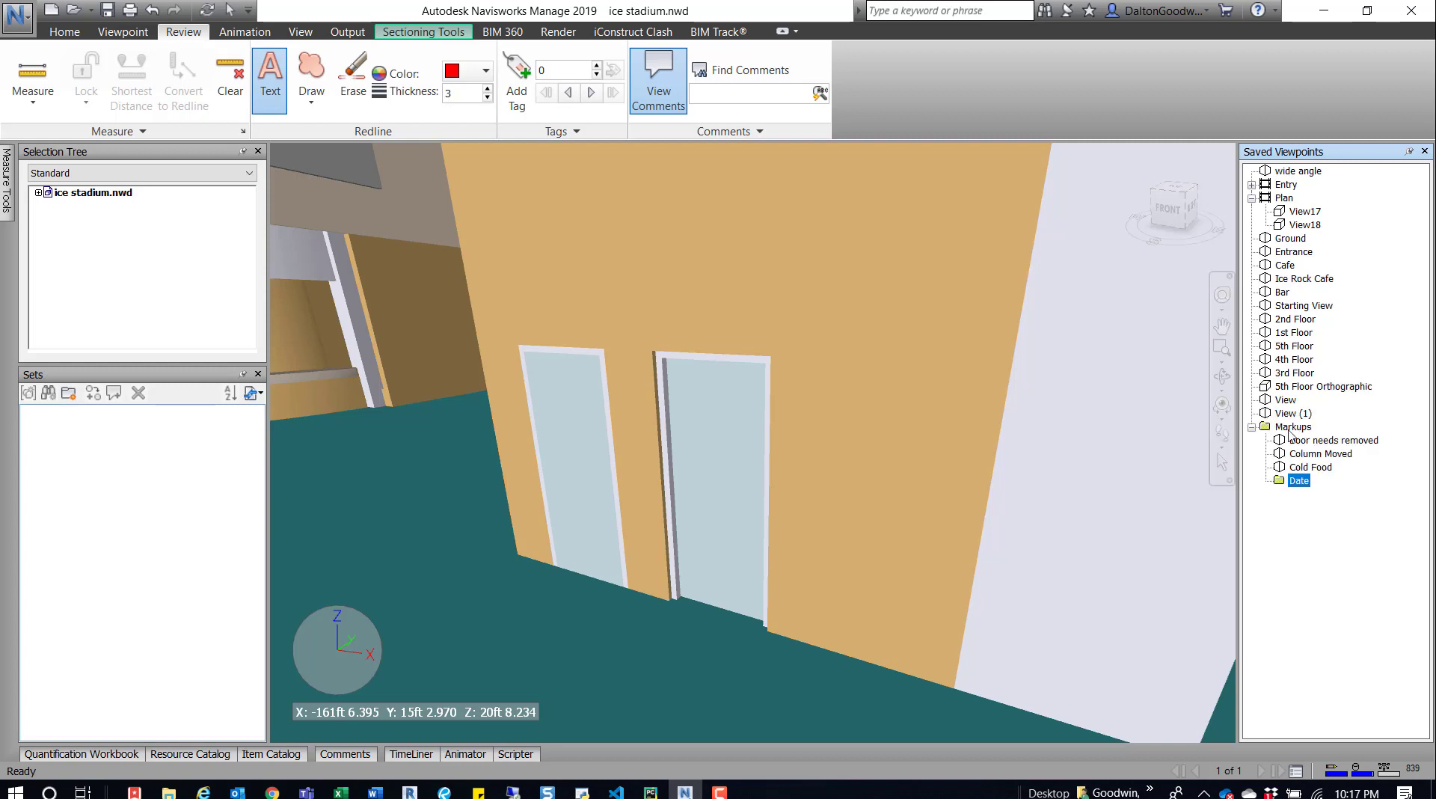
Move the viewpoints Door needs removed, Column Moved and Cold Food into the Date subfolder and collapse it
left_click(1306, 442)
left_click(1311, 466, "shift")
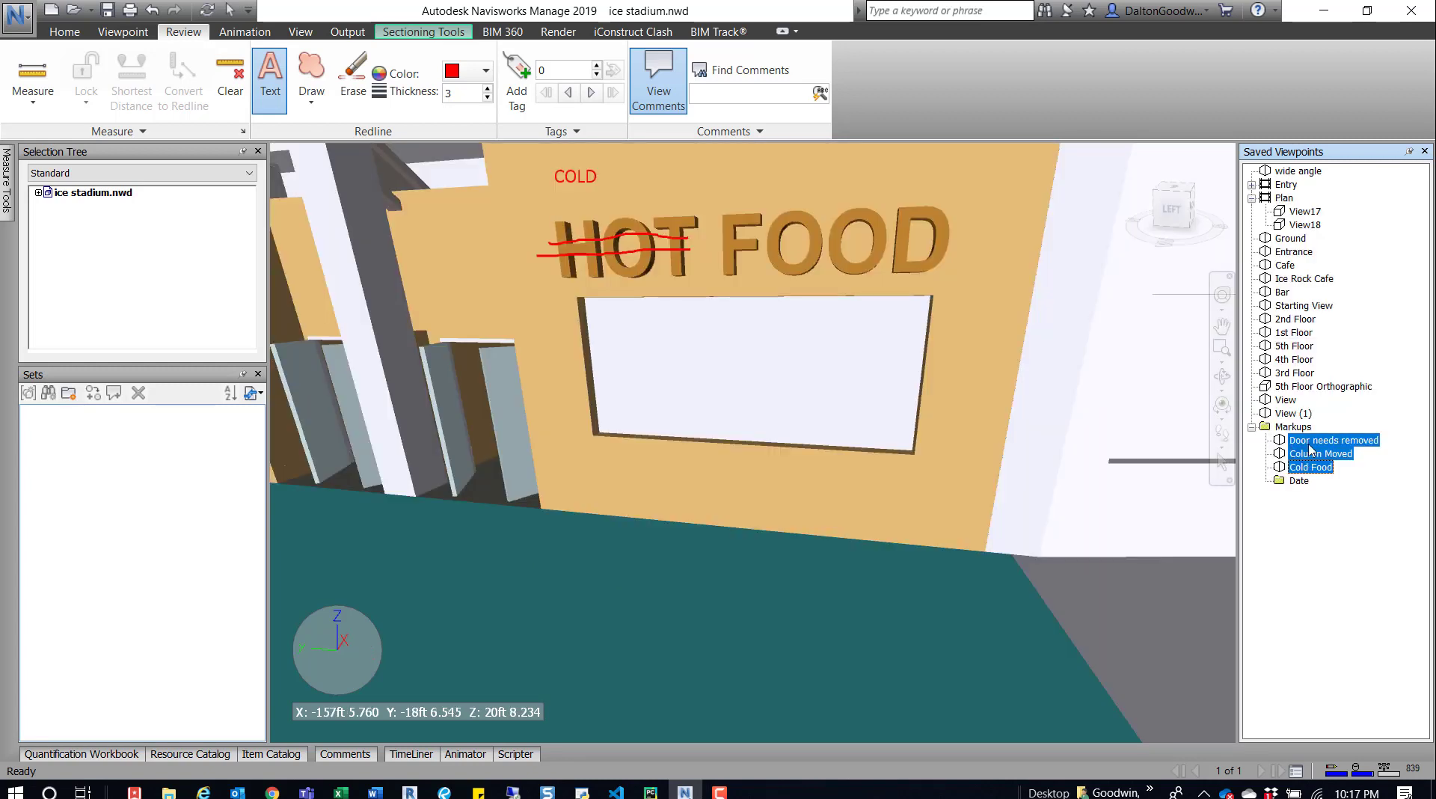
left_click_drag(1310, 450, 1296, 480)
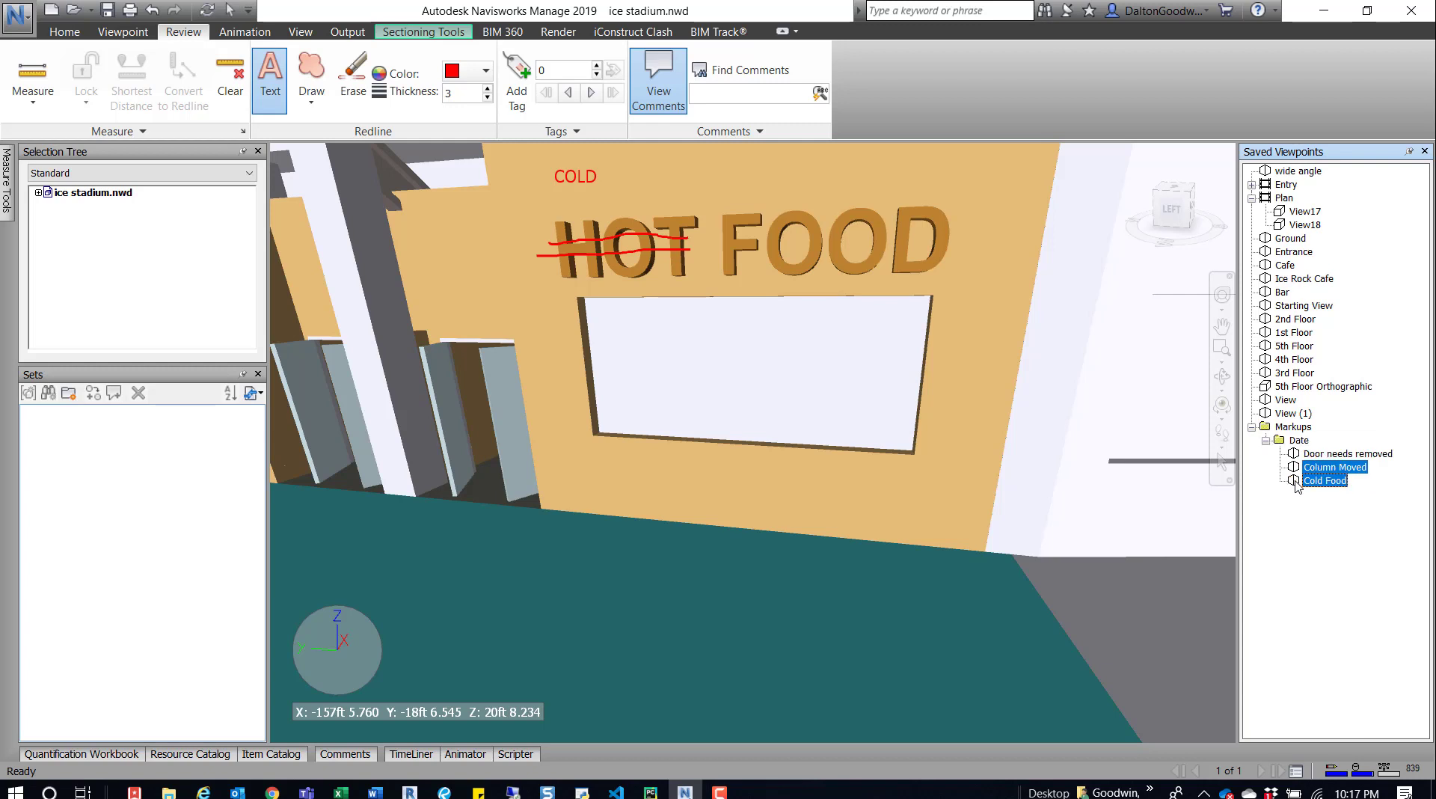
left_click(1266, 440)
Rename the Date subfolder as 03-01-2020
left_click(1296, 442)
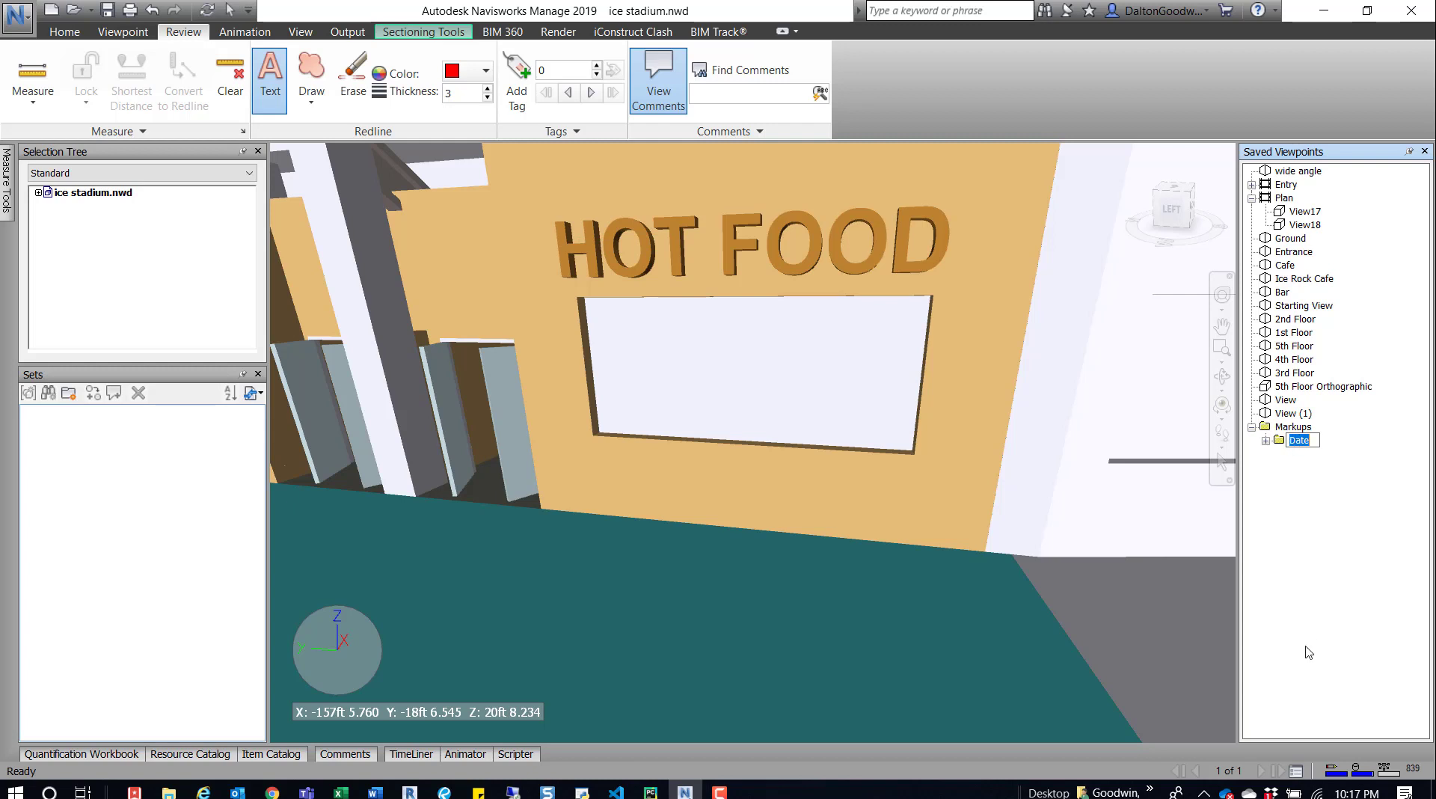
mouse_move(1357, 791)
type("0")
type("1-2019")
key("BackSpace")
key("BackSpace")
type("20")
left_click(1291, 427)
left_click(1308, 448)
Review the Door needs removed, Column Moved and Cold Food viewpoints in the 03-01-2020 folder and collapse the Markups folders
left_click(1265, 441)
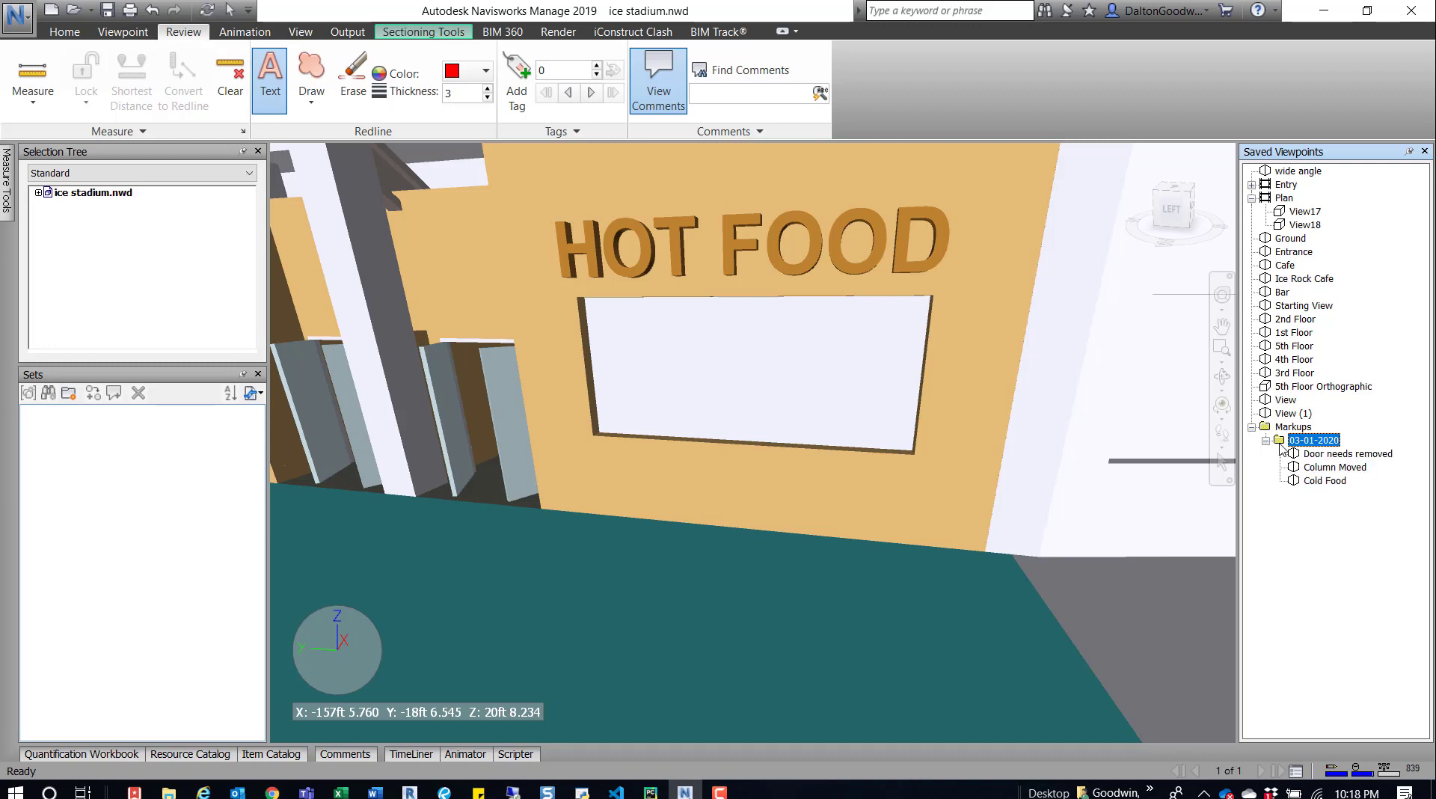
left_click(1313, 454)
left_click(1322, 467)
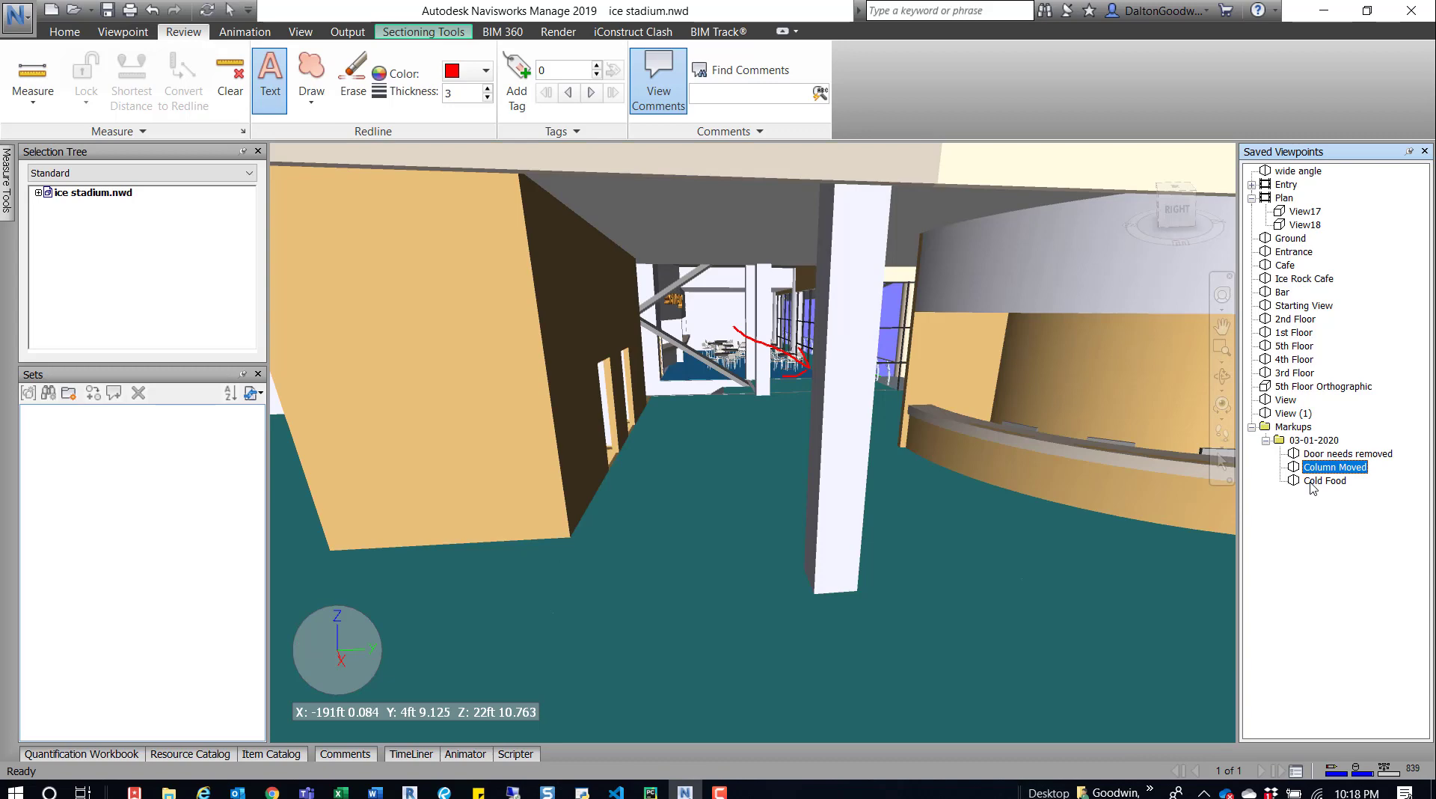
left_click(1318, 481)
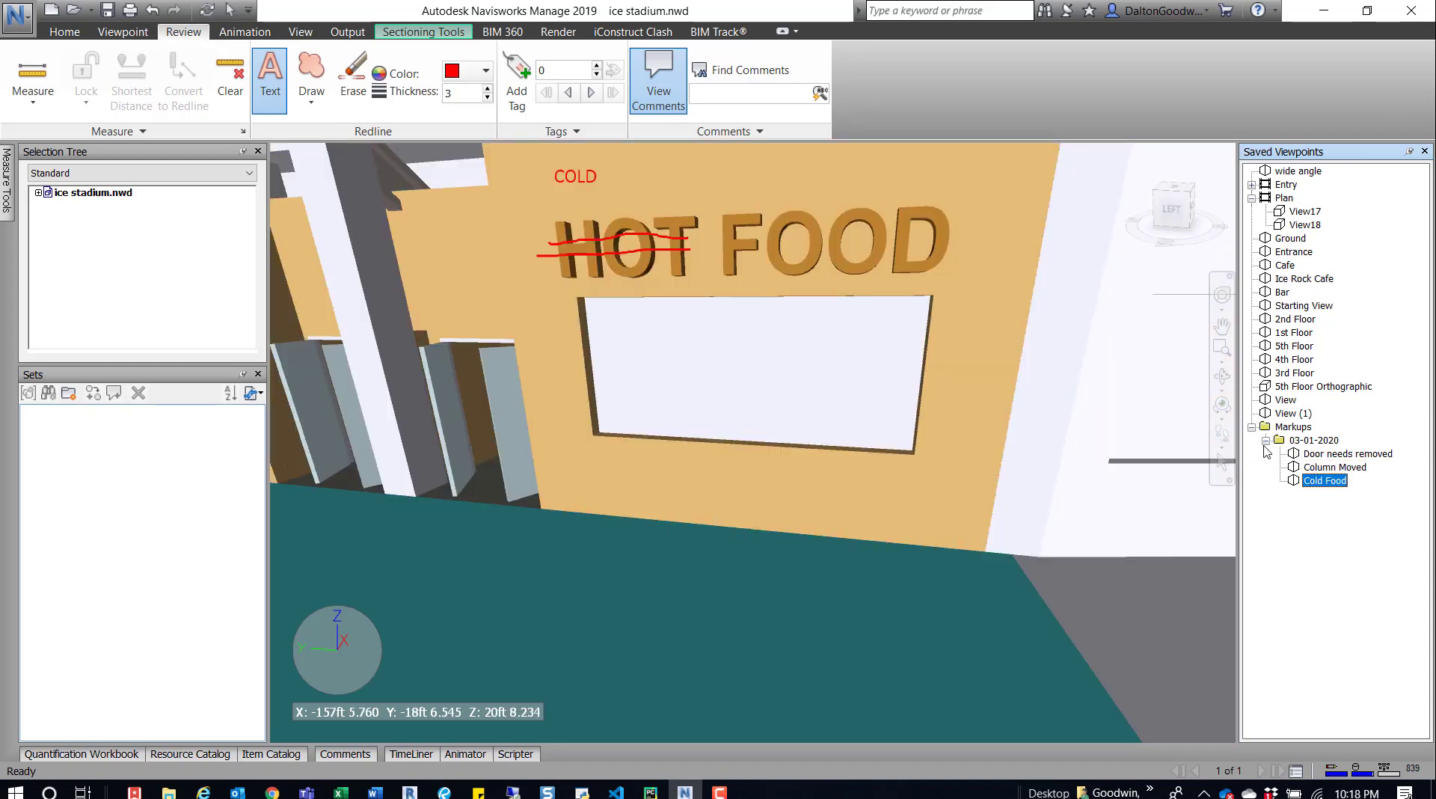
left_click(1264, 441)
left_click(1251, 427)
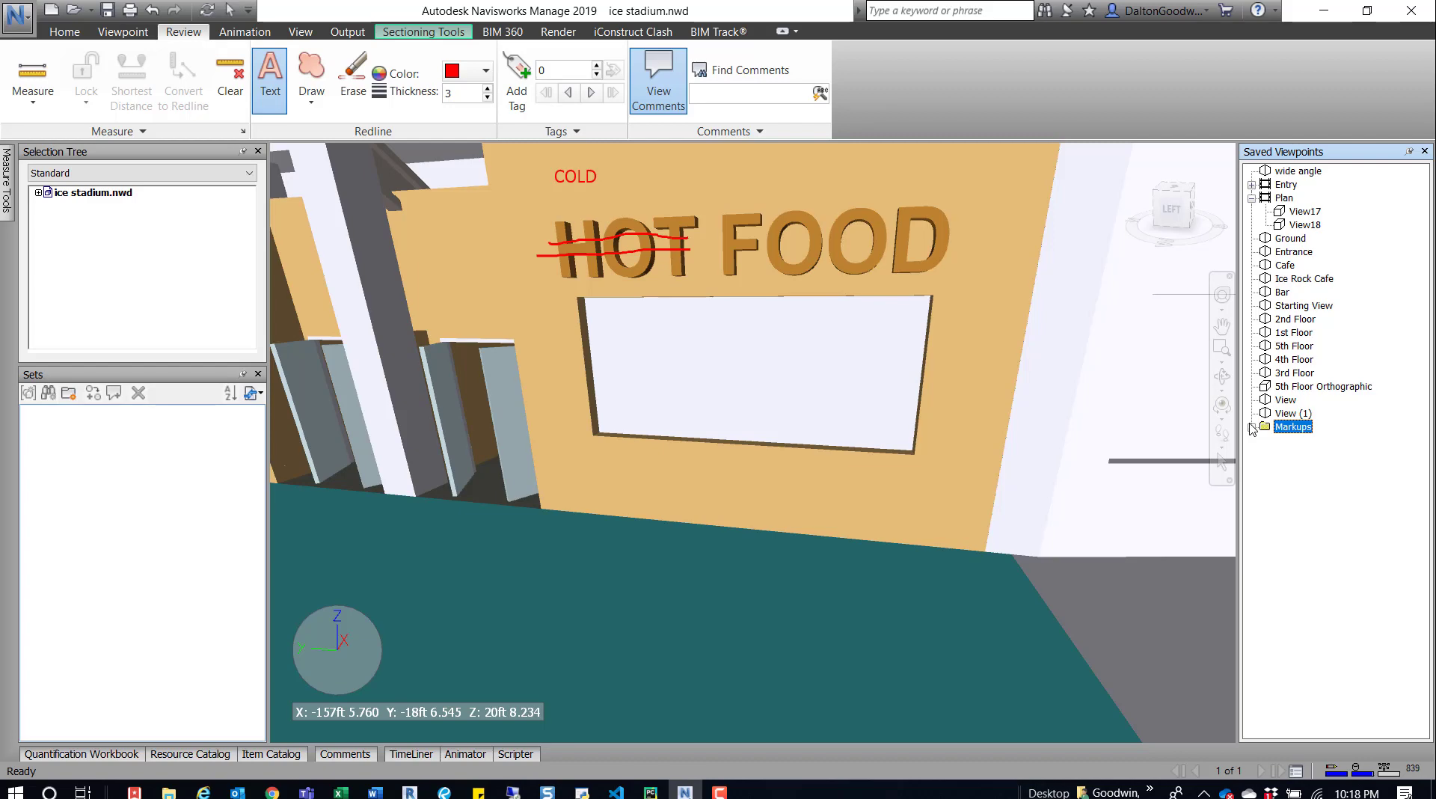
Recall the saved viewpoints 1st Floor, 5th Floor, Cafe, Entrance, Ice Rock Cafe and Bar to review them
left_click(1287, 335)
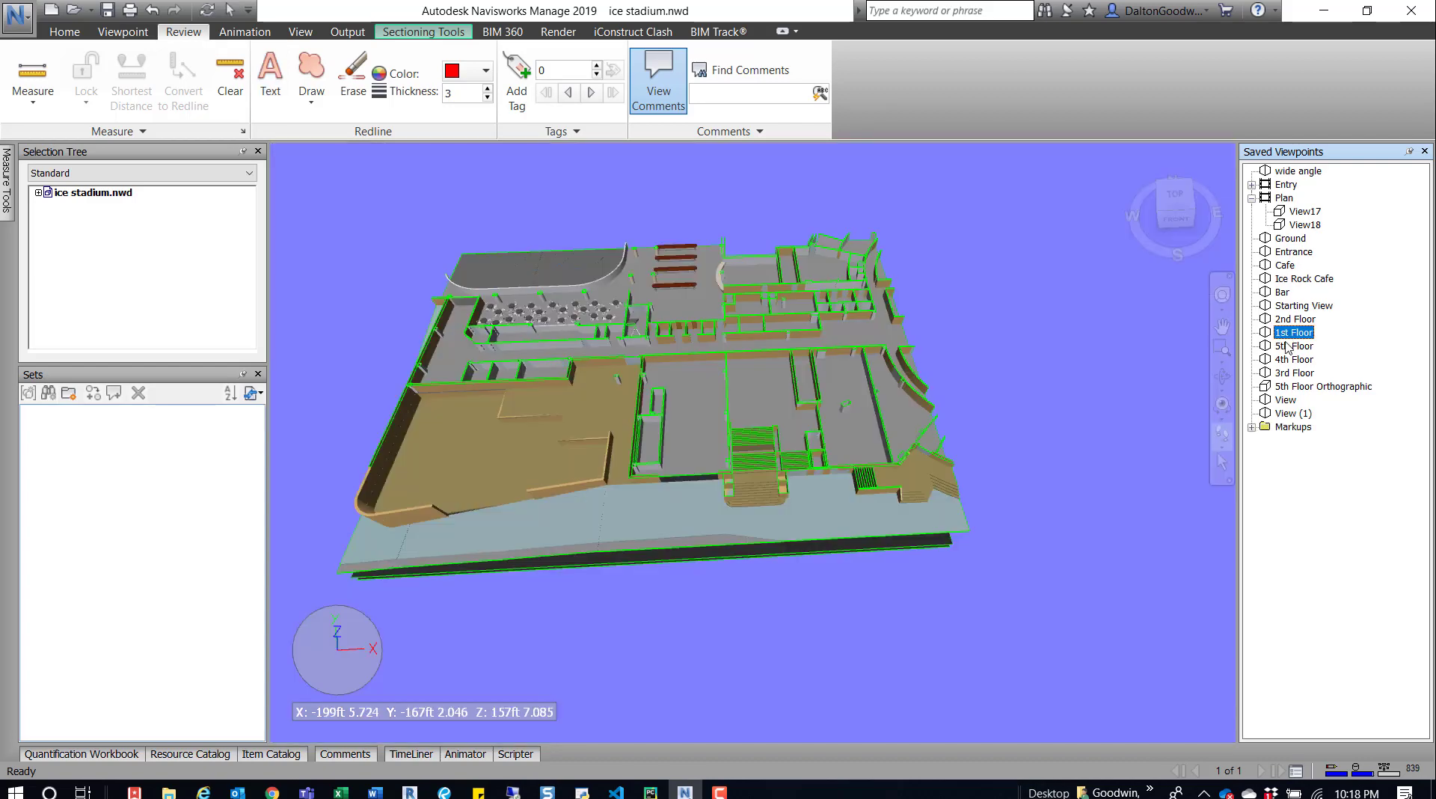
left_click(1287, 348)
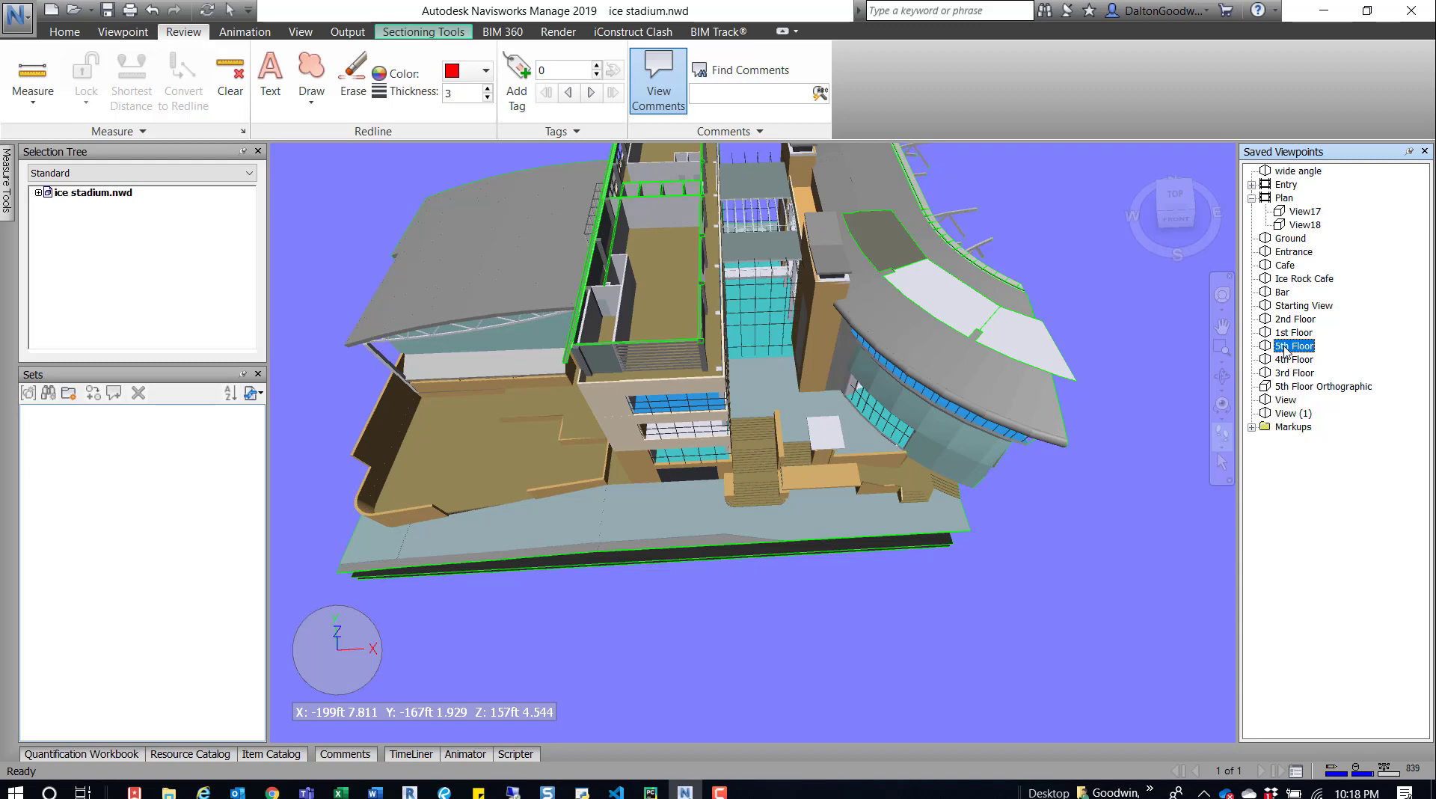
left_click(1285, 265)
left_click(1291, 253)
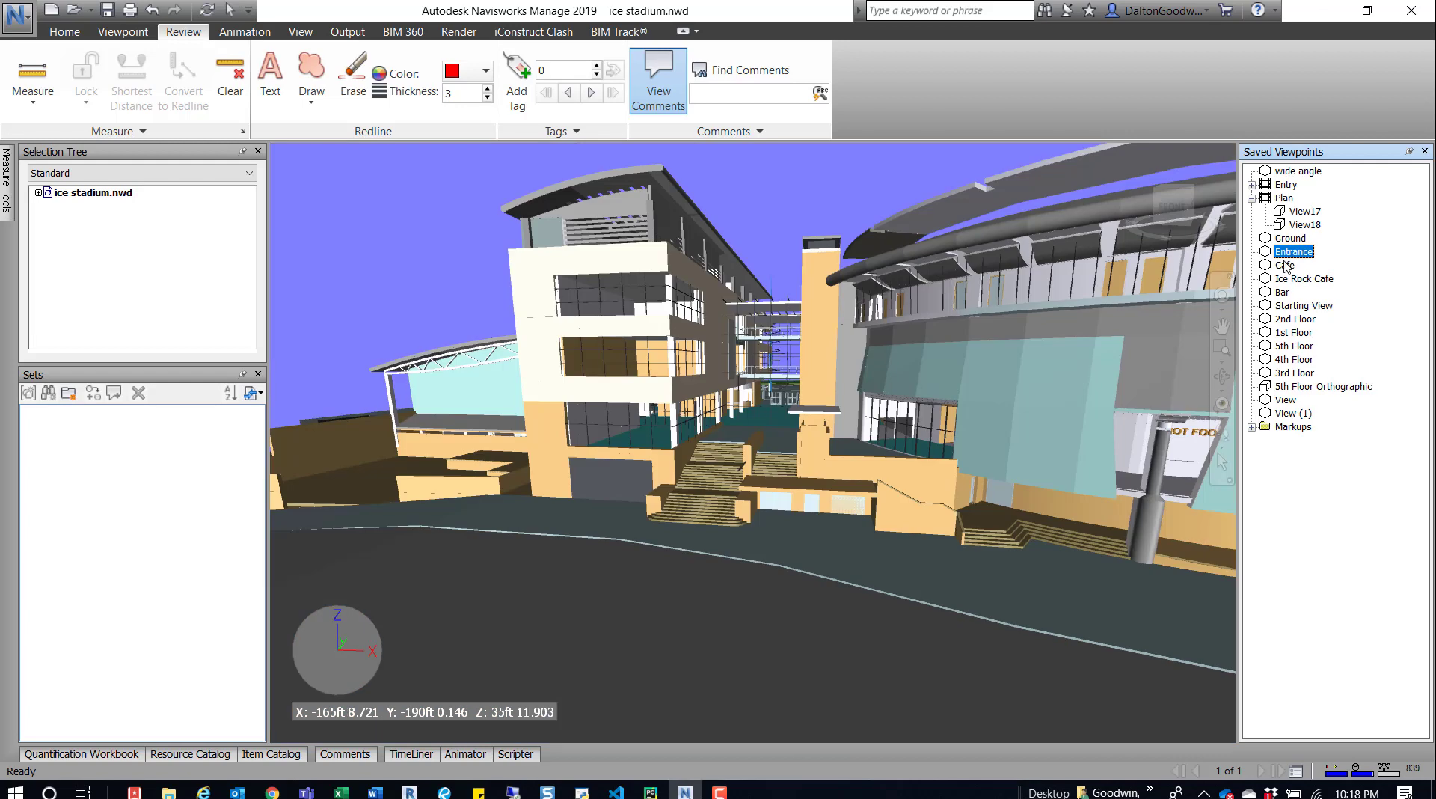
left_click(1284, 266)
left_click(1293, 279)
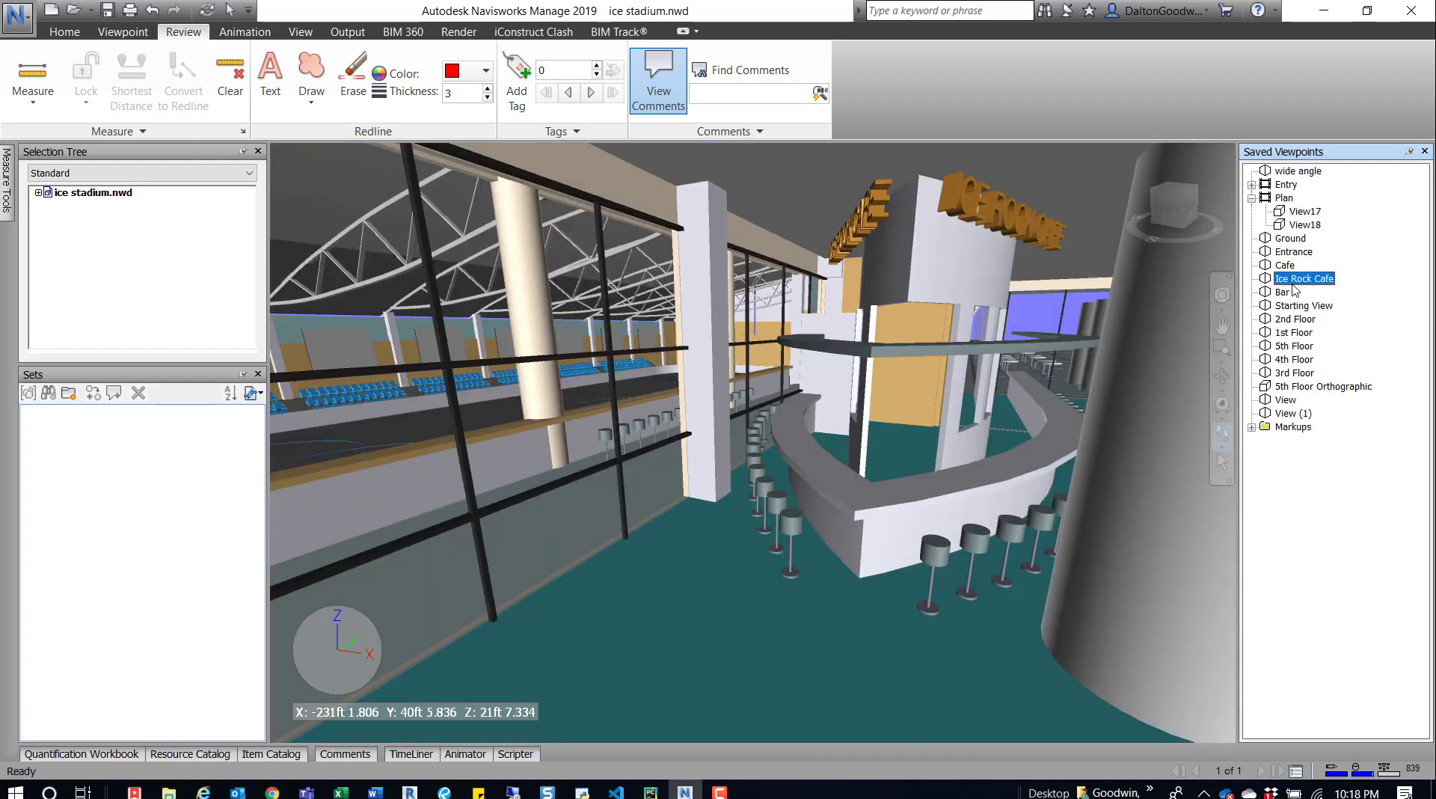
left_click(1282, 292)
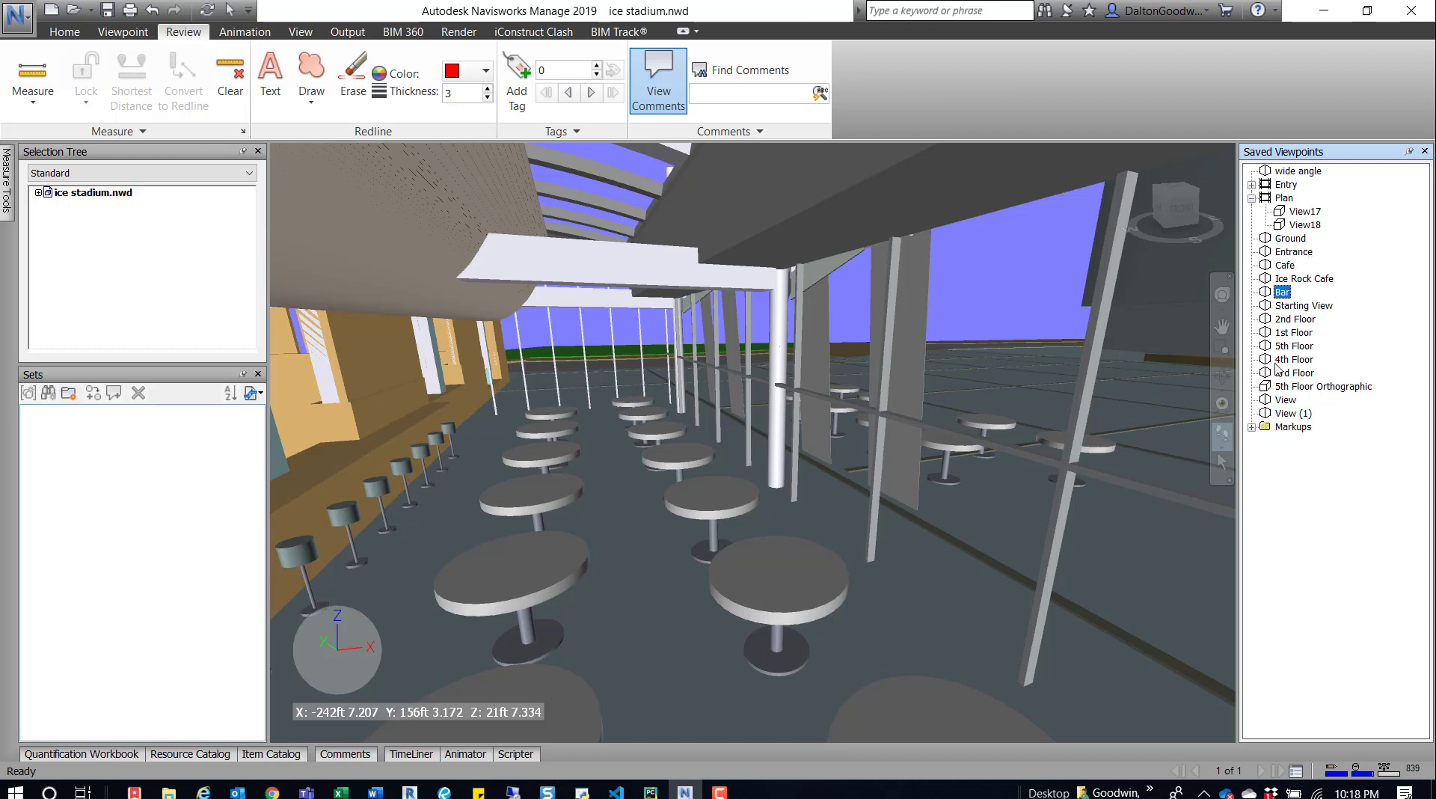
left_click(1274, 480)
left_click(1251, 427)
left_click(1251, 427)
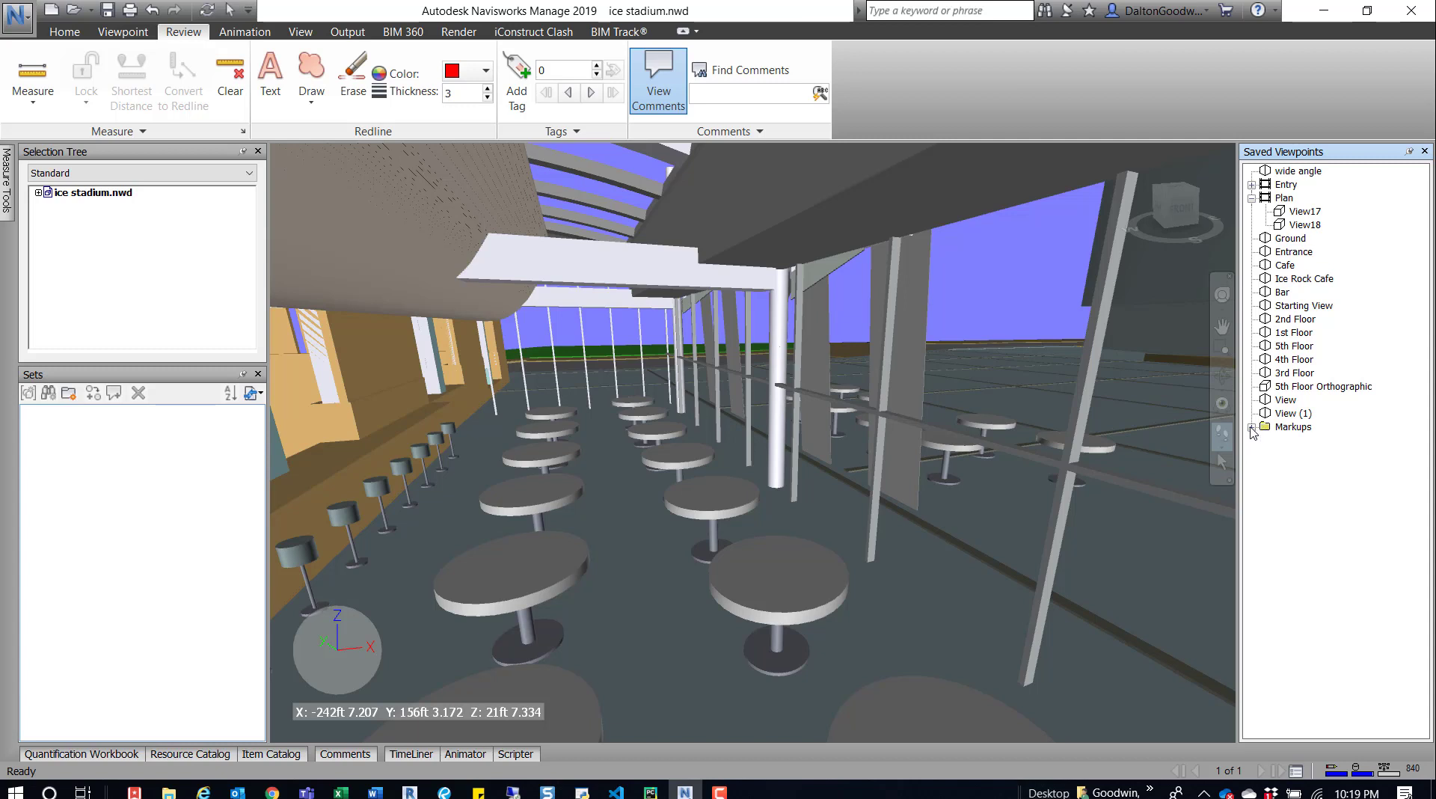